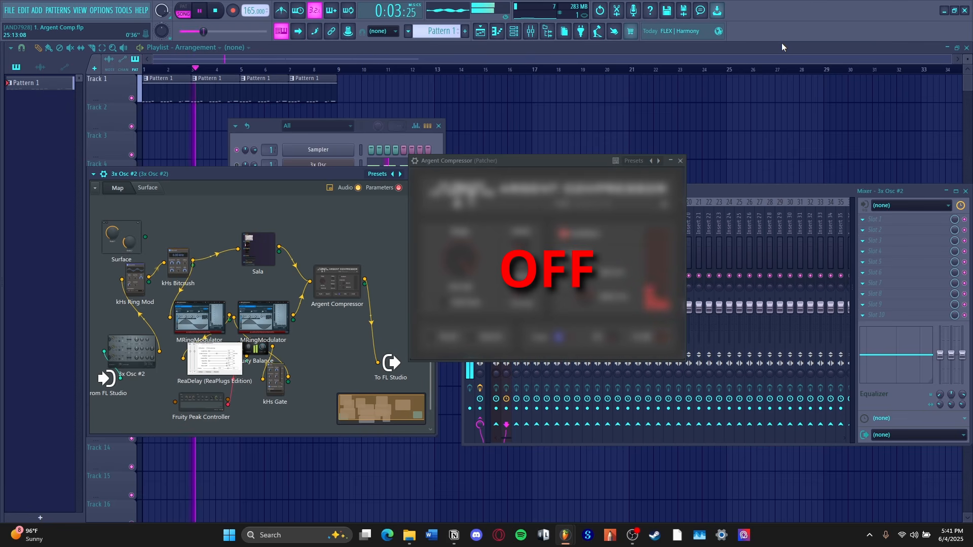
Step: Raise the Argent Compressor's mix to 100% in the 3x Osc #2 patch and play back the arrangement with it
key(space)
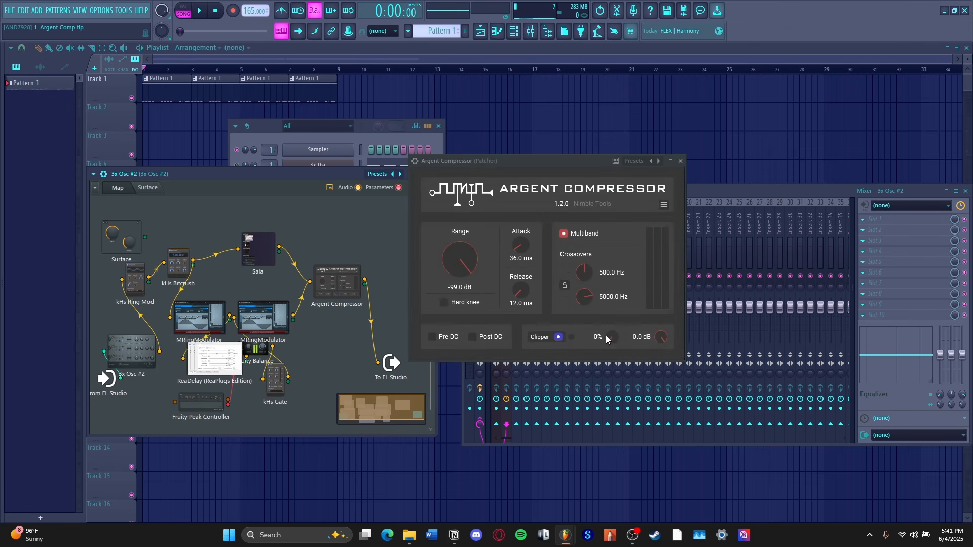
drag(611, 337, 647, 220)
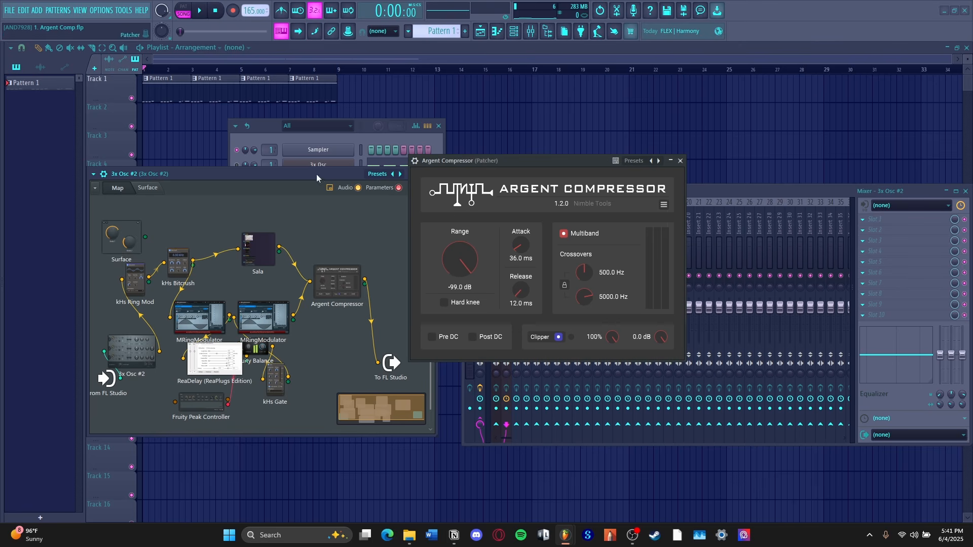
key(space)
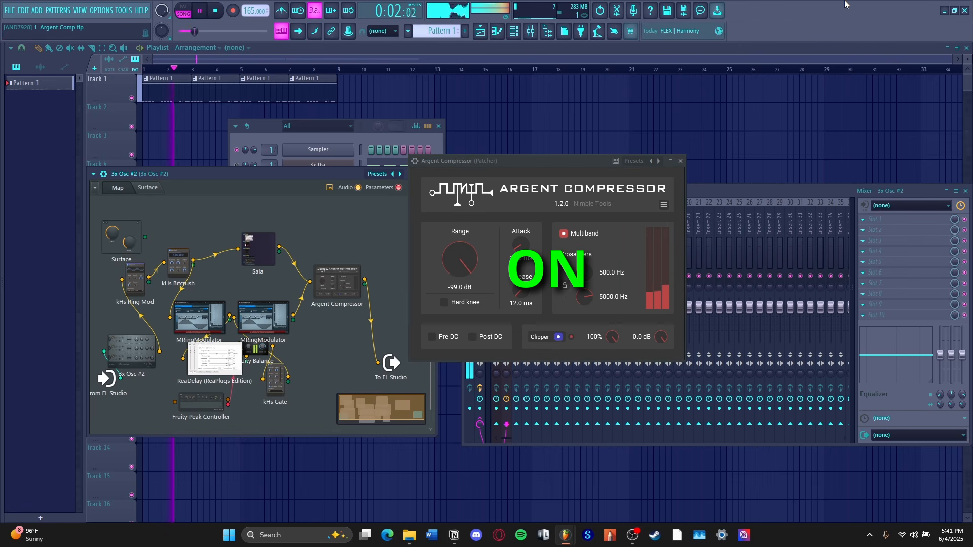
key(space)
Step: Close the 3x Osc #2 patch with its compressor, and inspect the Argent Compressor in the 3x Osc patch
drag(506, 160, 499, 142)
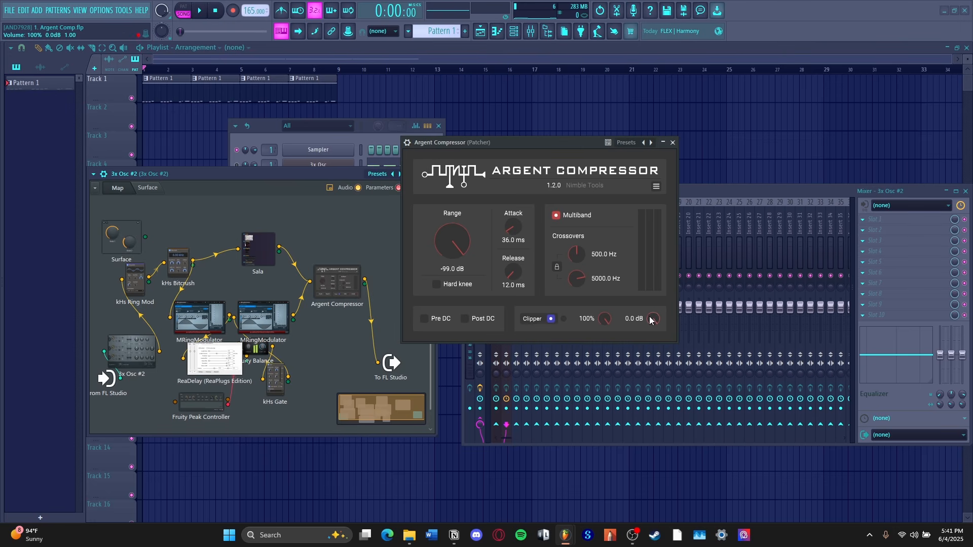
click(672, 142)
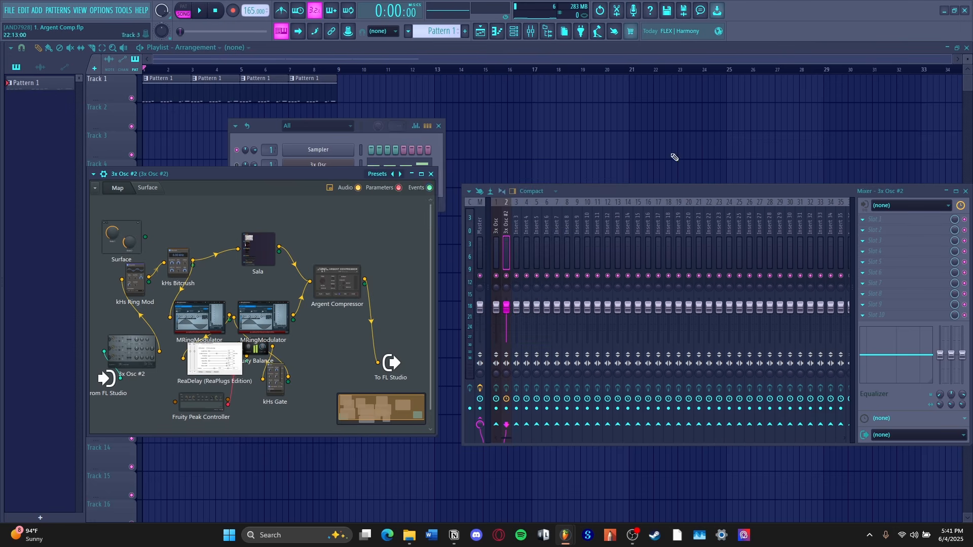
click(432, 174)
click(301, 166)
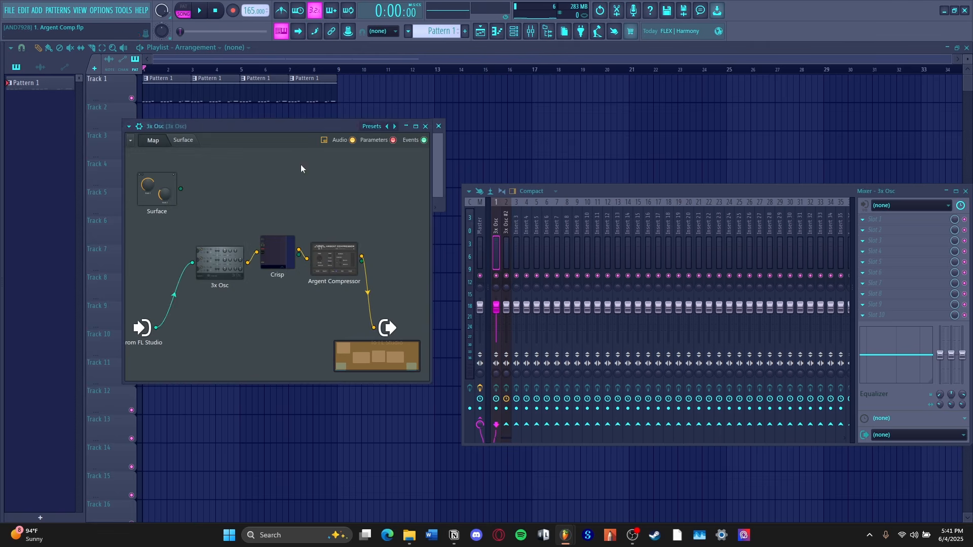
click(343, 270)
click(343, 270)
click(425, 126)
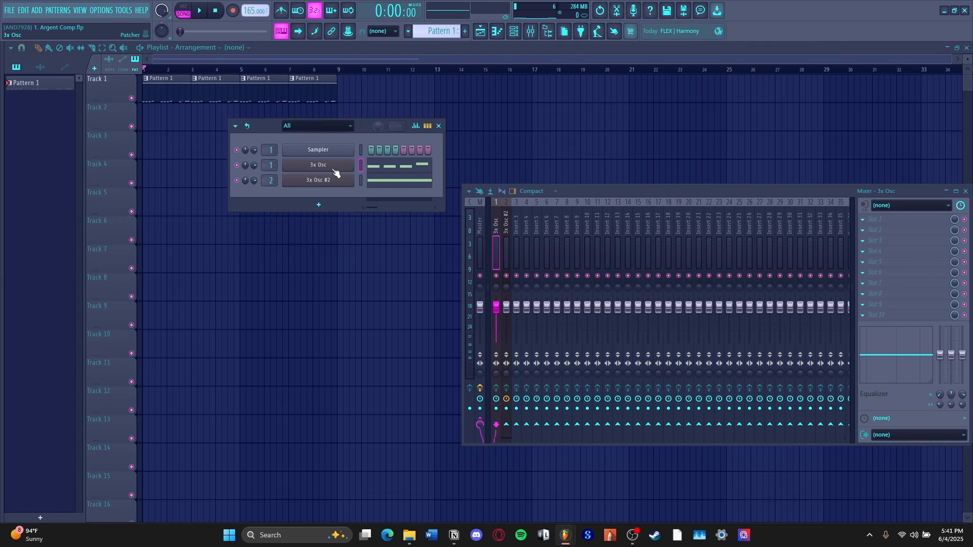
Step: Open the Argent Compressor on the Master mixer track and move the channel rack clear of it
click(481, 259)
click(923, 221)
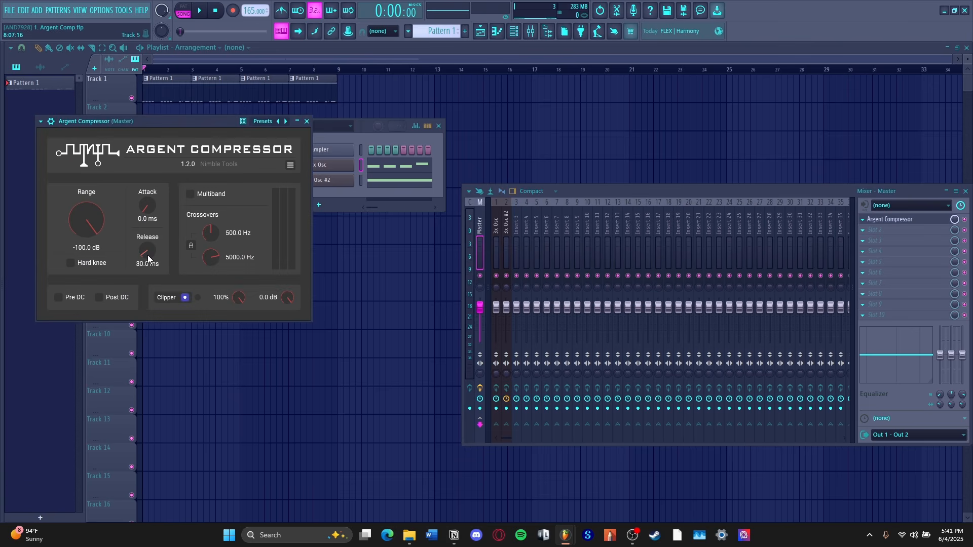
click(375, 137)
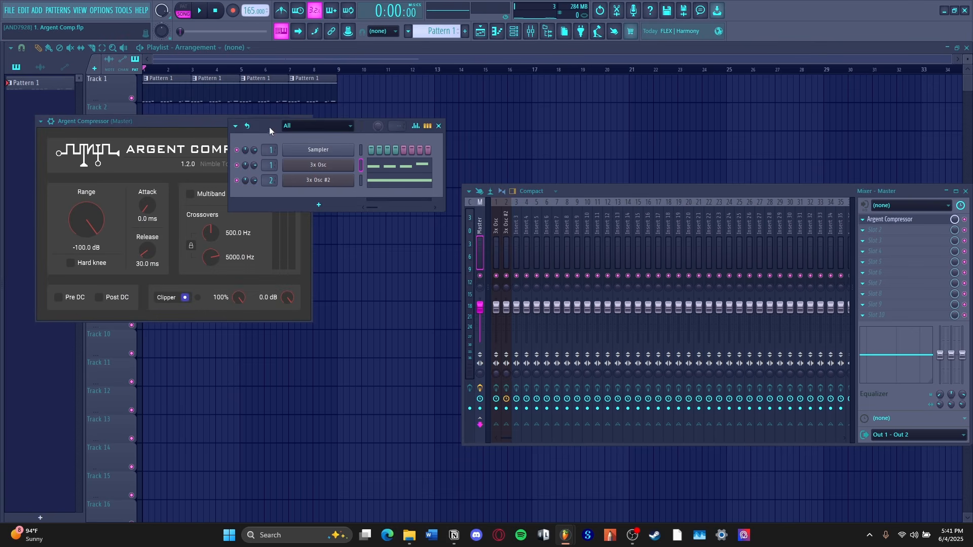
drag(270, 130, 419, 96)
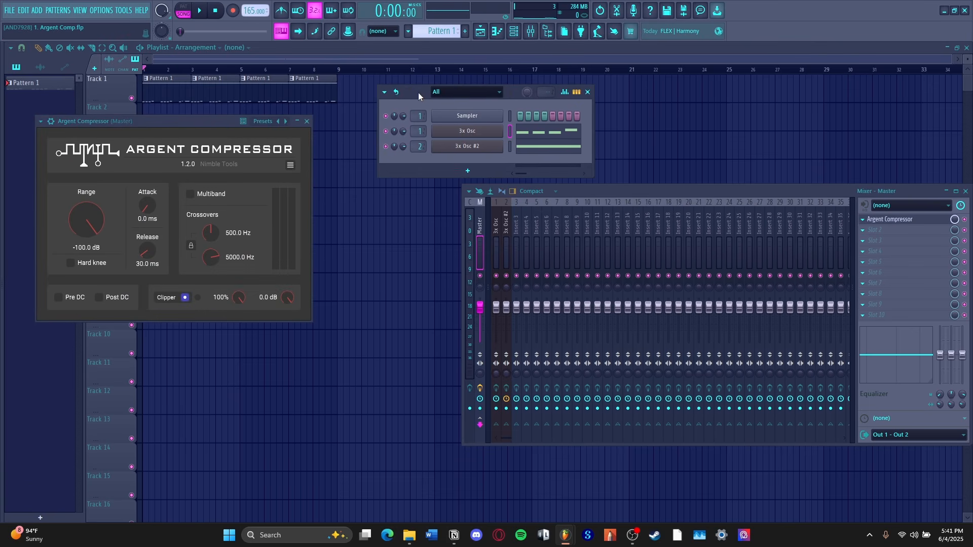
click(463, 148)
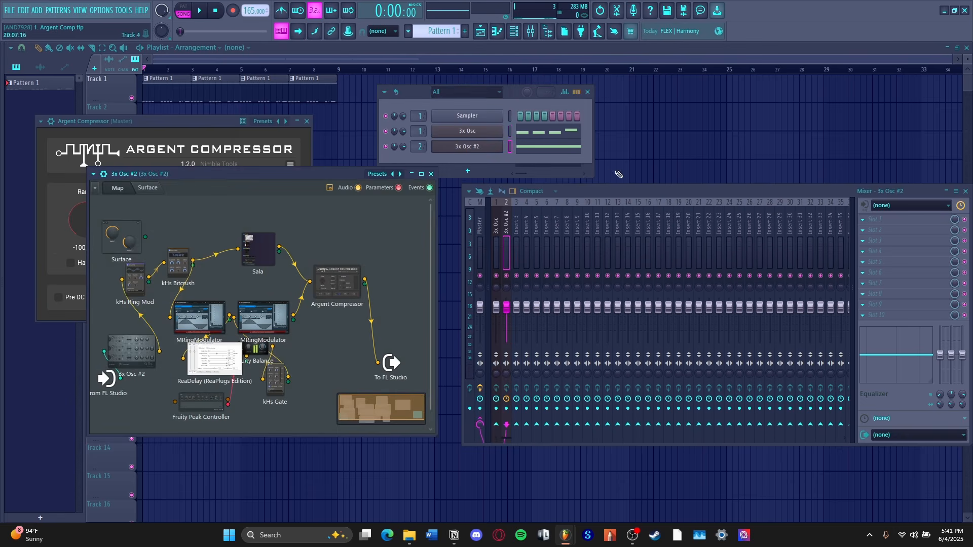
click(431, 174)
Step: Compare playback with the Master track's Argent Compressor bypassed and enabled
click(966, 220)
key(space)
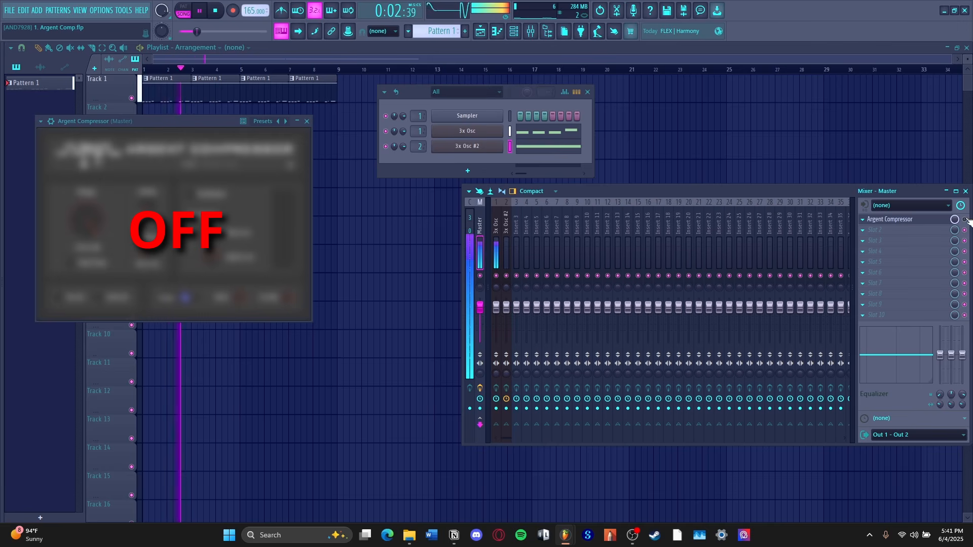
click(966, 219)
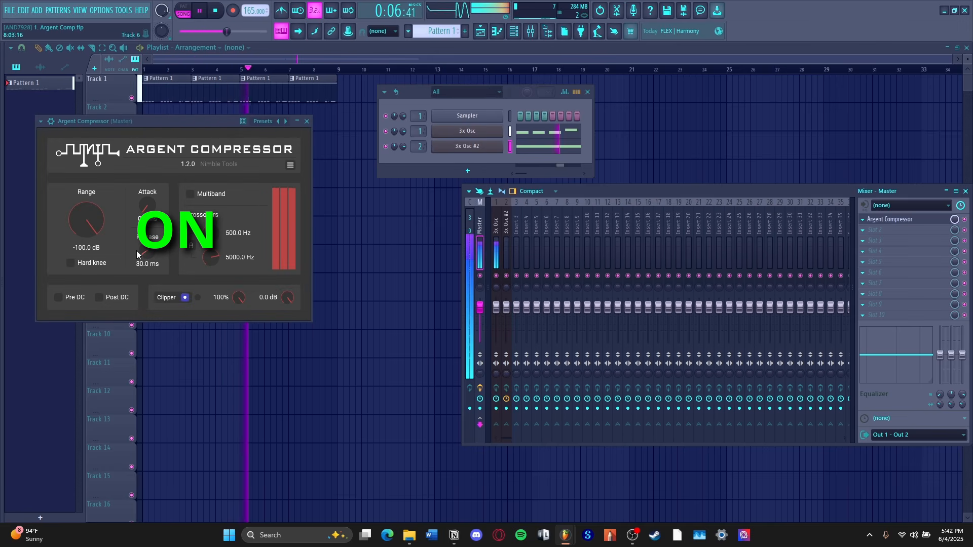
drag(143, 246, 143, 249)
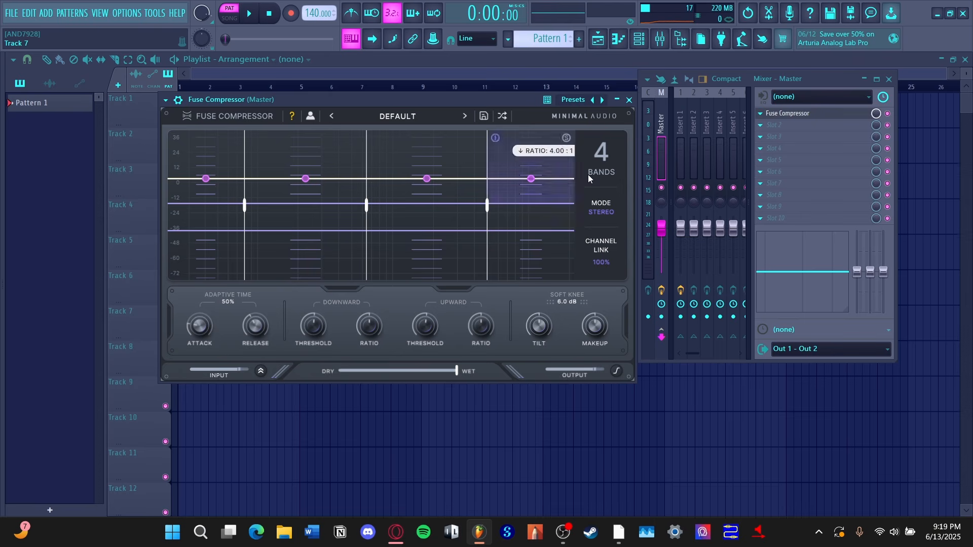
Step: Close the mixer and playlist, and reposition the front Fuse Compressor window
click(889, 79)
click(966, 61)
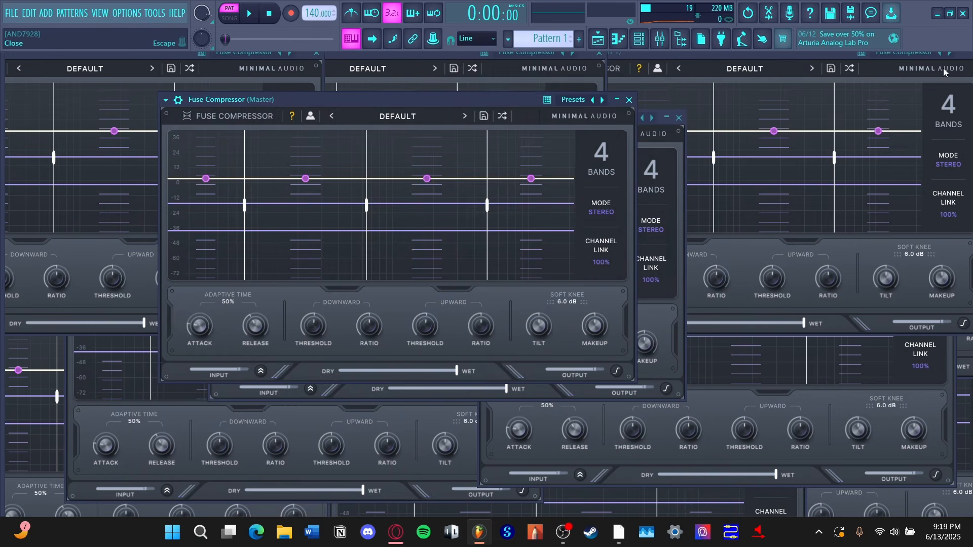
drag(455, 100, 561, 172)
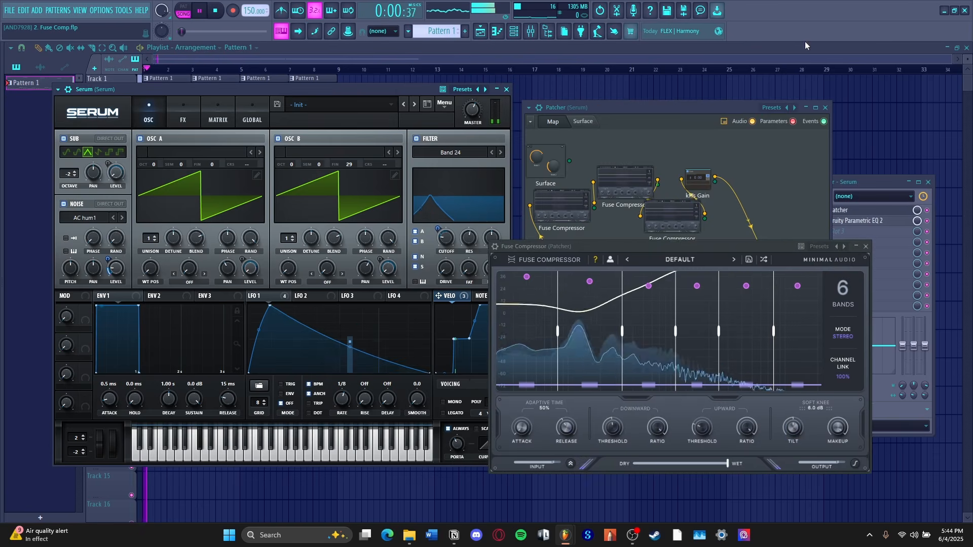
Step: Play the arrangement while examining the Fuse Compressors in the 3x Osc patch and in Chromaphone 3's Patcher_2
drag(628, 246, 654, 239)
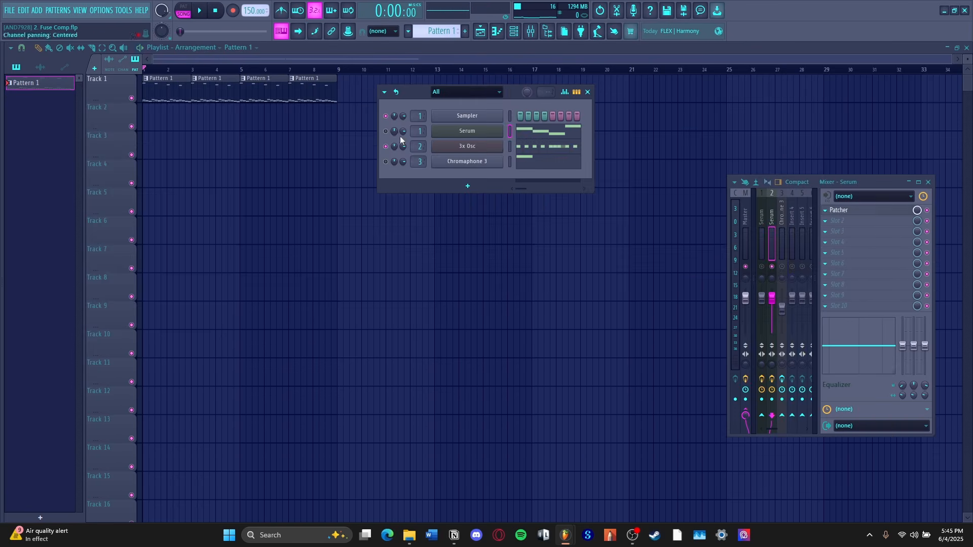
click(459, 146)
drag(203, 334, 335, 352)
key(space)
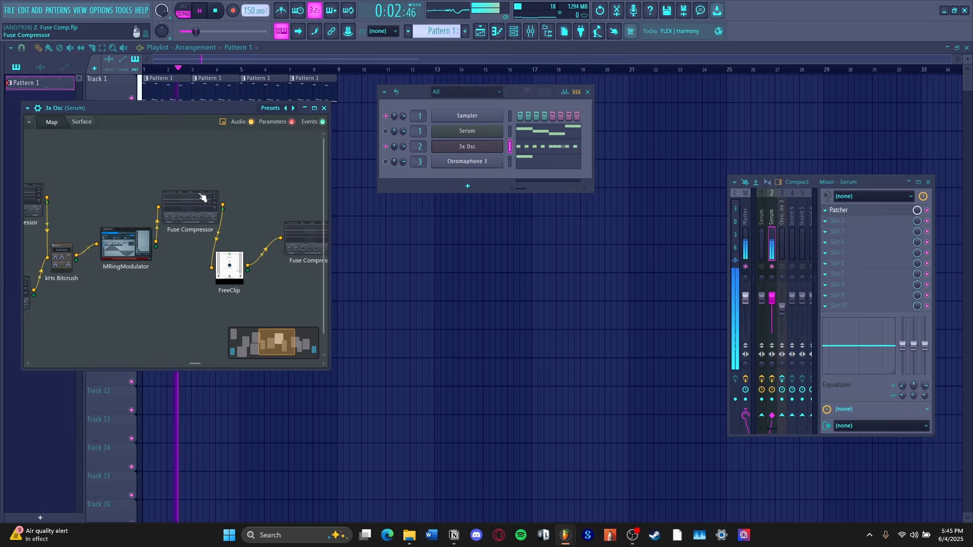
double_click(190, 208)
click(672, 163)
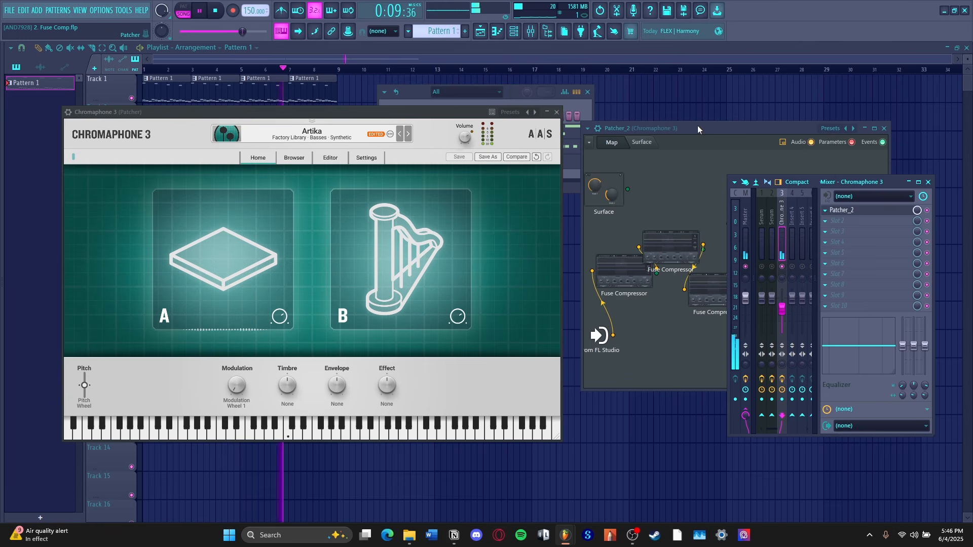
click(697, 127)
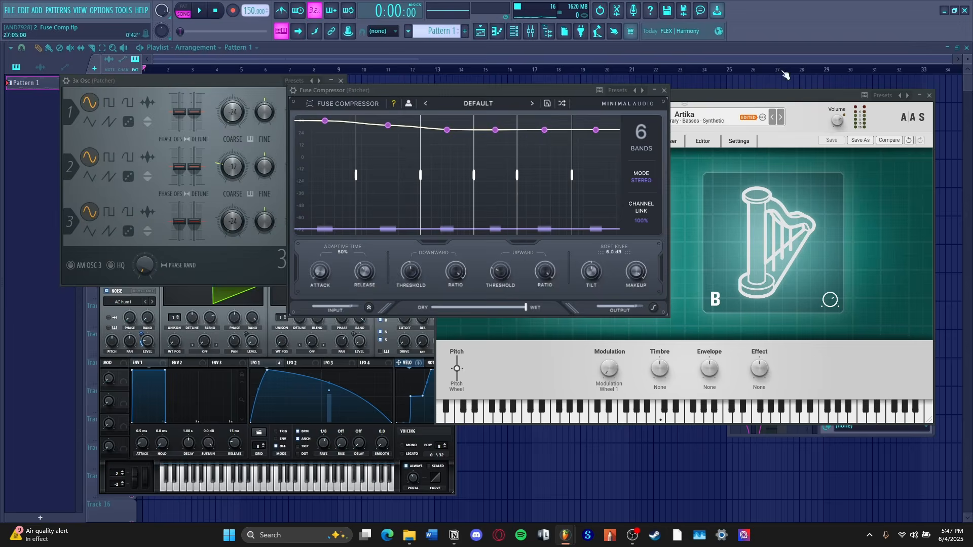
Step: Play all the parts together, and move the mixer and Chromaphone 3 windows lower
key(space)
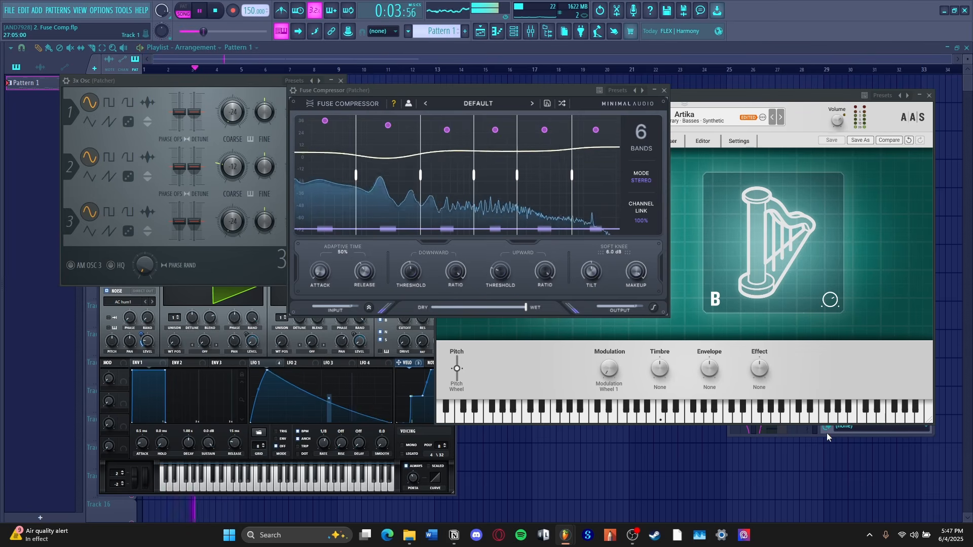
drag(906, 436, 908, 457)
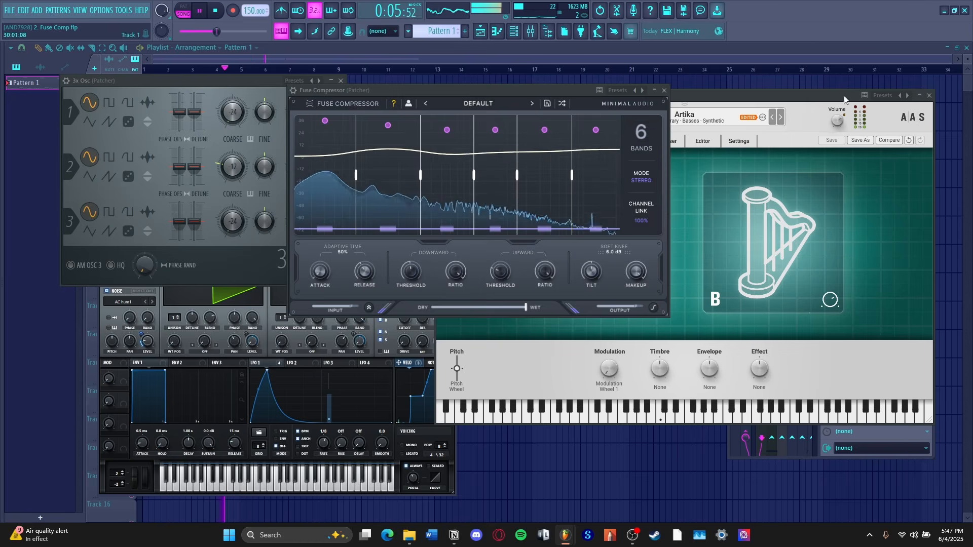
drag(844, 100, 844, 185)
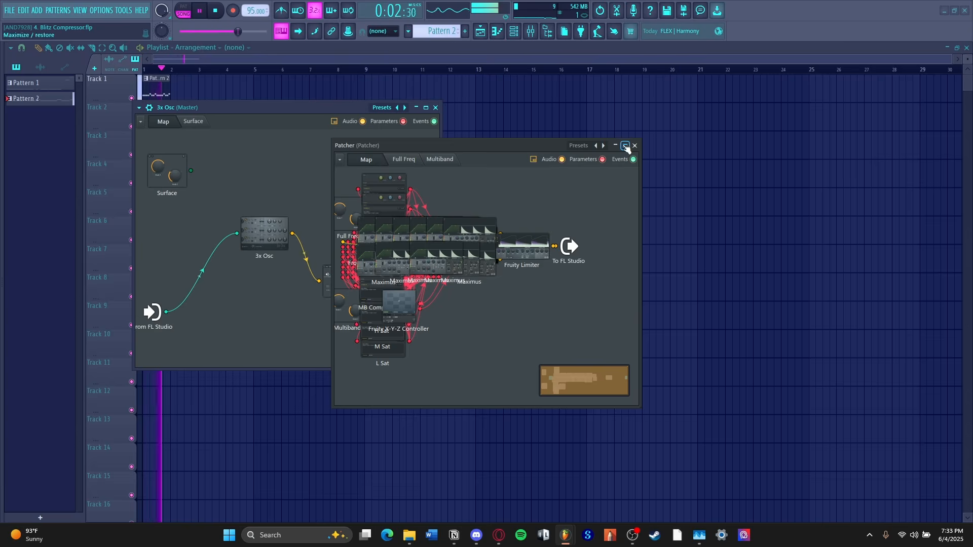
Step: Raise the Patcher's full-frequency Compression to A Lot and try out the Release and Release 2 controls
click(622, 148)
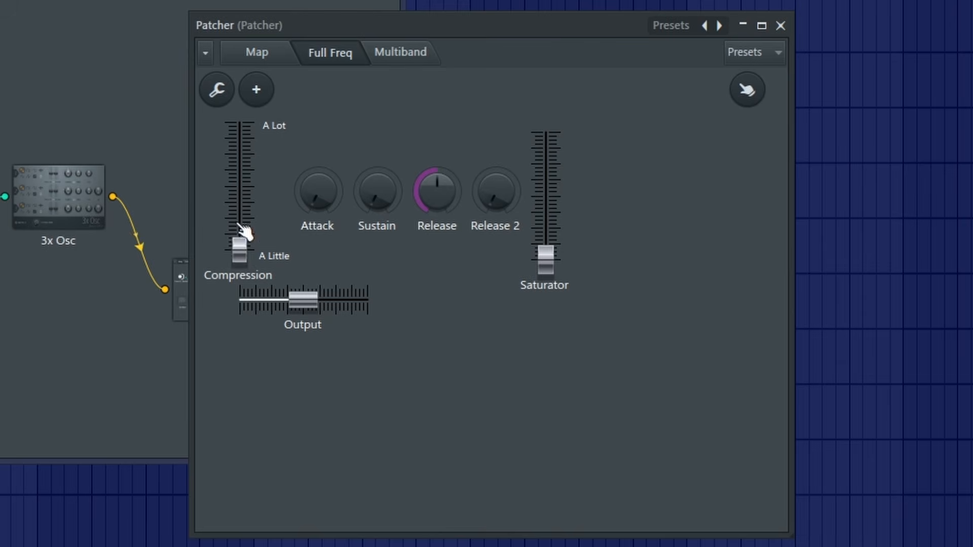
drag(244, 231, 243, 109)
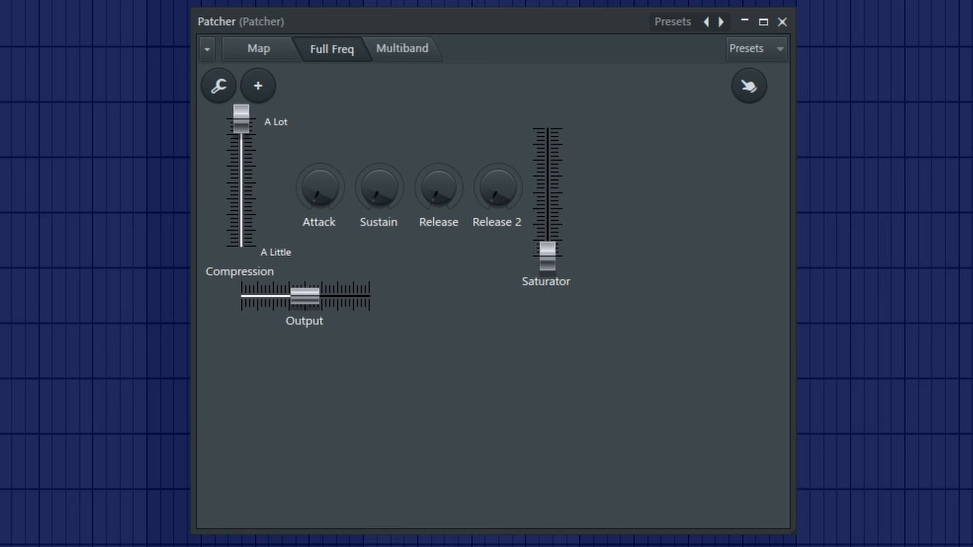
drag(425, 181, 426, 152)
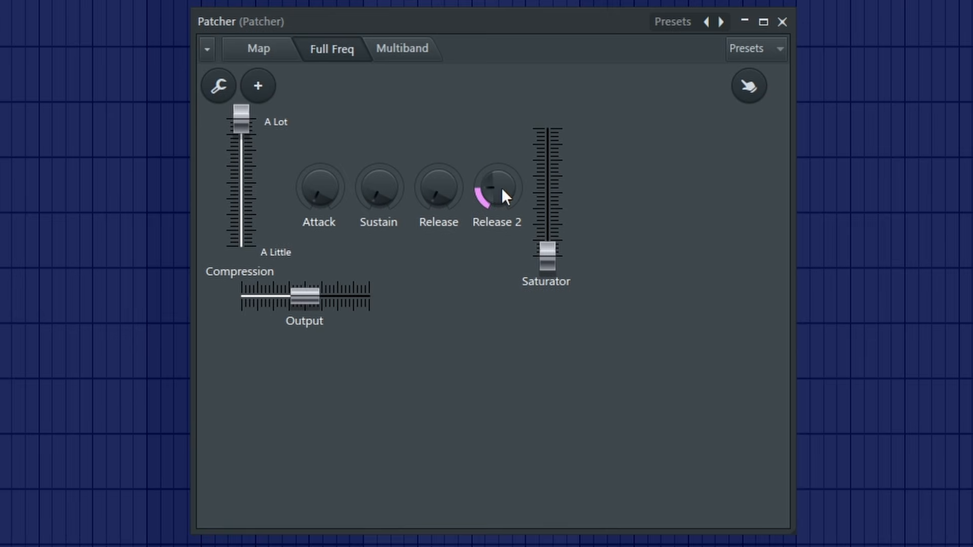
drag(502, 191, 503, 173)
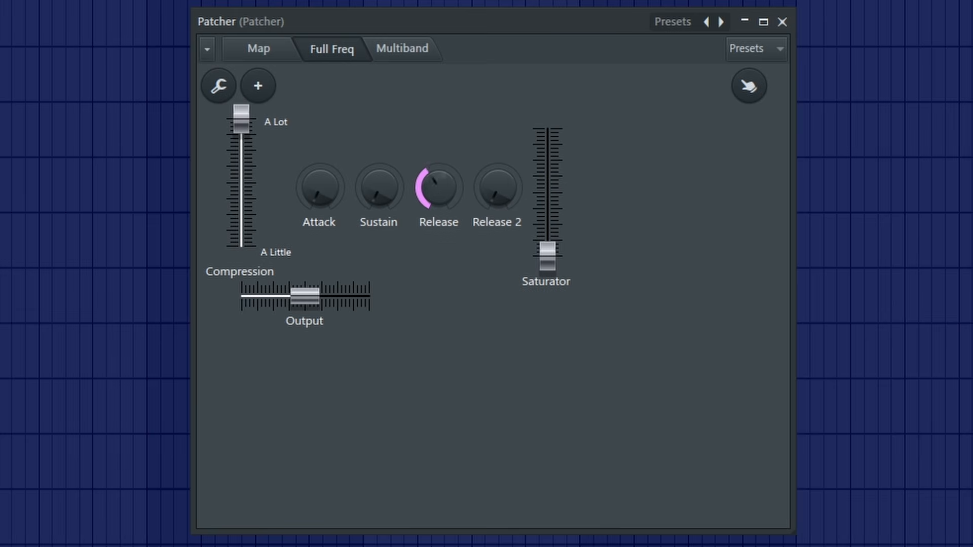
Step: Raise the MB Mix to its maximum in the Patcher's Multiband controls
click(406, 53)
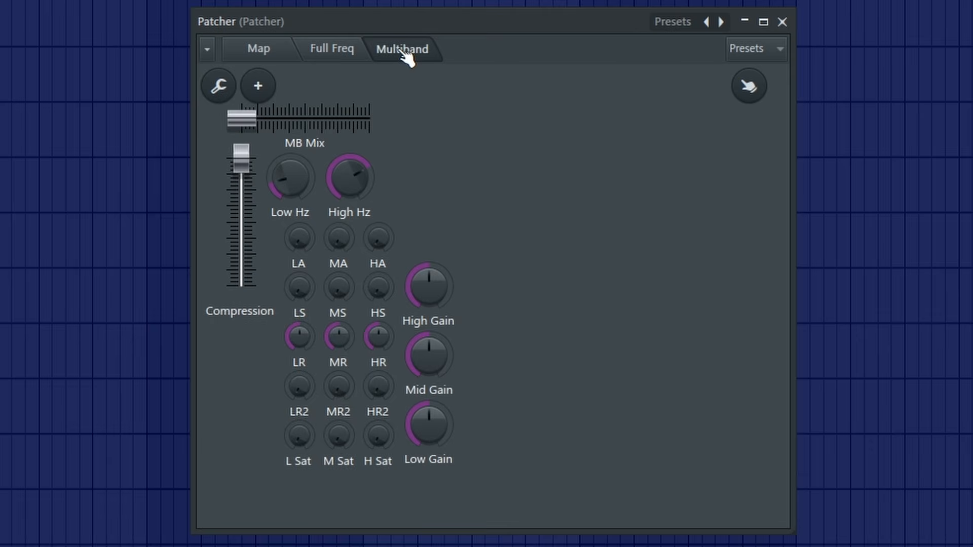
drag(241, 118, 368, 119)
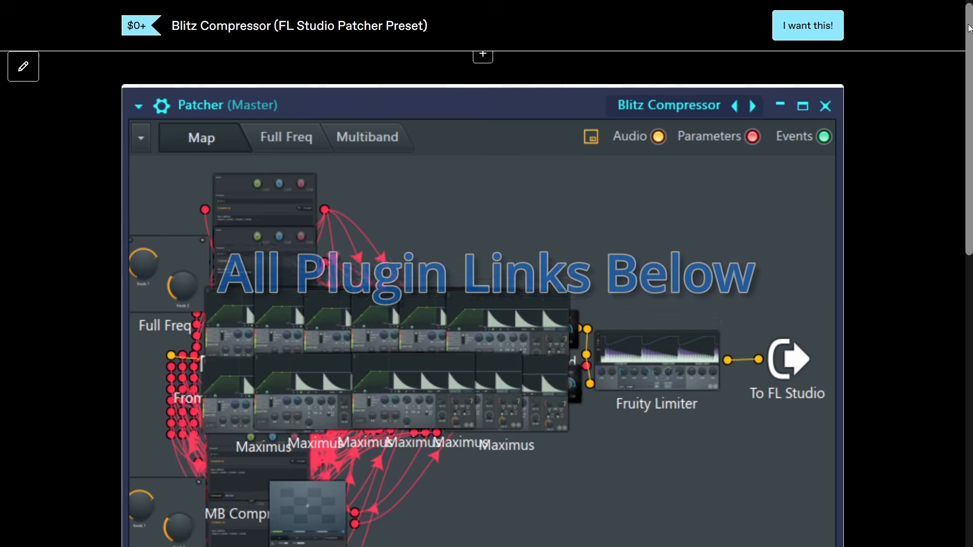
Step: Look through the Blitz Compressor product page in the browser
scroll(955, 213, down, 8)
scroll(954, 213, down, 5)
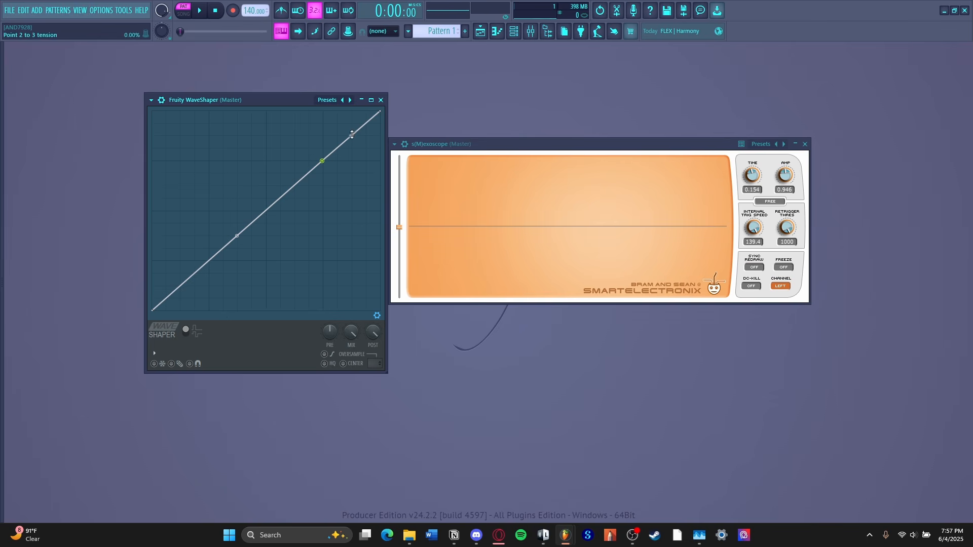
Step: Reshape the Fruity WaveShaper curve into a centred arch during playback and adjust its mix level
drag(341, 167, 363, 204)
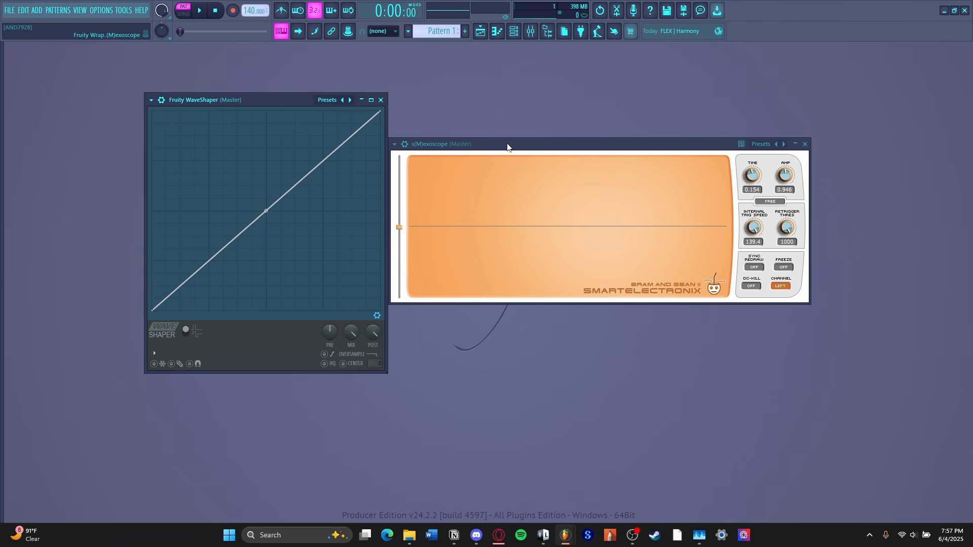
key(space)
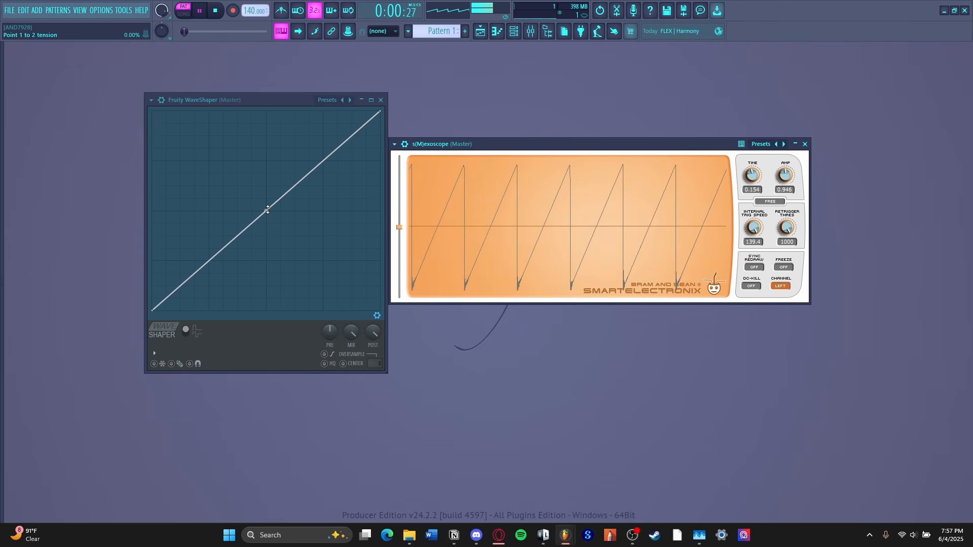
drag(266, 211, 266, 116)
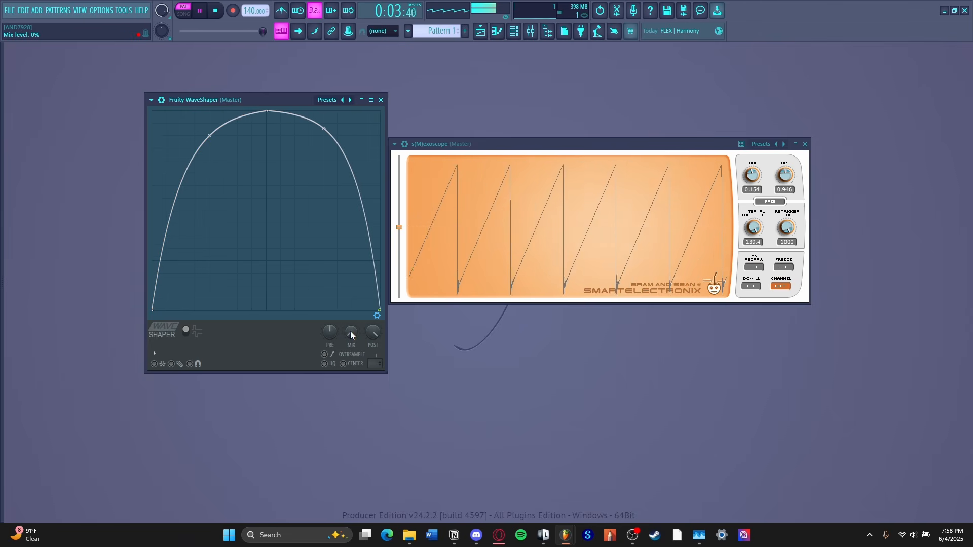
mouse_move(351, 330)
mouse_down()
mouse_move(350, 297)
mouse_move(350, 330)
mouse_up()
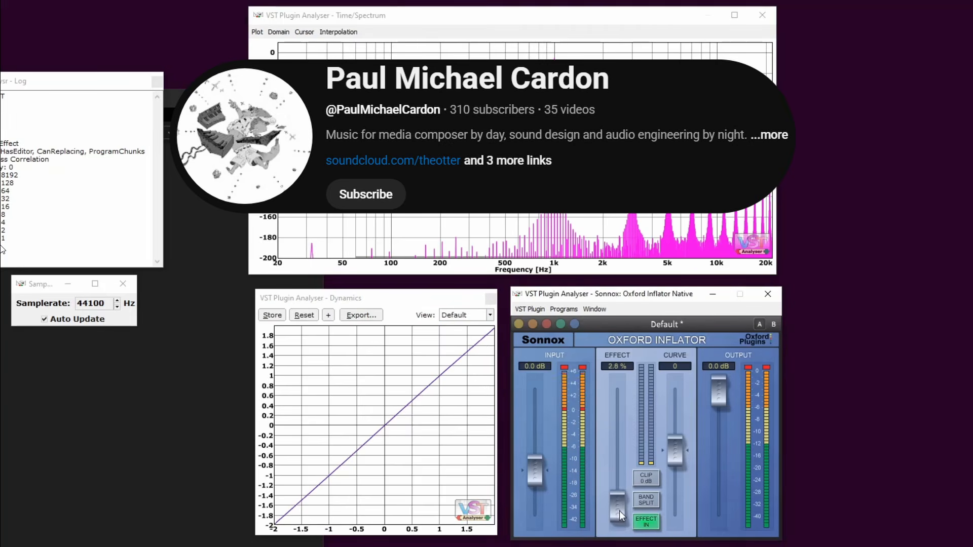
Step: Switch to VST Plugin Analyser and raise the Oxford Inflator's Effect to 100%
drag(622, 500, 623, 420)
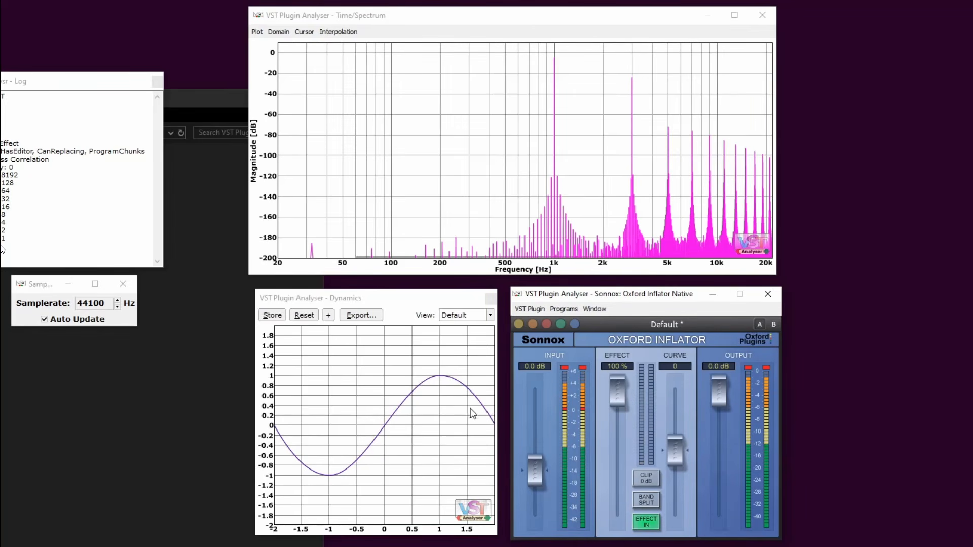
Step: Toggle the Oxford Inflator's Clip 0 dB option
click(646, 478)
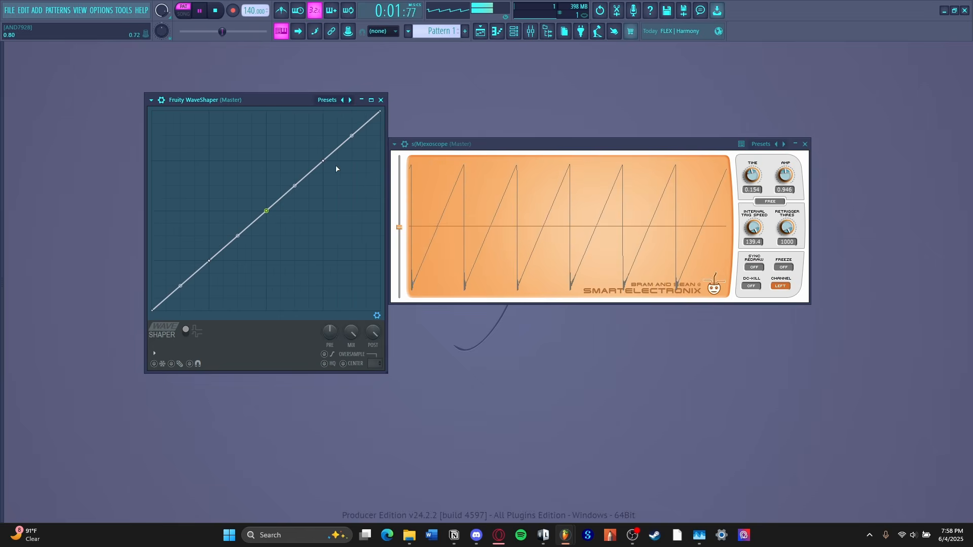
Step: Reshape the Fruity WaveShaper curve into a zigzag with added points and set the s(M)exoscope time to 0.309
drag(324, 161, 325, 213)
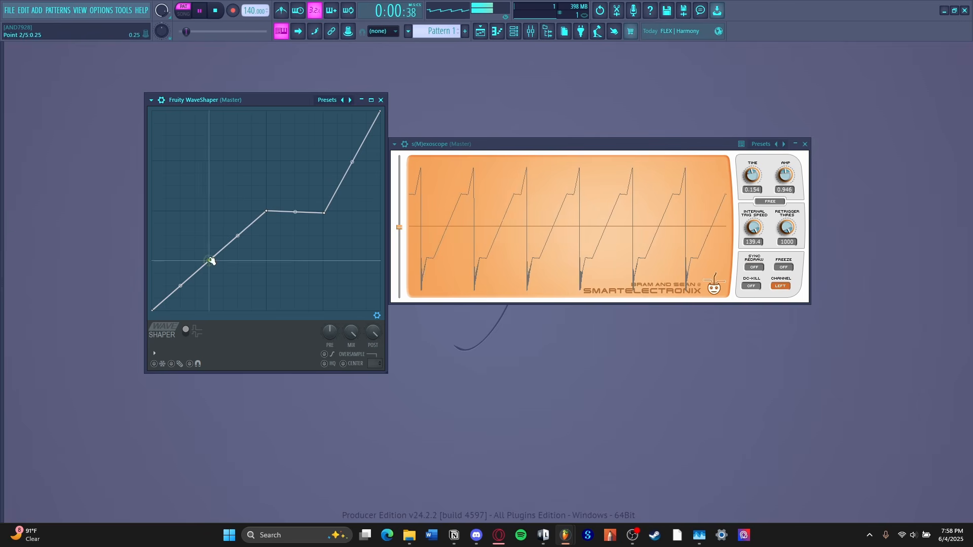
drag(210, 260, 198, 220)
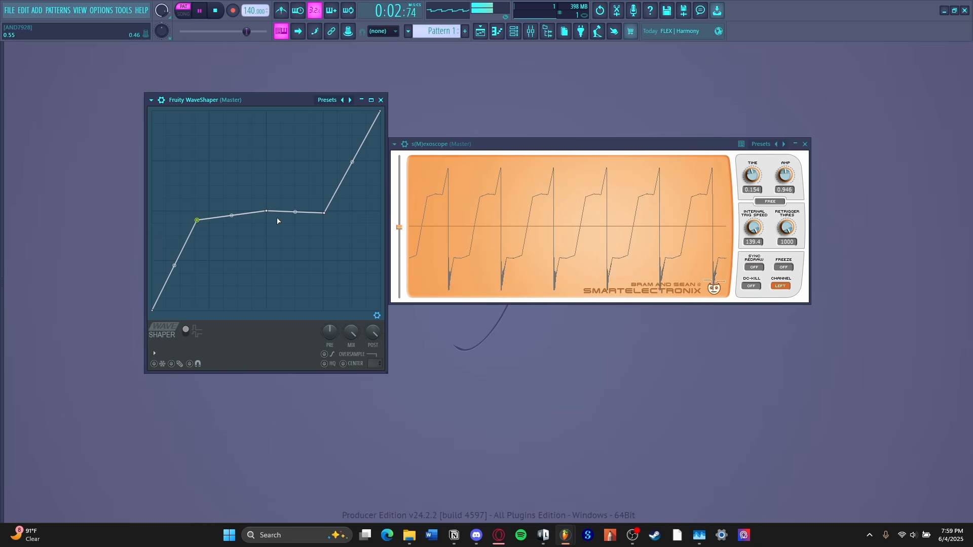
right_click(235, 305)
right_click(302, 189)
drag(302, 189, 295, 129)
mouse_move(267, 211)
mouse_down()
mouse_move(296, 211)
mouse_move(284, 211)
mouse_up()
drag(755, 181, 756, 190)
right_click(167, 194)
drag(183, 208, 183, 219)
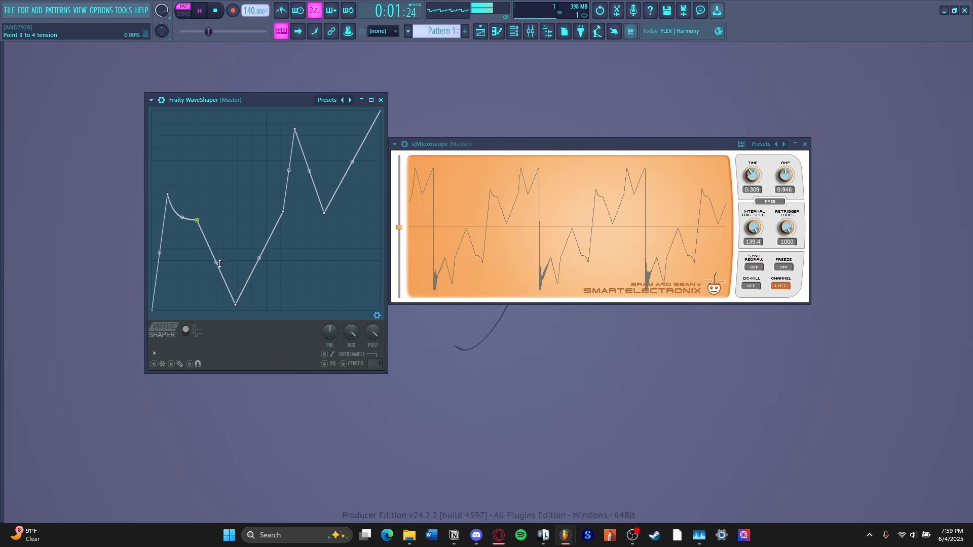
Step: Bend the tension of the zigzag curve's segments in Fruity WaveShaper to round them
drag(218, 263, 218, 224)
drag(260, 259, 259, 298)
drag(289, 170, 310, 135)
drag(351, 163, 352, 199)
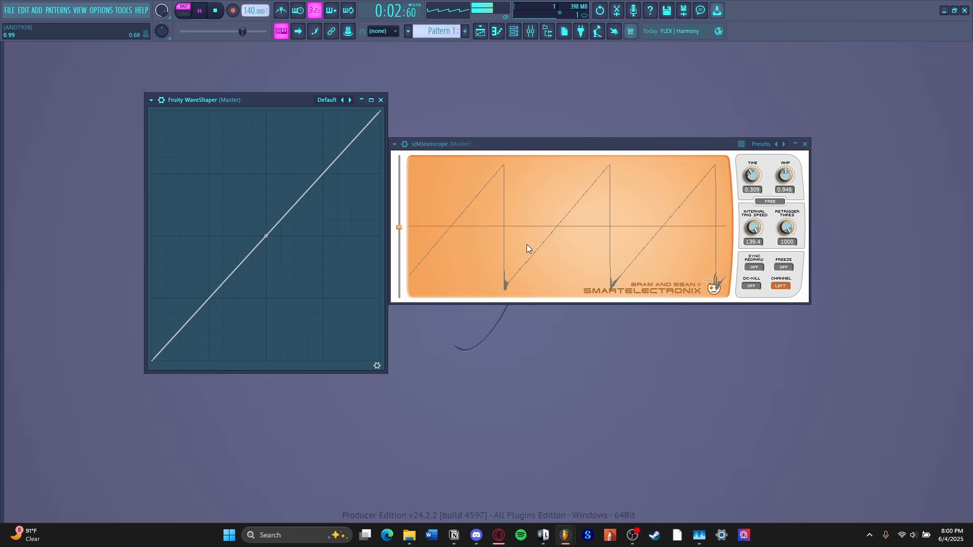
Step: Show the Fruity WaveShaper controls, switch it to bipolar mode and raise the curve's starting point towards the centre line
click(377, 368)
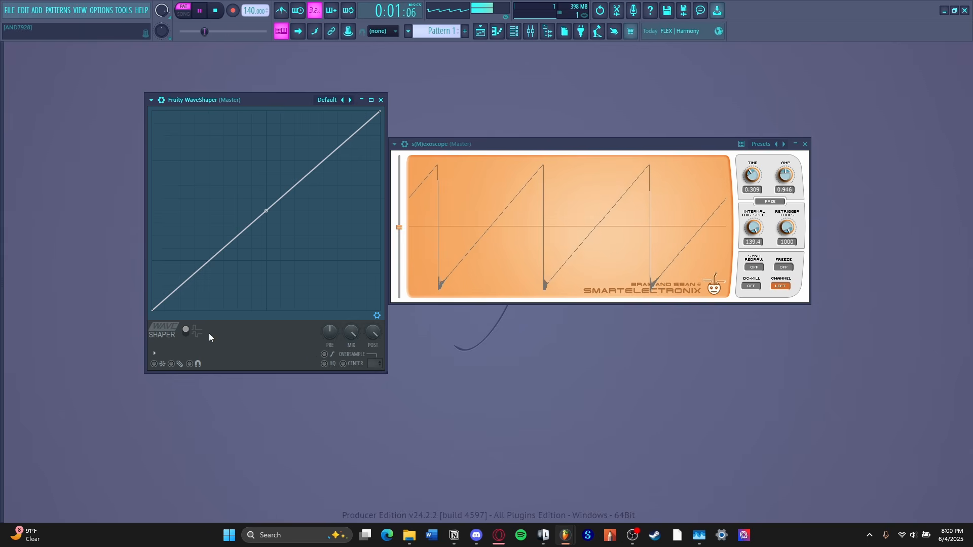
click(186, 332)
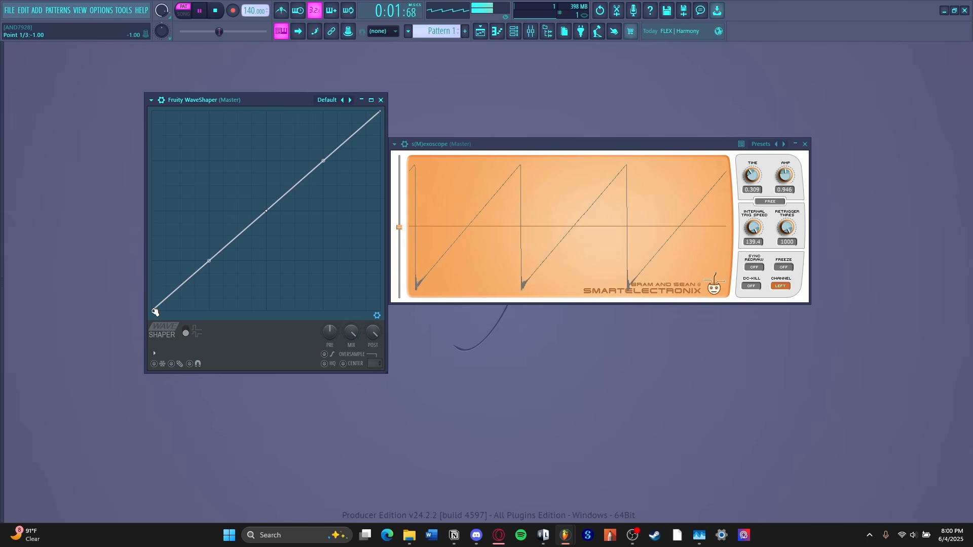
drag(155, 312, 143, 245)
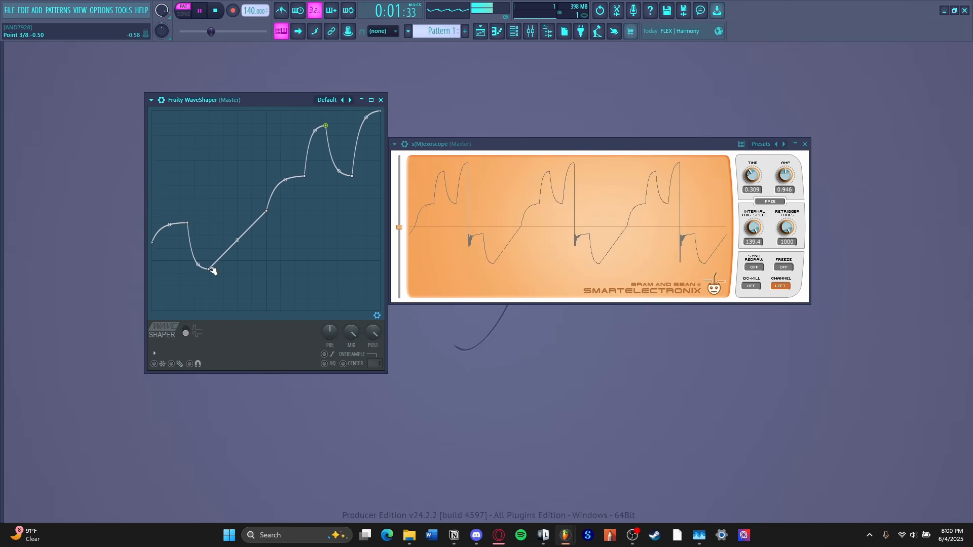
Step: Delete the dip point in the negative half of the bipolar curve and pull its neighbouring point down
right_click(213, 271)
click(231, 283)
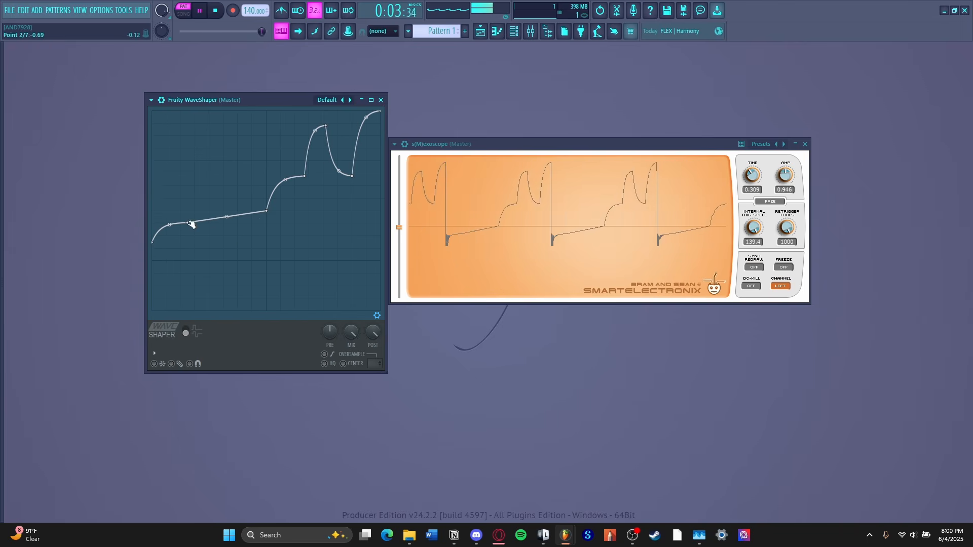
drag(191, 223, 194, 294)
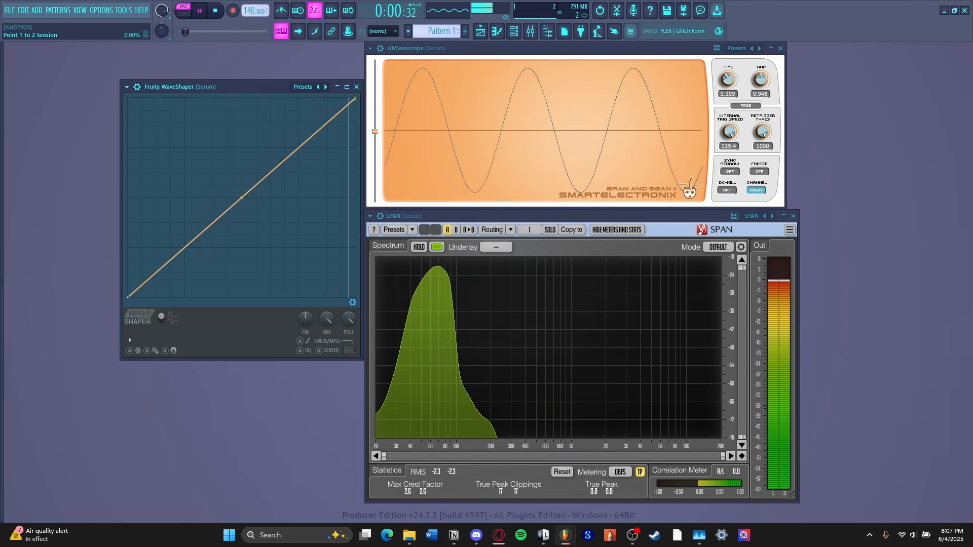
Step: Bend the WaveShaper curve fully upward to square off the sine wave, and reset its tension to a straight line
drag(241, 197, 241, 152)
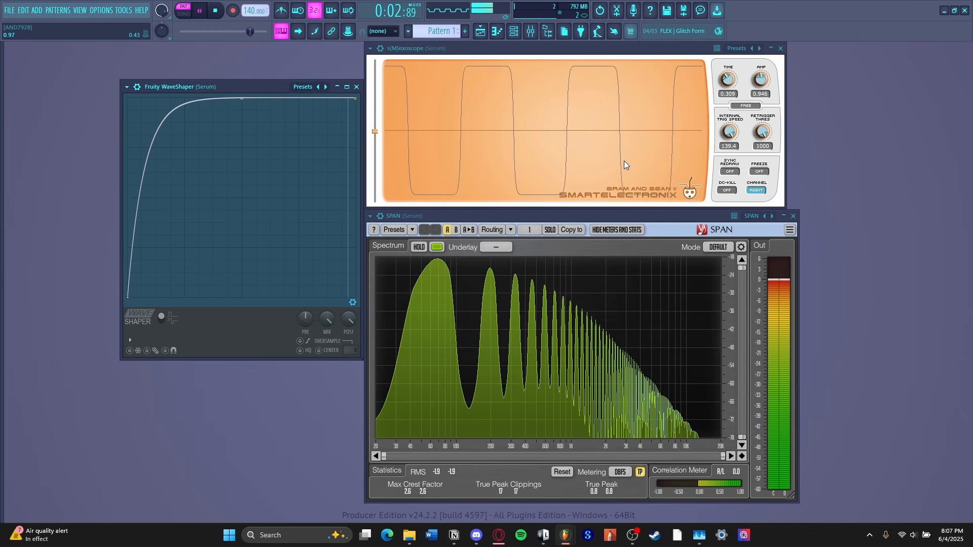
right_click(242, 99)
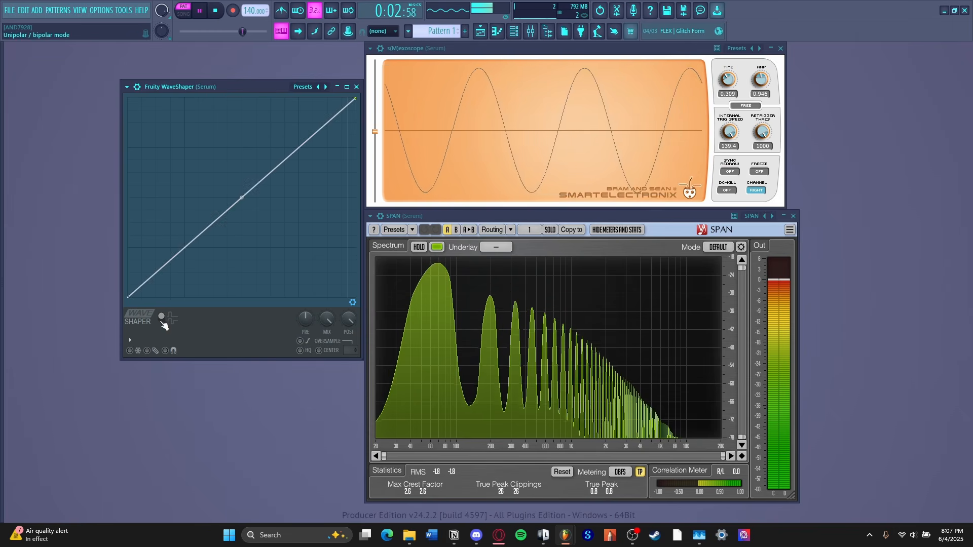
Step: Switch Fruity WaveShaper to bipolar mode and raise the curve's starting point past the centre line to the maximum, forming a V
click(162, 323)
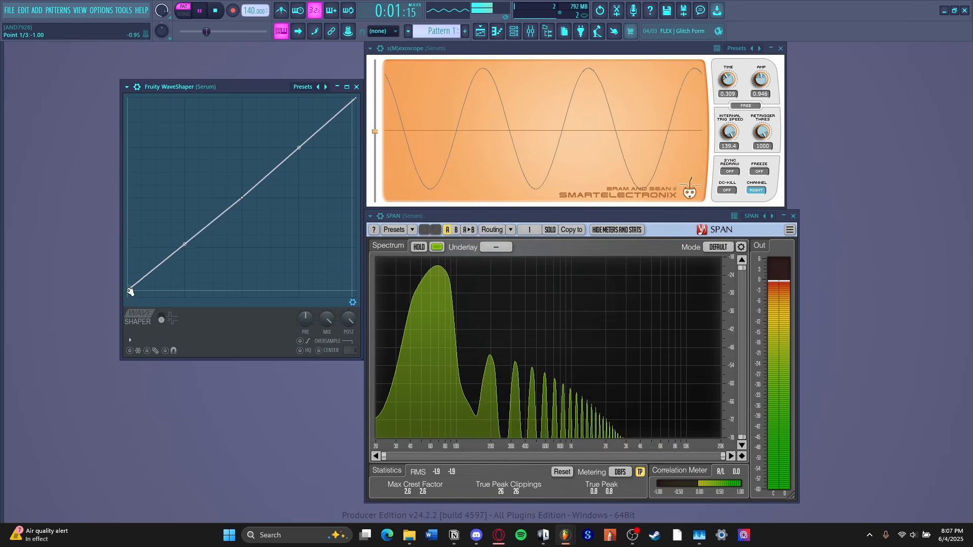
drag(130, 292, 113, 198)
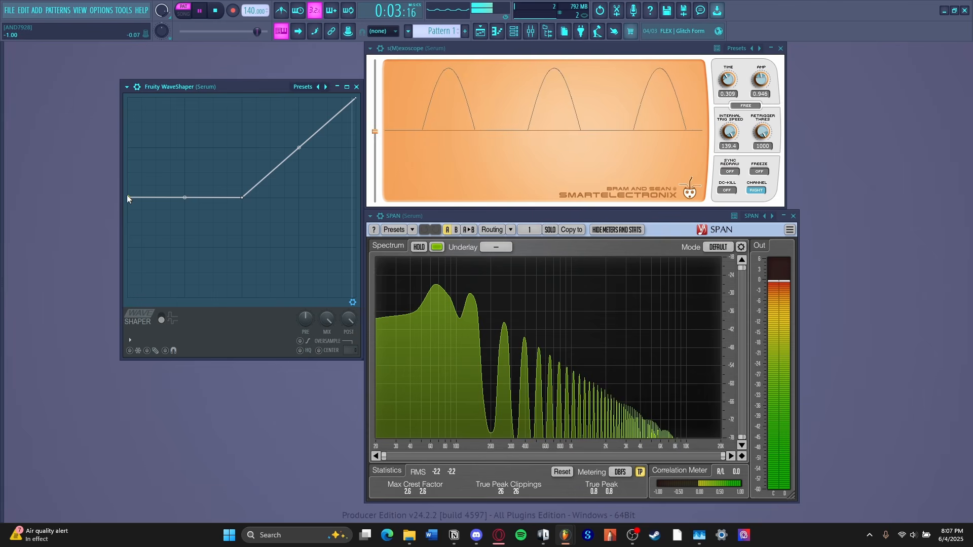
drag(127, 197, 116, 69)
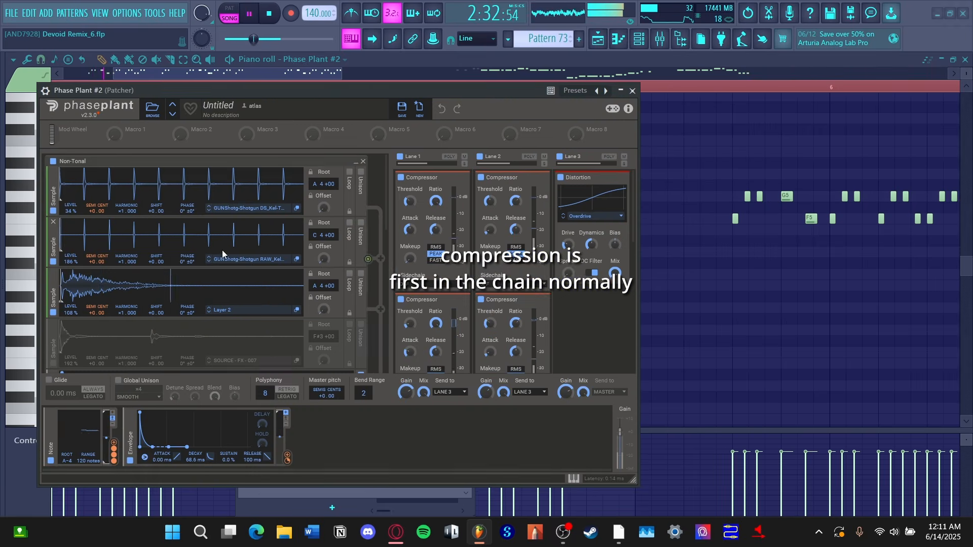
Step: Examine the stacked compressors in the Phase Plant effect lanes
drag(472, 94, 469, 72)
scroll(485, 225, down, 4)
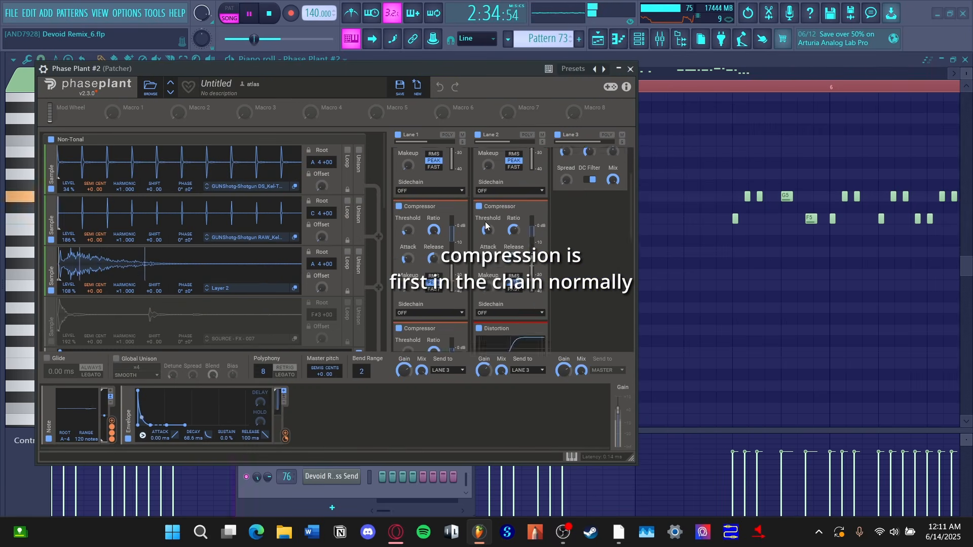
scroll(485, 224, down, 5)
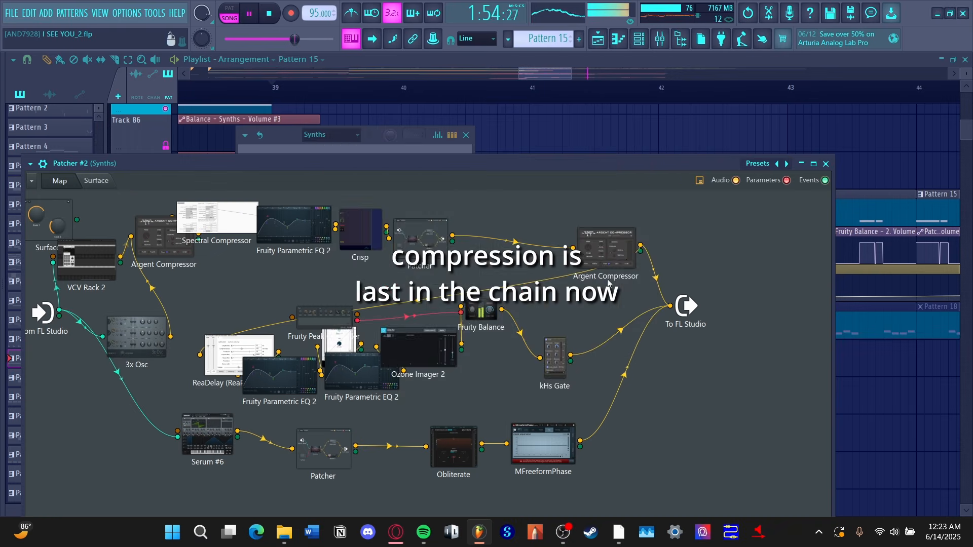
Step: Inspect the last Argent Compressor in the Patcher chain and open OTT from the Synths mixer track
click(624, 250)
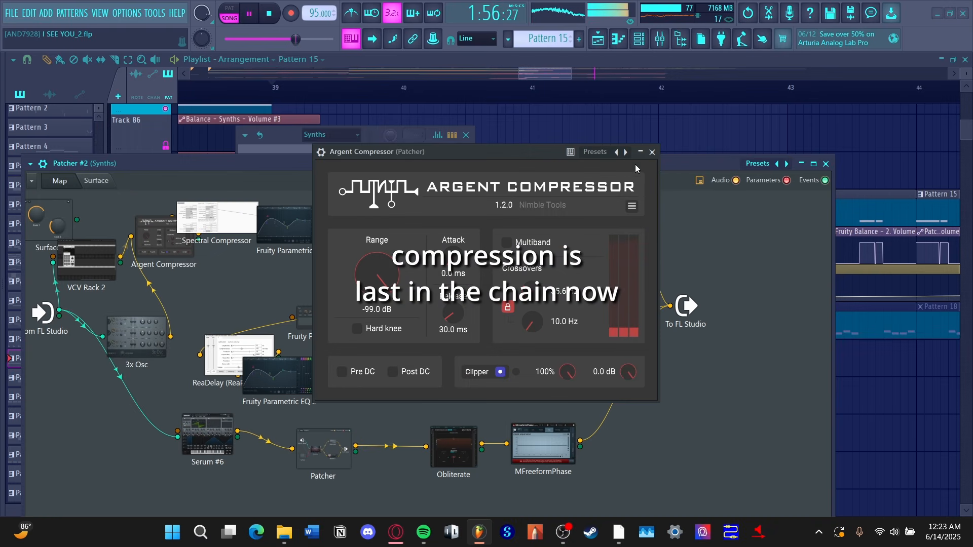
click(653, 152)
click(660, 39)
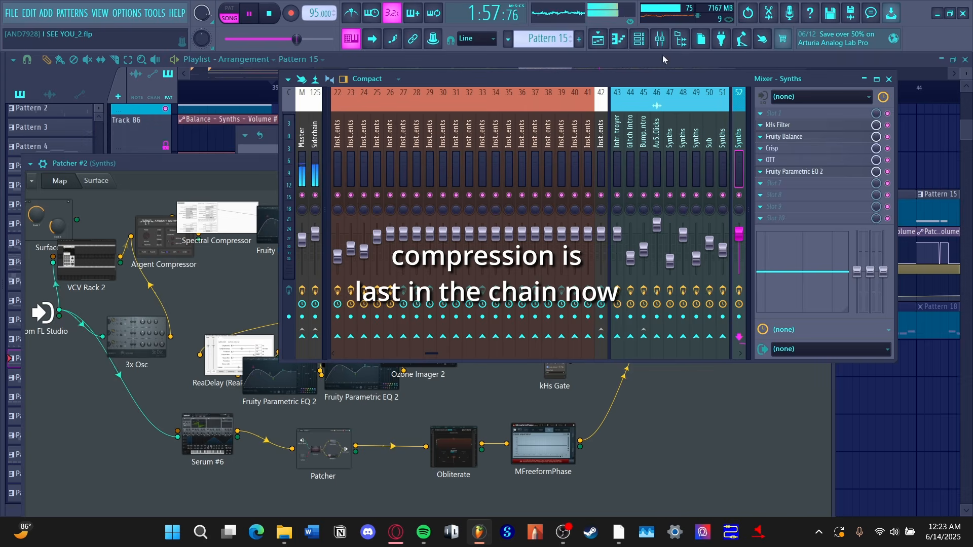
click(813, 162)
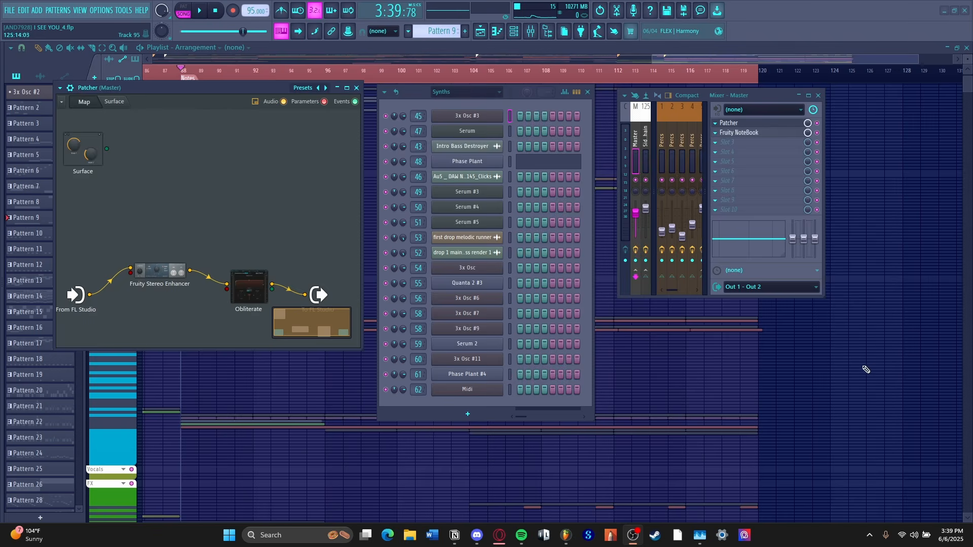
Step: Close all windows covering the playlist, go to the synth tracks and stop playback
key(F12)
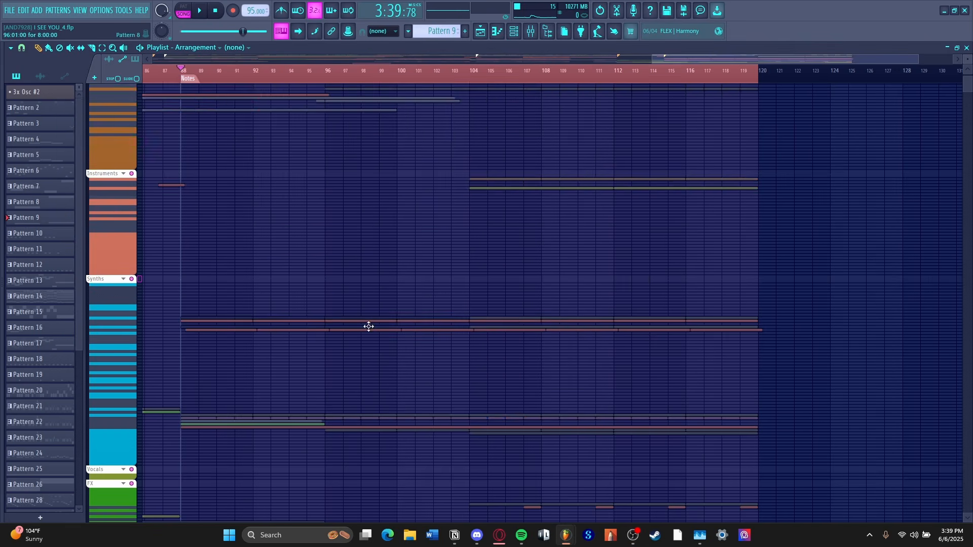
scroll(117, 296, down, 3)
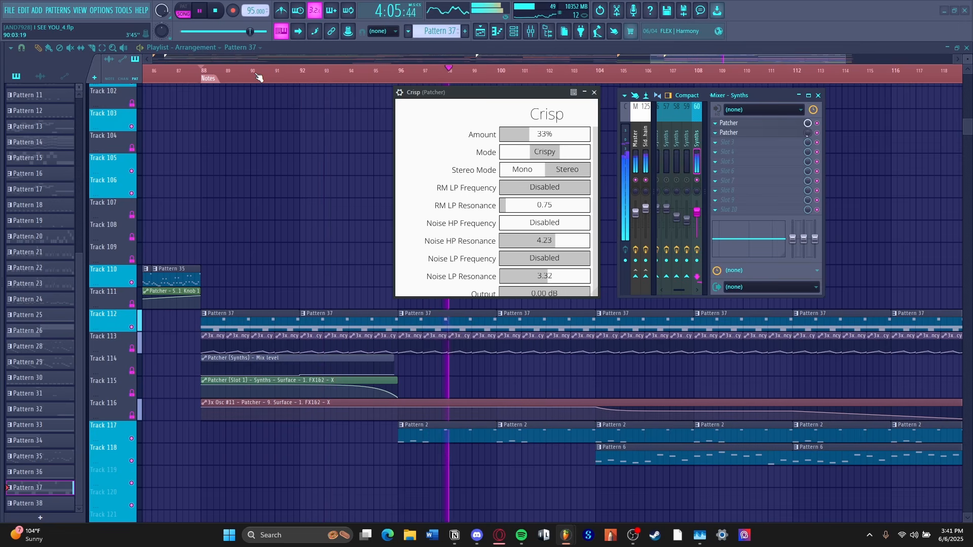
key(space)
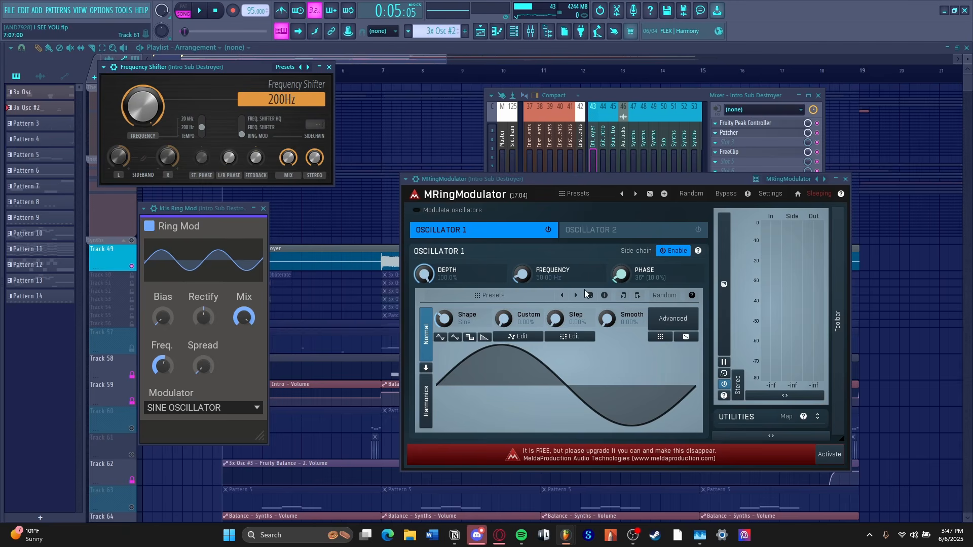
Step: Adjust the frequencies of MRingModulator's Oscillator 2 and Oscillator 1 while auditioning the track
click(698, 230)
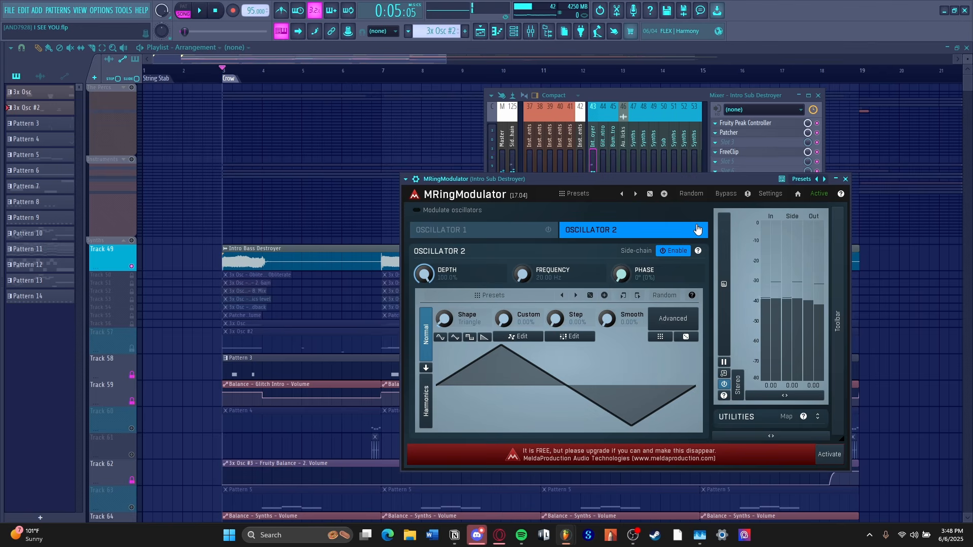
key(space)
drag(523, 284, 528, 272)
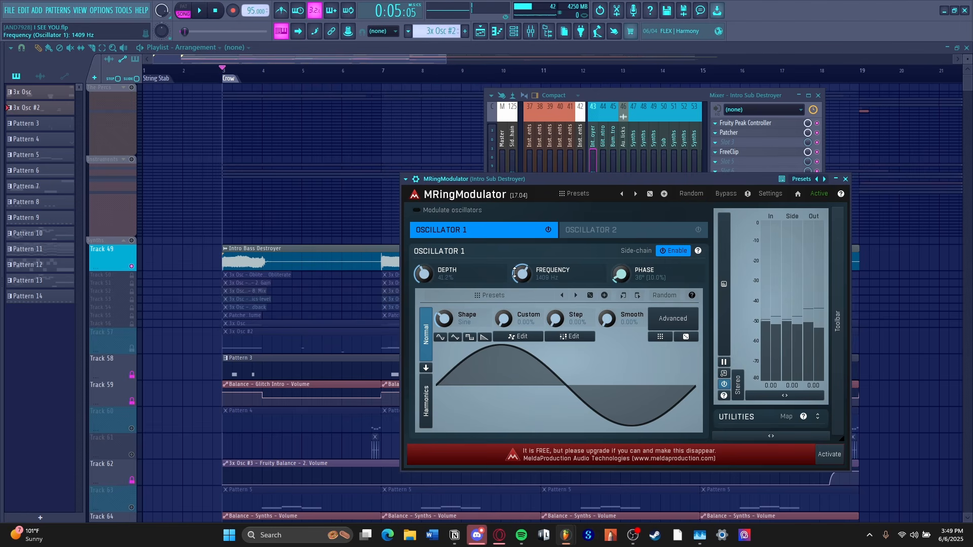
key(space)
drag(516, 274, 516, 248)
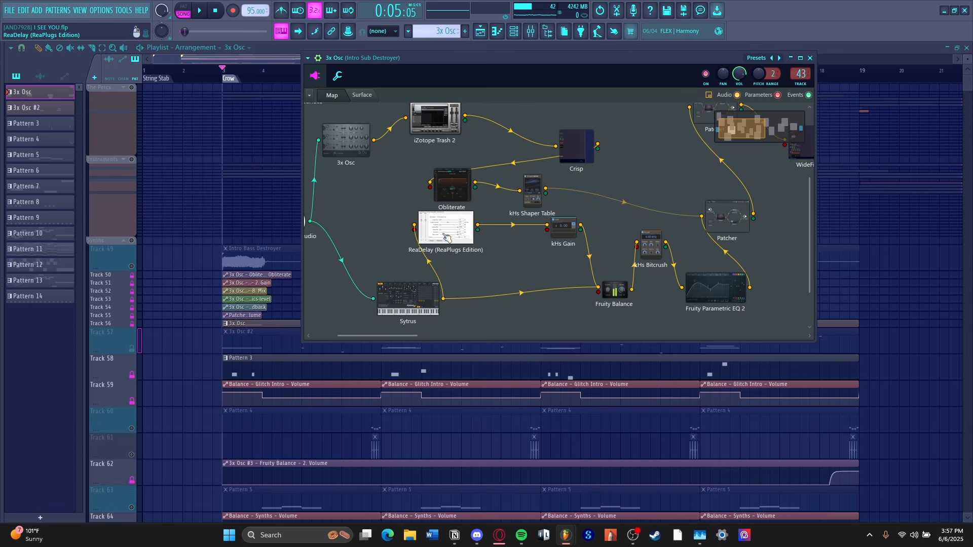
Step: Open ReaDelay from the Patcher map and adjust its delay length in time during playback
click(447, 237)
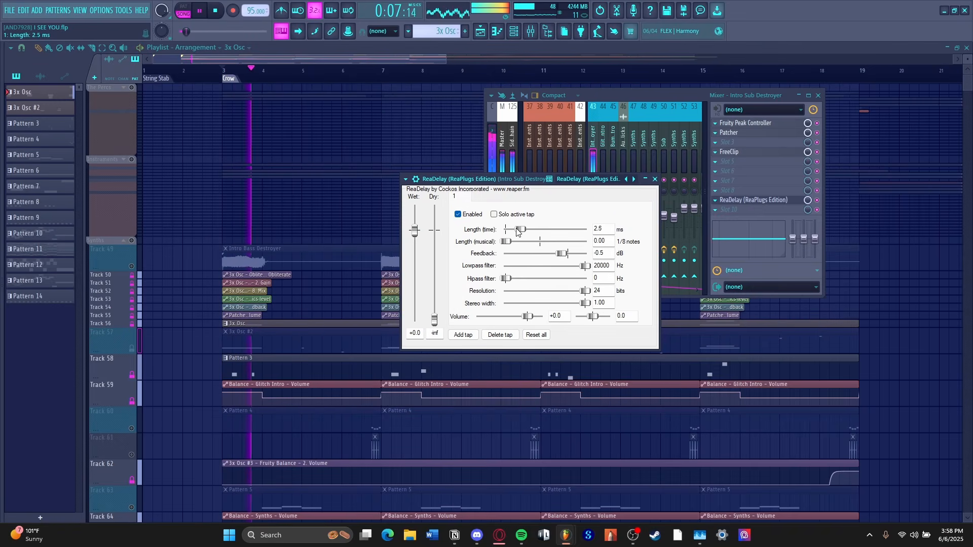
drag(517, 231, 517, 232)
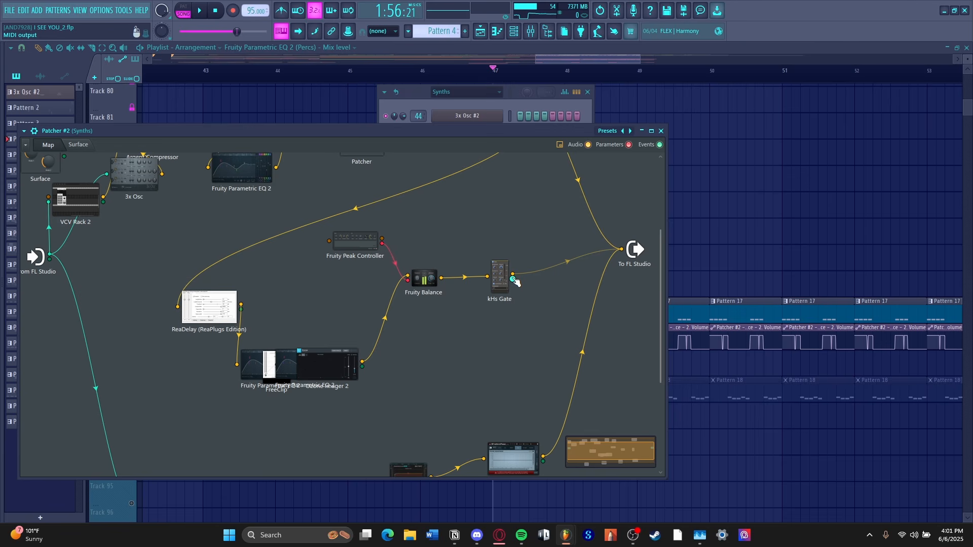
Step: Audition the synth patch with kHs Gate, close the gate's window and stop playback
key(space)
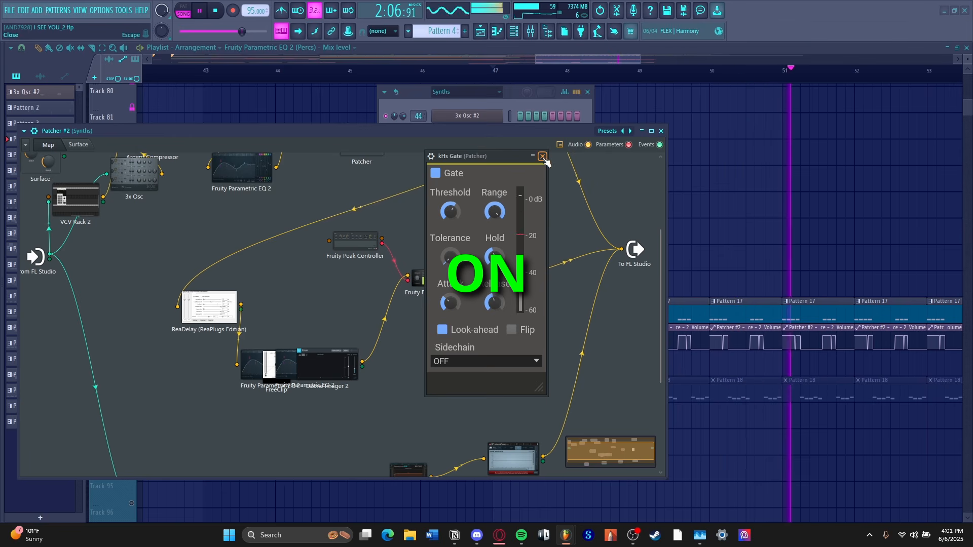
click(542, 157)
key(space)
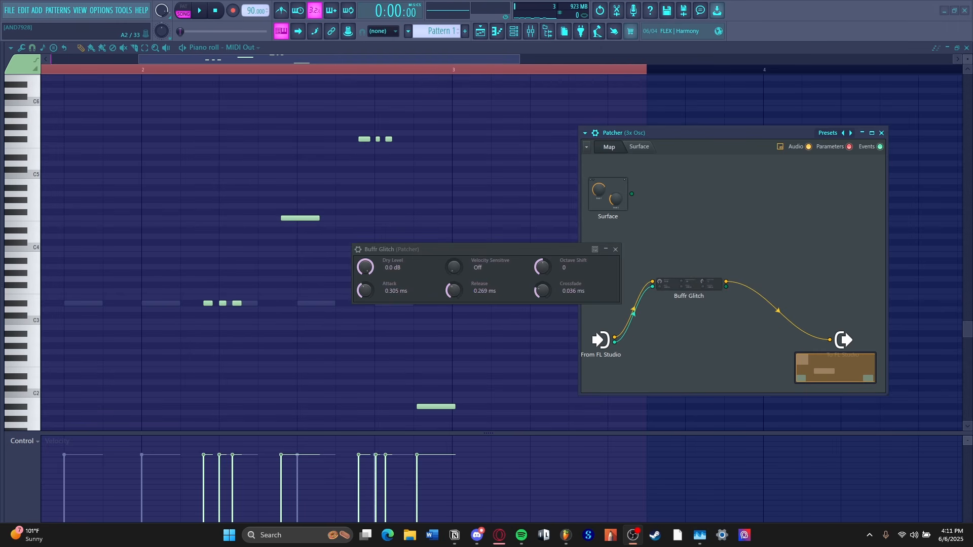
Step: Audition the Buffr Glitch piano roll pattern and the track with The SinuZoid effect
key(space)
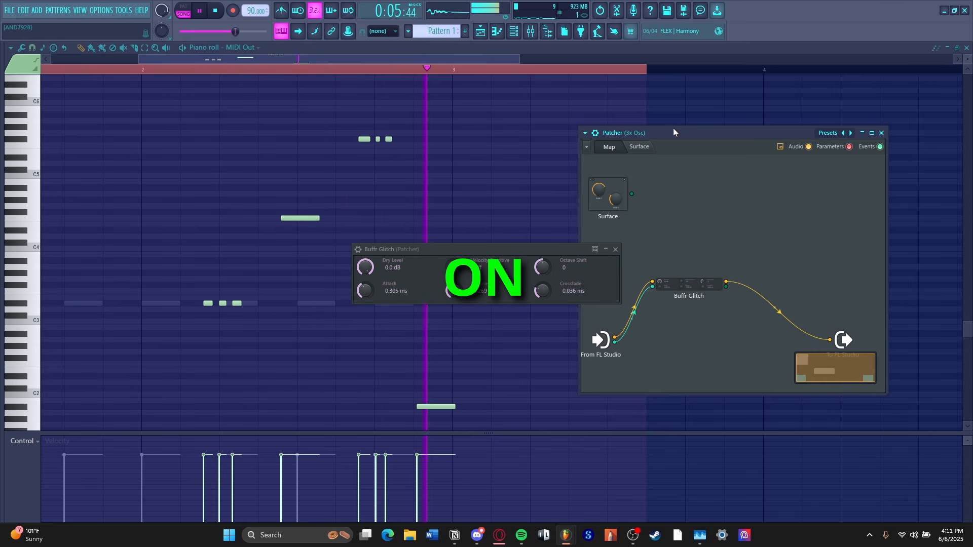
key(space)
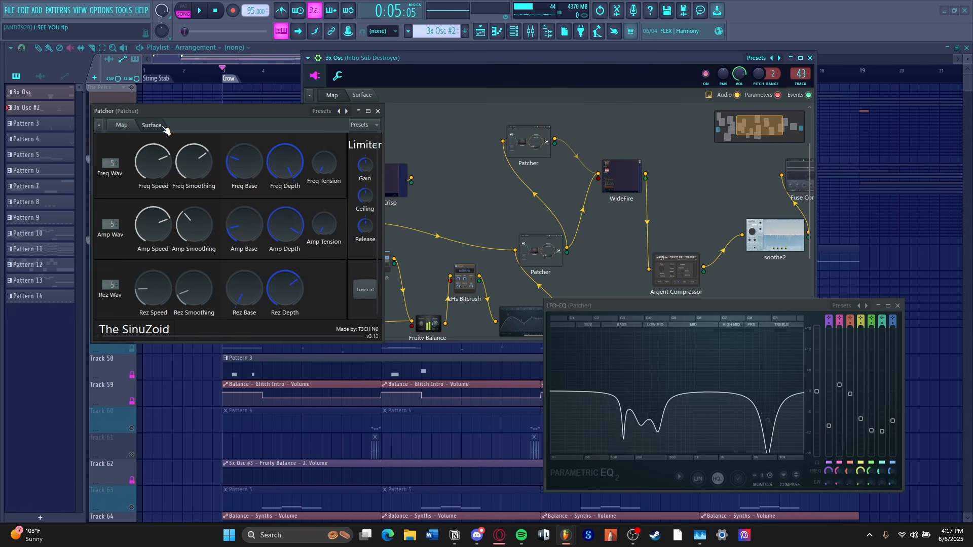
key(space)
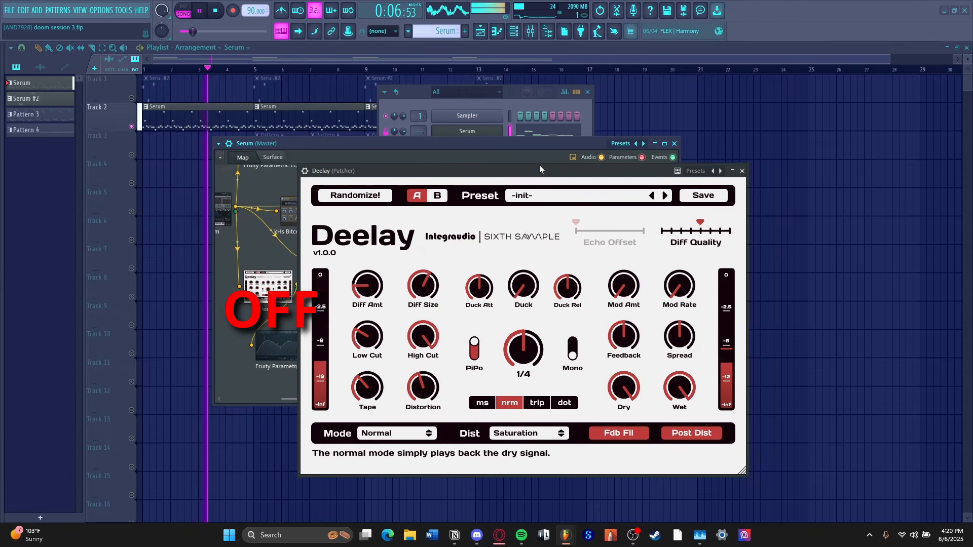
Step: Move the Deelay window aside to uncover the Serum Patcher map
drag(540, 166, 271, 166)
click(669, 210)
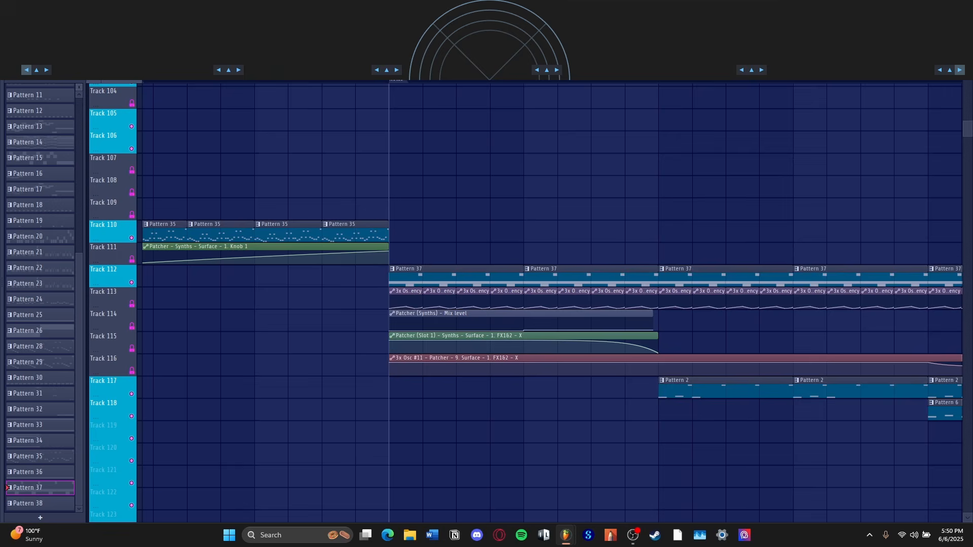
Step: Play the Pattern 37 section of the arrangement
scroll(431, 83, up, 3)
key(space)
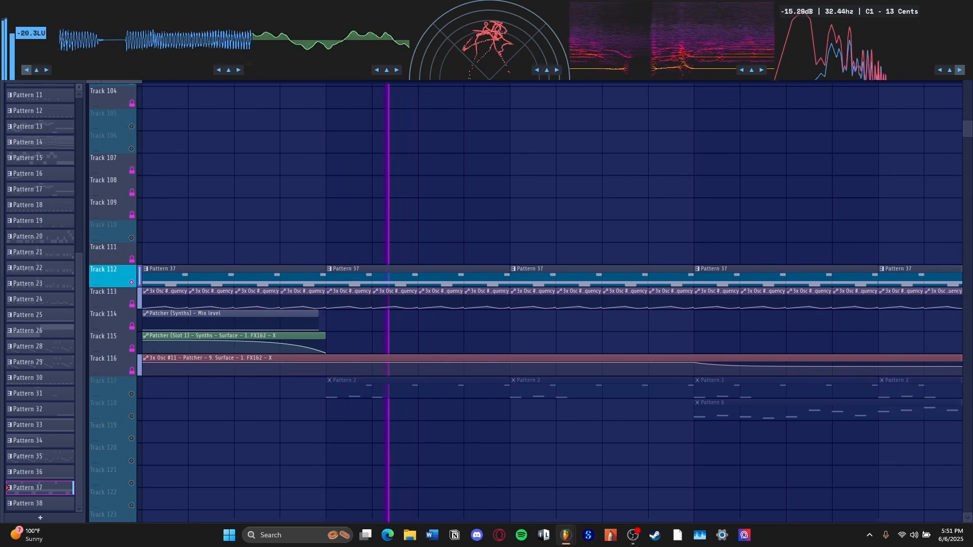
Step: Stop playback and open the 3x Osc #11 channel's Patcher from the channel rack
key(space)
key(F9)
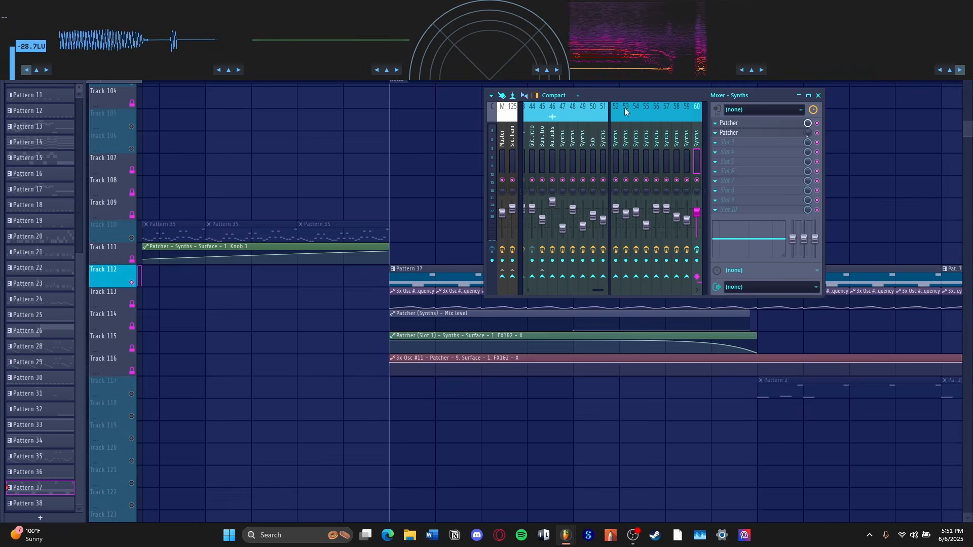
key(F9)
key(F6)
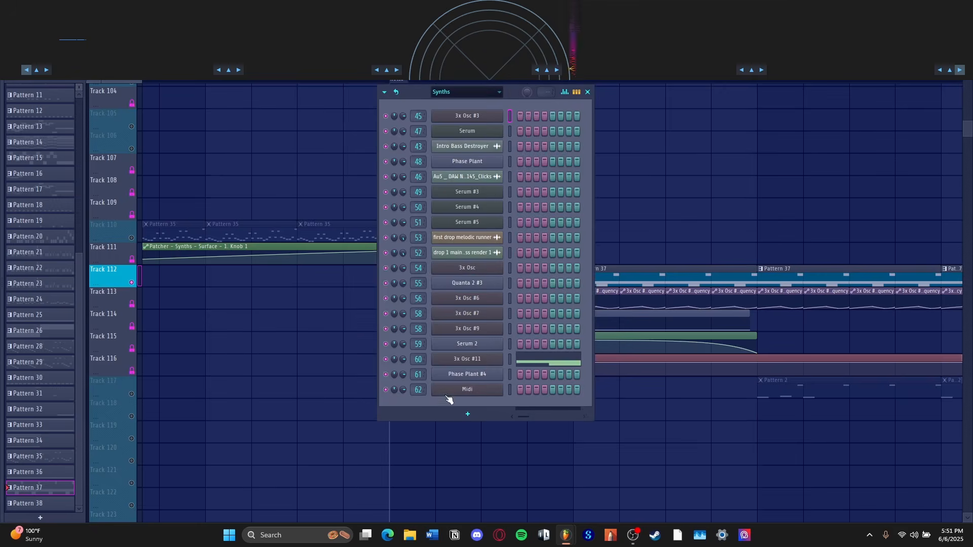
click(478, 361)
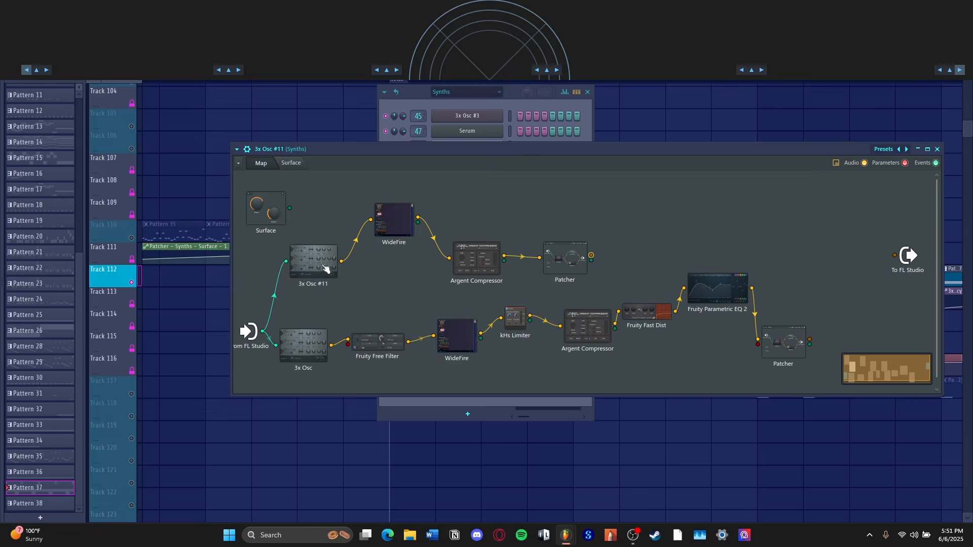
Step: Inspect the oscillator settings of the 3x Osc #11 module and the Pattern 37 notes in the piano roll
click(322, 267)
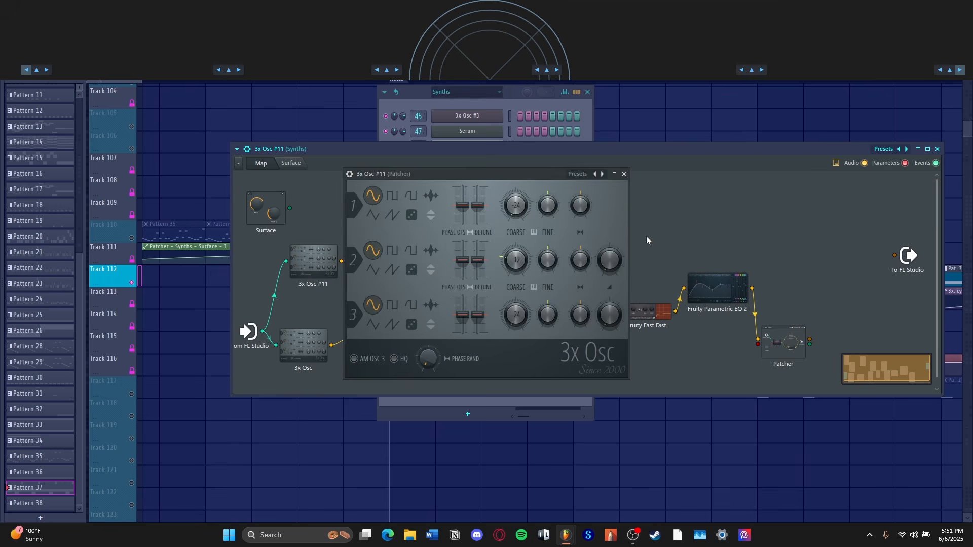
click(624, 174)
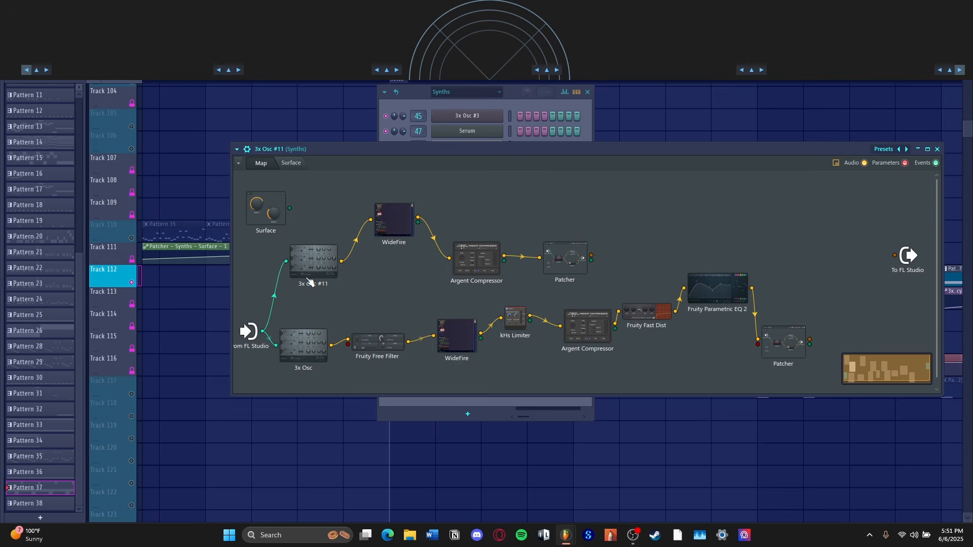
key(F7)
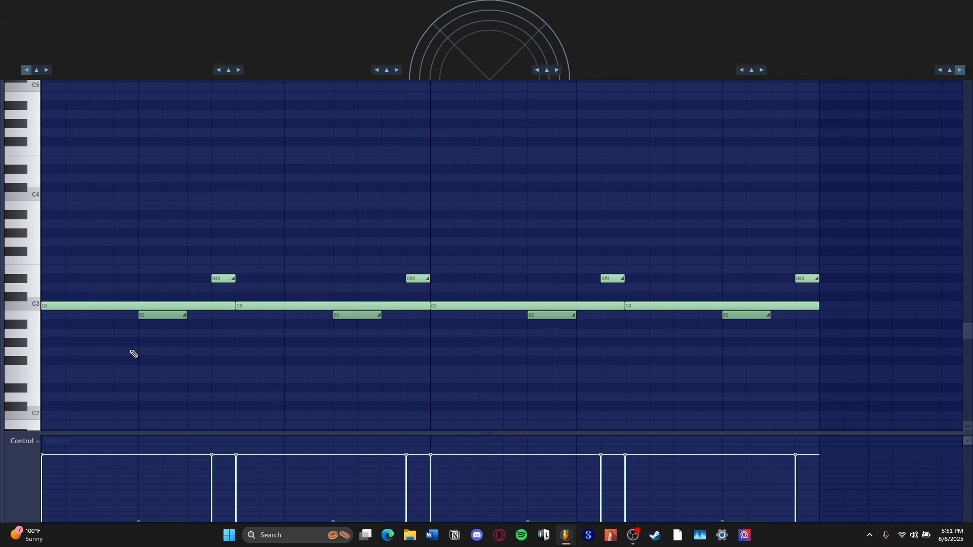
key(F7)
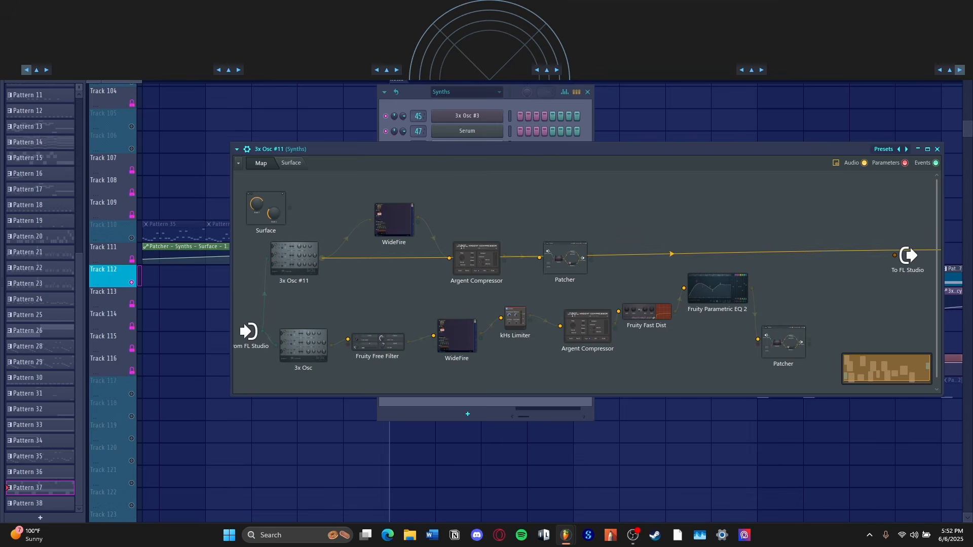
Step: Audition the dry 3x Osc #11 module routed straight to the Patcher output
key(space)
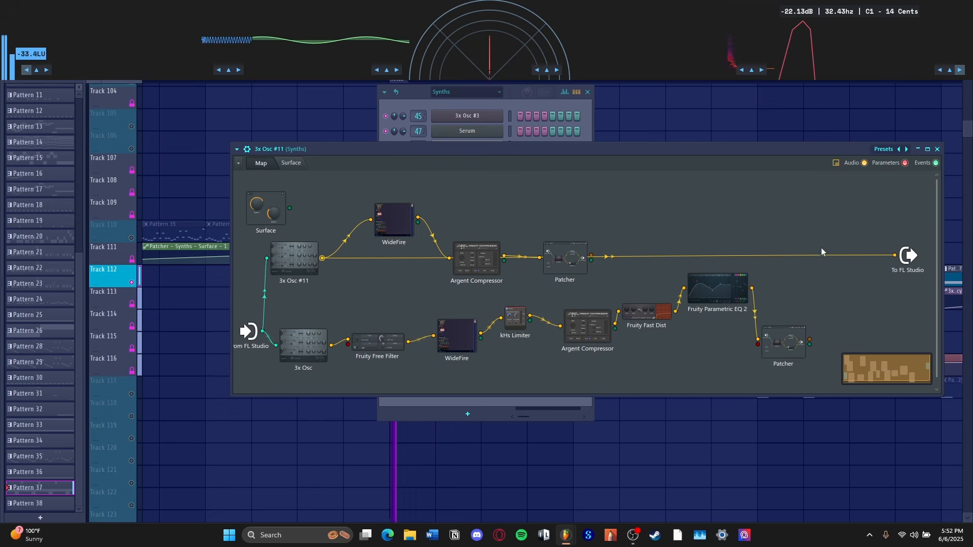
key(space)
Step: Route the upper chain's WideFire output to To FL Studio in place of the dry oscillator and audition it, viewing its settings
drag(894, 256, 704, 243)
drag(419, 217, 810, 242)
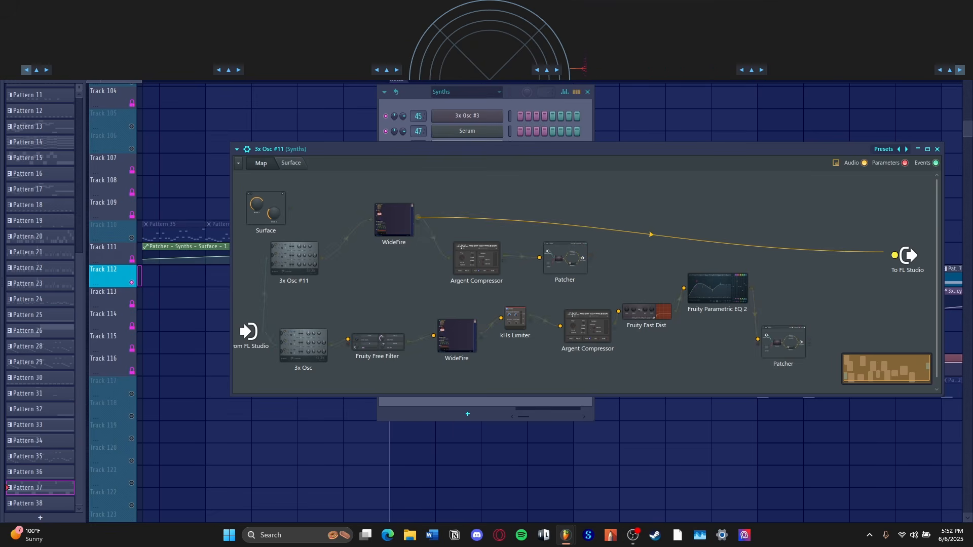
drag(895, 255, 895, 256)
double_click(410, 222)
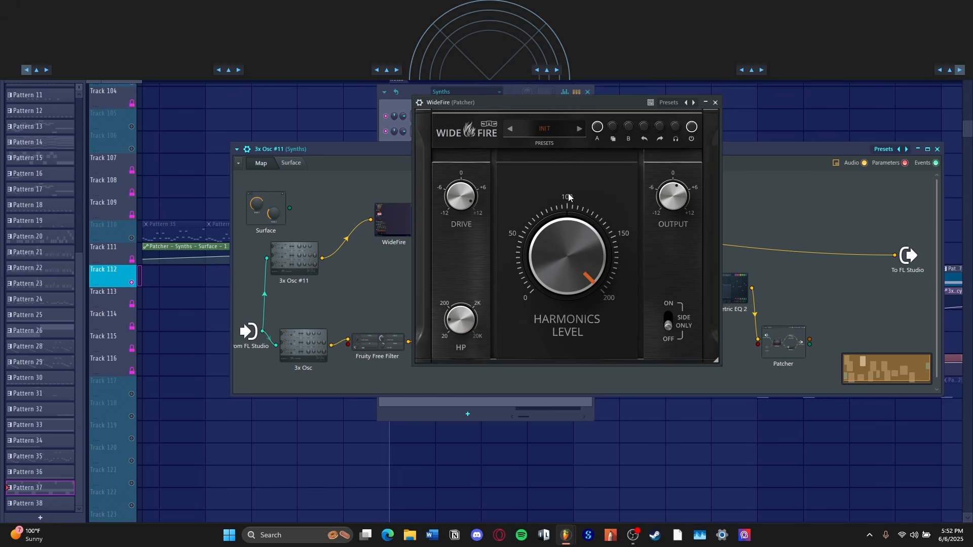
key(space)
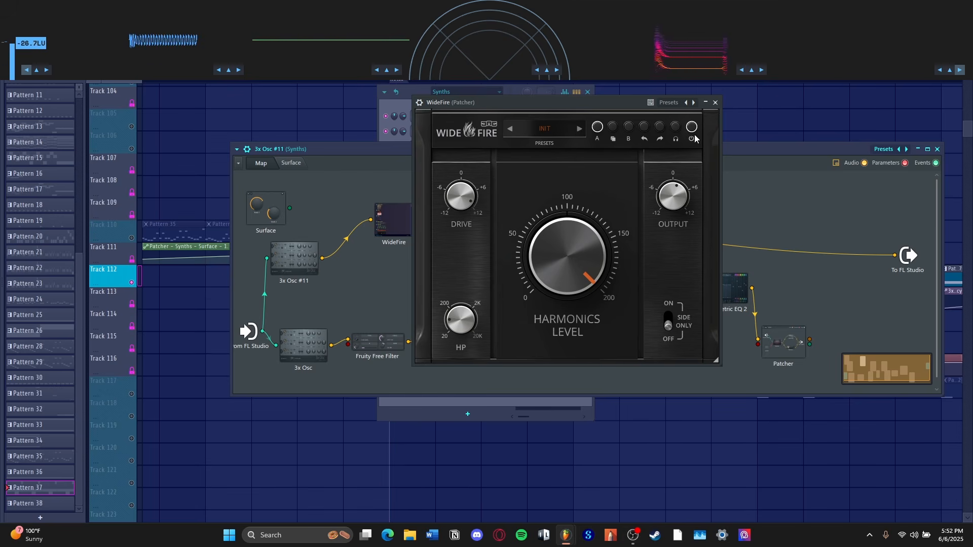
click(715, 103)
key(space)
Step: Route the upper chain's Argent Compressor to To FL Studio, check its settings and audition the result
drag(505, 257, 894, 255)
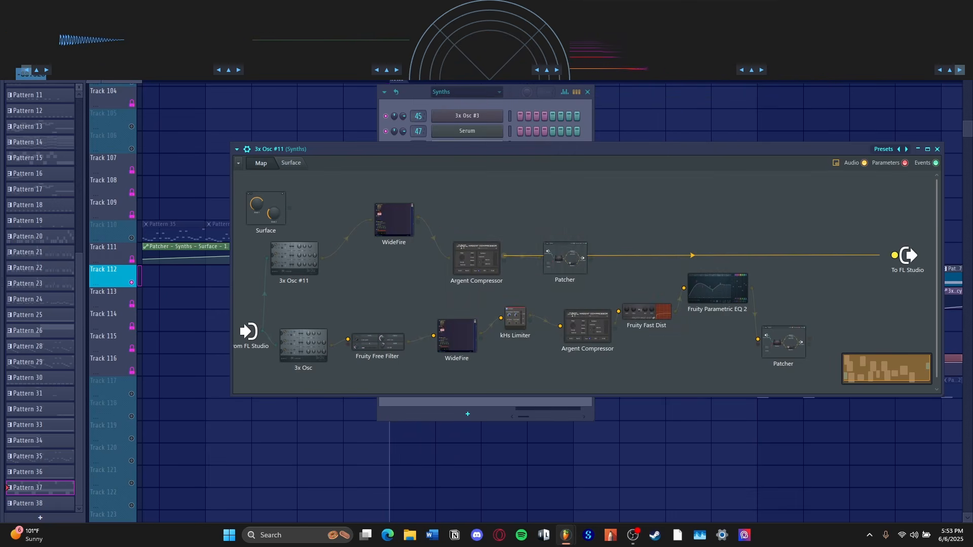
double_click(488, 264)
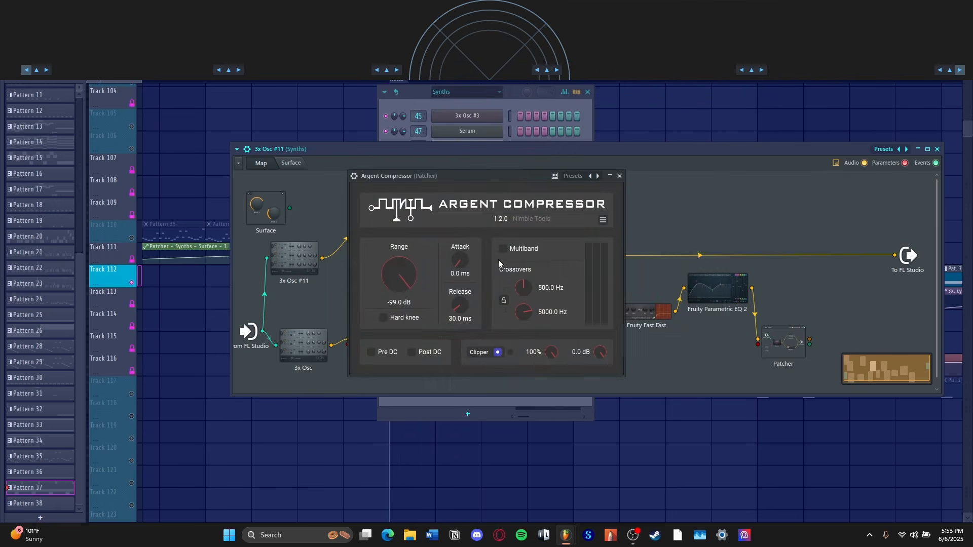
click(620, 176)
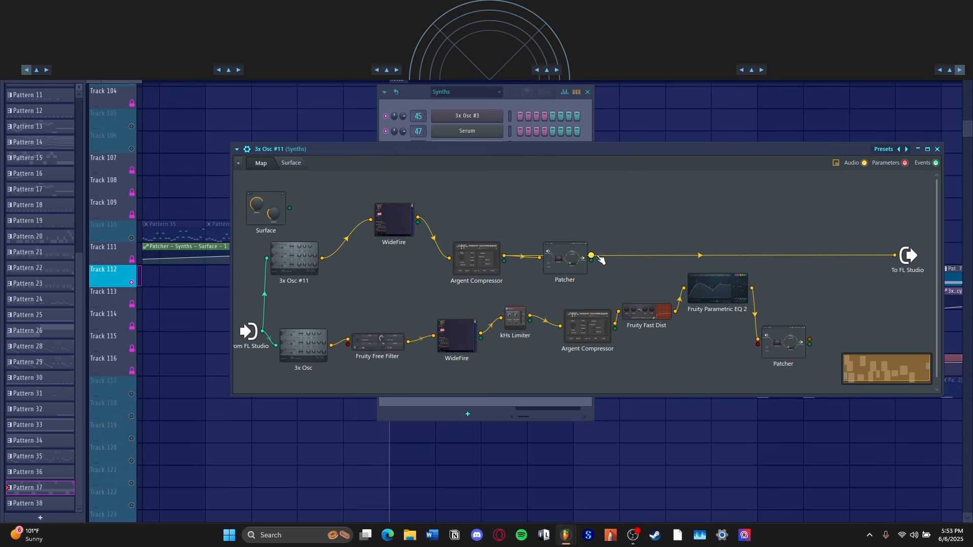
key(space)
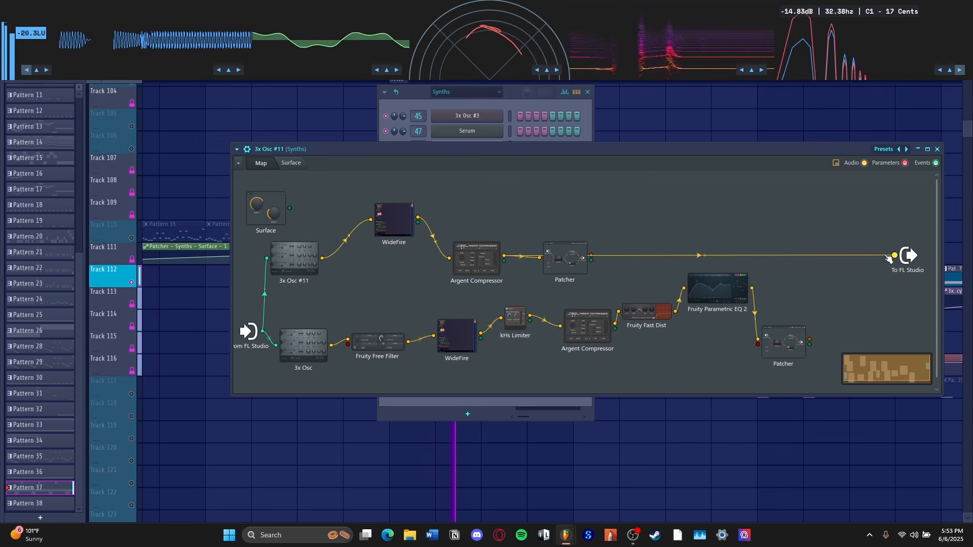
key(space)
Step: Inspect the nested mid/side Patcher ending the upper chain and open its side/stereo EQ
double_click(565, 258)
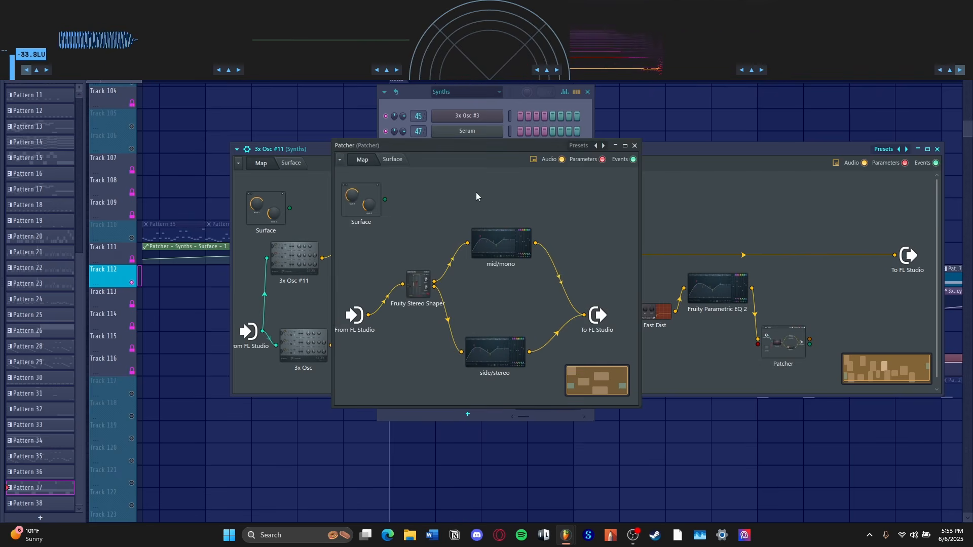
click(503, 350)
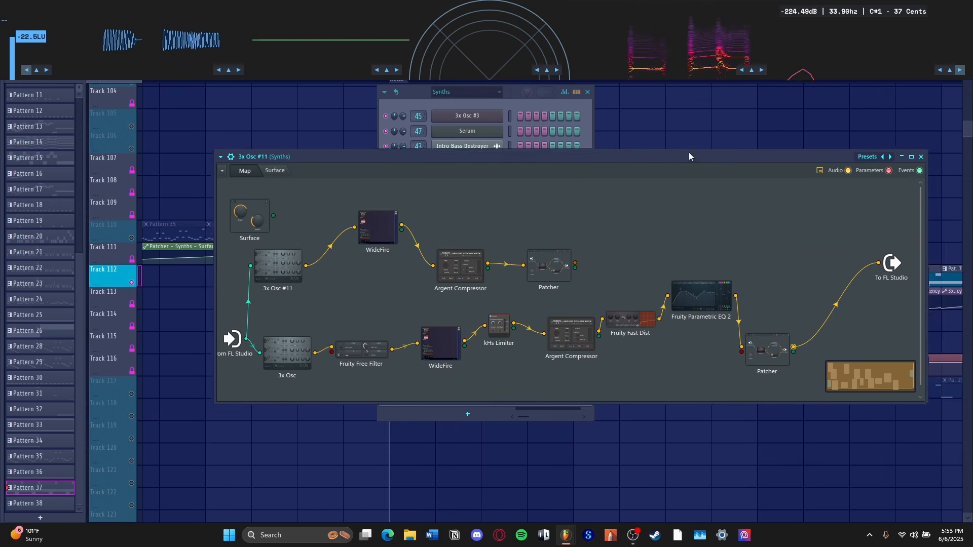
Step: Close the channel rack and reposition the 3x Osc #11 Patcher window over the playlist
drag(689, 153, 724, 228)
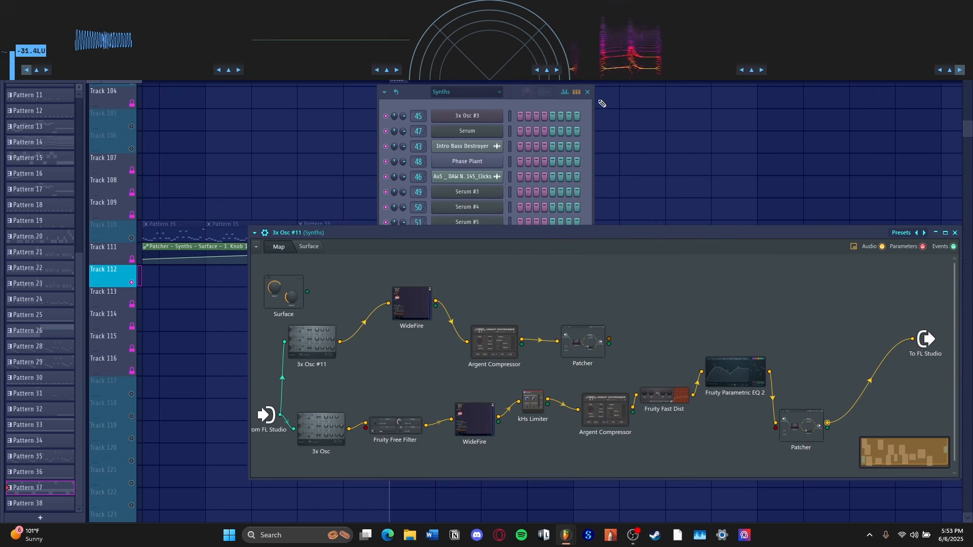
click(587, 93)
drag(651, 232, 602, 209)
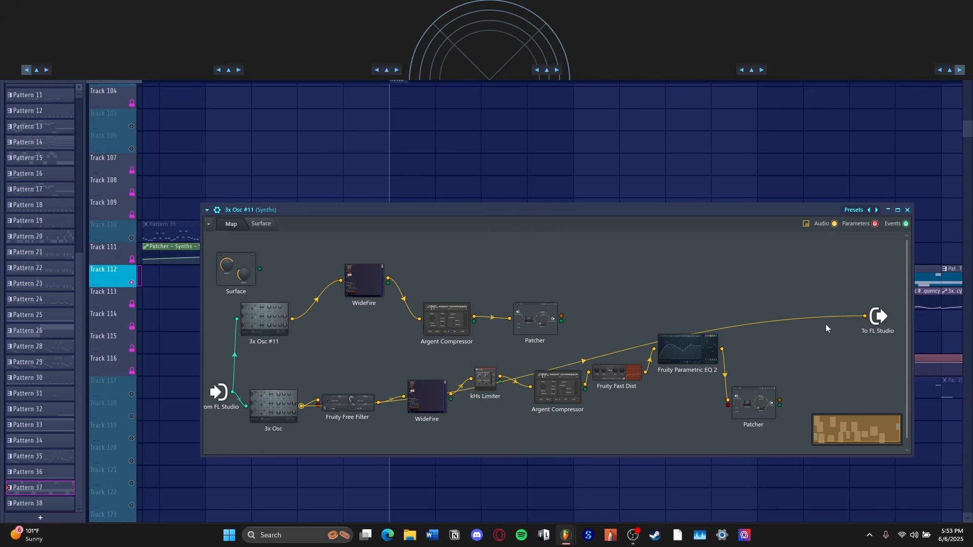
Step: Inspect the lower chain's 3x Osc settings and audition the oscillator dry
click(277, 414)
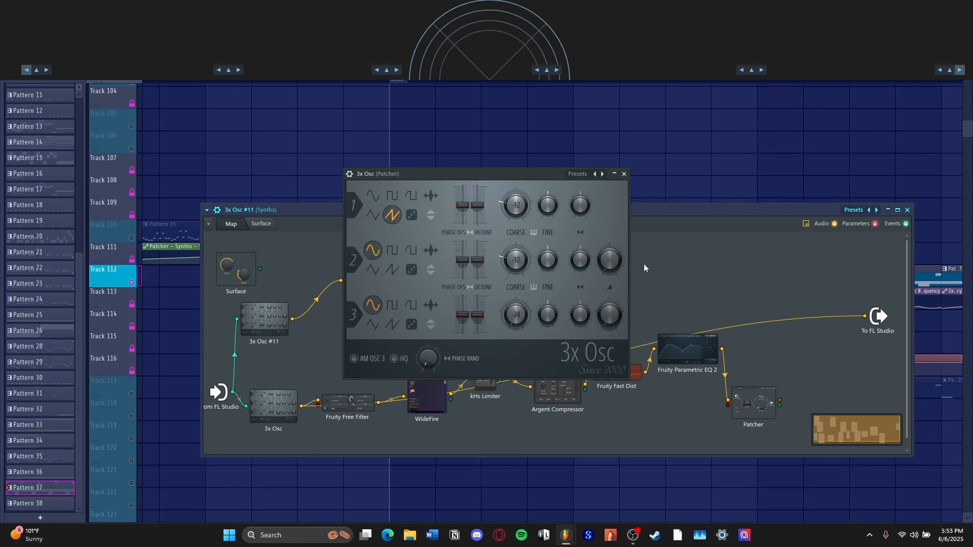
key(space)
click(624, 174)
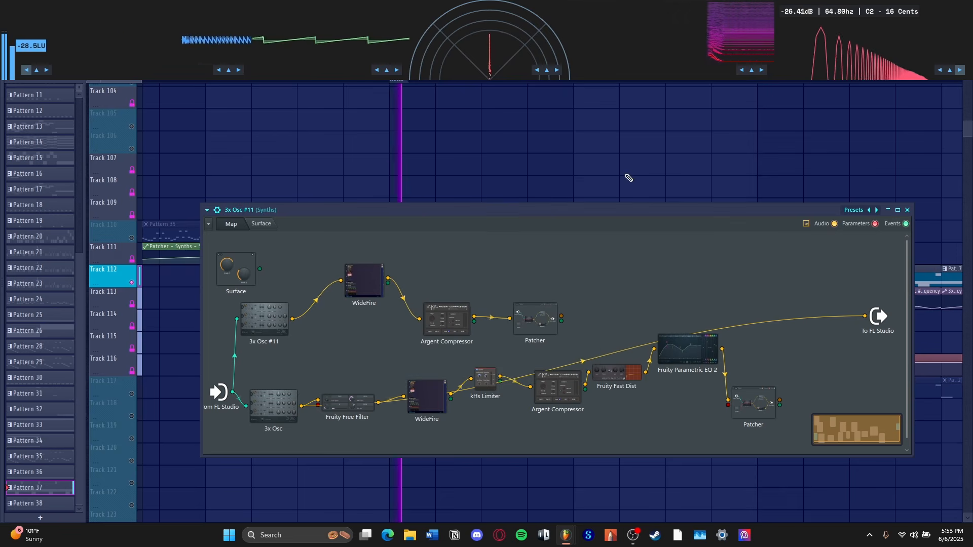
key(space)
Step: Route the lower chain's Fruity Free Filter to To FL Studio and audition its low-pass sweep with the filter window open
mouse_move(864, 316)
mouse_down()
mouse_move(405, 397)
mouse_move(358, 388)
mouse_move(811, 333)
mouse_move(865, 316)
mouse_up()
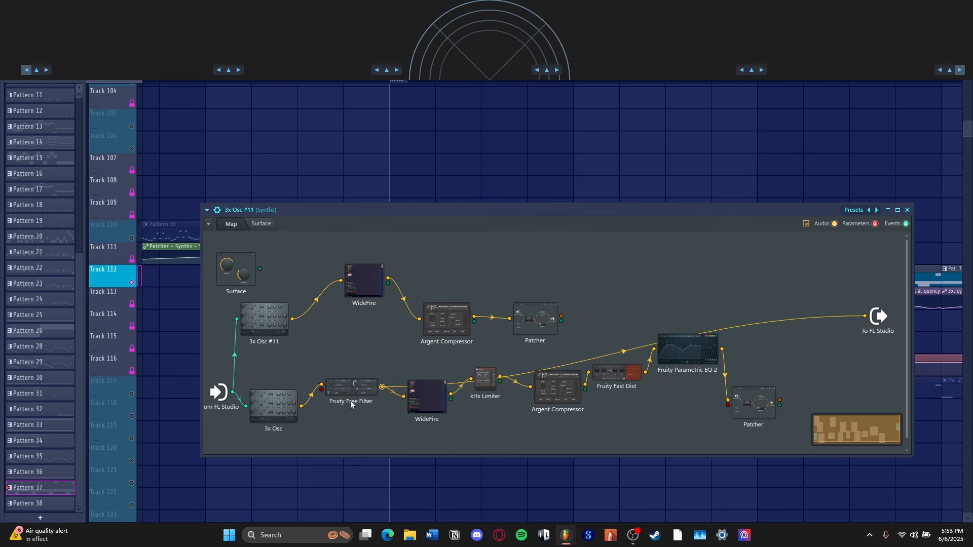
double_click(363, 397)
key(space)
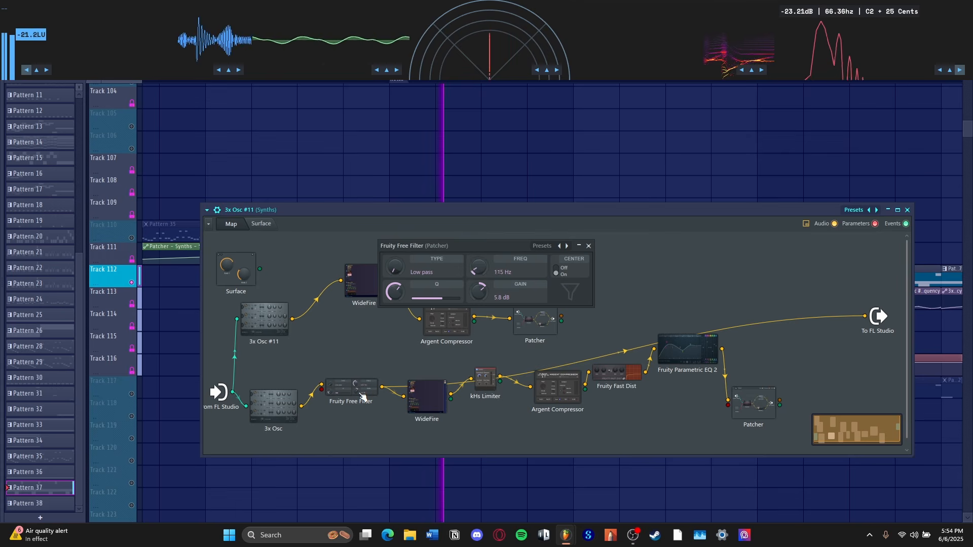
drag(478, 267, 496, 278)
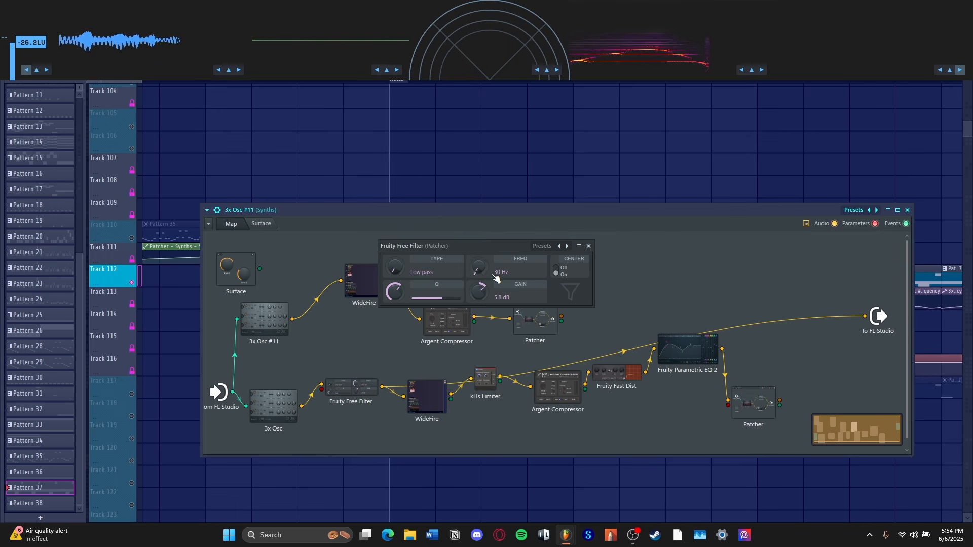
key(space)
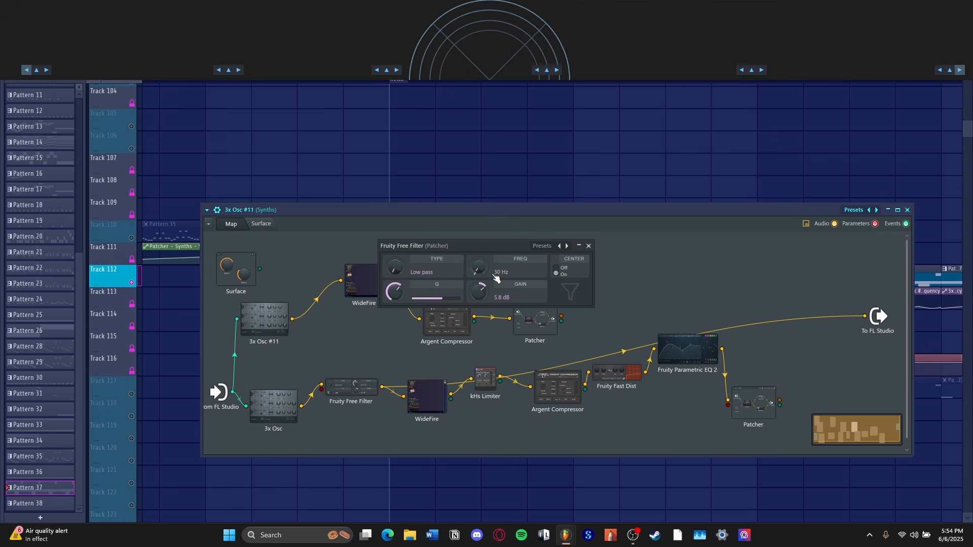
click(589, 247)
Step: Move the Patcher window to uncover the frequency automation clips and audition how they drive the Fruity Free Filter
drag(521, 211, 373, 299)
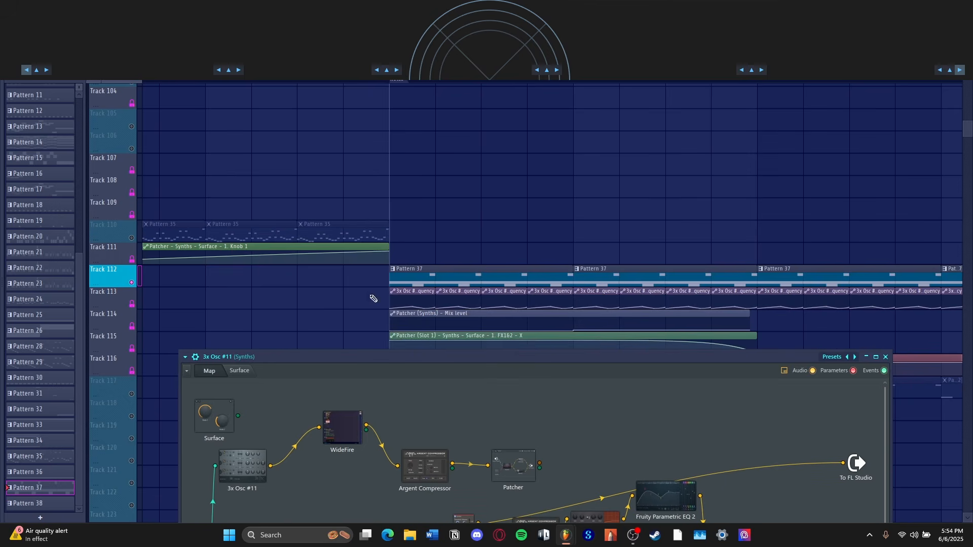
drag(447, 357, 462, 317)
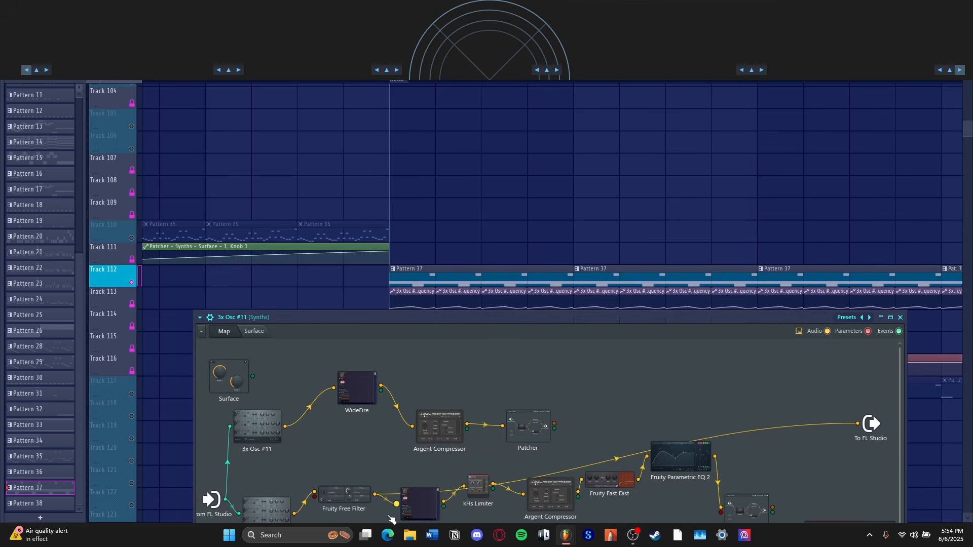
click(349, 504)
key(space)
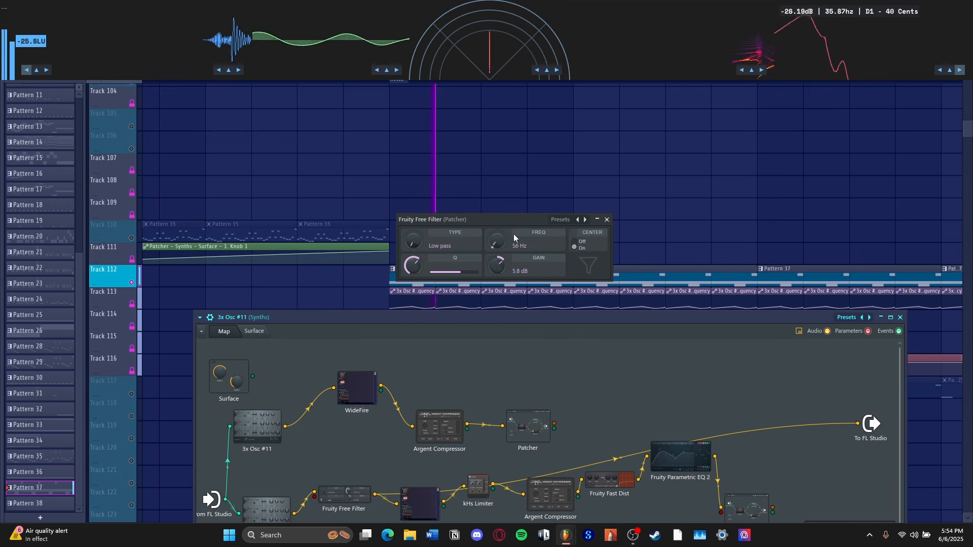
key(space)
click(607, 220)
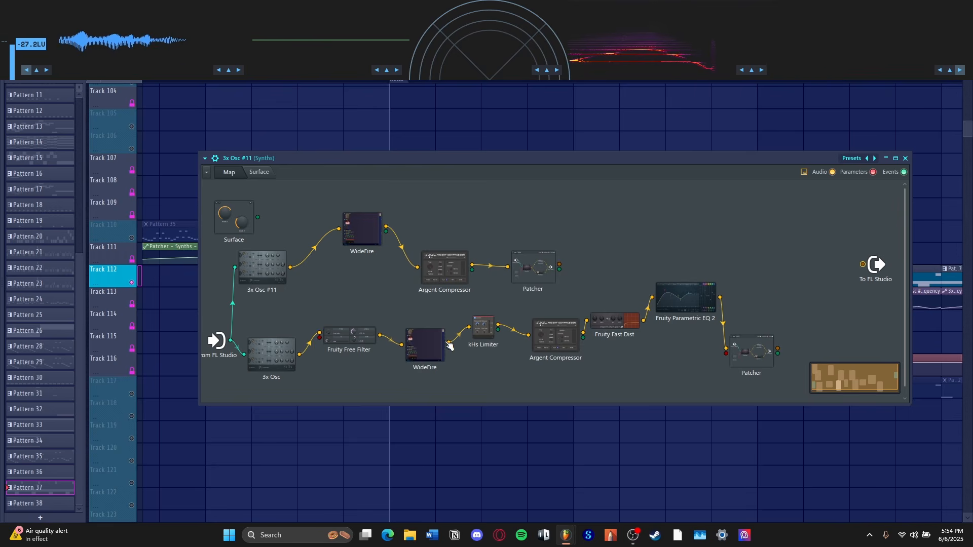
Step: Route the lower chain's WideFire to To FL Studio and audition it, opening and closing its window
drag(448, 342, 864, 265)
key(space)
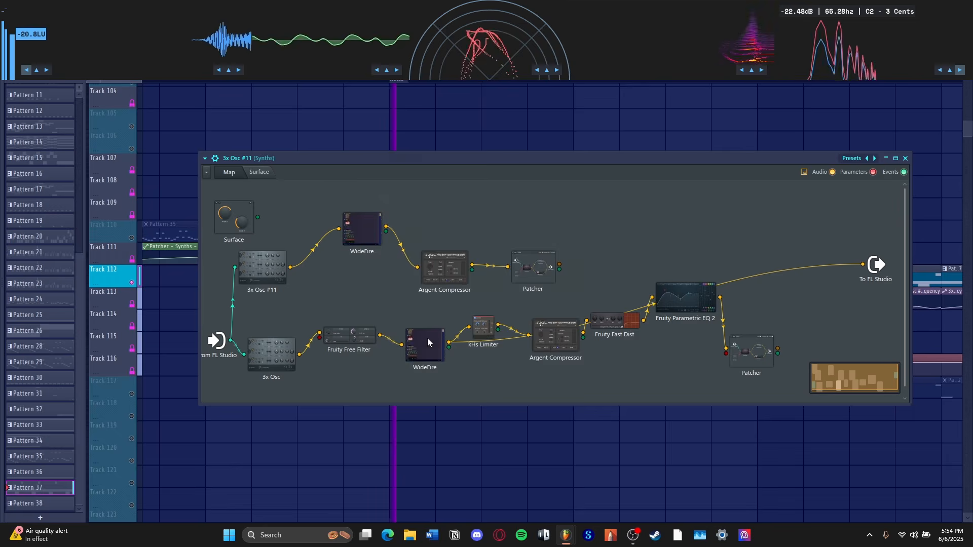
double_click(428, 342)
key(space)
click(635, 145)
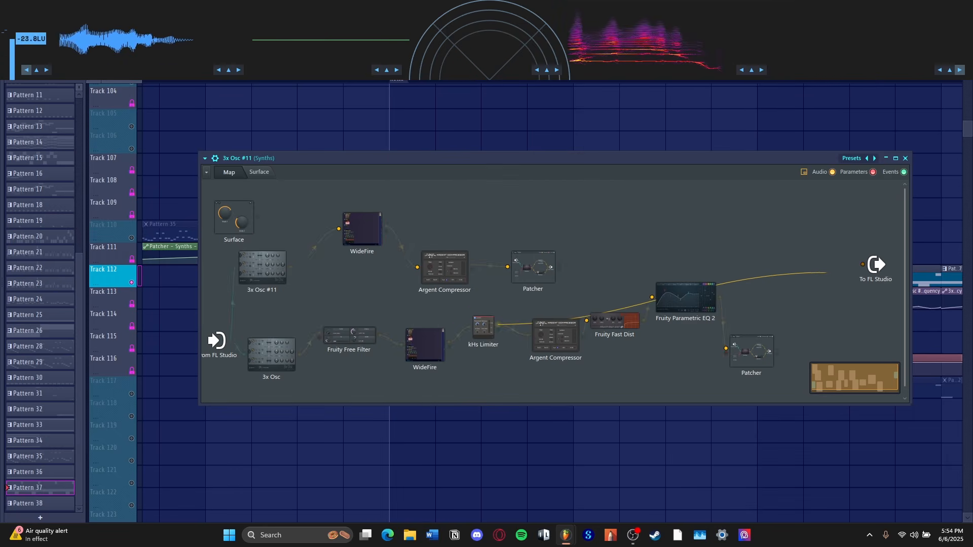
Step: Audition the kHs Limiter output with its settings open, then disconnect it from To FL Studio and stop playback
key(space)
double_click(483, 328)
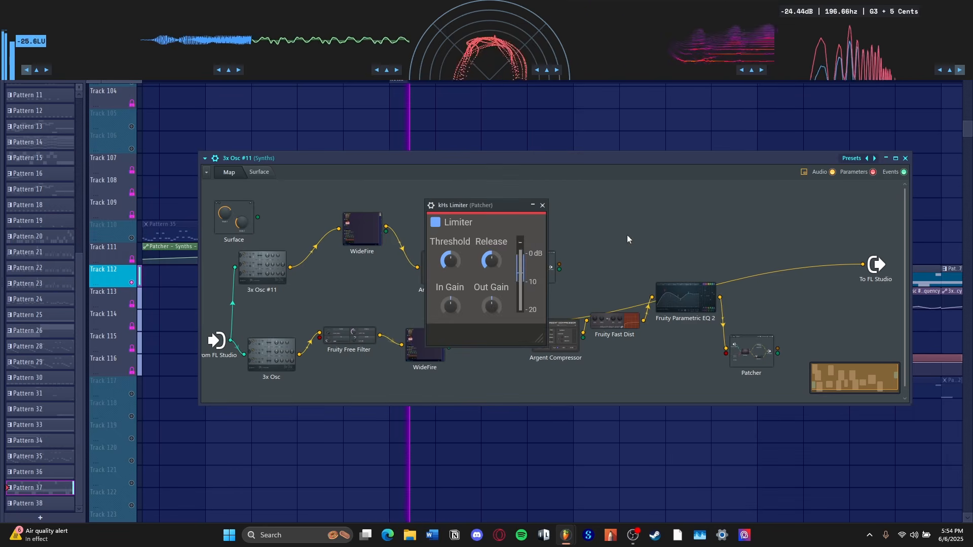
right_click(863, 265)
key(space)
Step: Route the lower chain's Argent Compressor to To FL Studio, check its settings and audition it
drag(580, 335, 863, 265)
double_click(552, 338)
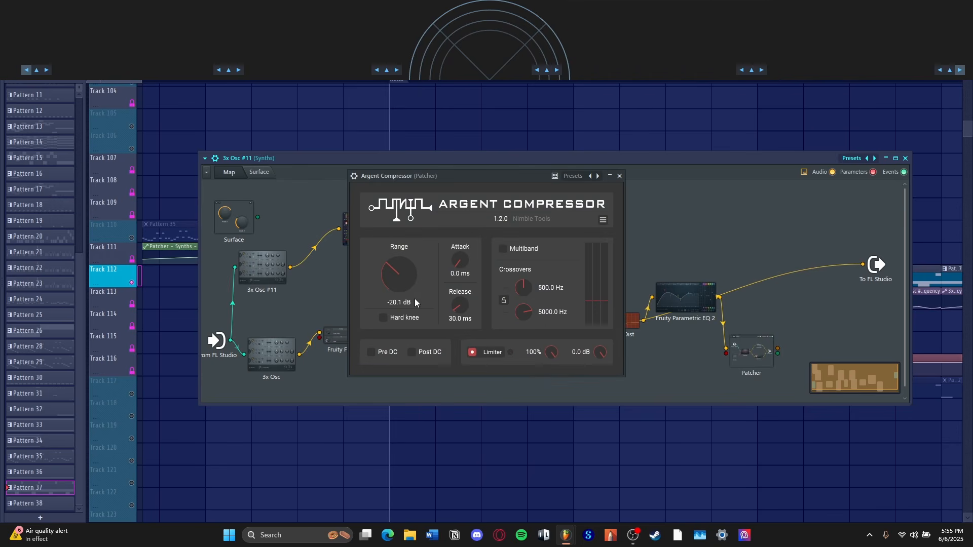
click(620, 177)
key(space)
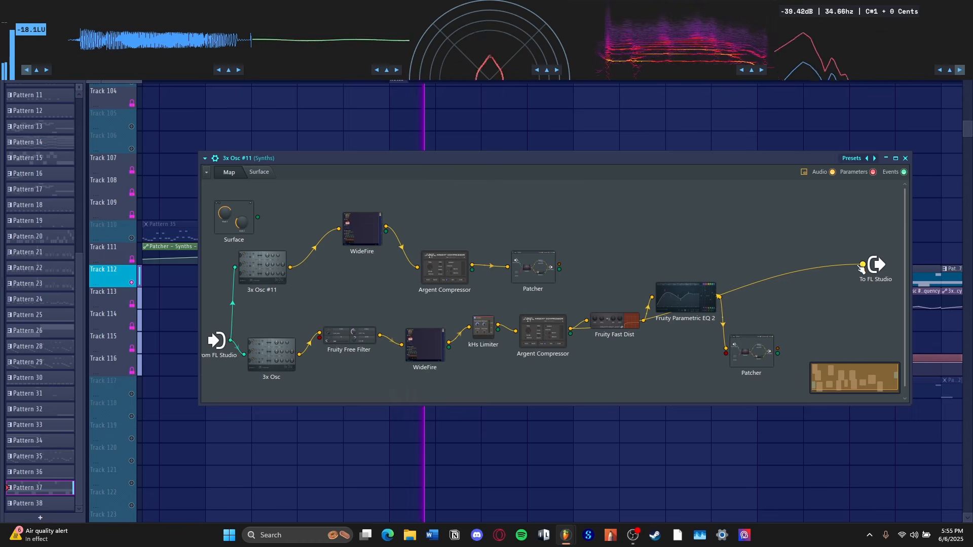
Step: Route the lower chain's Fruity Fast Dist to To FL Studio, check its settings and audition it
drag(863, 265, 643, 321)
key(space)
click(624, 329)
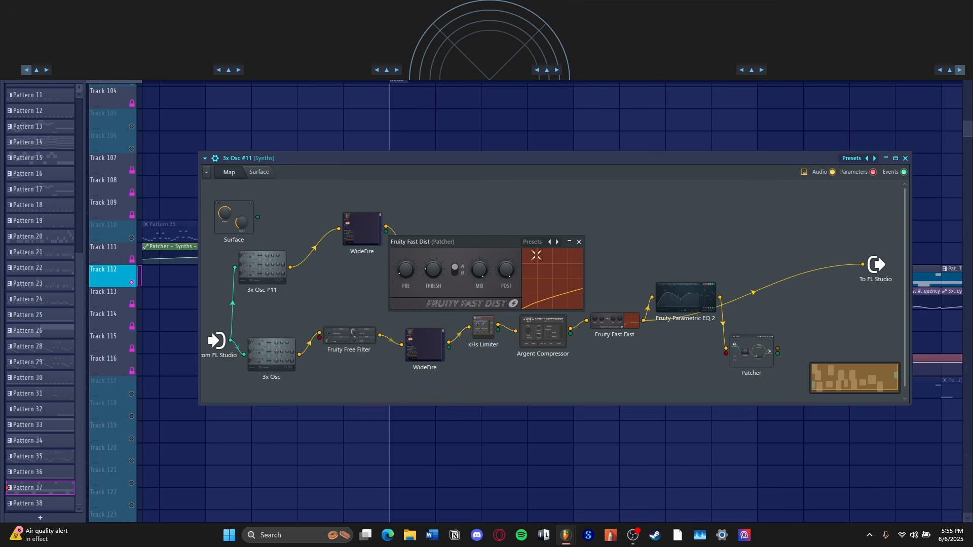
click(582, 242)
key(space)
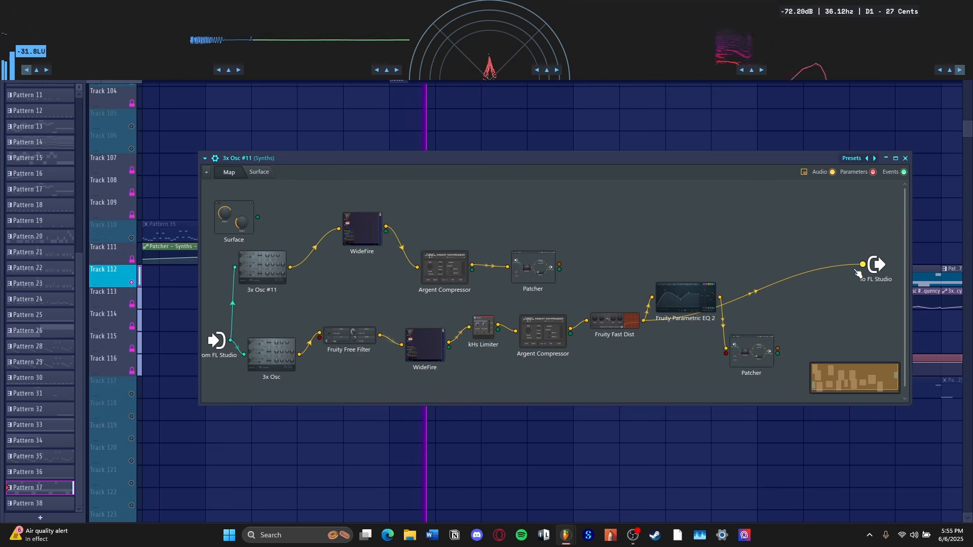
Step: Audition the Fruity Parametric EQ 2 output of the lower chain with its curve open, closing its window at the end
click(686, 299)
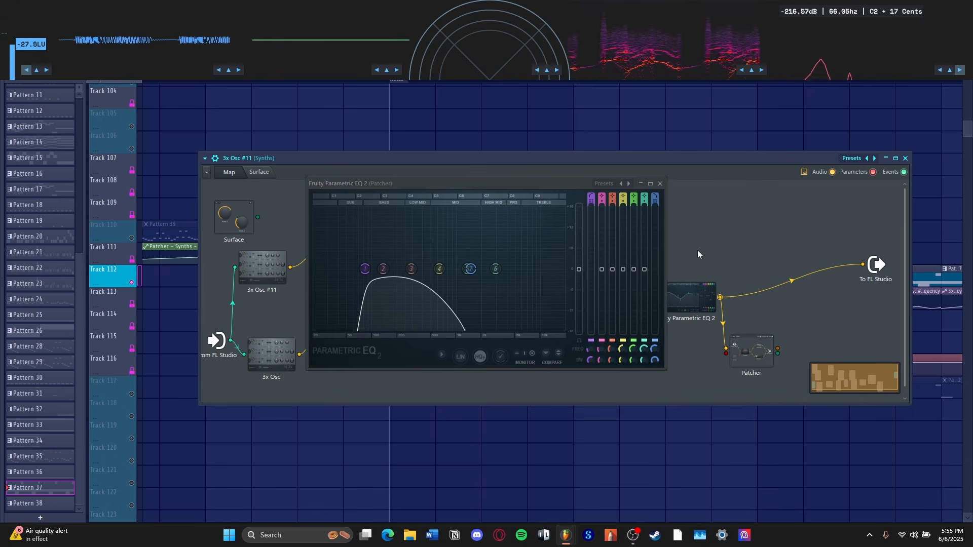
key(space)
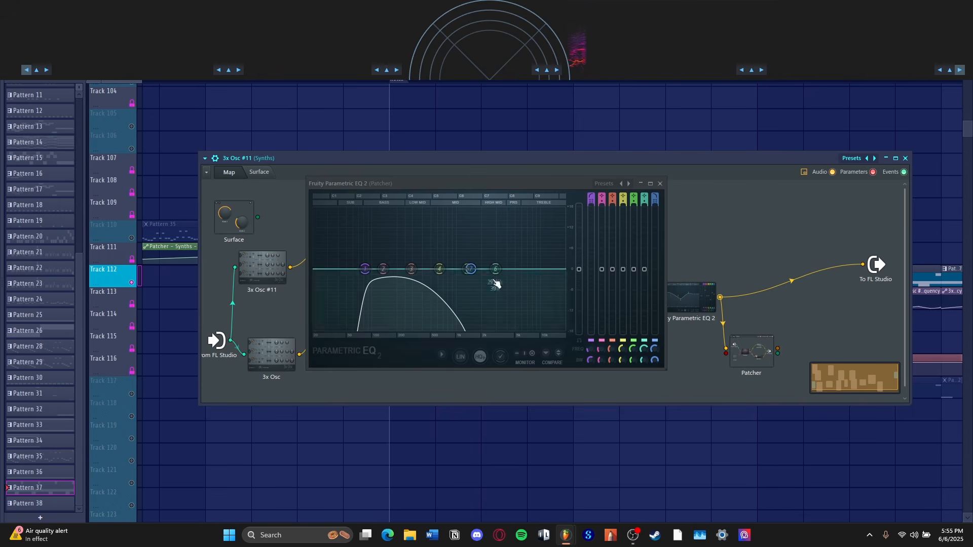
key(space)
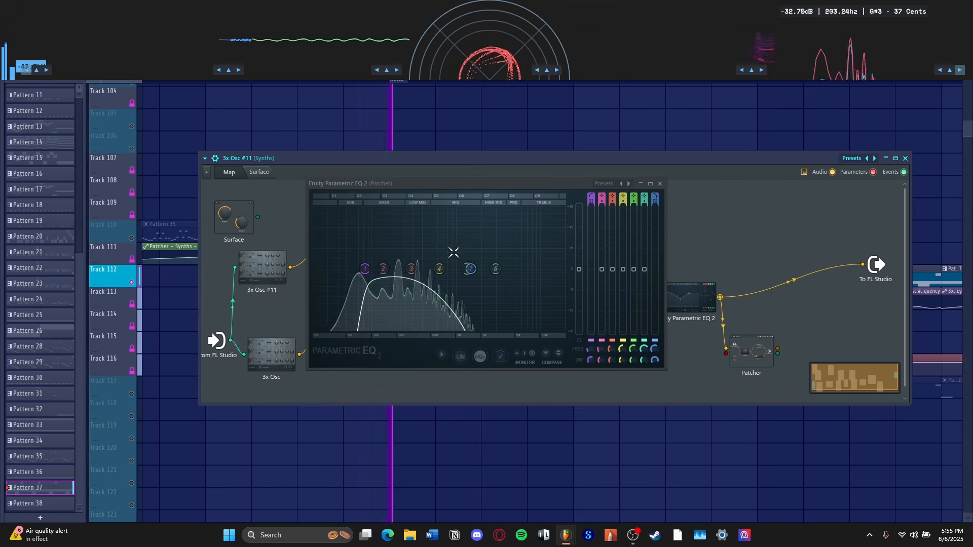
click(660, 183)
key(space)
Step: Route the lower chain's Patcher to To FL Studio and inspect the iZotope Trash 2 inside it, closing the plugin windows
drag(793, 339, 863, 264)
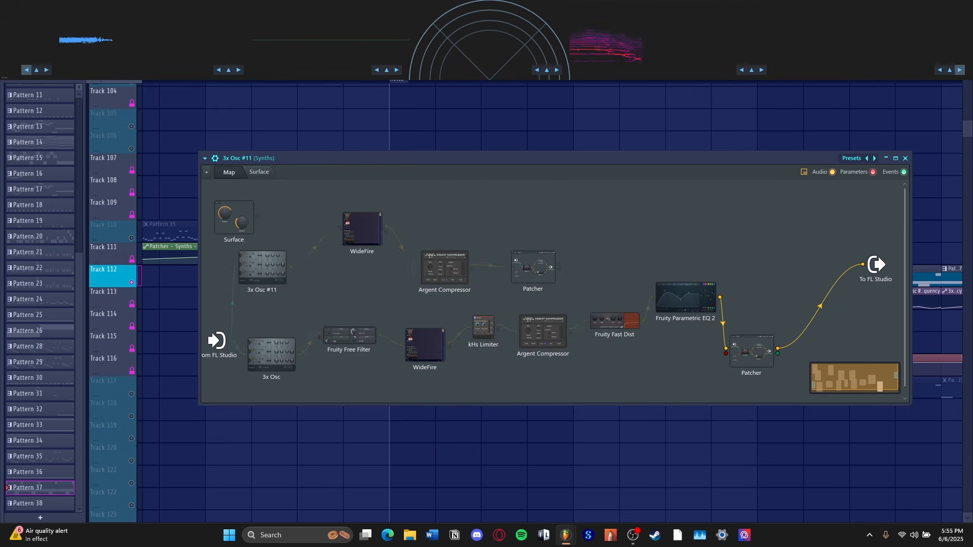
double_click(752, 350)
click(375, 161)
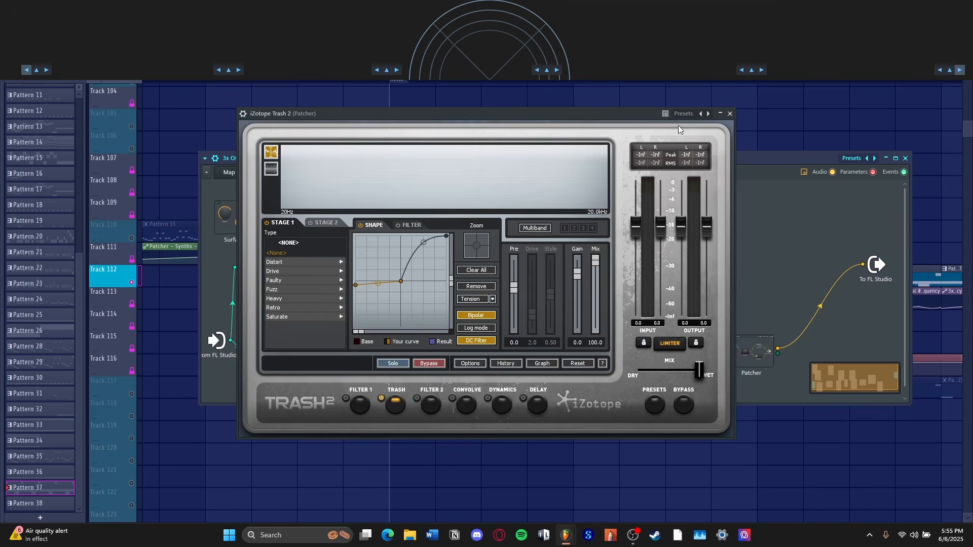
click(731, 114)
key(Escape)
Step: Audition the Pattern 37 section from several playlist positions to hear the Track 116 Patcher surface automation
scroll(621, 76, down, 3)
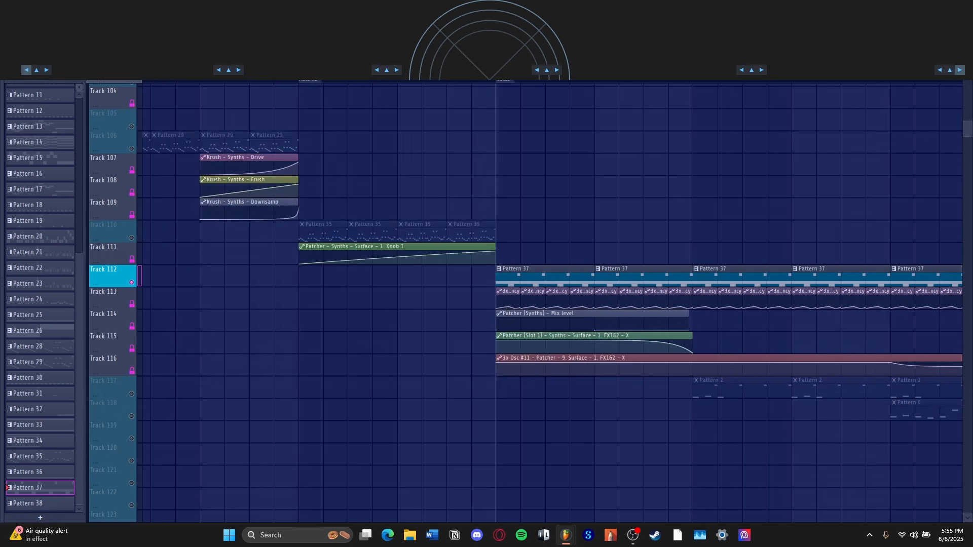
scroll(621, 77, right, 3)
scroll(621, 284, right, 3)
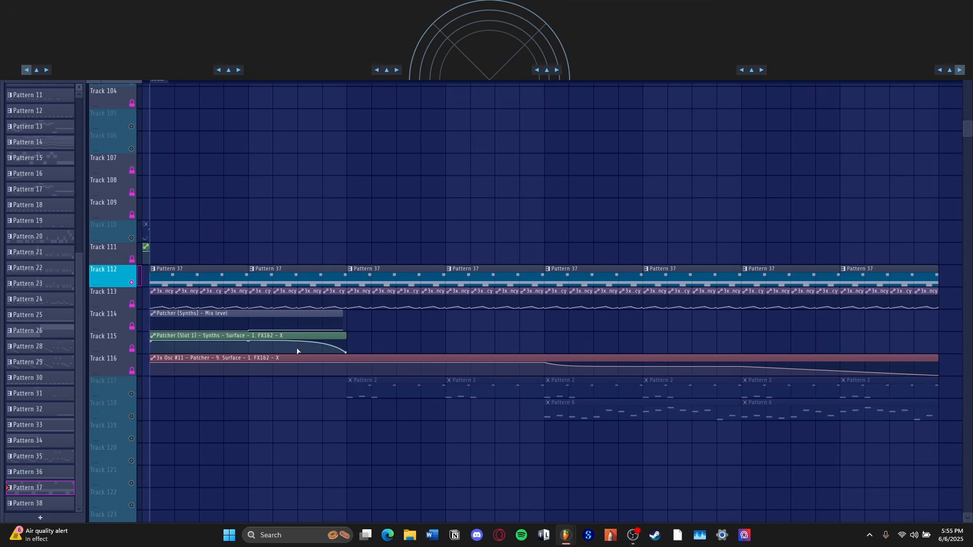
click(419, 81)
key(space)
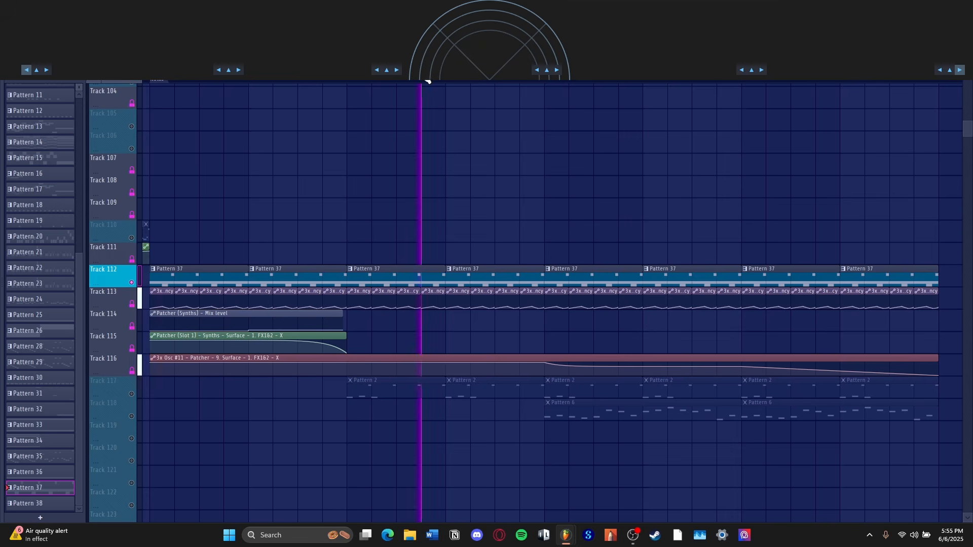
click(641, 81)
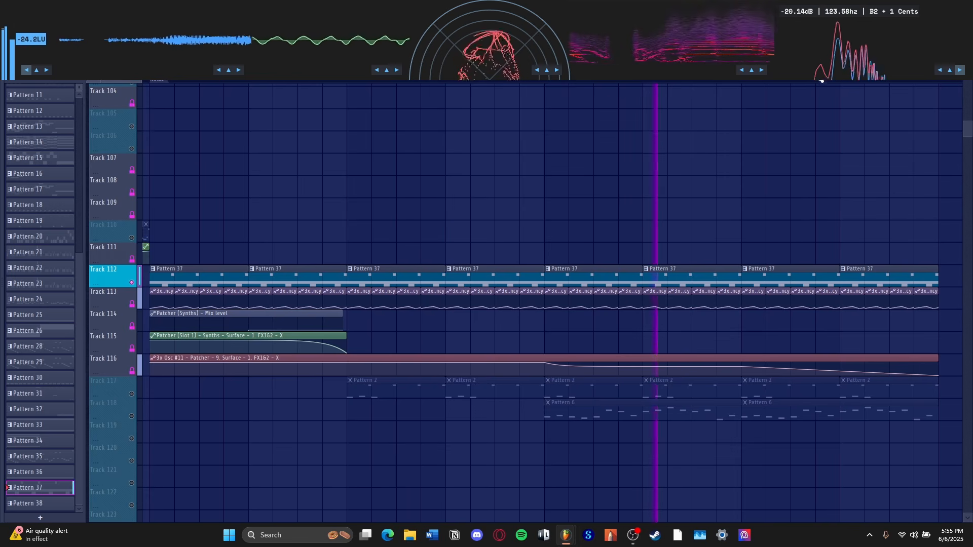
click(890, 82)
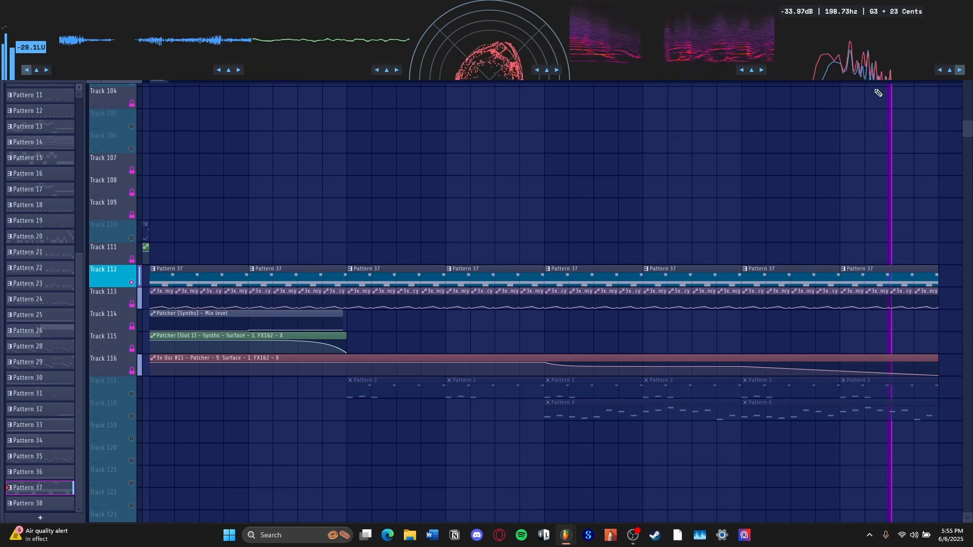
key(space)
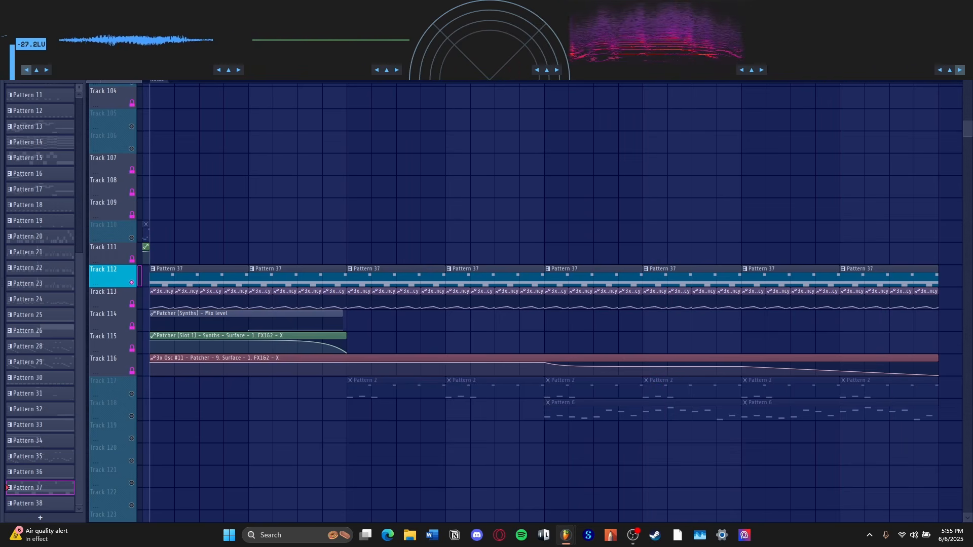
Step: Reopen the 3x Osc #11 Patcher, connect the upper chain's Patcher to To FL Studio and audition both chains together
key(F6)
click(494, 361)
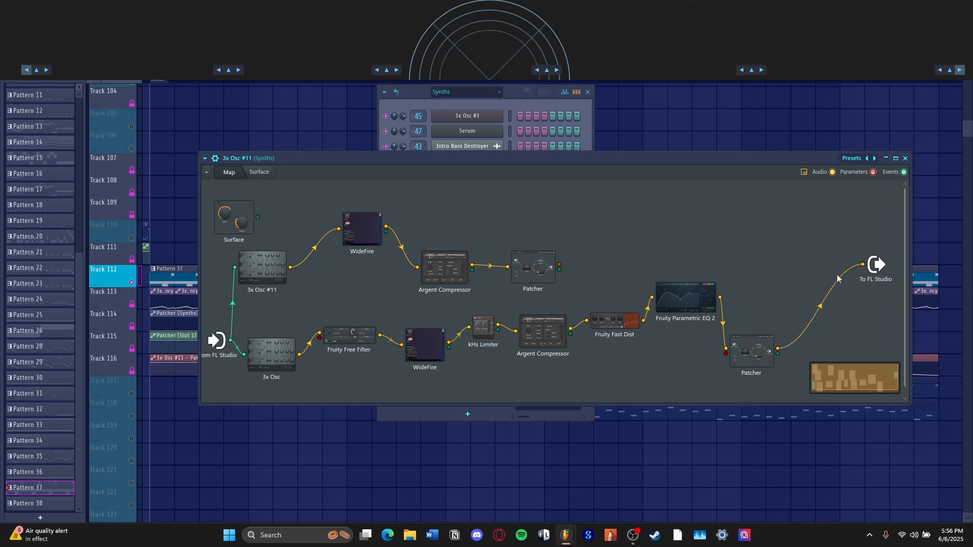
drag(559, 265, 863, 265)
key(space)
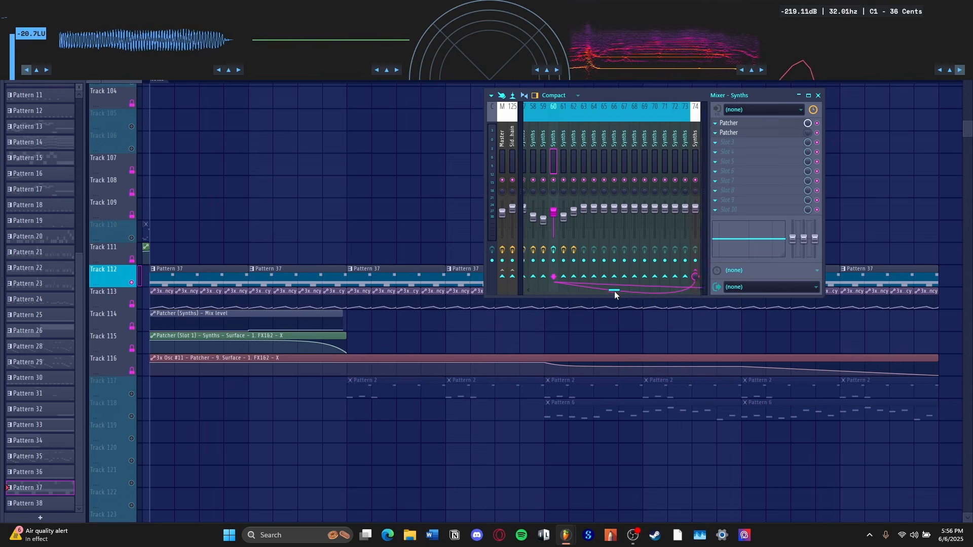
Step: Open the first Patcher effect on mixer insert 60, compare its Map and Surface, and audition the FX1&2 automation
drag(614, 292, 611, 292)
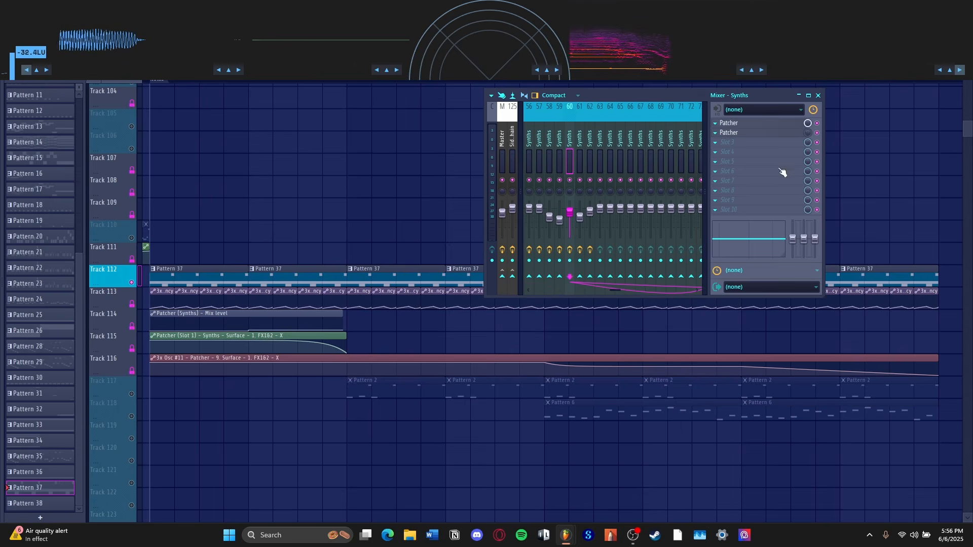
click(765, 126)
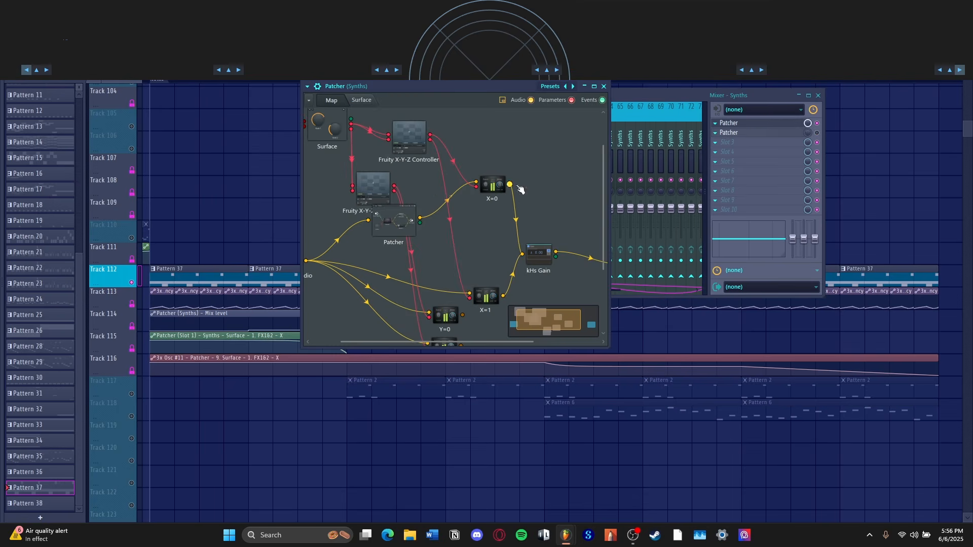
click(370, 103)
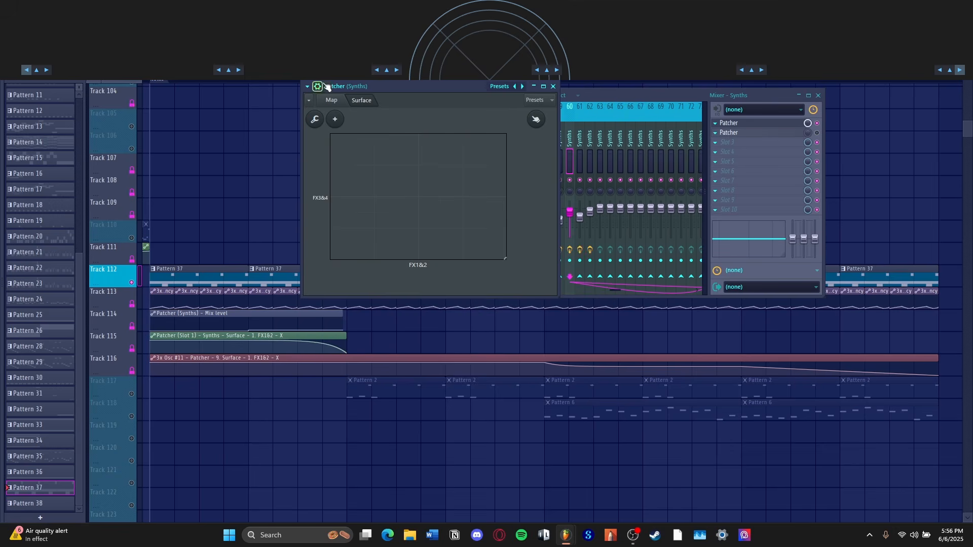
click(333, 100)
click(360, 103)
click(341, 101)
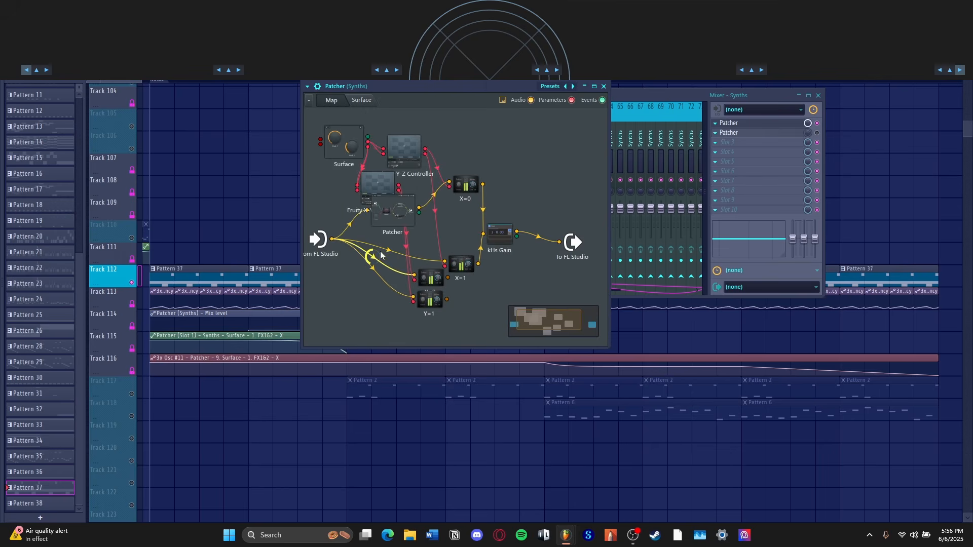
click(361, 100)
key(space)
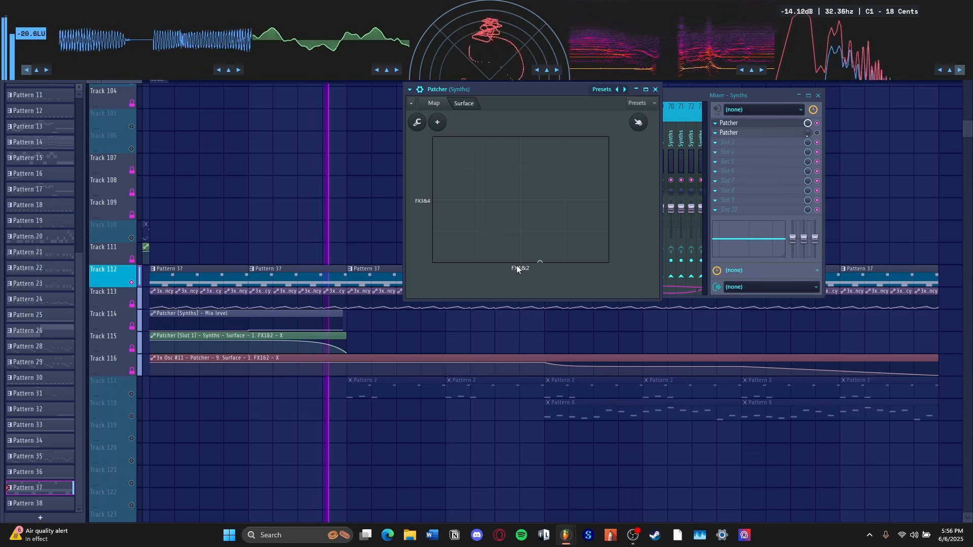
Step: Go into the effect's nested Patcher map, audition its Sub band and inspect the Frequency Splitter
click(434, 103)
key(space)
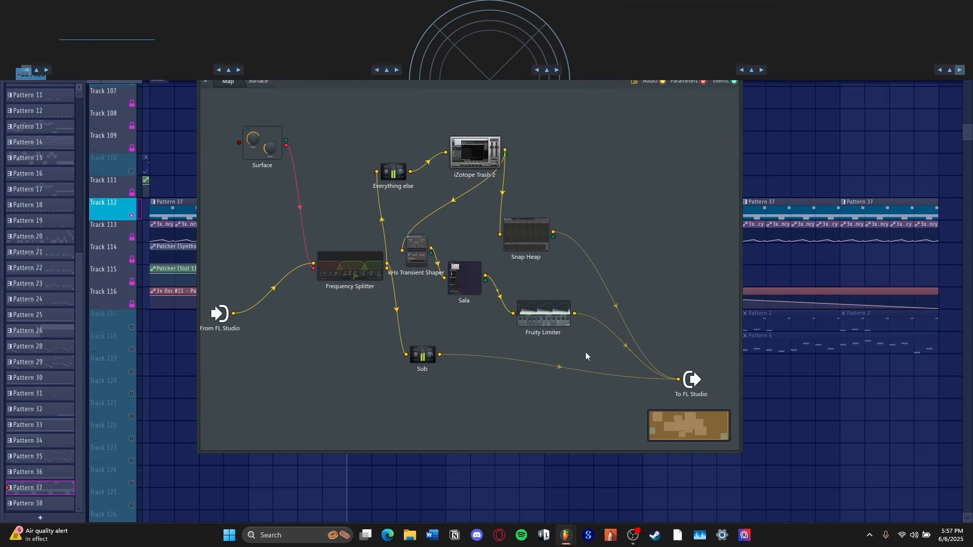
key(space)
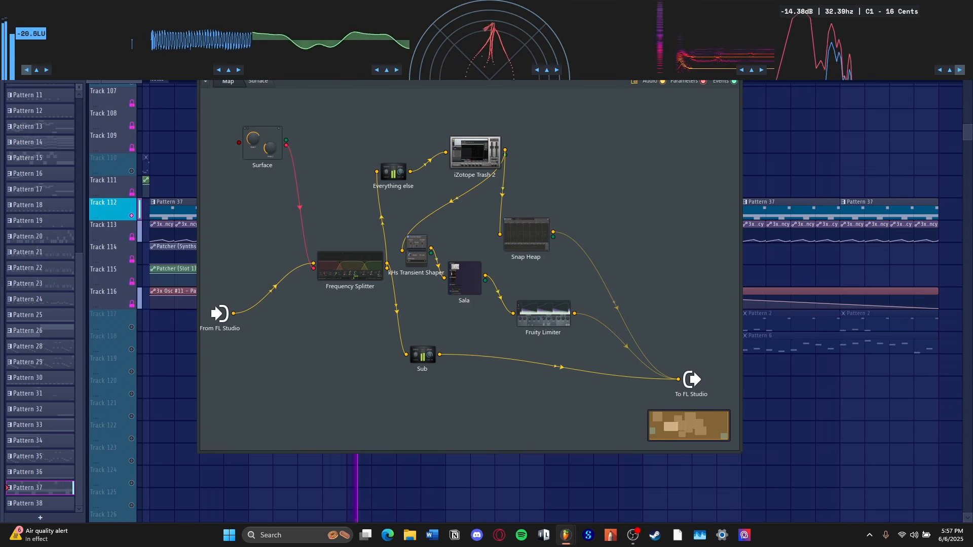
click(370, 281)
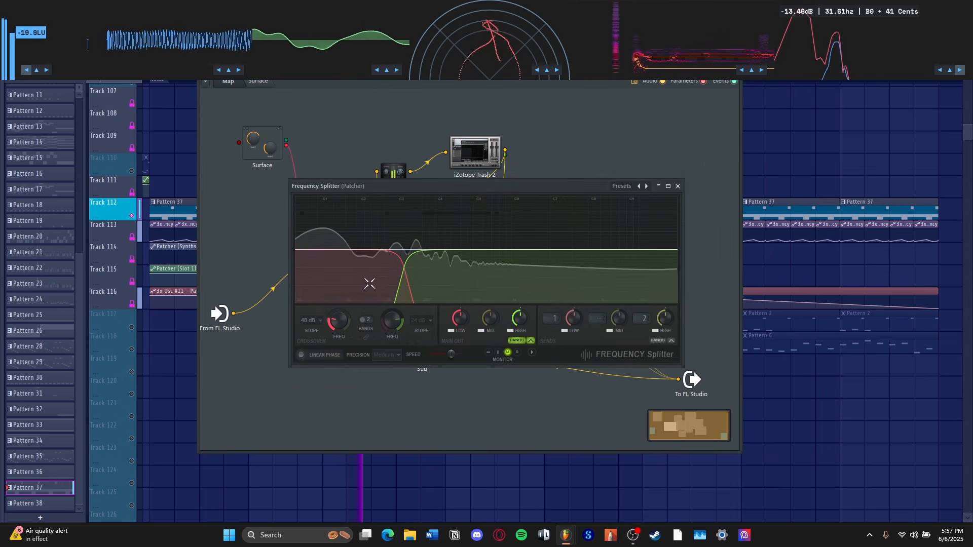
click(677, 186)
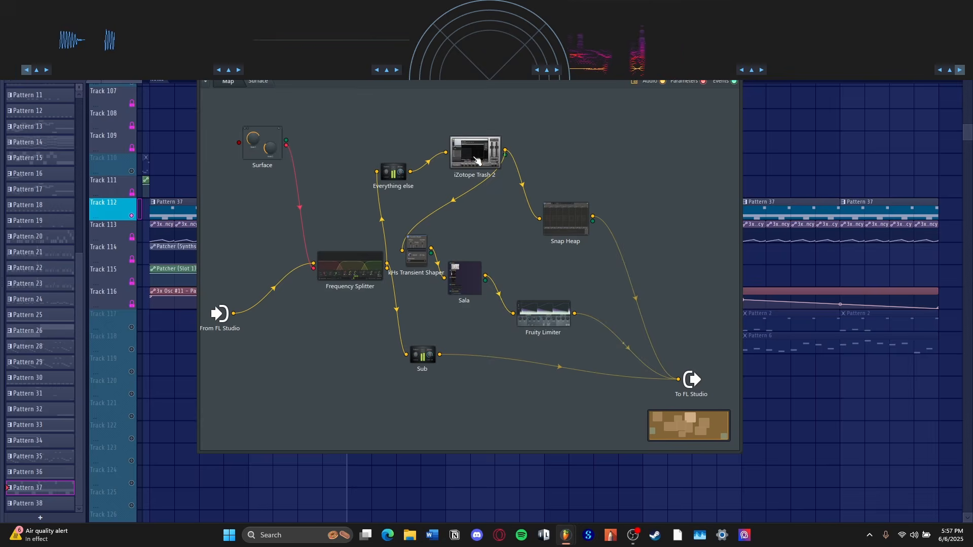
Step: Inspect the iZotope Trash 2 and Snap Heap settings and audition the Snap Heap branch
click(476, 160)
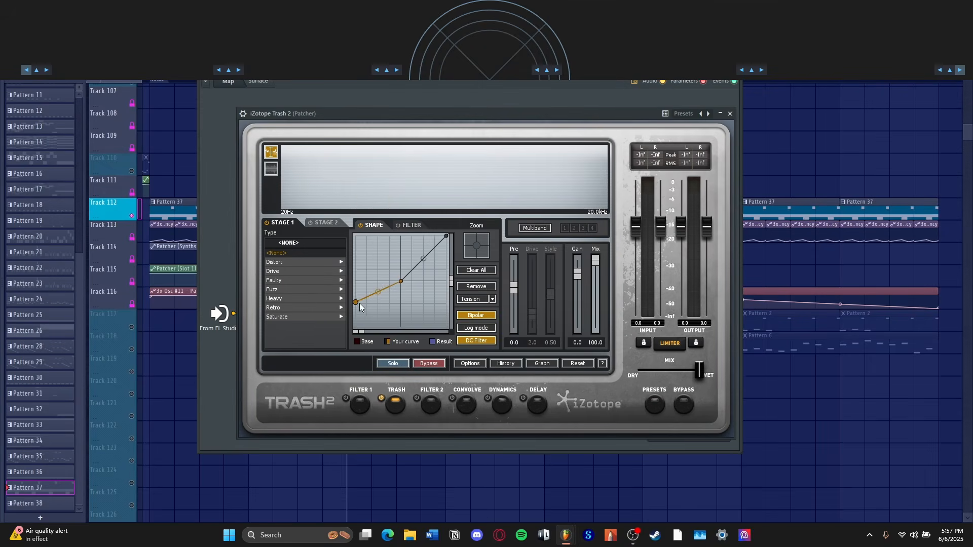
click(725, 117)
click(404, 276)
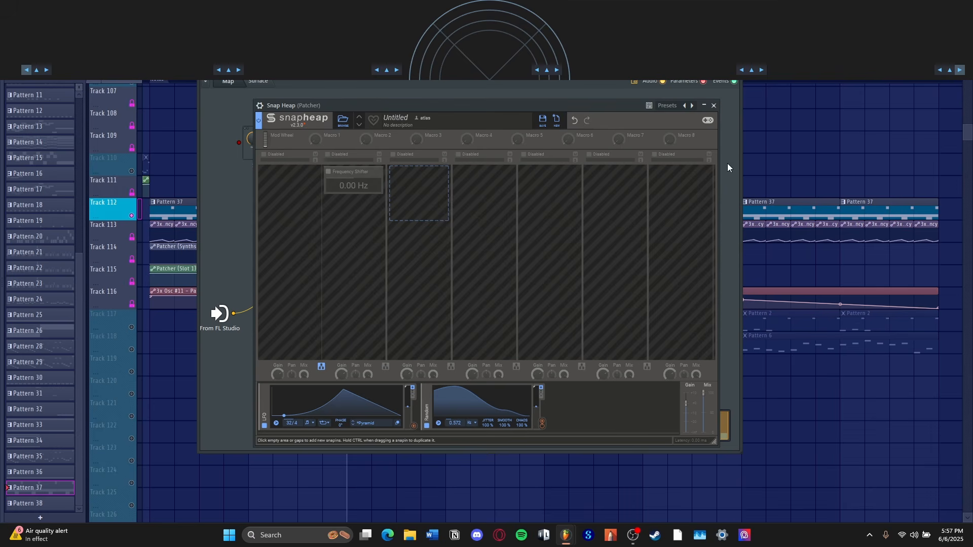
click(714, 106)
key(space)
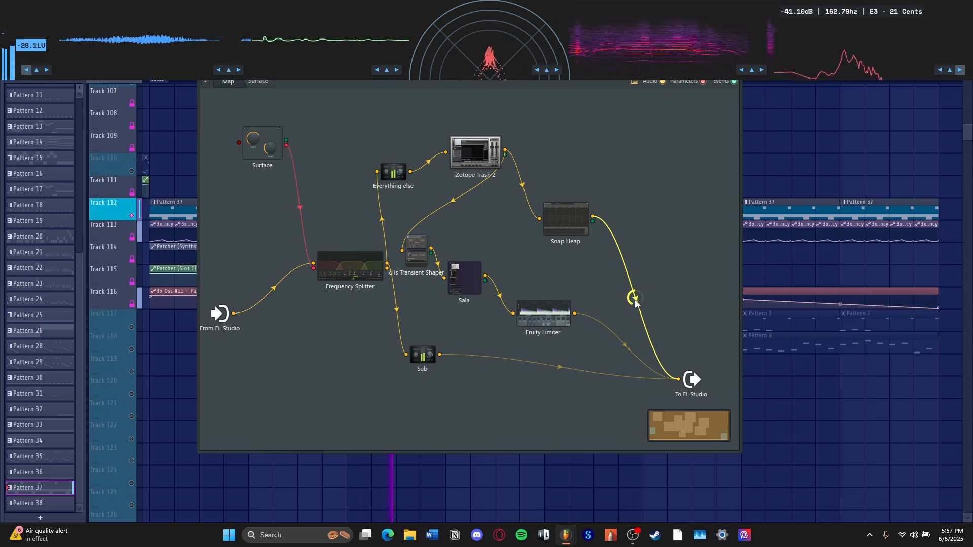
key(space)
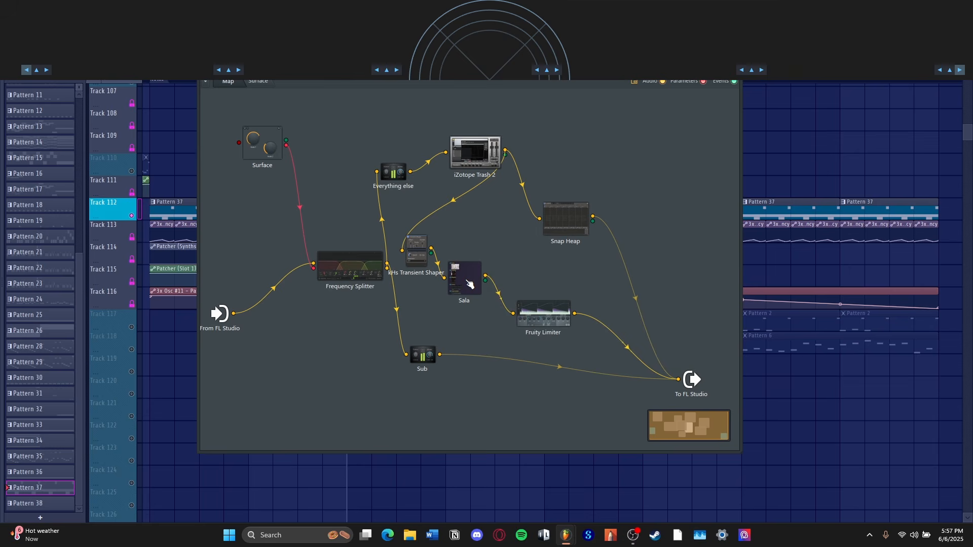
Step: Inspect the Sala reverb and kHs Transient Shaper settings and audition the branch that runs through Fruity Limiter
click(469, 283)
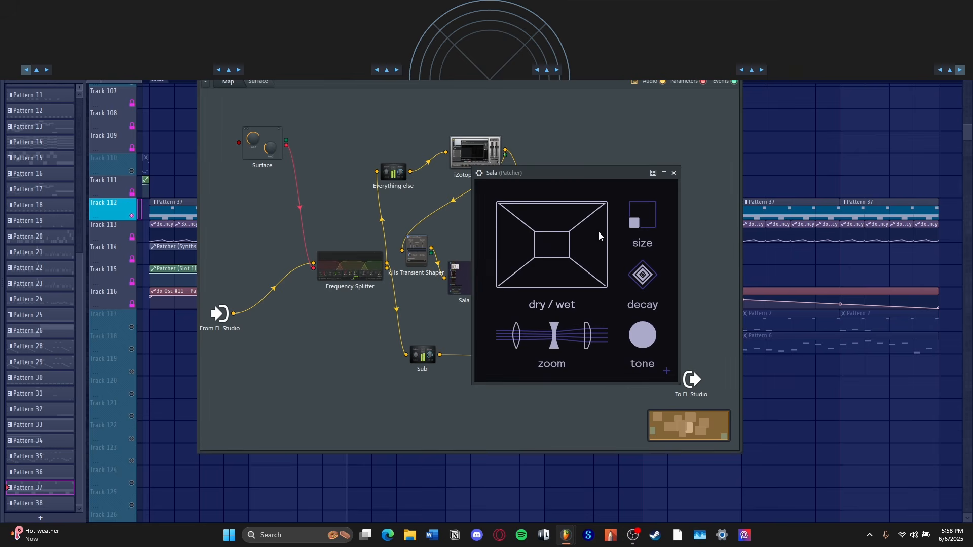
click(674, 173)
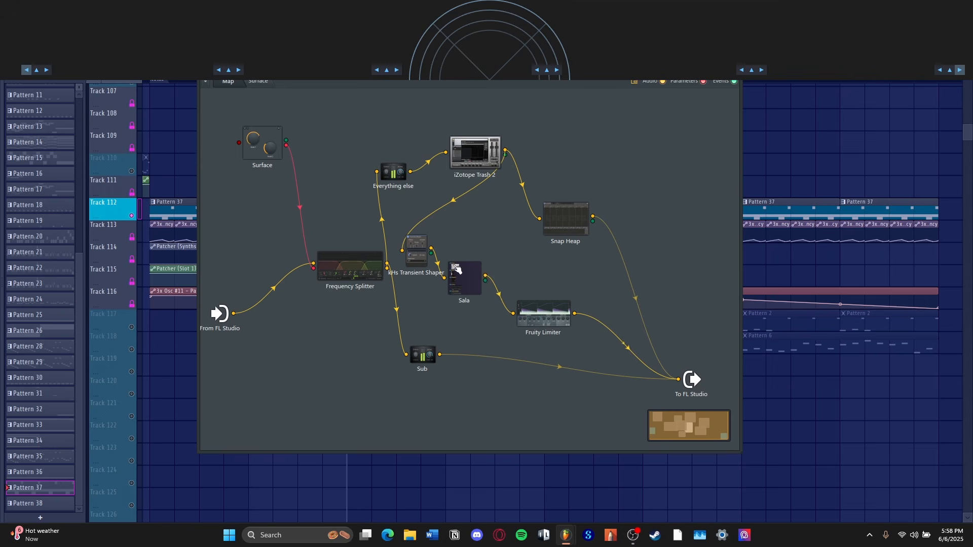
click(423, 258)
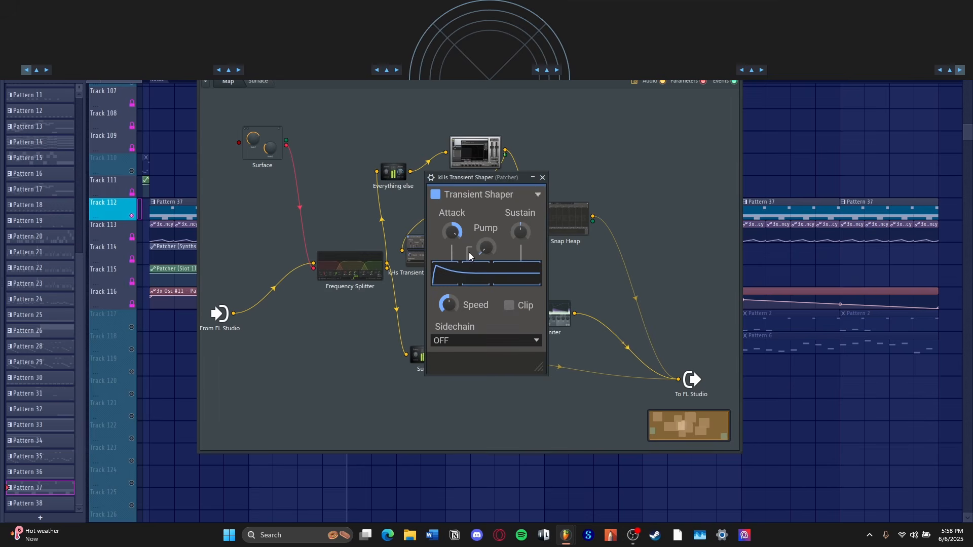
click(543, 178)
key(space)
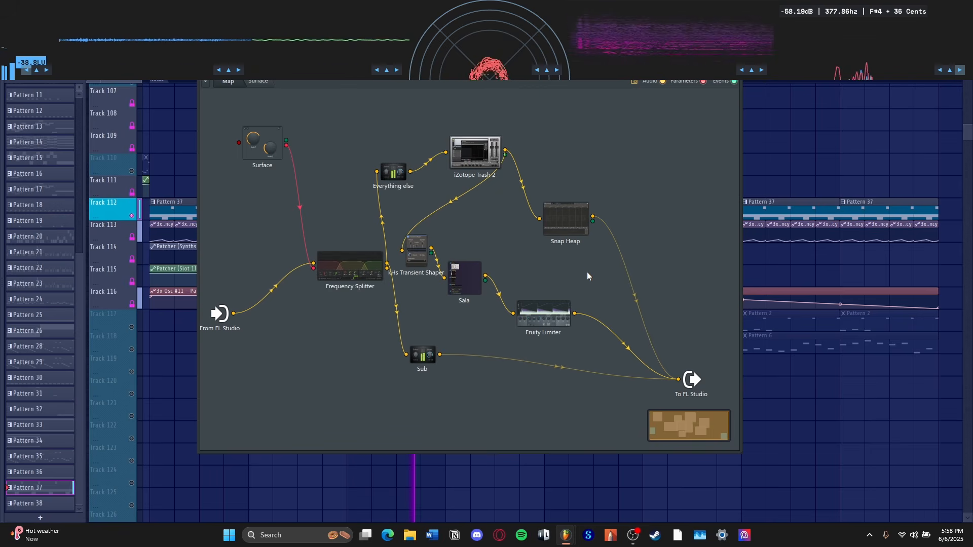
Step: Close the Patcher window, play the Pattern 37 section and bring up the mixer, moving it fully into view
drag(710, 77, 886, 87)
click(912, 79)
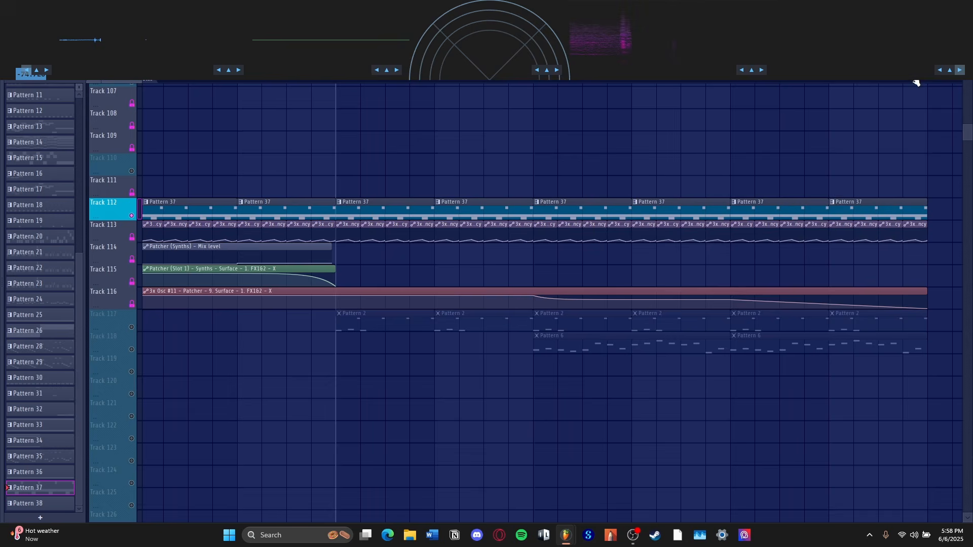
key(space)
key(F9)
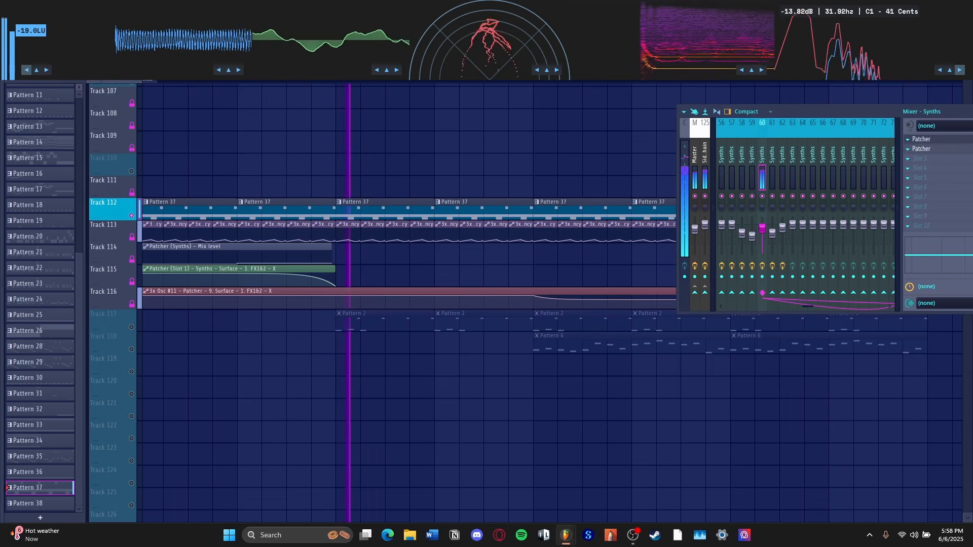
drag(805, 107, 649, 96)
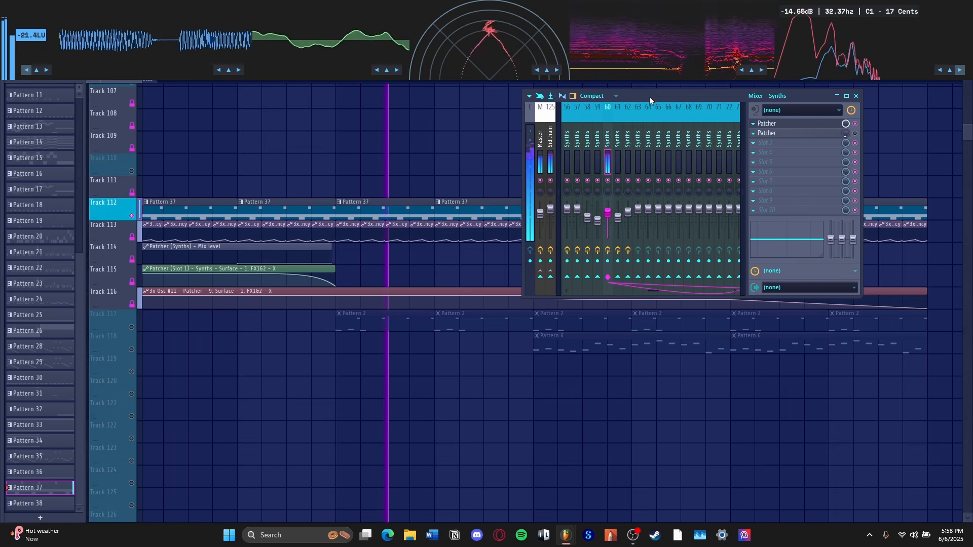
Step: Stop playback, set the play position within the first Pattern 37 clip and bring the mixer back up
key(space)
key(F9)
click(224, 81)
scroll(224, 82, up, 4)
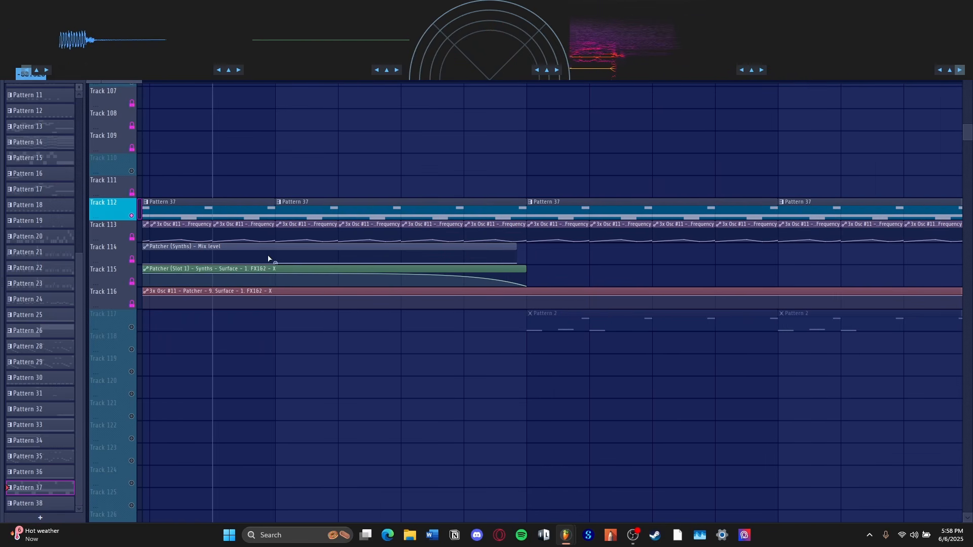
key(F9)
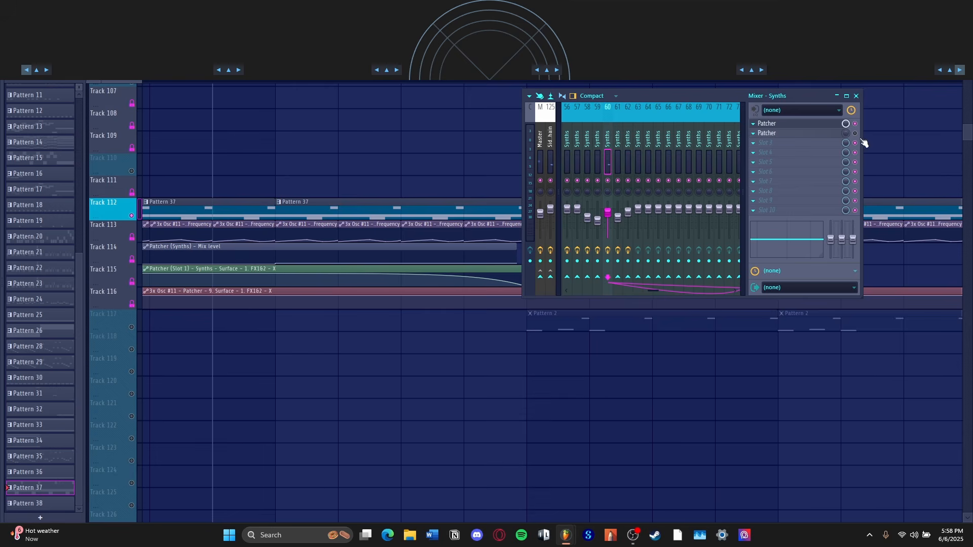
Step: Open the second-slot Patcher on the Synths mixer track and inspect the settings of its two Crisp modules
click(836, 136)
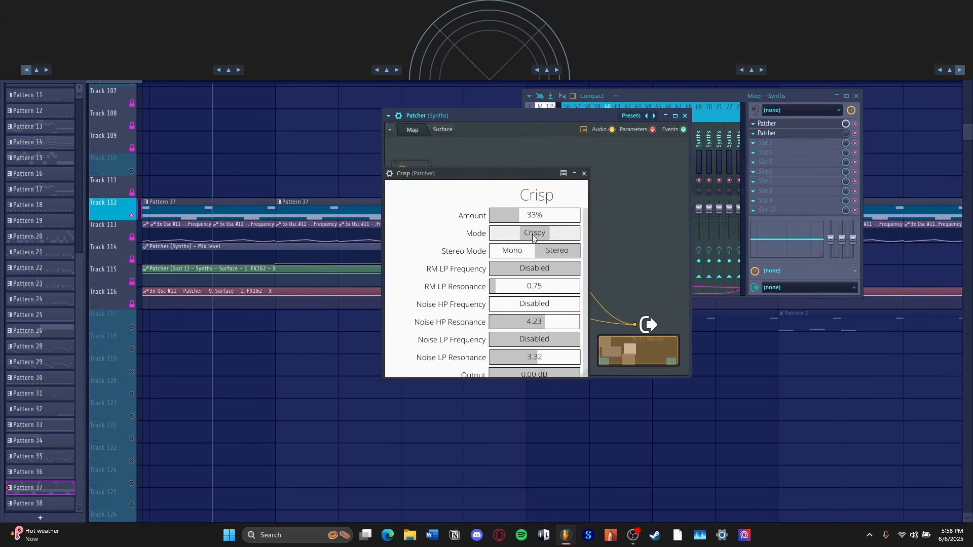
click(577, 175)
click(503, 321)
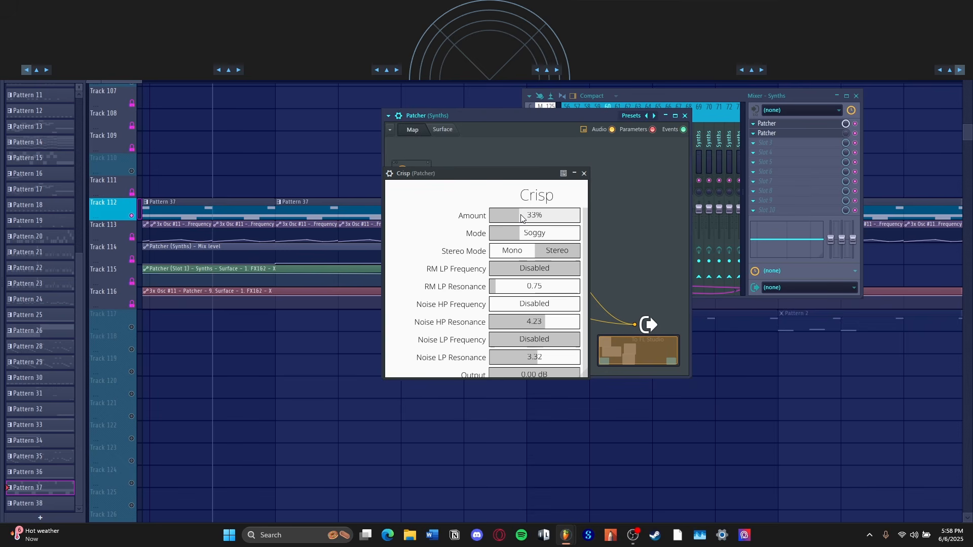
click(584, 174)
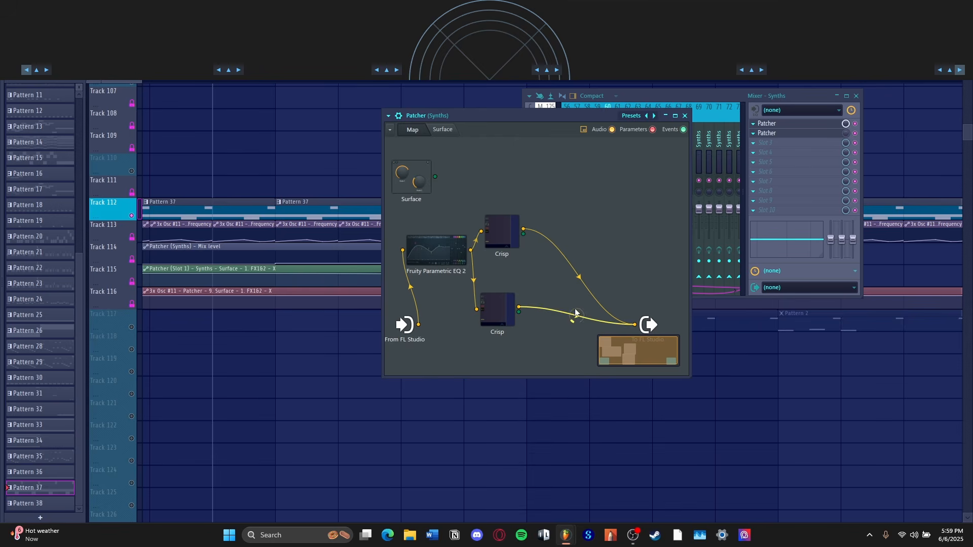
Step: Audition the Pattern 37 section, continuing in the arrangement with its neighbouring tracks, and stop playback
click(803, 132)
key(space)
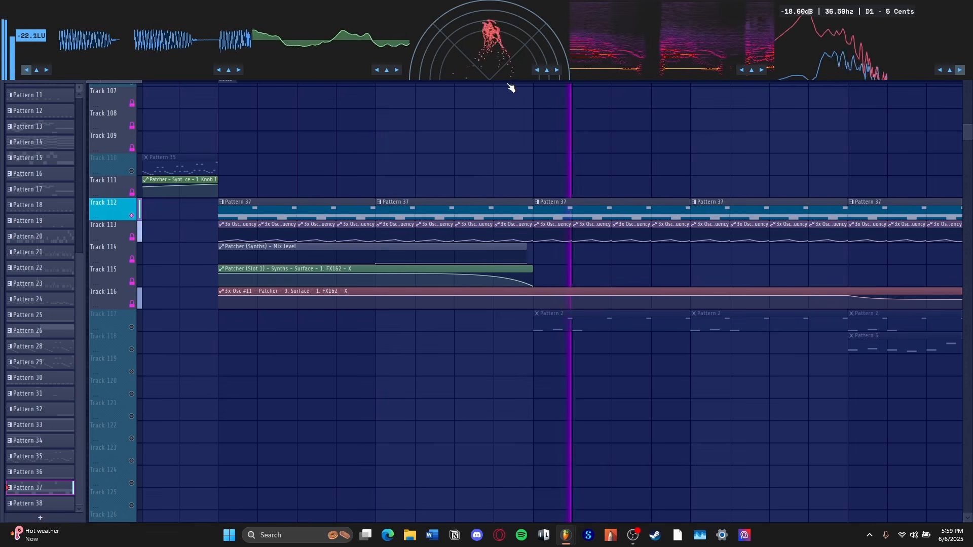
scroll(497, 83, down, 2)
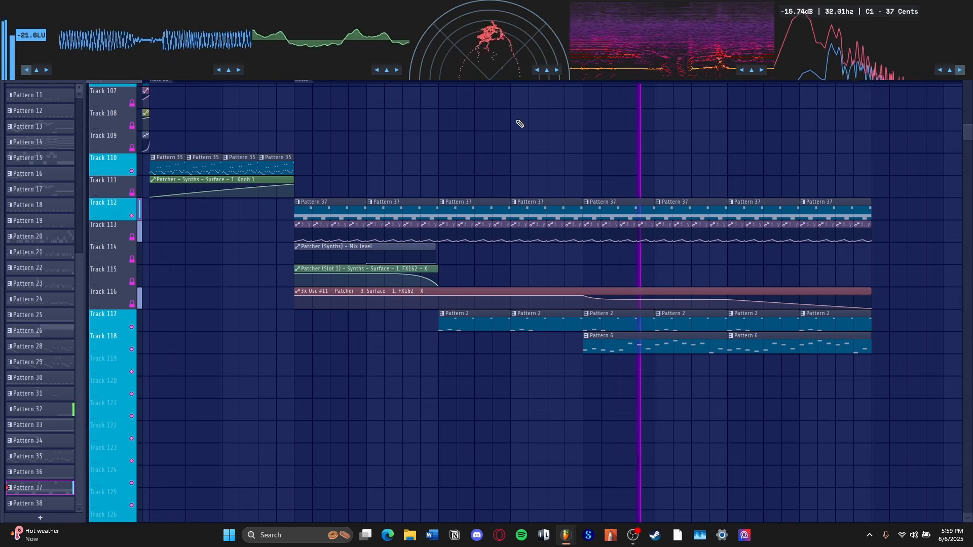
key(space)
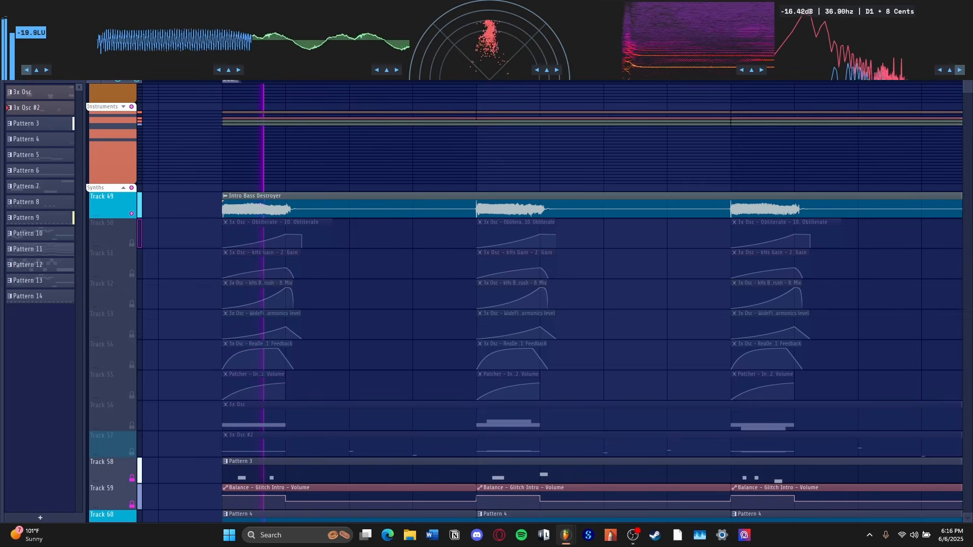
Step: Browse the mixer to the Intro Sub Destroyer track, hide it, and enlarge the 3x Osc channel's Patcher map to full view
key(F9)
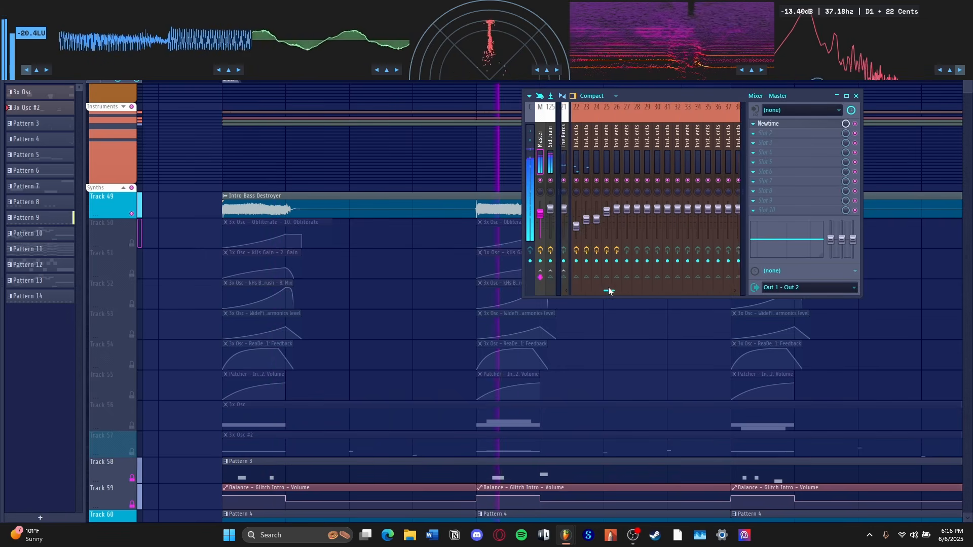
drag(648, 288, 625, 287)
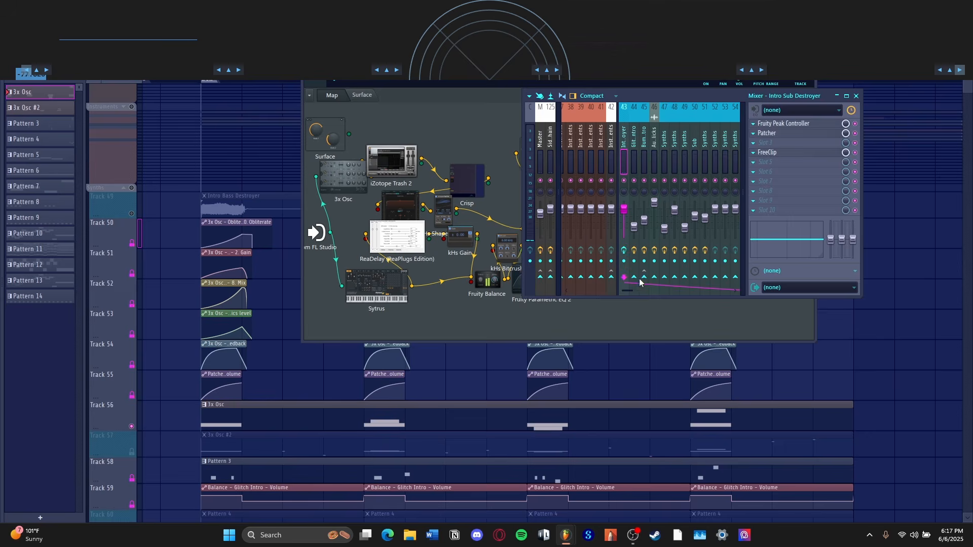
key(F9)
key(space)
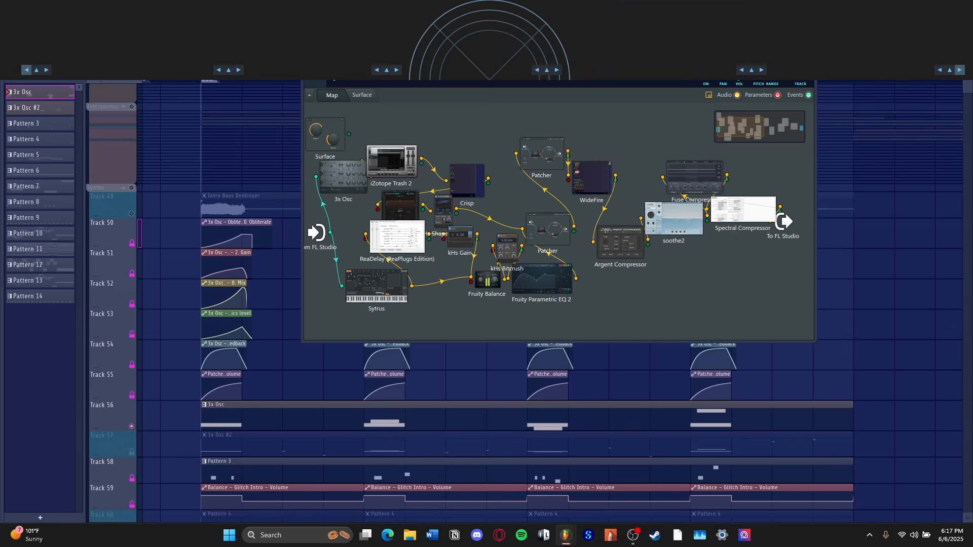
click(800, 65)
scroll(507, 123, up, 4)
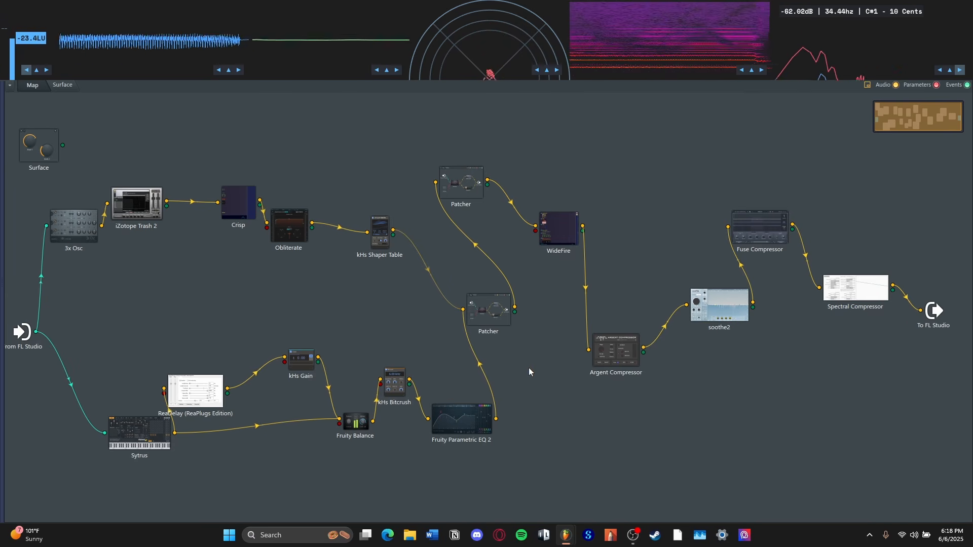
Step: Route the 3x Osc module straight to the Patcher output and audition its unprocessed sound with its oscillator settings open
drag(101, 225, 921, 310)
click(75, 240)
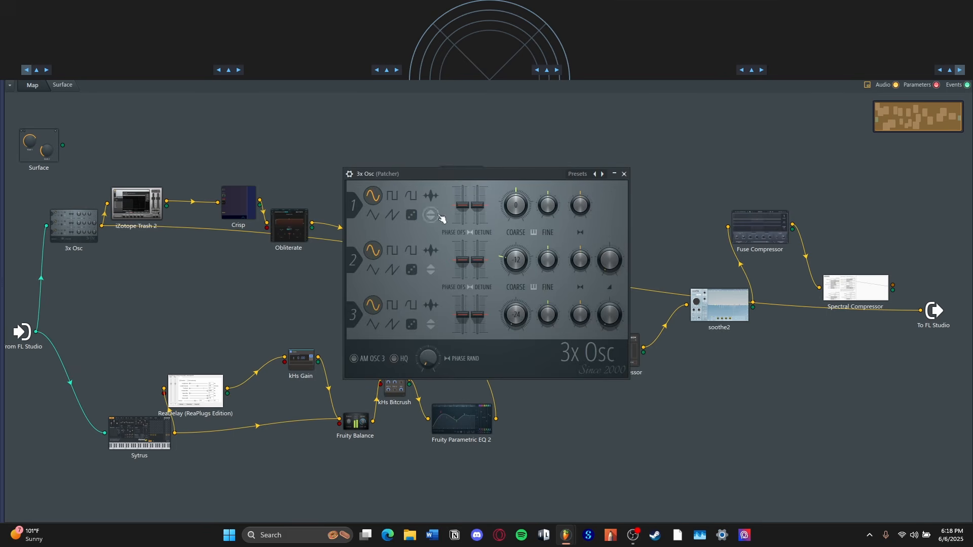
key(space)
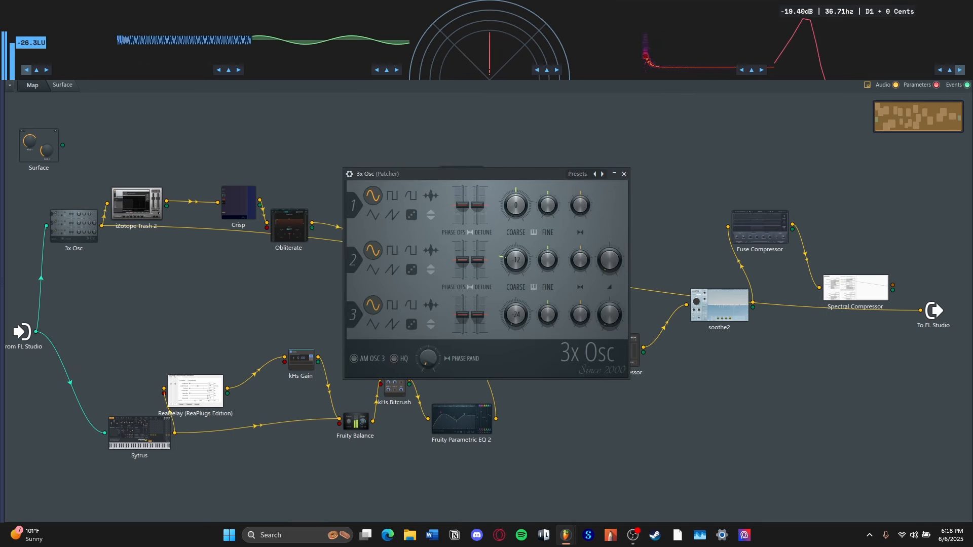
Step: Examine the 3x Osc channel's notes in the piano roll, moving the 3x Osc window away from the notes
key(F6)
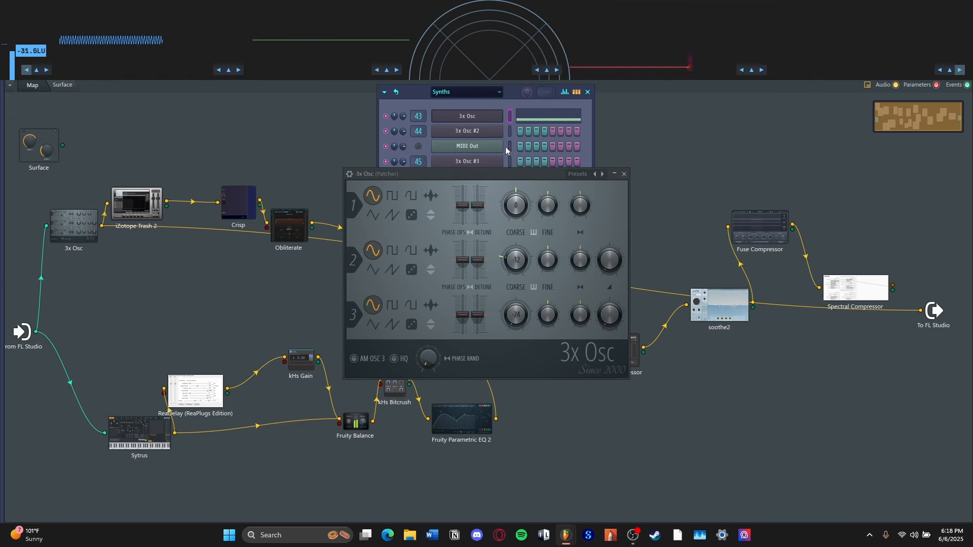
key(F7)
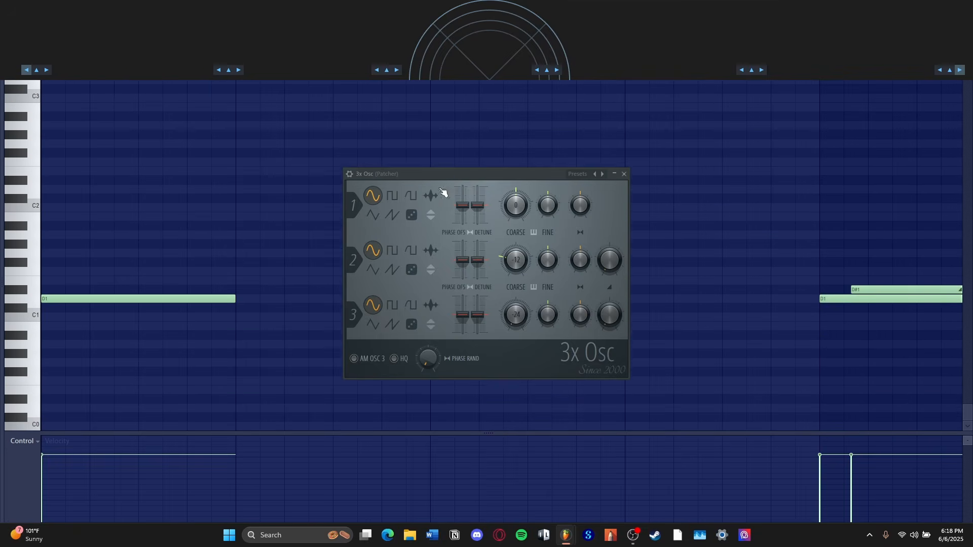
drag(447, 174, 215, 74)
scroll(453, 304, right, 5)
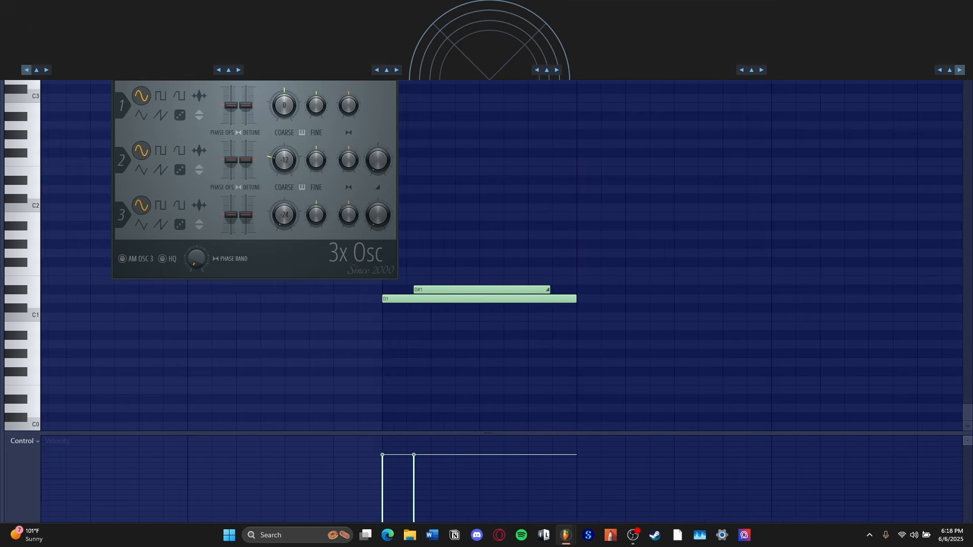
scroll(453, 304, down, 3)
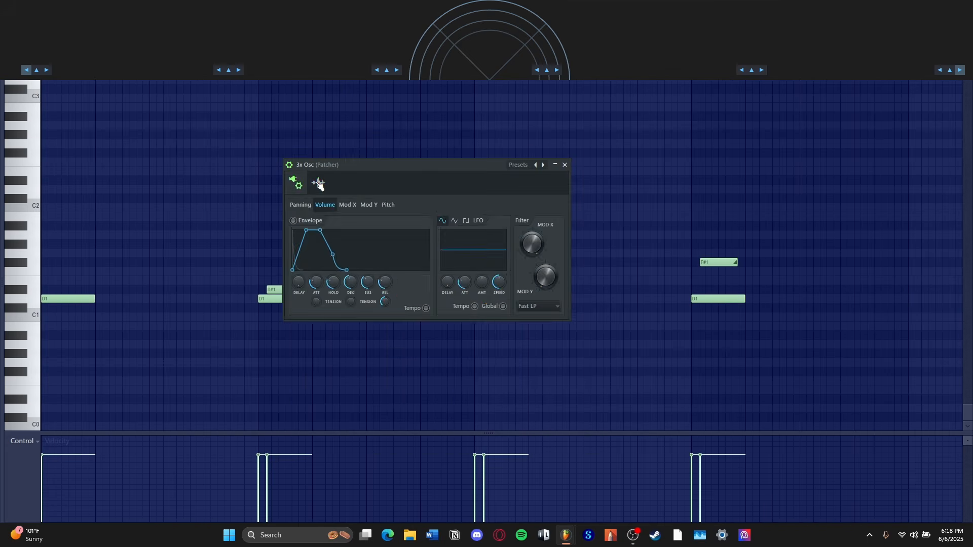
Step: Inspect the 3x Osc module's sample and volume envelope settings, then close its window and return to the Patcher map
click(319, 184)
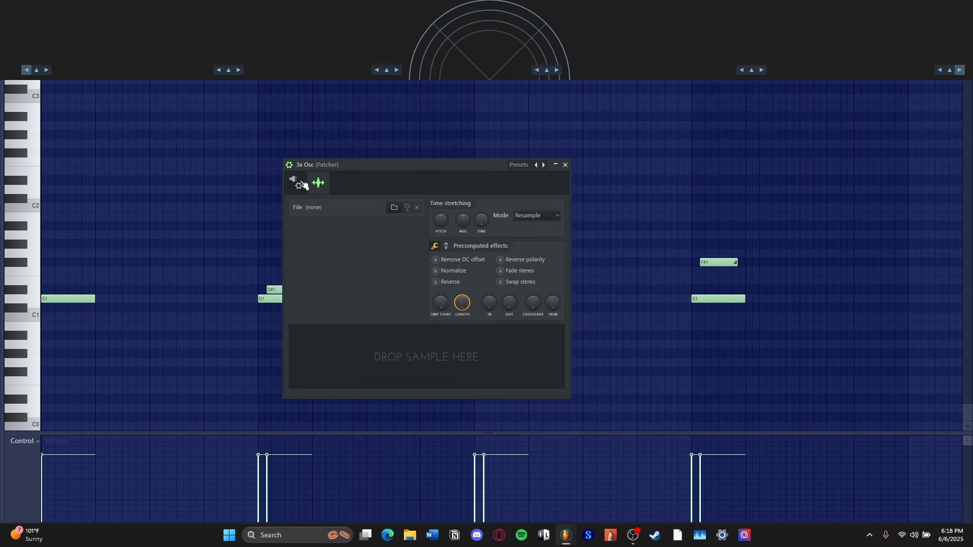
click(298, 183)
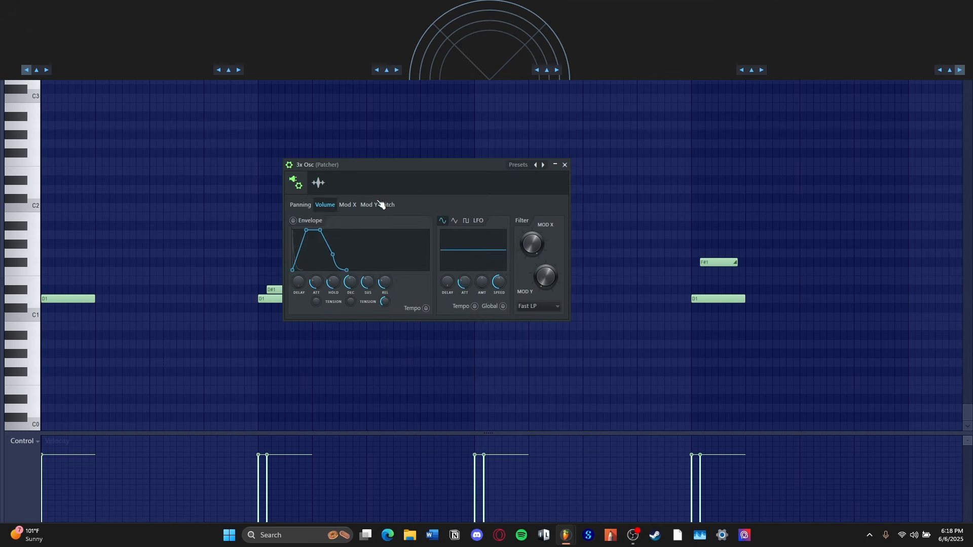
click(566, 165)
key(F6)
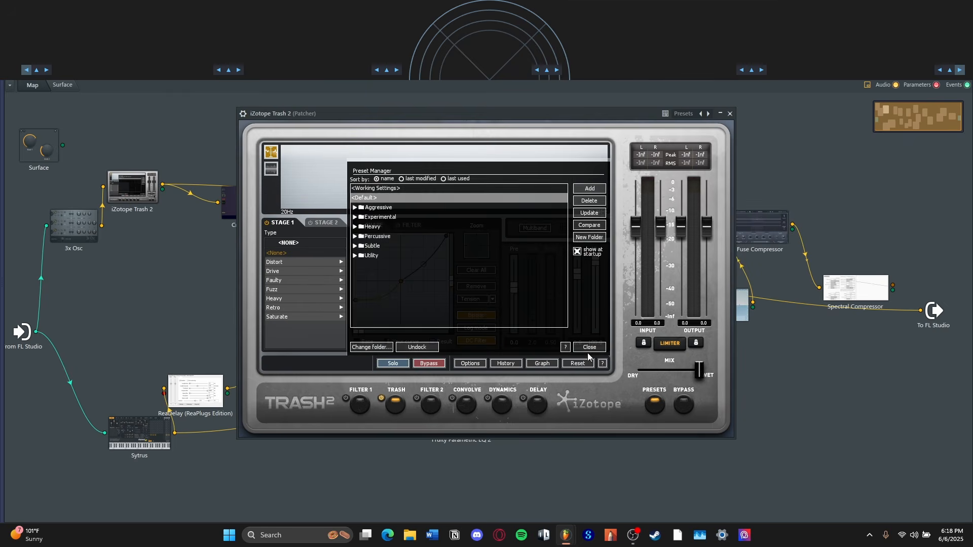
Step: Dismiss the iZotope Trash 2 preset manager, inspect and audition its waveshaping curve, and close the plugin
click(588, 351)
click(509, 350)
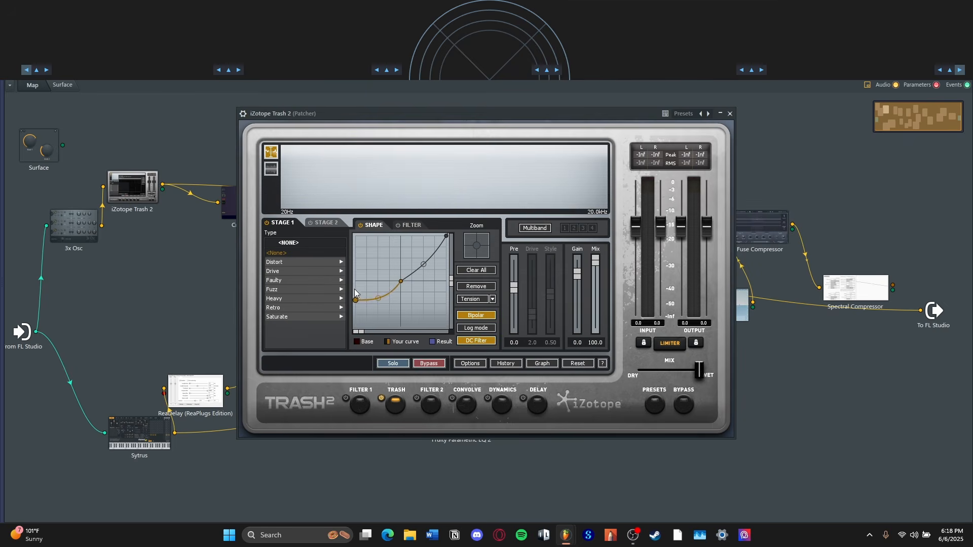
key(space)
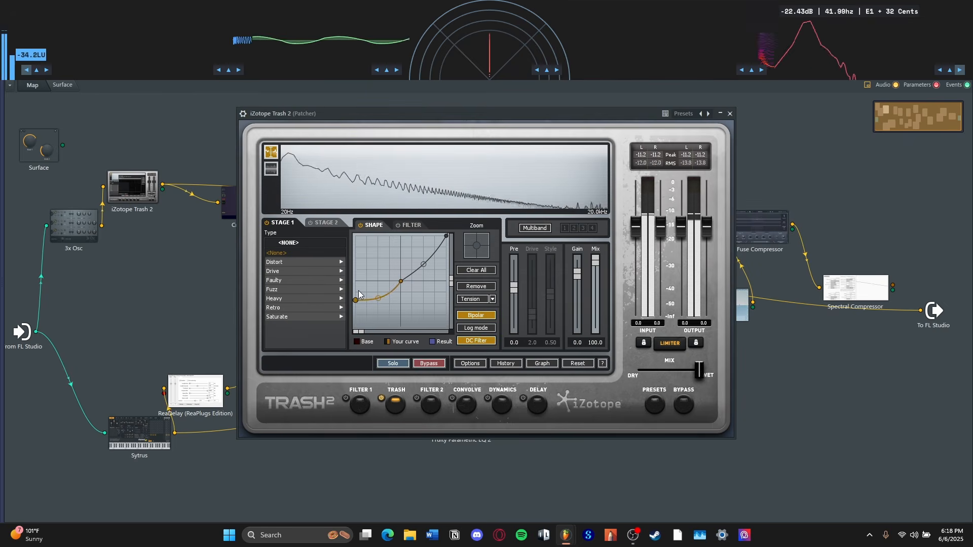
click(731, 114)
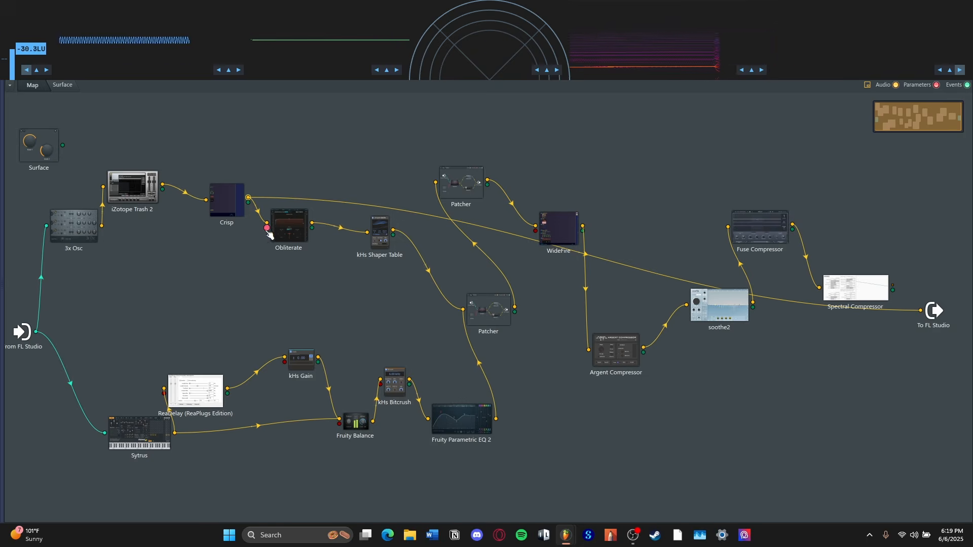
Step: Inspect the Crisp settings in the 3x Osc chain and audition the sound through Obliterate, closing both plugins
double_click(235, 213)
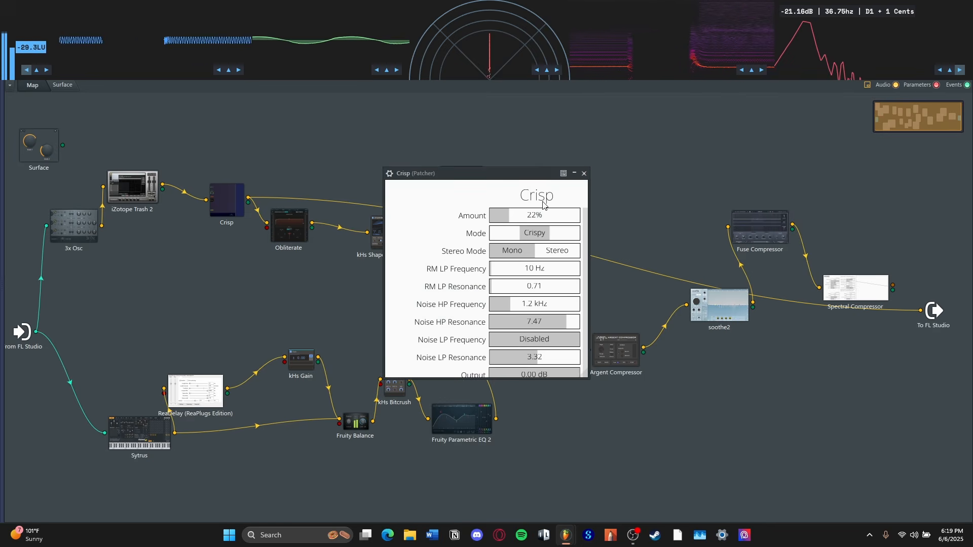
click(584, 174)
double_click(284, 219)
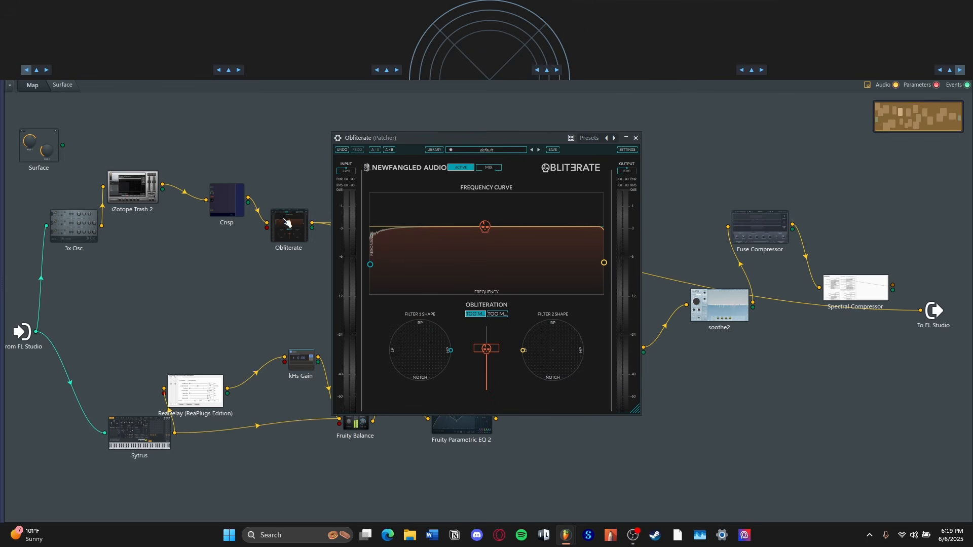
key(space)
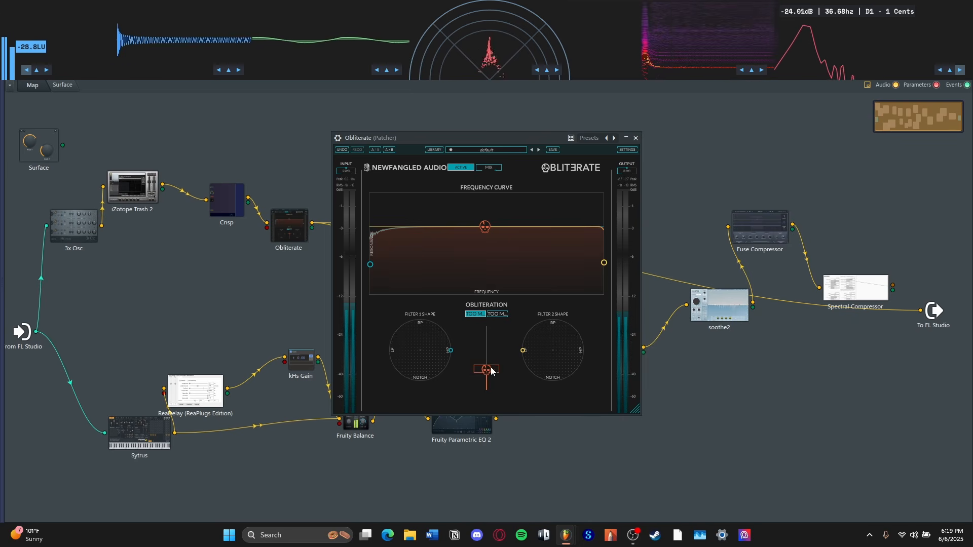
key(space)
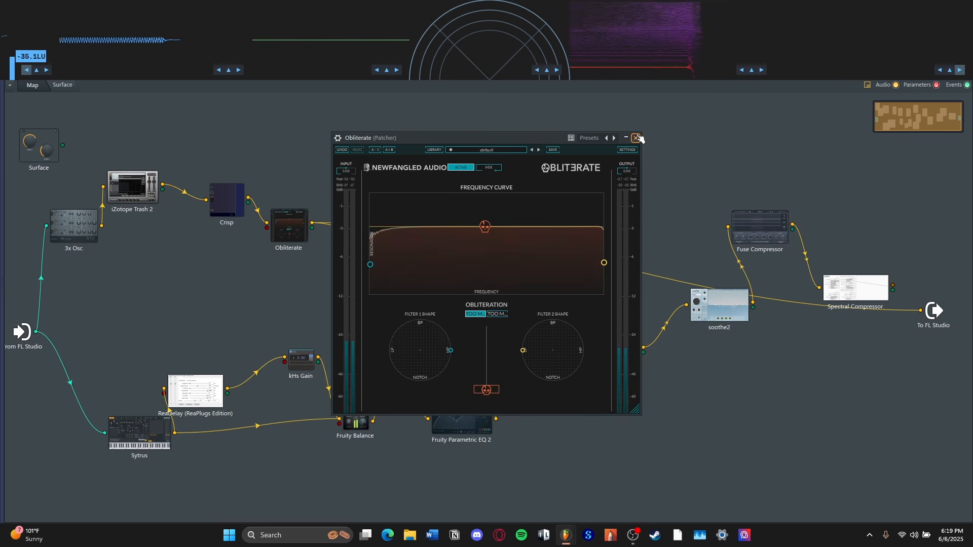
click(638, 138)
Step: Open the kHs Shaper Table, audition the chain through its Foldback shape and close it
double_click(380, 231)
key(space)
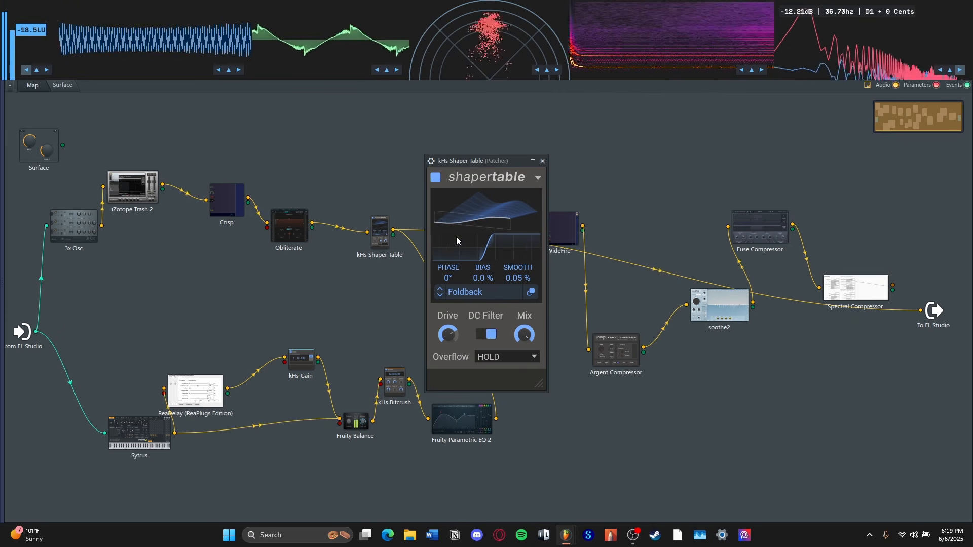
key(space)
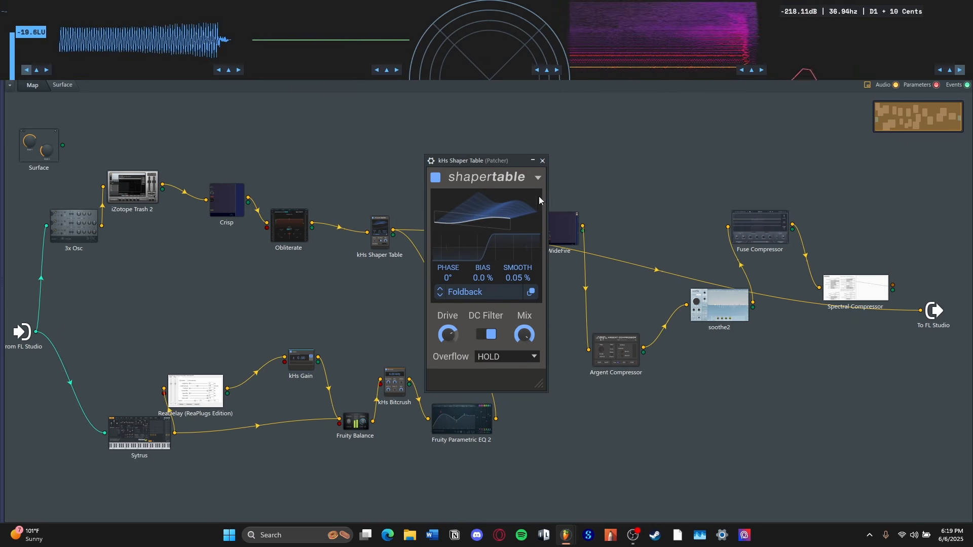
click(543, 160)
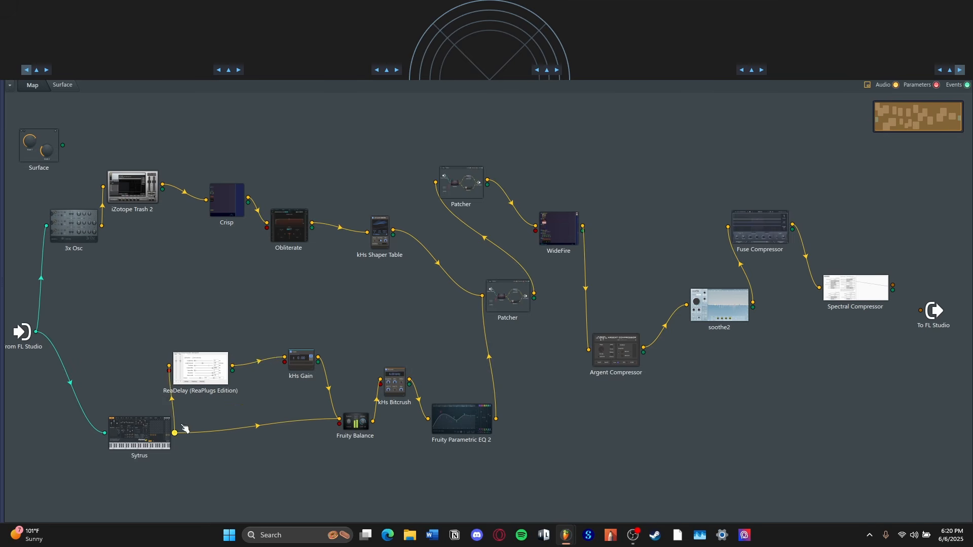
Step: Route Sytrus directly to the Patcher output, inspect its operator 2 envelope and FM matrix, and remove the direct connection
drag(175, 433, 746, 365)
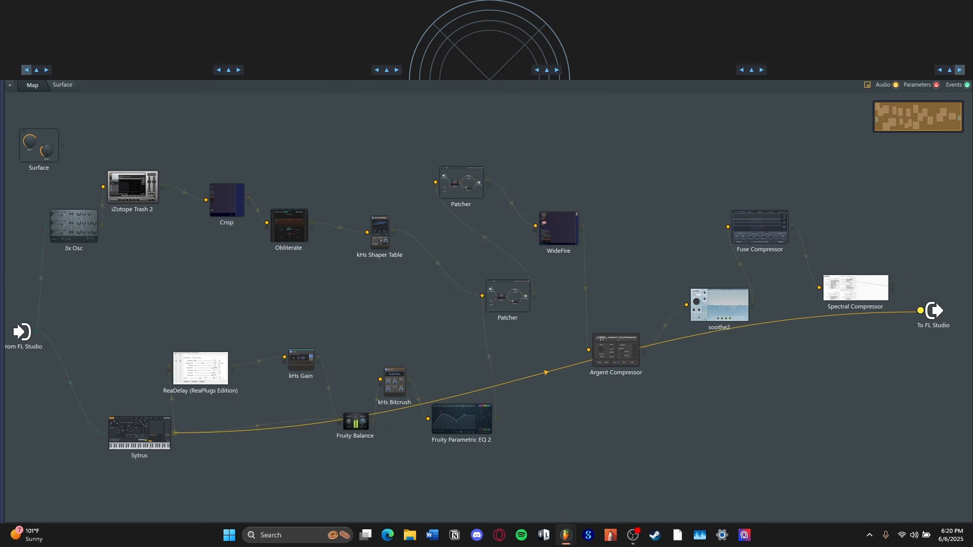
click(139, 432)
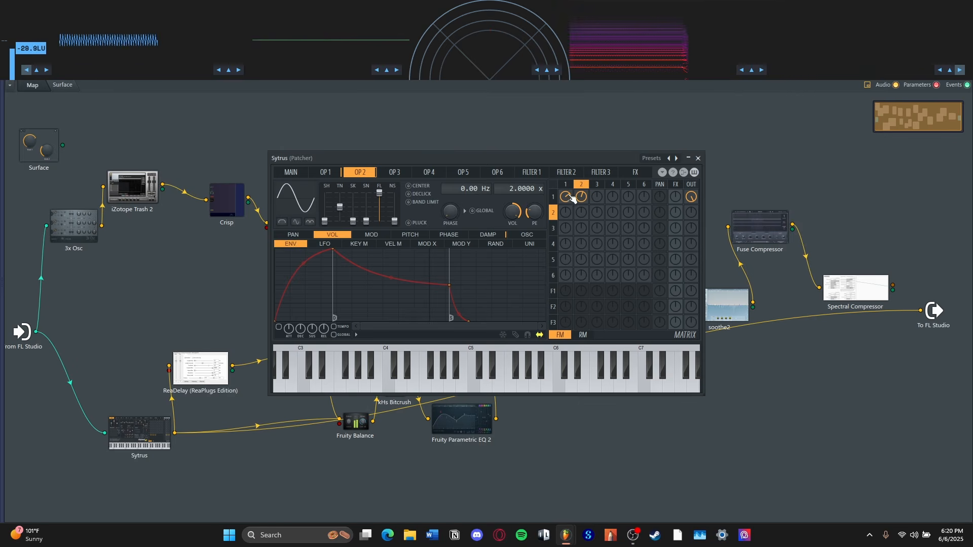
click(698, 159)
click(921, 311)
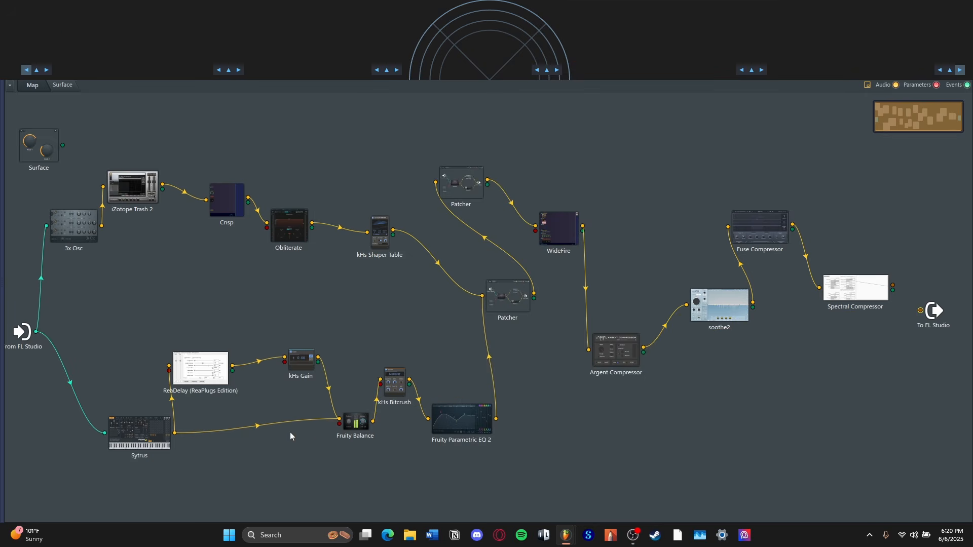
Step: Inspect the ReaDelay settings in the Sytrus chain and close the plugin
click(201, 369)
click(611, 191)
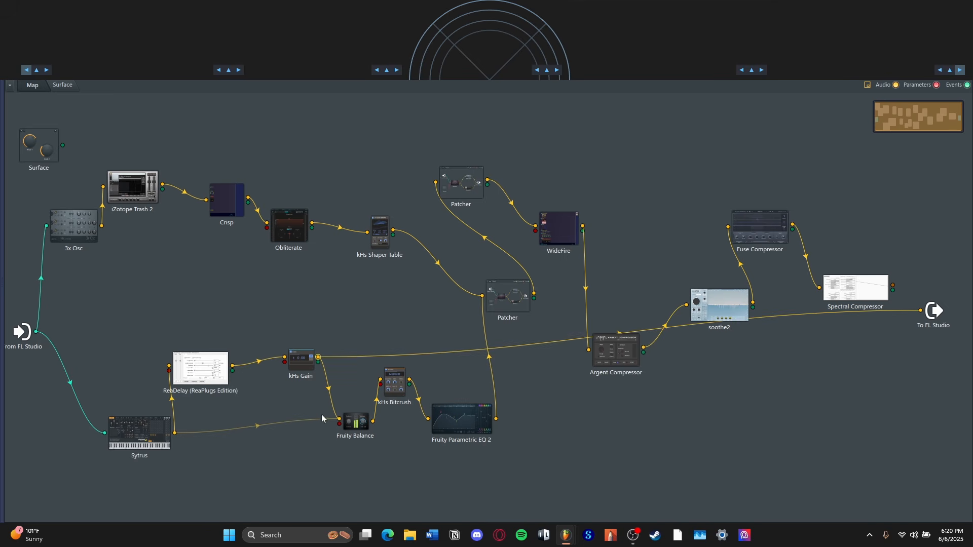
Step: Check the kHs Gain setting in the Sytrus chain, and audition ReaDelay's feedback before closing the plugin
click(199, 371)
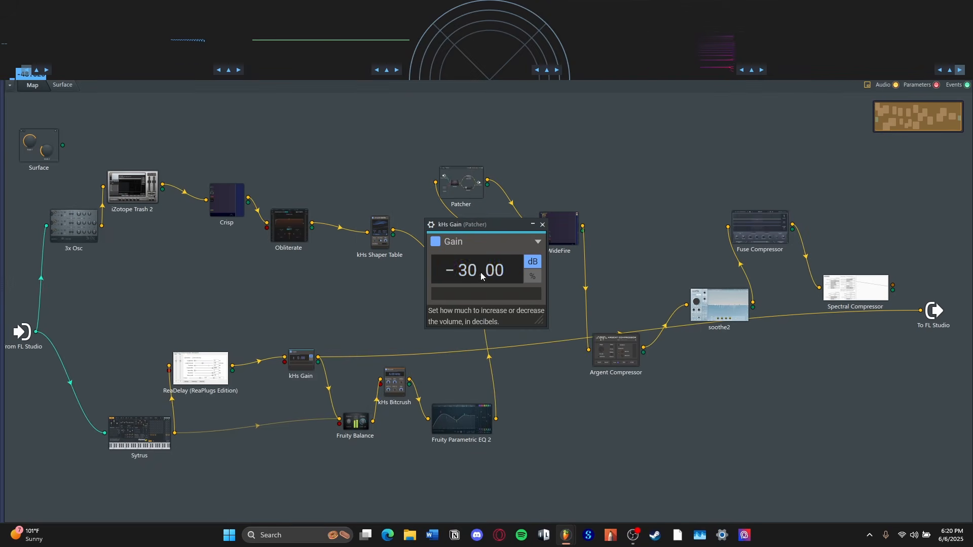
drag(473, 270, 473, 267)
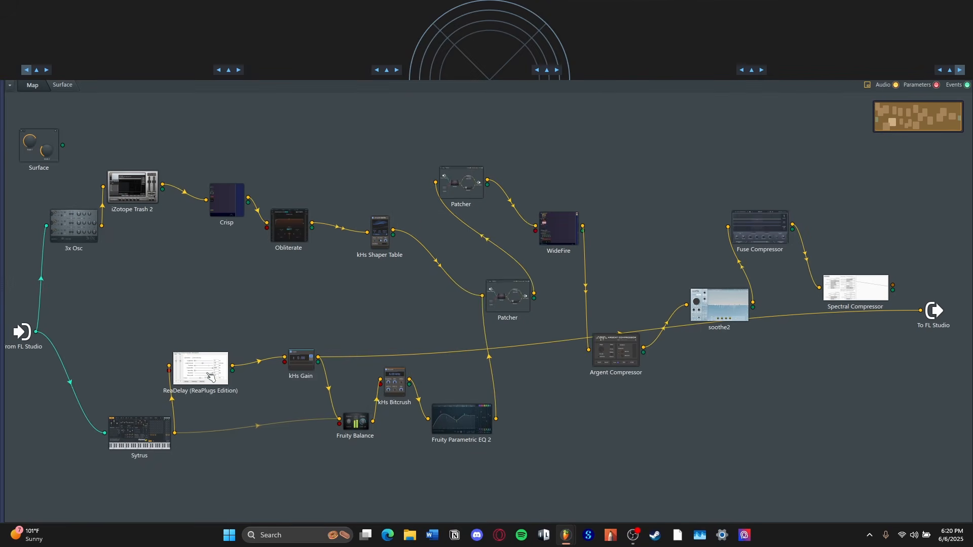
click(210, 376)
scroll(463, 264, up, 10)
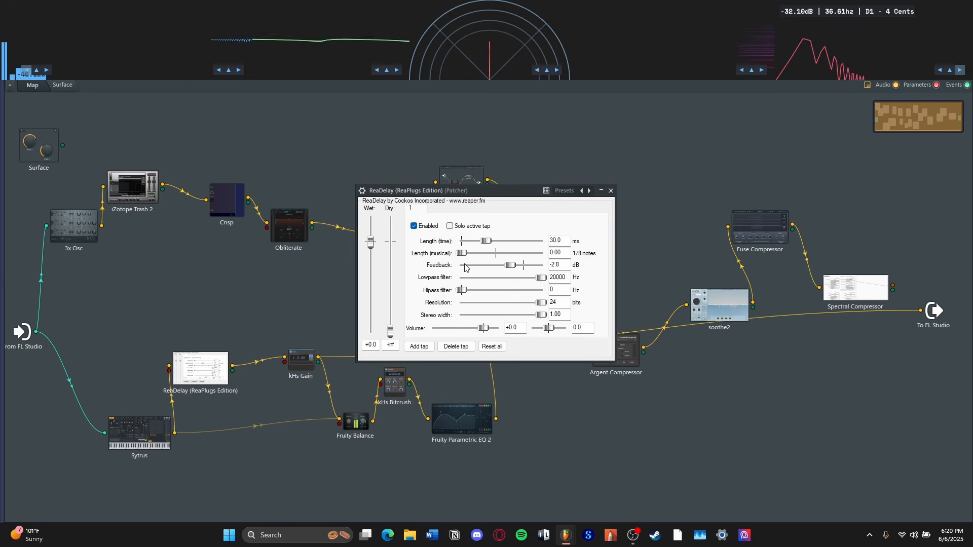
drag(489, 249, 441, 304)
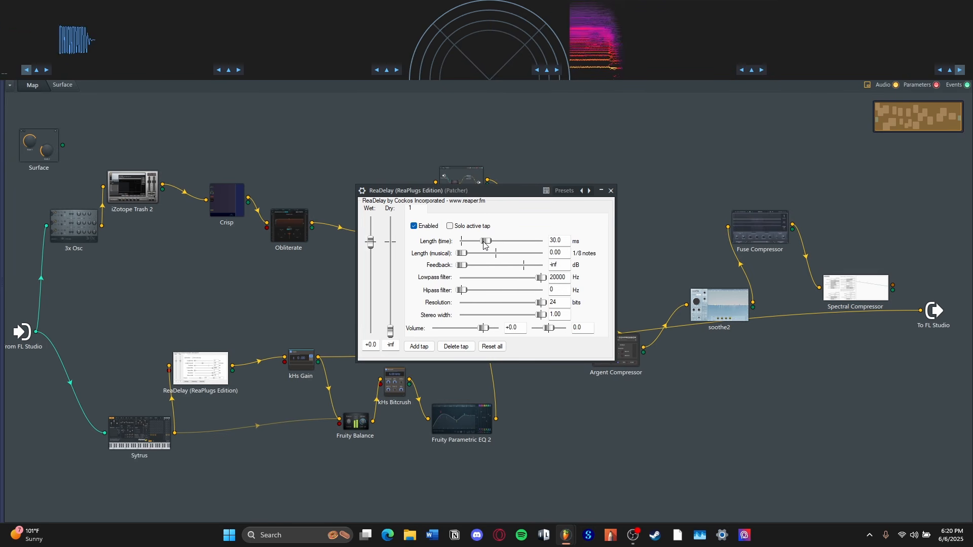
drag(470, 244, 545, 253)
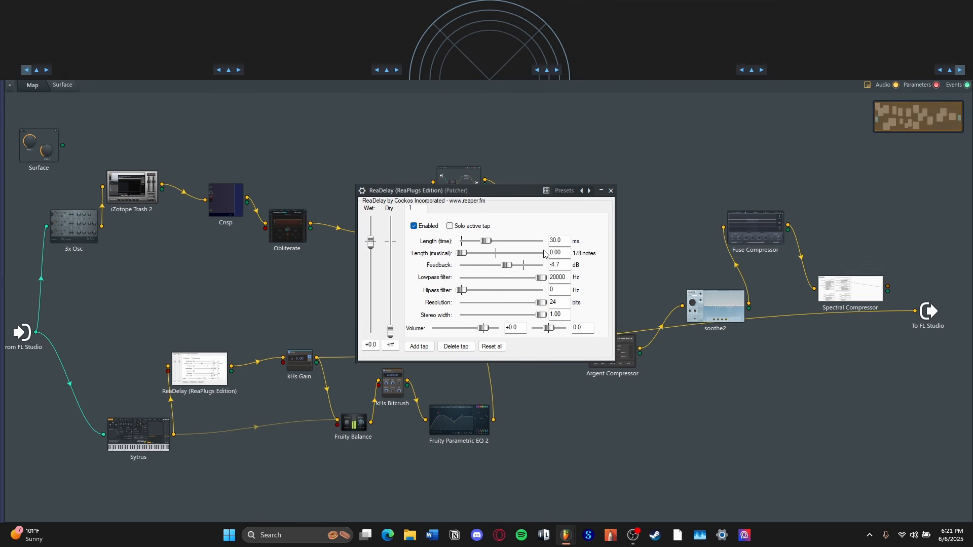
click(432, 99)
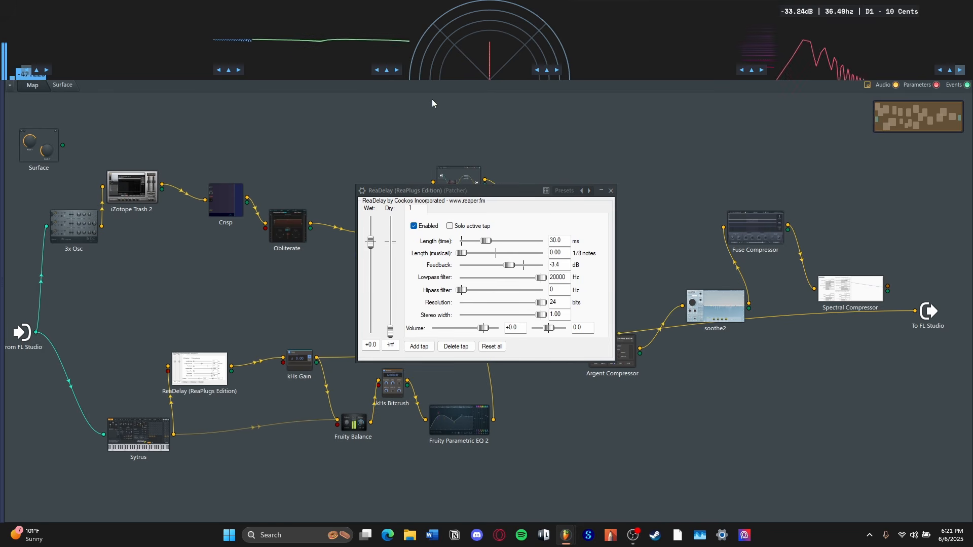
click(613, 191)
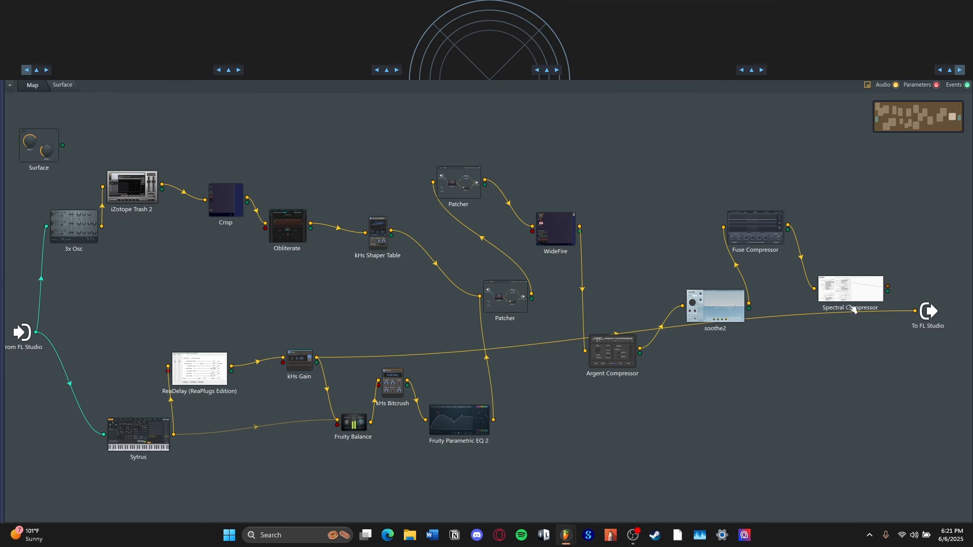
Step: Route Fruity Balance to the Patcher output in place of kHs Gain, and inspect Fruity Balance and kHs Bitcrush, closing both
drag(923, 316, 711, 459)
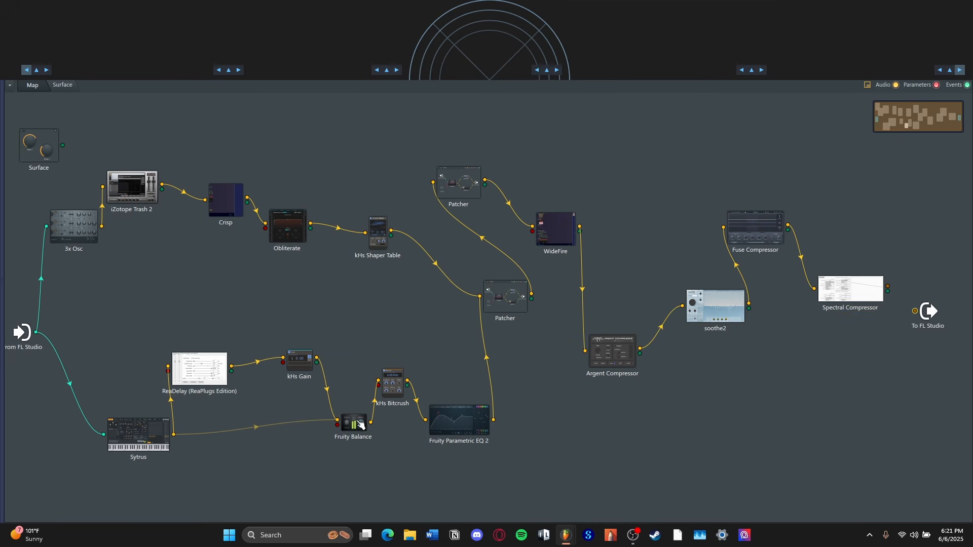
drag(371, 422, 915, 310)
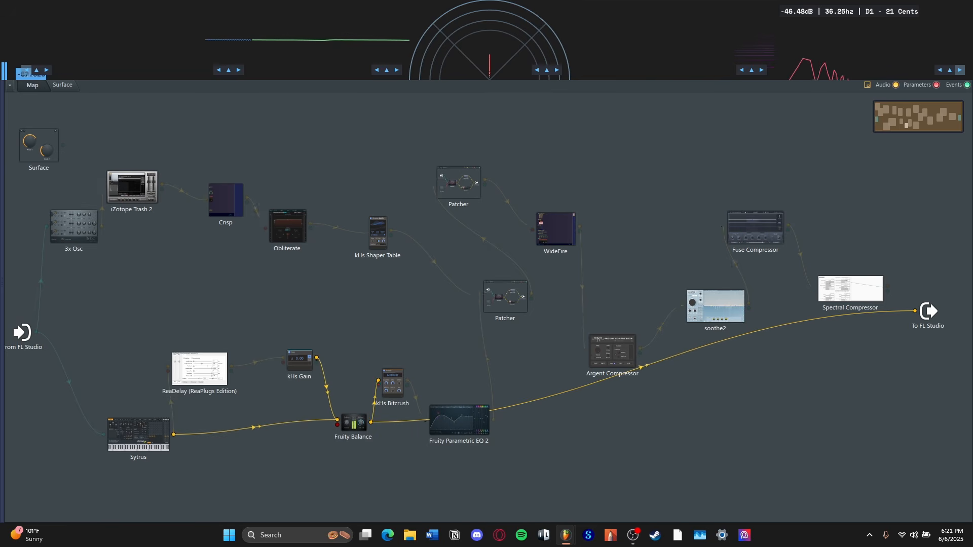
click(353, 423)
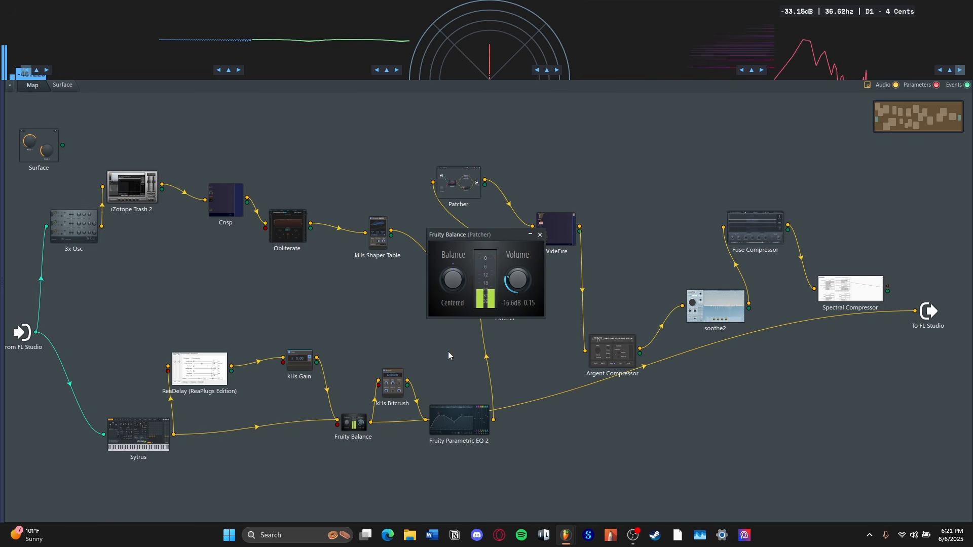
click(540, 235)
click(393, 382)
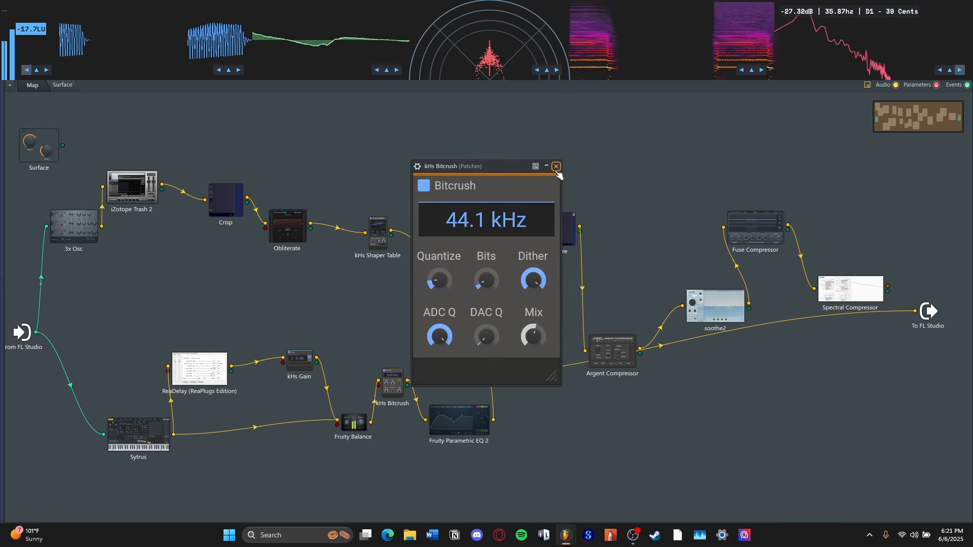
click(558, 167)
Step: Route the lower nested Patcher to the output and inspect the TDR Kotelnikov on its sub band
drag(532, 294, 916, 317)
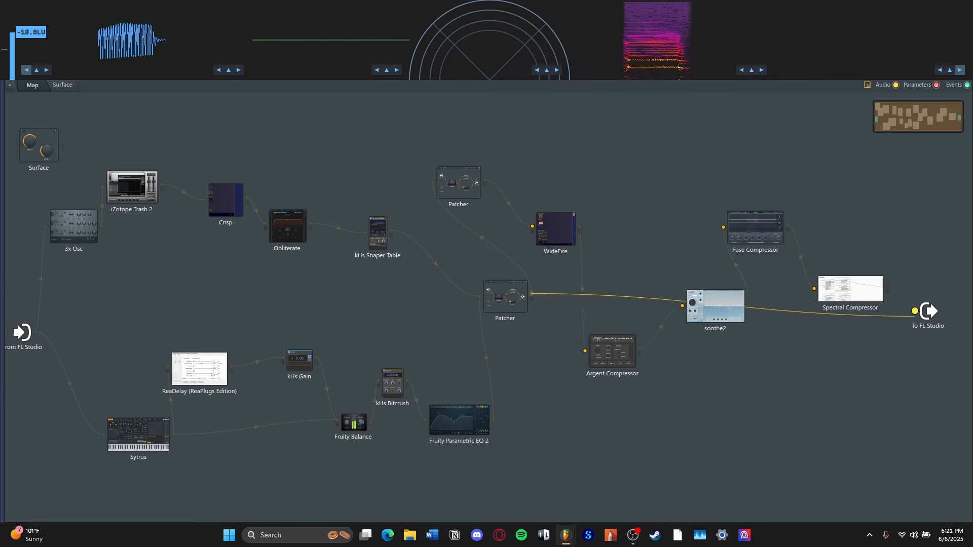
click(507, 299)
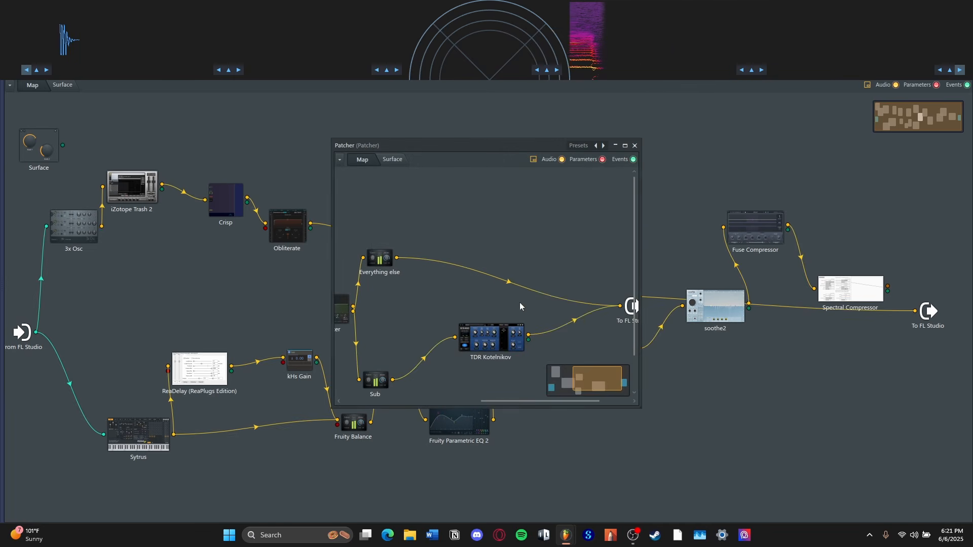
scroll(464, 261, right, 1)
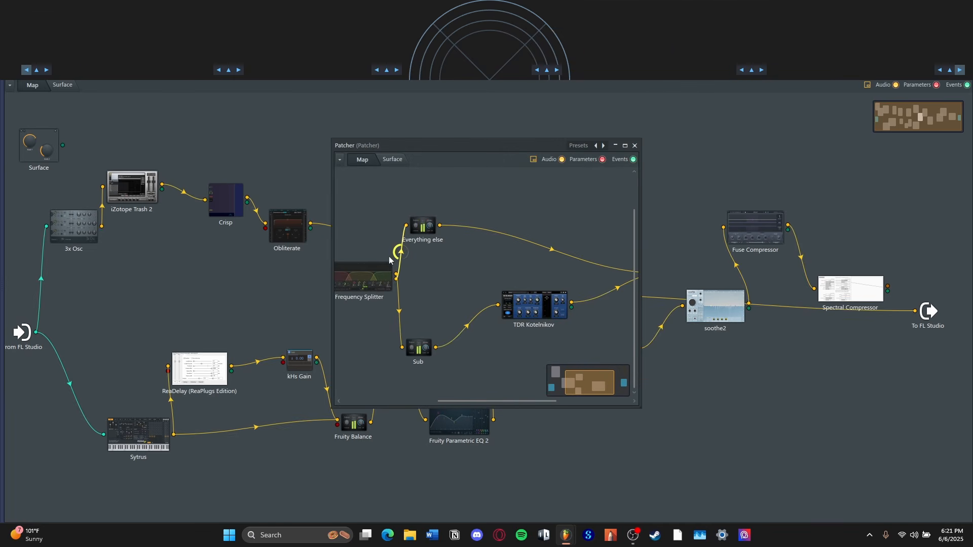
click(530, 307)
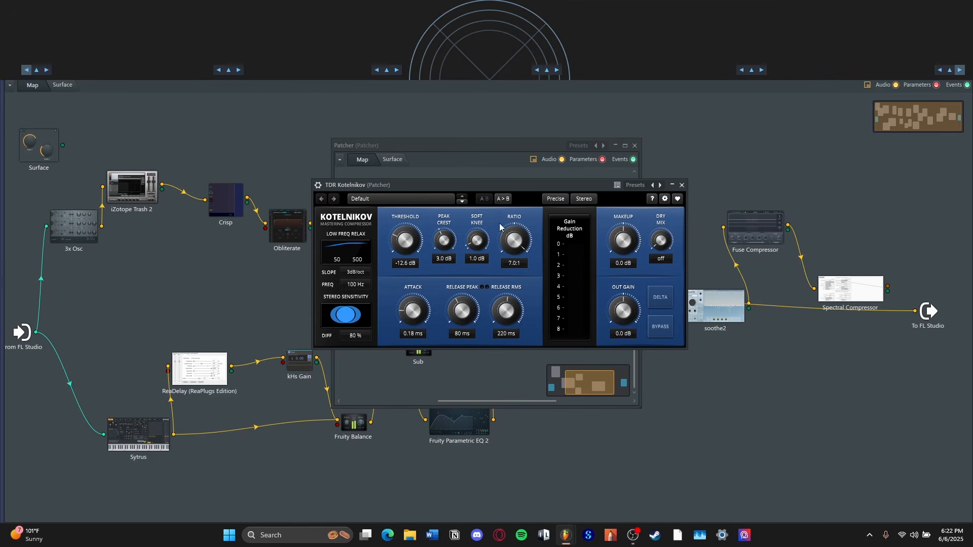
click(683, 185)
Step: Inspect the LFO-EQ map in the upper nested Patcher, and audition WideFire's harmonics level before closing it
click(545, 305)
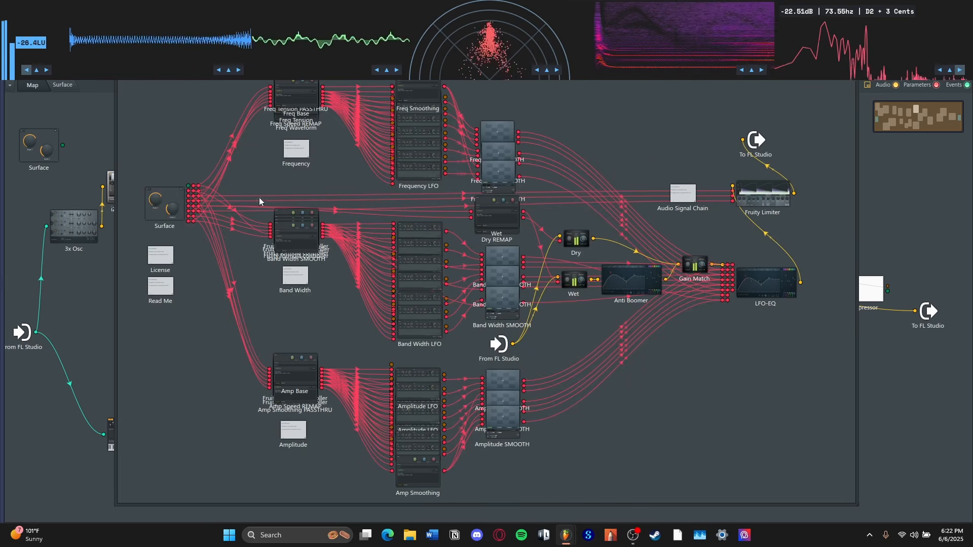
click(745, 285)
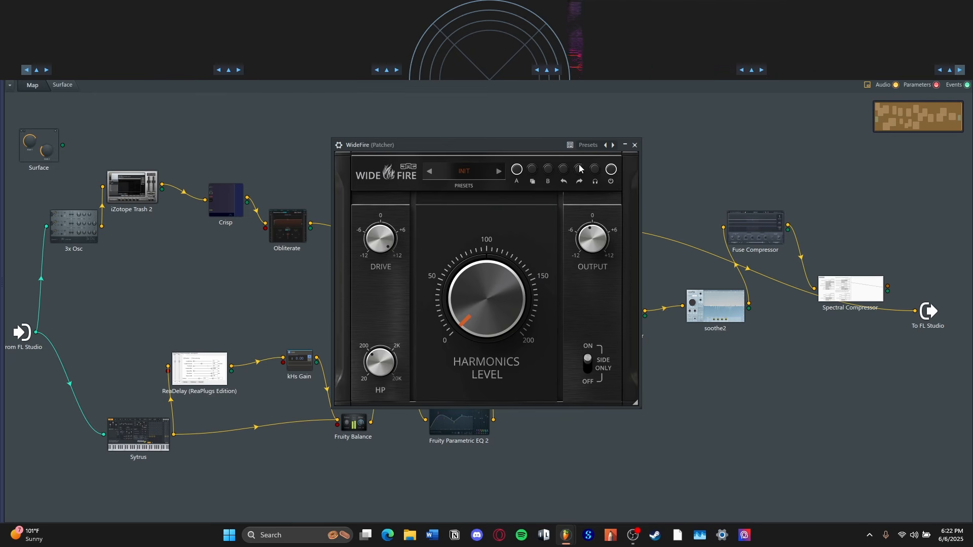
double_click(474, 313)
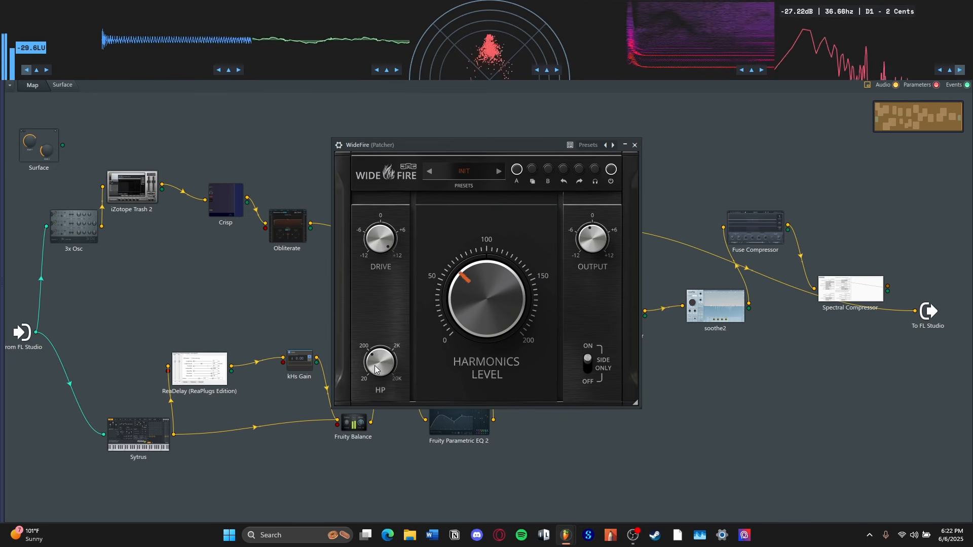
click(634, 145)
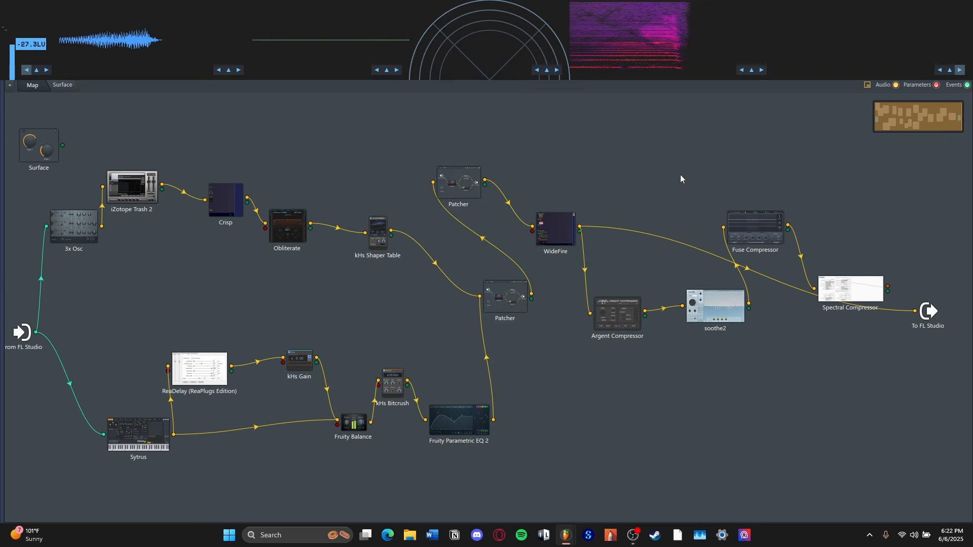
Step: Route Argent Compressor to the output in place of WideFire, and inspect the Argent Compressor and soothe2 settings
drag(913, 324, 865, 312)
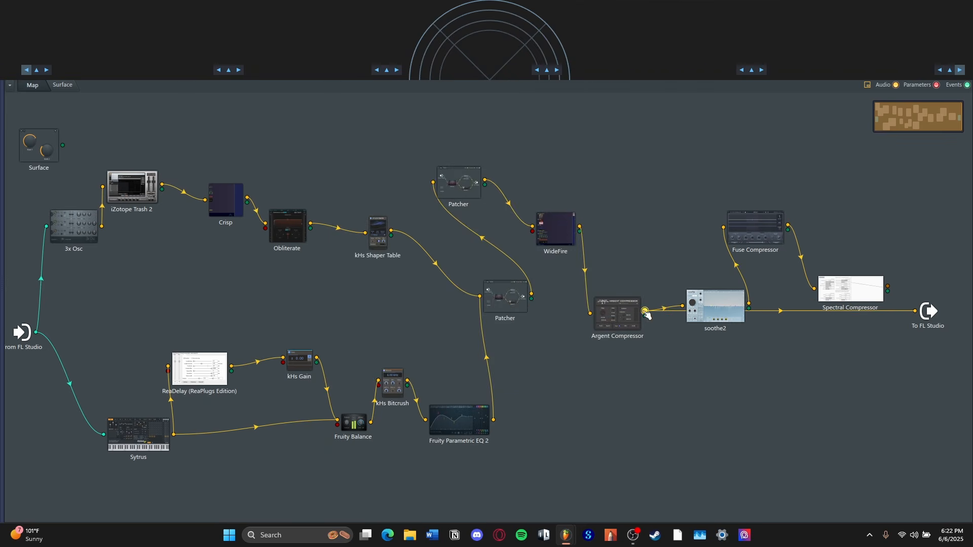
click(617, 314)
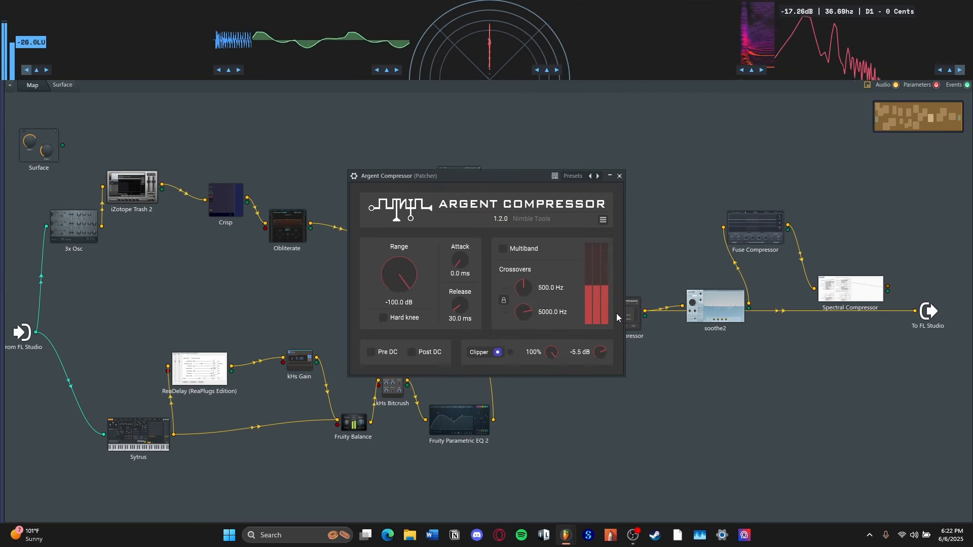
click(620, 175)
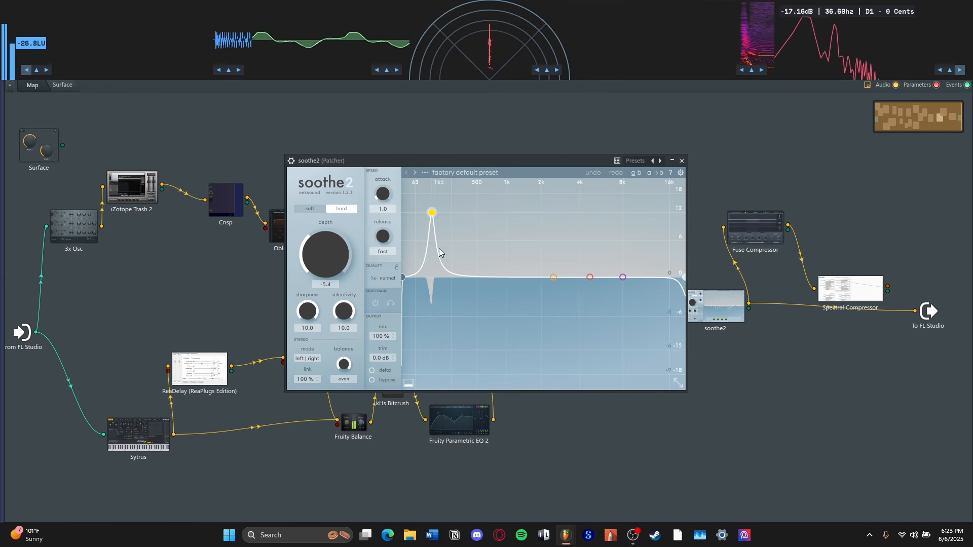
click(683, 161)
Step: Audition the bass through Fuse Compressor and Spectral Compressor, closing each plugin
click(774, 238)
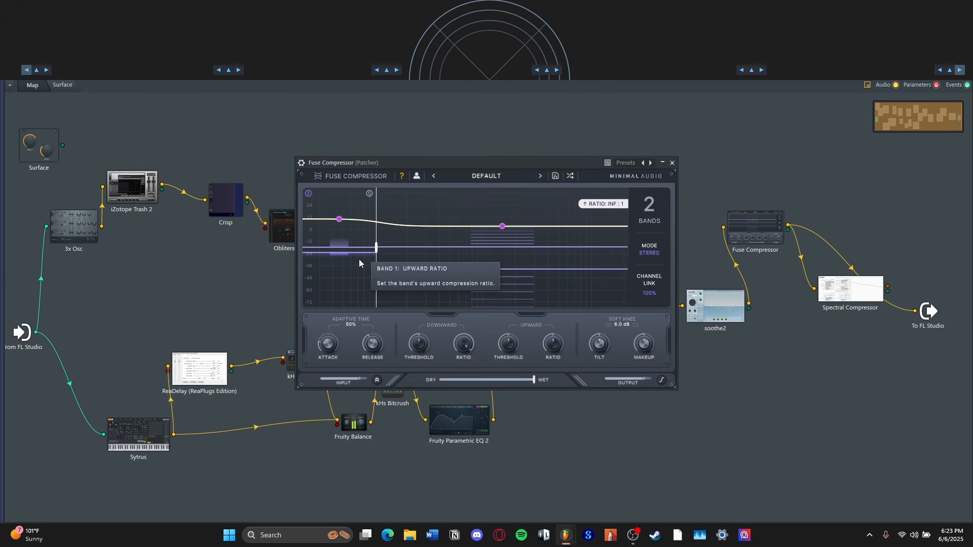
key(space)
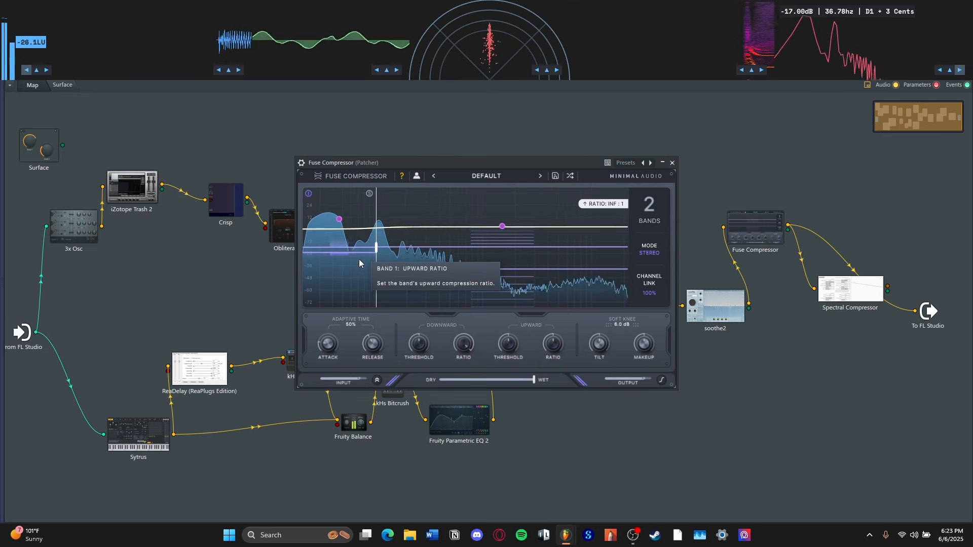
click(673, 163)
click(849, 290)
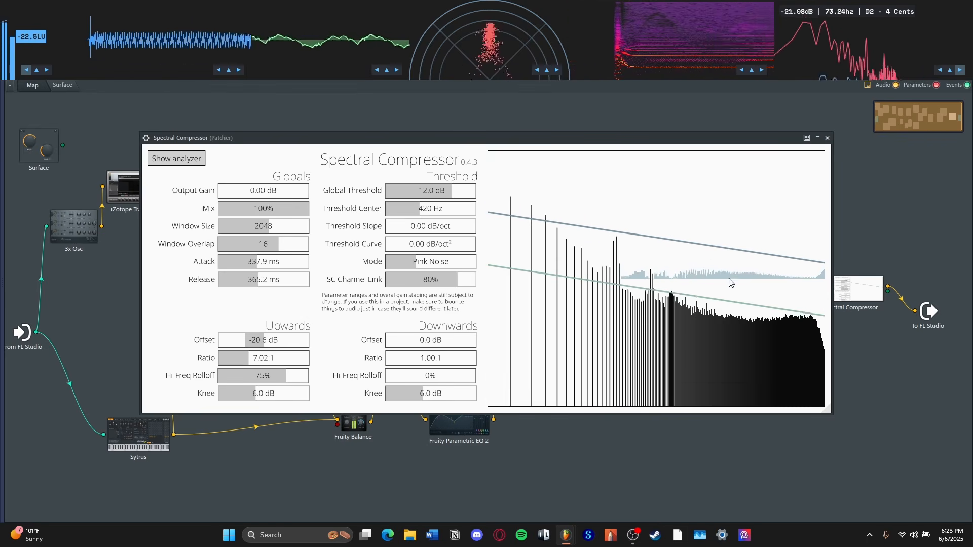
click(828, 138)
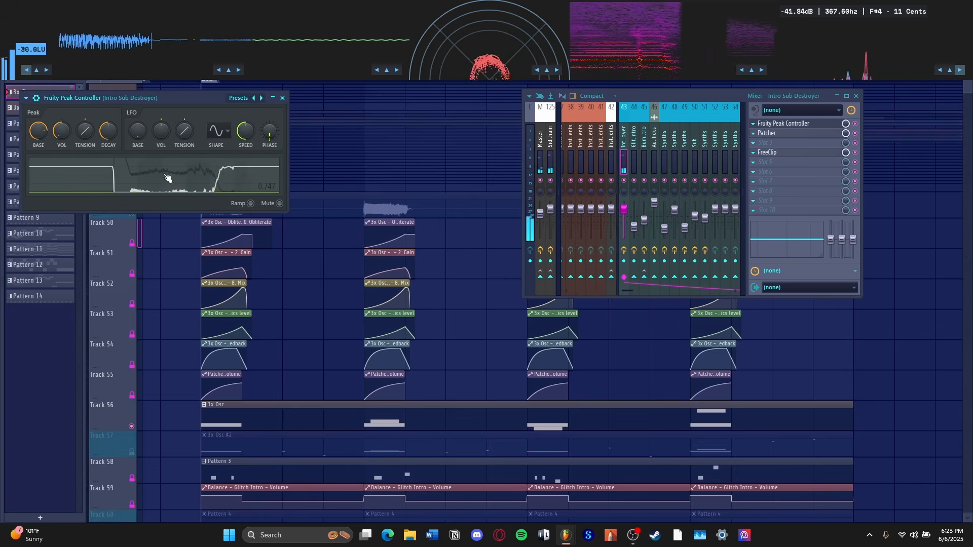
Step: Inspect the Patcher chain on the Intro Sub Destroyer mixer track and close all windows
click(797, 125)
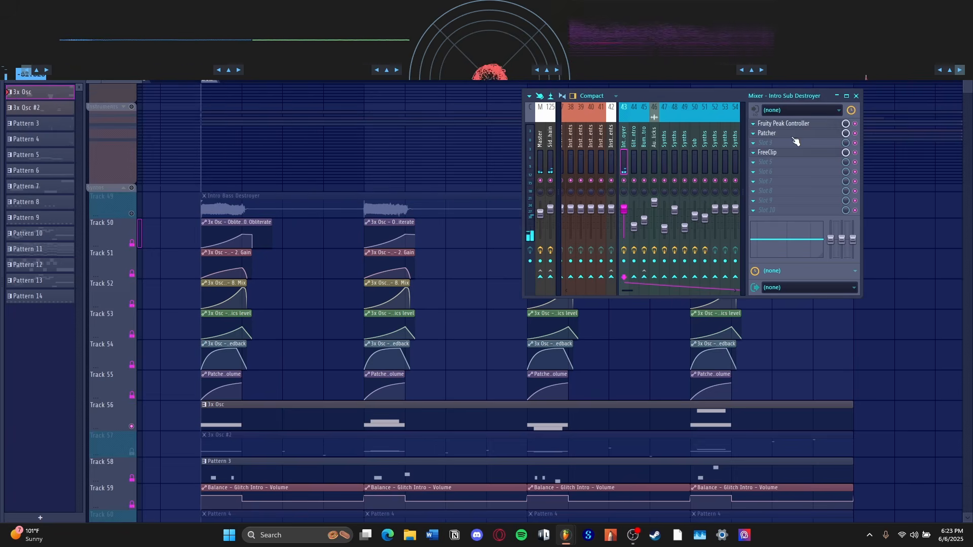
click(794, 134)
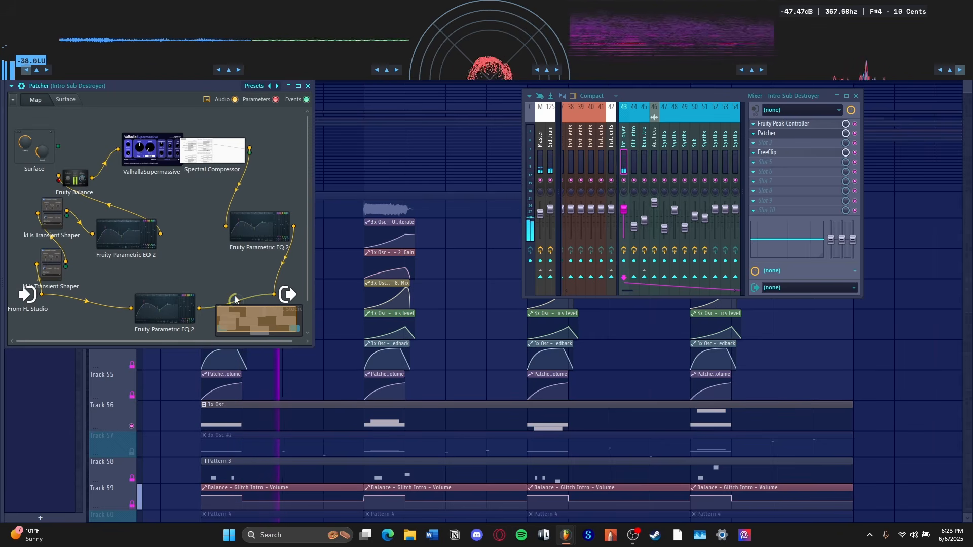
key(F12)
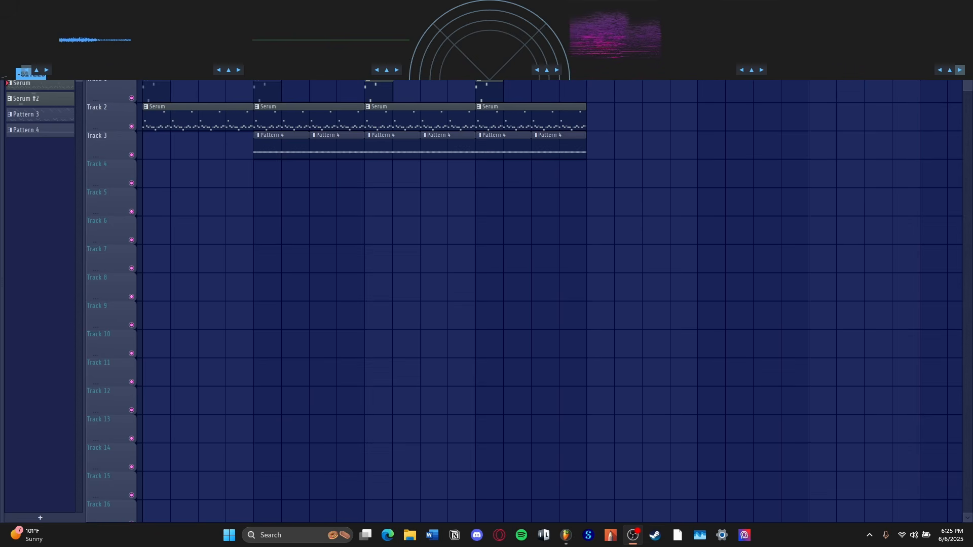
Step: Solo Track 1 and audition Serum #2 routed directly to the Patcher output
right_click(132, 97)
scroll(392, 76, up, 2)
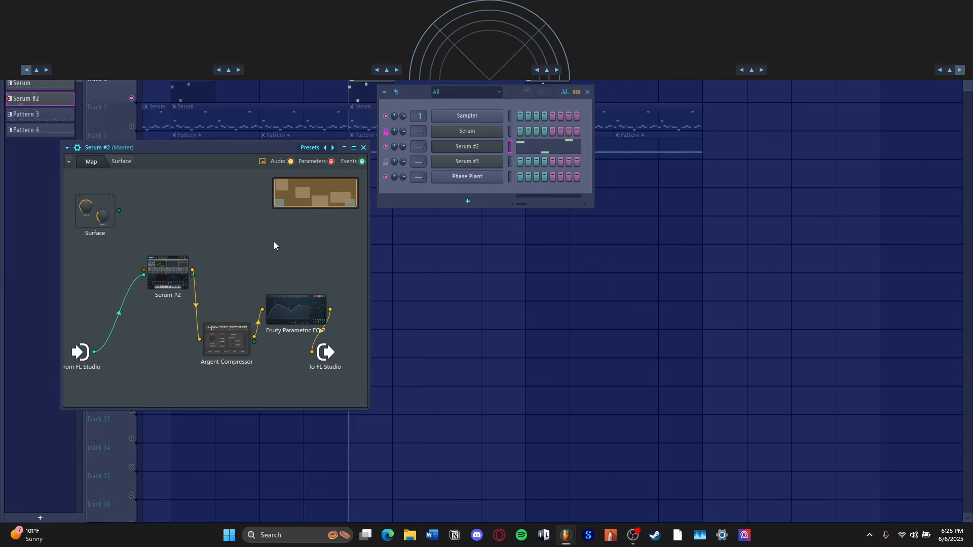
key(space)
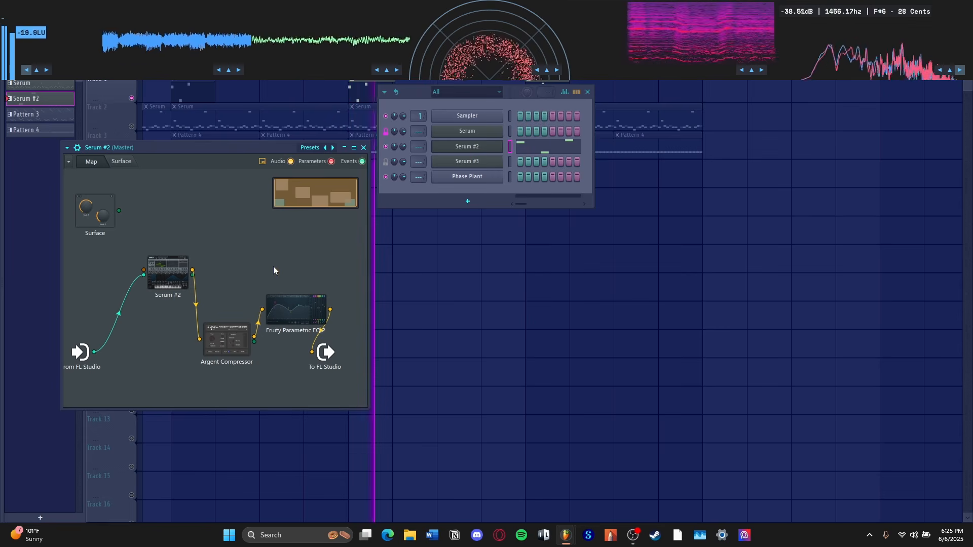
drag(192, 270, 199, 340)
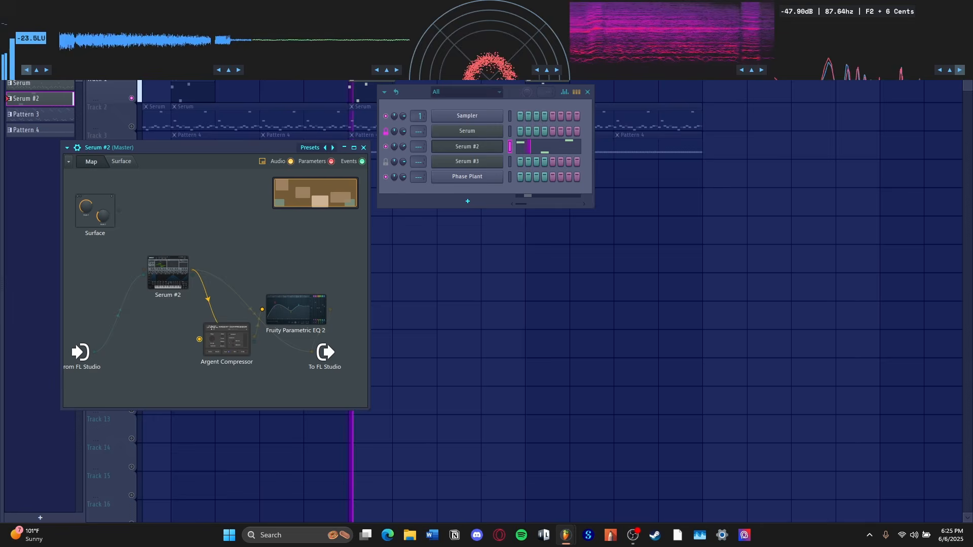
key(space)
Step: Open Serum #2, review its oscillators and effects, and switch off the reverb
double_click(169, 279)
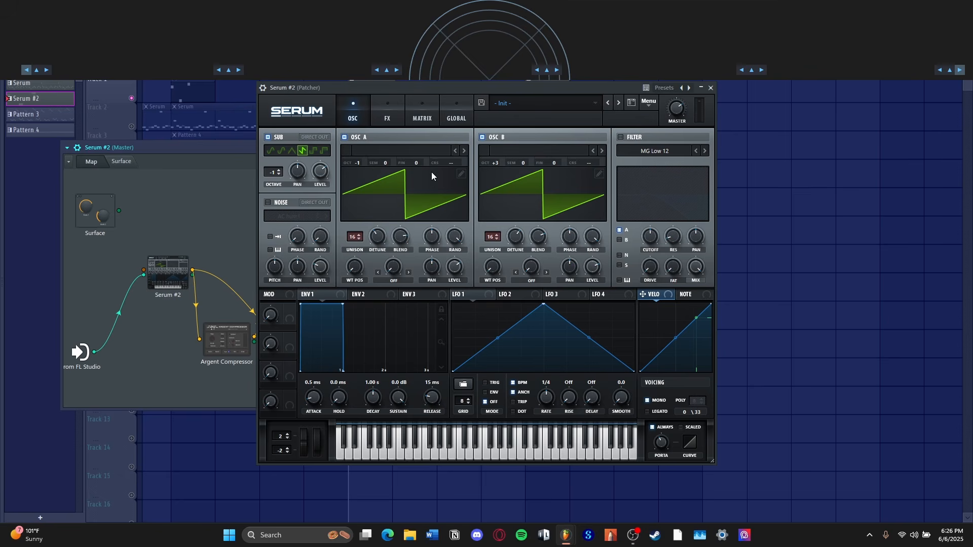
click(383, 114)
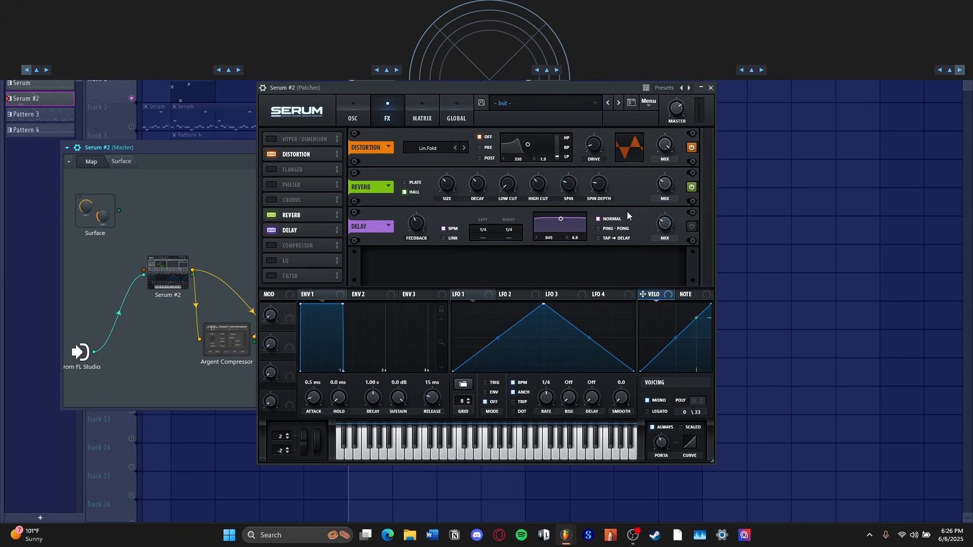
click(691, 187)
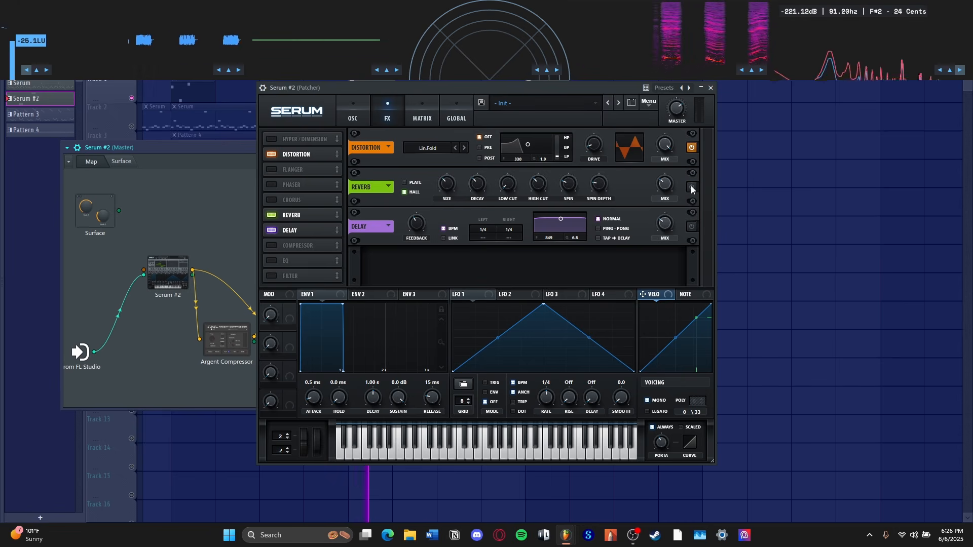
Step: Close Serum #2, move Argent Compressor up beside Fruity Parametric EQ 2, and inspect both processors' settings
click(691, 187)
key(Escape)
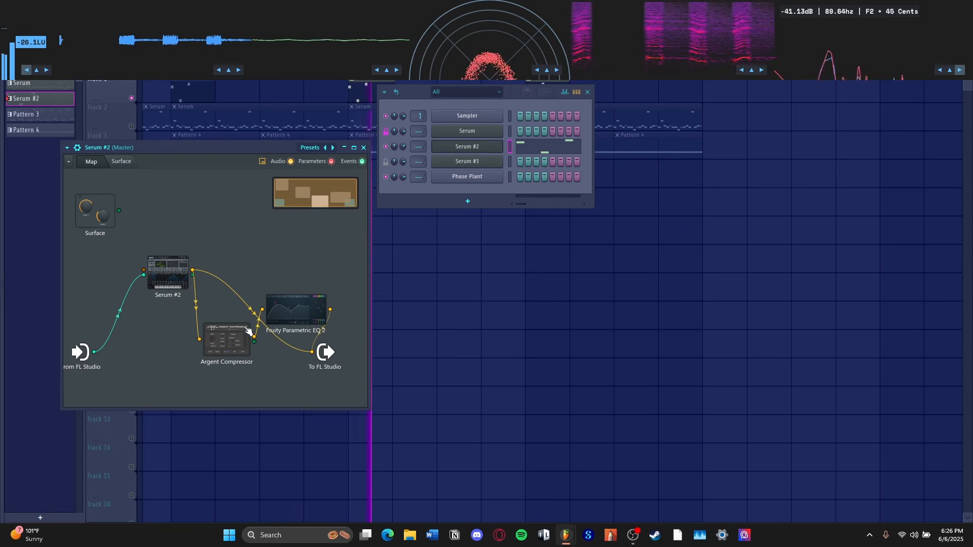
drag(248, 331, 244, 283)
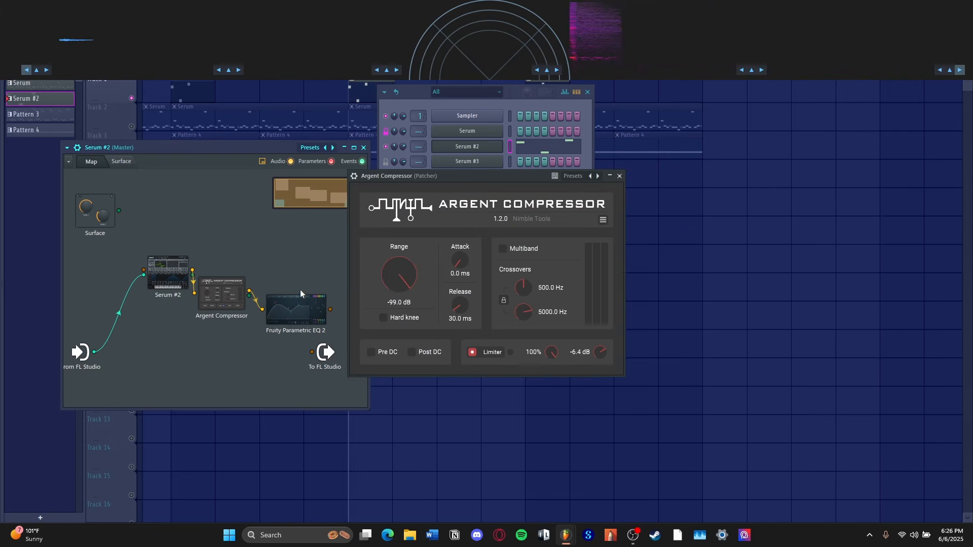
key(Escape)
click(279, 302)
key(Escape)
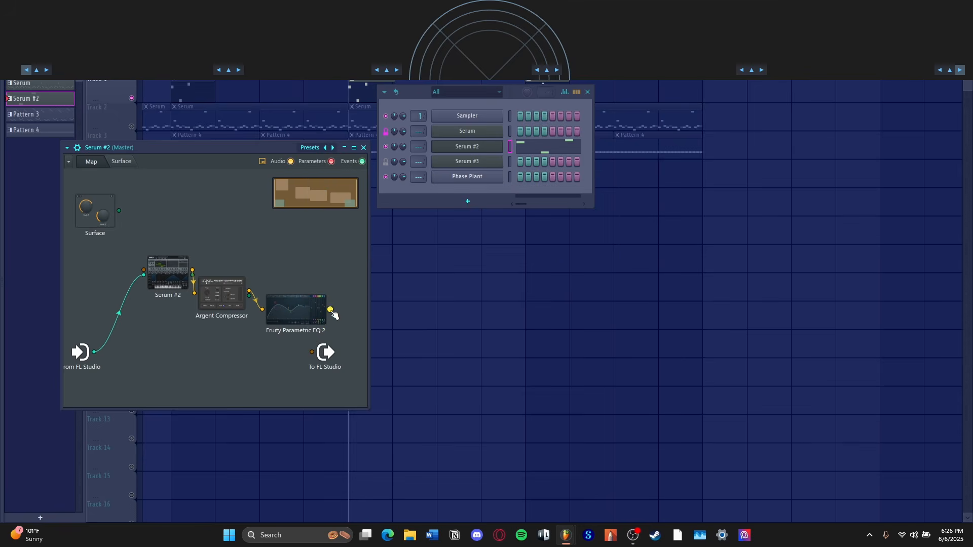
Step: Close the Patcher and audition Serum #2 through its compressor and EQ chain
key(Escape)
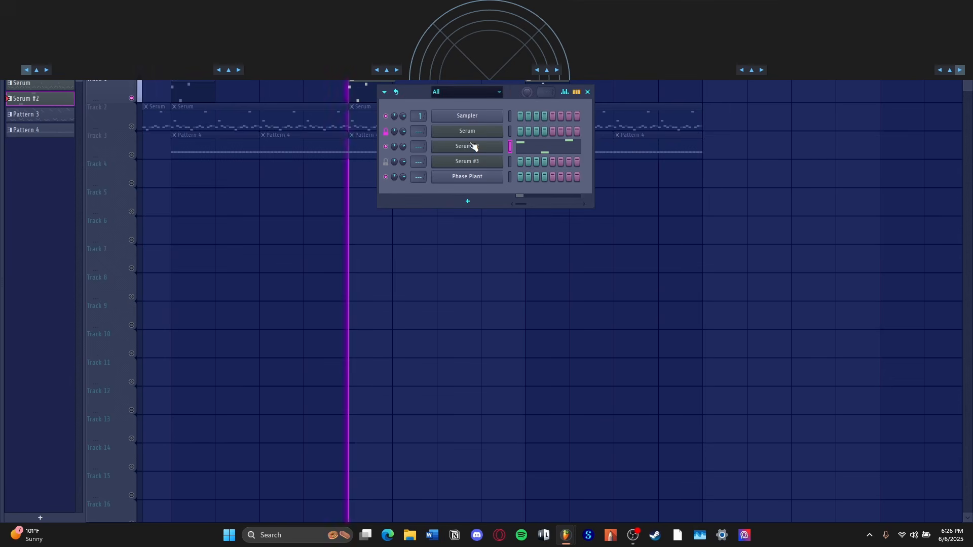
key(space)
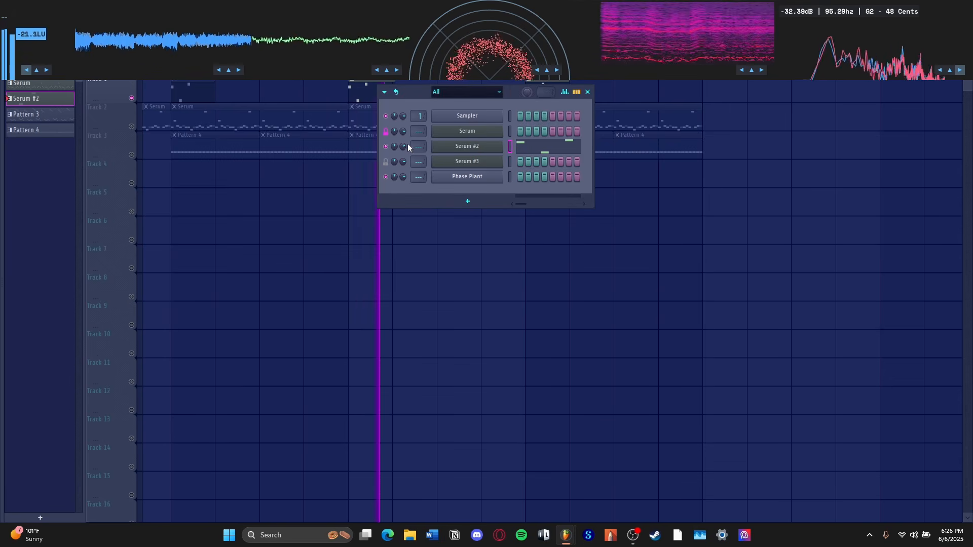
key(space)
key(Escape)
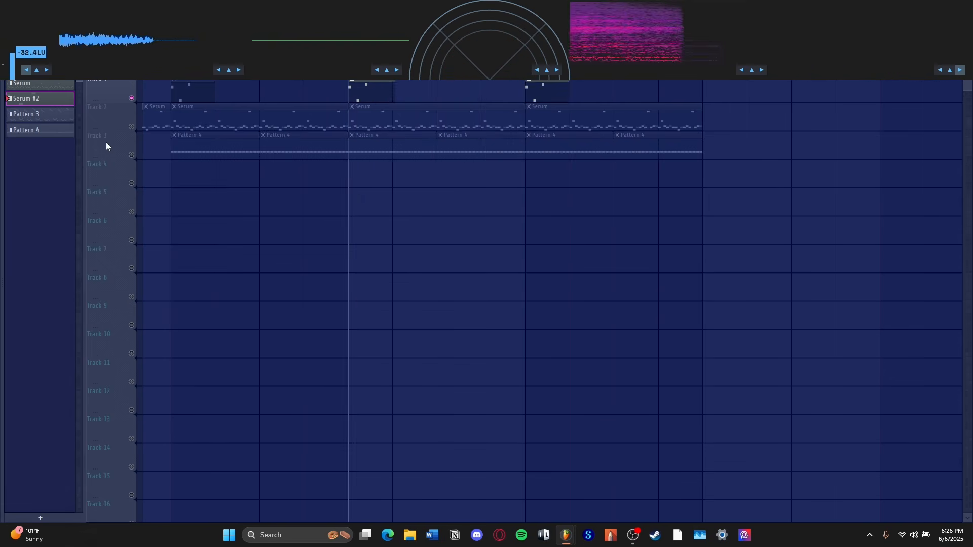
Step: Solo Track 3, audition it, and open the Phase Plant Patcher
click(106, 146)
key(F6)
key(space)
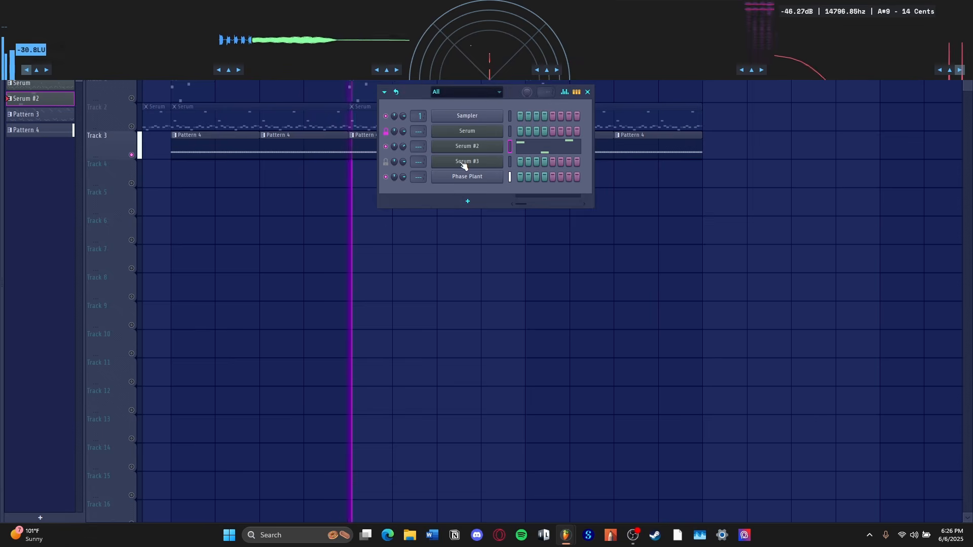
click(461, 163)
key(space)
click(461, 164)
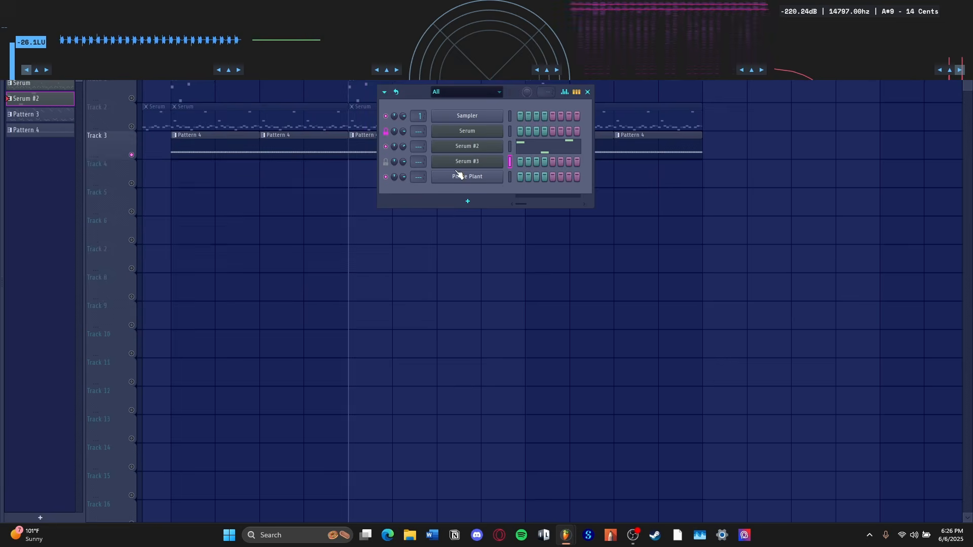
click(458, 175)
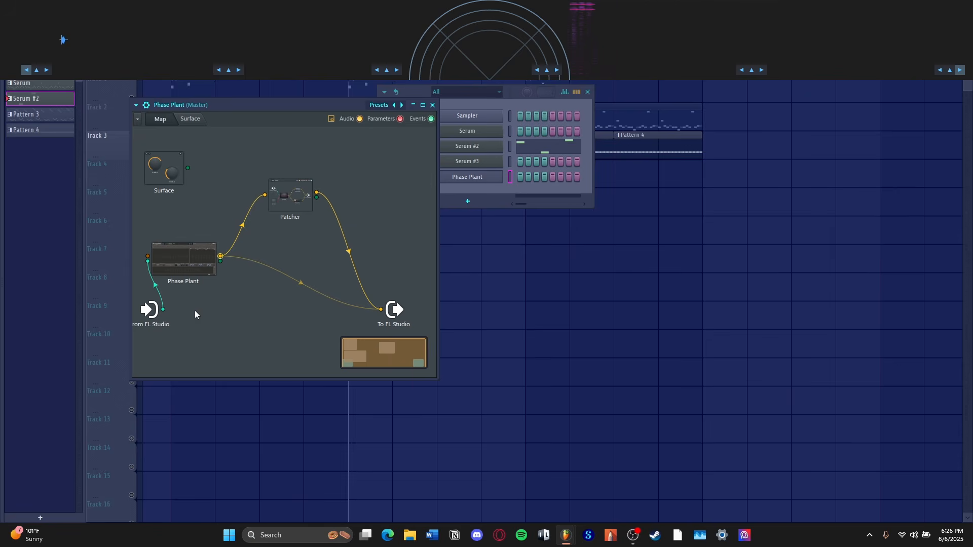
Step: Review Phase Plant's oscillators and Ring Mod, and play its repeated notes in the piano roll
click(296, 282)
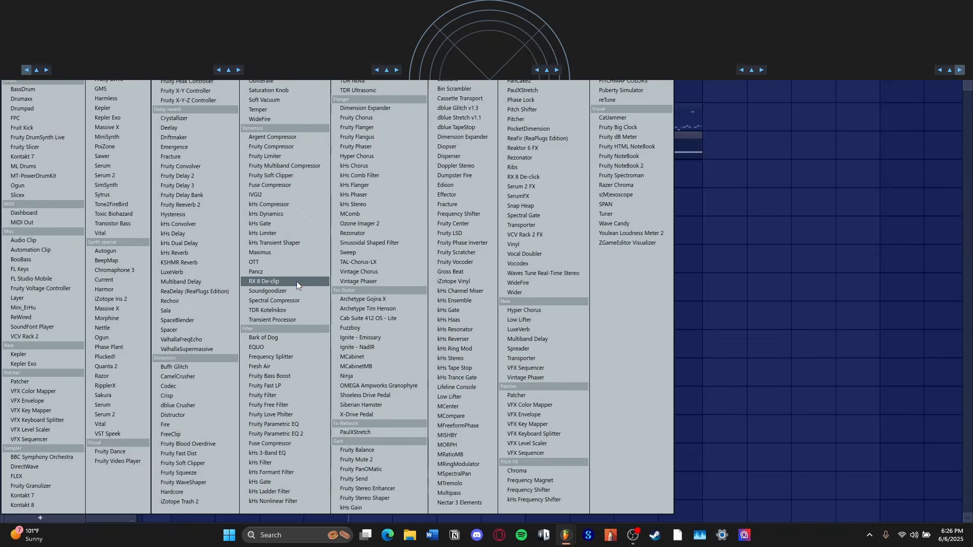
click(297, 281)
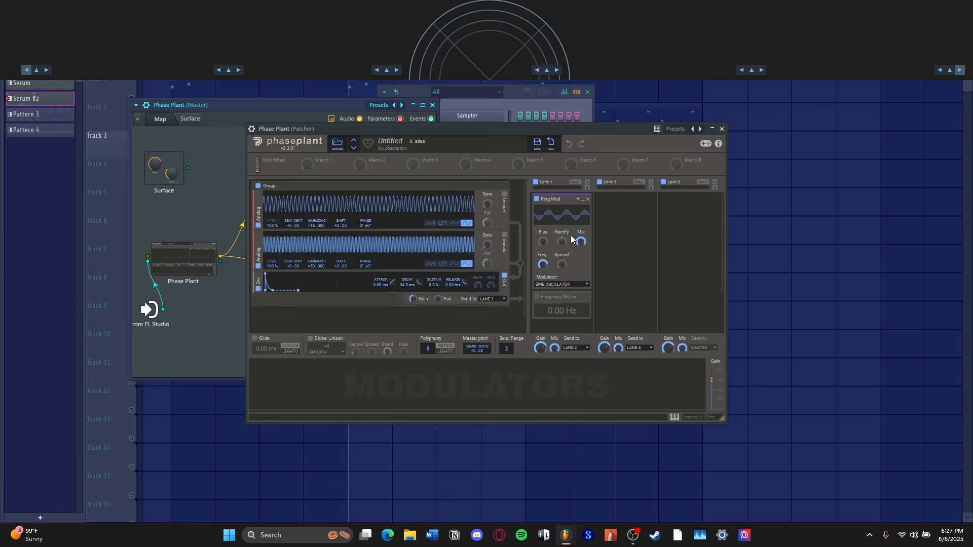
key(F7)
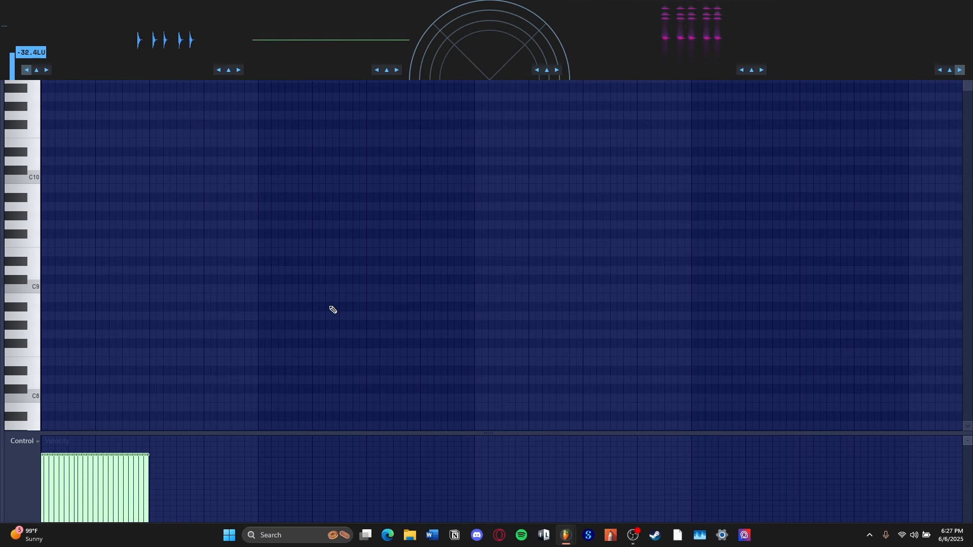
scroll(217, 299, down, 1)
key(space)
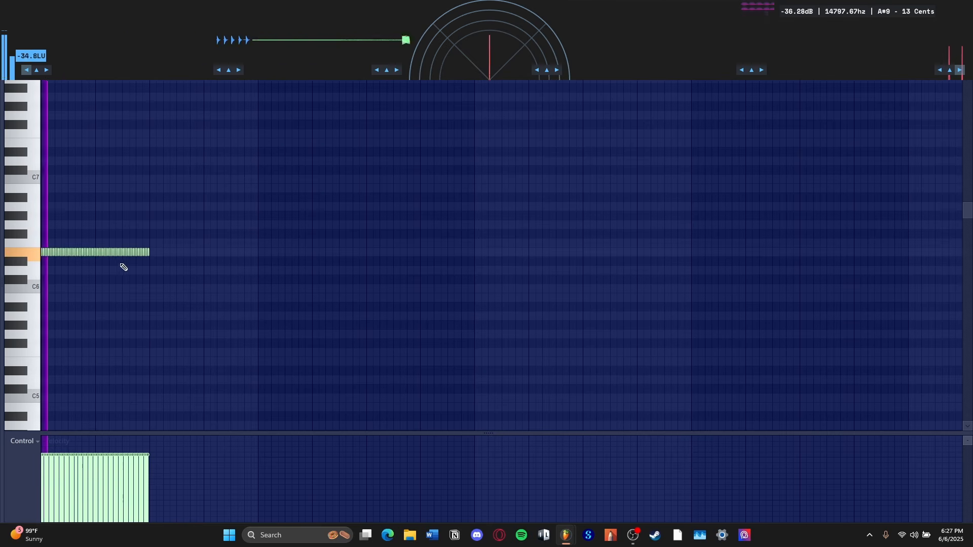
key(space)
key(F7)
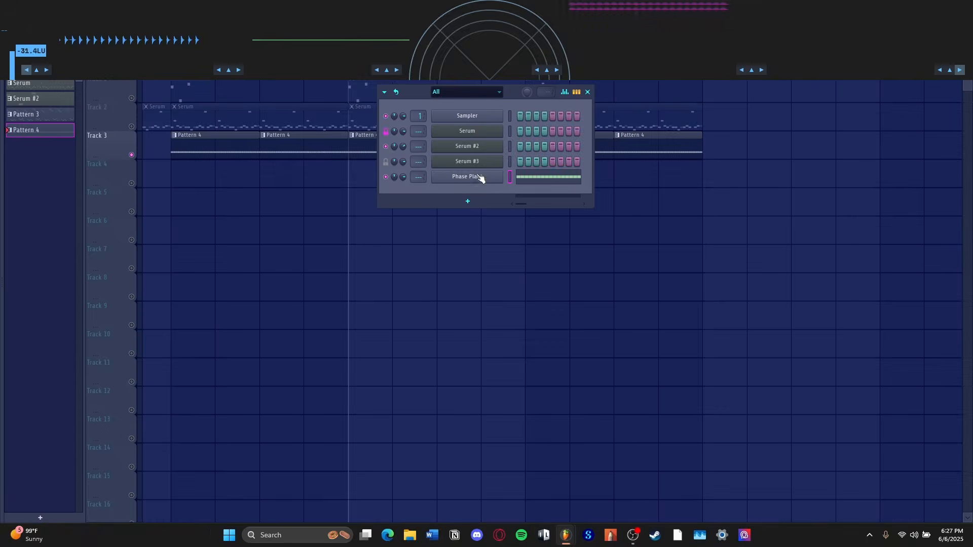
Step: Open the nested Patcher after Phase Plant and compare its Full Freq and Multiband control surfaces
click(481, 177)
double_click(293, 207)
key(Escape)
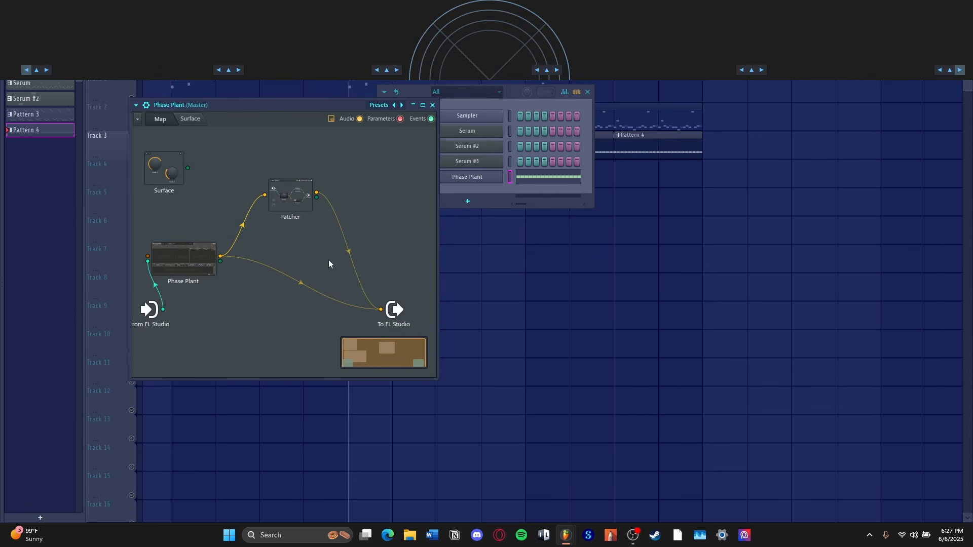
double_click(303, 198)
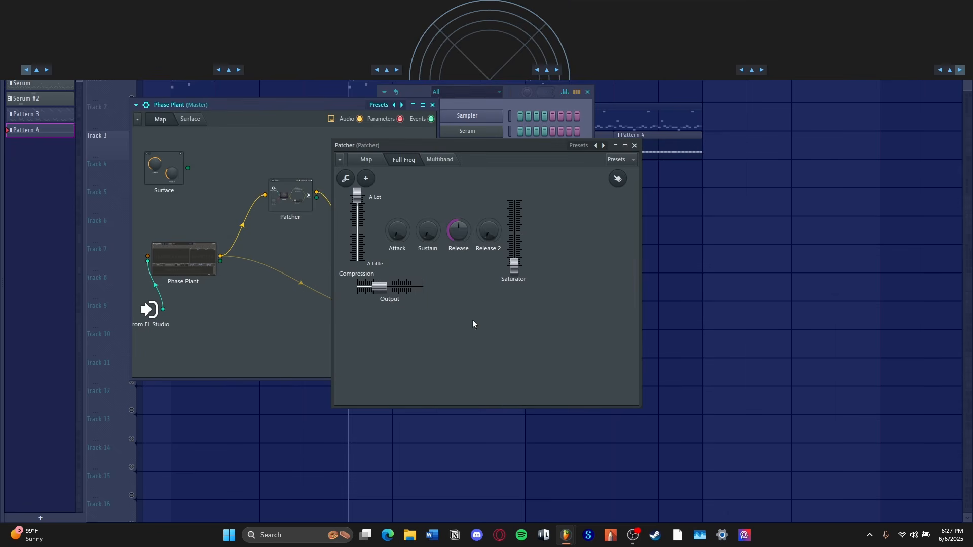
click(445, 161)
click(405, 161)
click(440, 161)
click(404, 160)
Step: Audition Phase Plant through the nested Patcher and close all open windows
key(space)
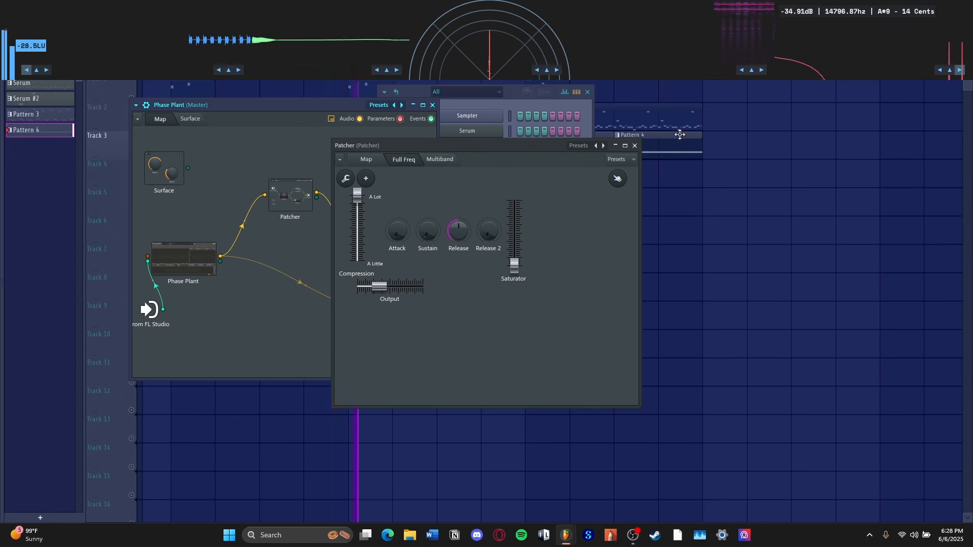
click(635, 146)
click(432, 105)
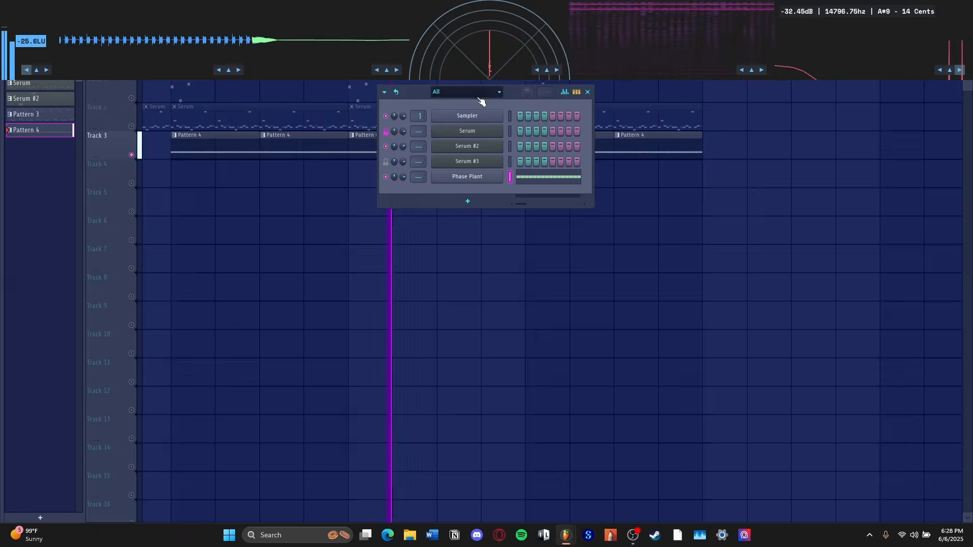
click(587, 92)
key(space)
Step: Solo Track 2 and start playing the Serum pattern
right_click(132, 98)
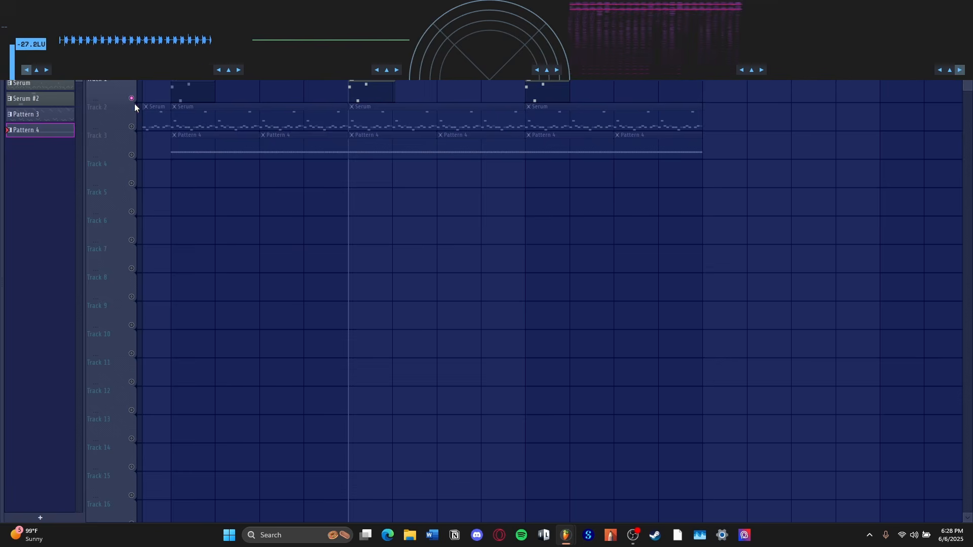
right_click(132, 126)
key(space)
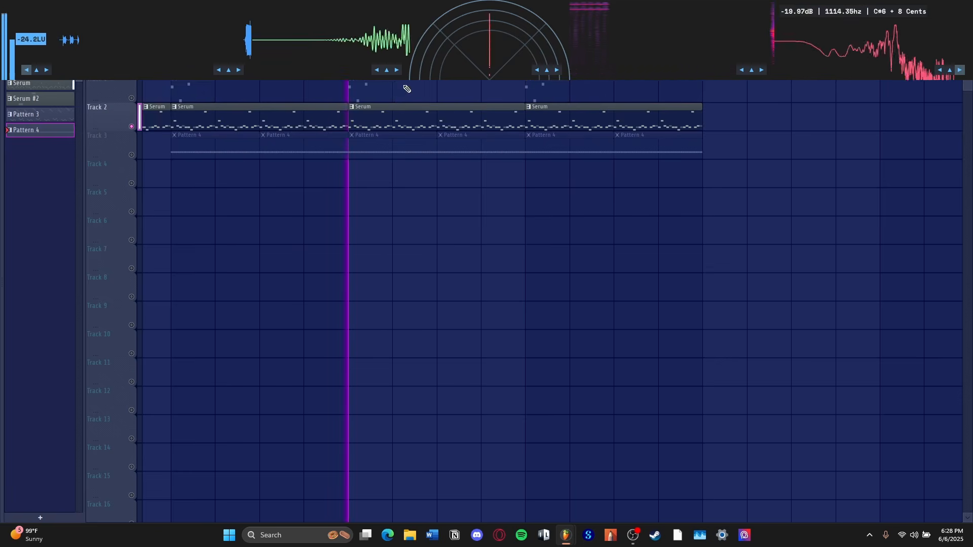
Step: Open the Serum Patcher map, move the To FL Studio node clear of FreeClip, and route Serum directly to it
key(F6)
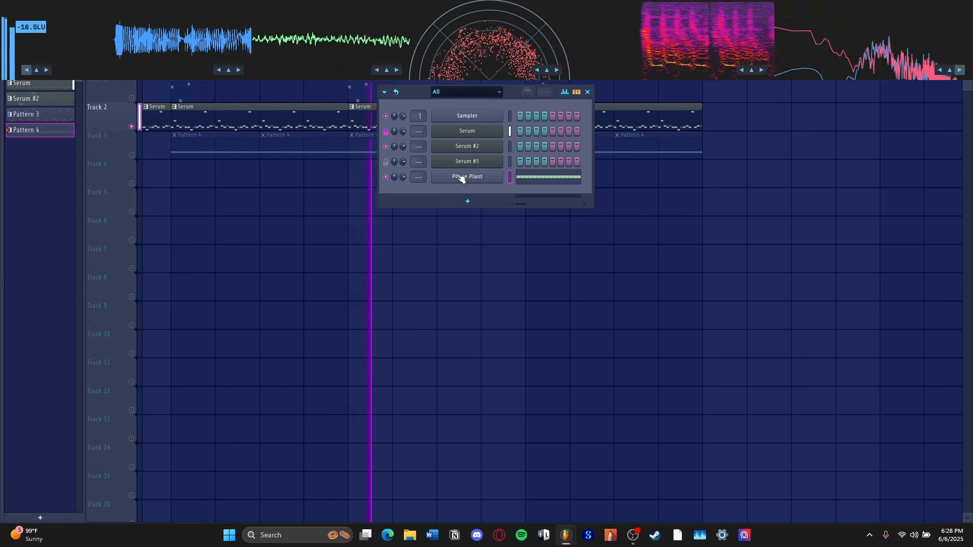
click(479, 141)
drag(492, 191, 455, 148)
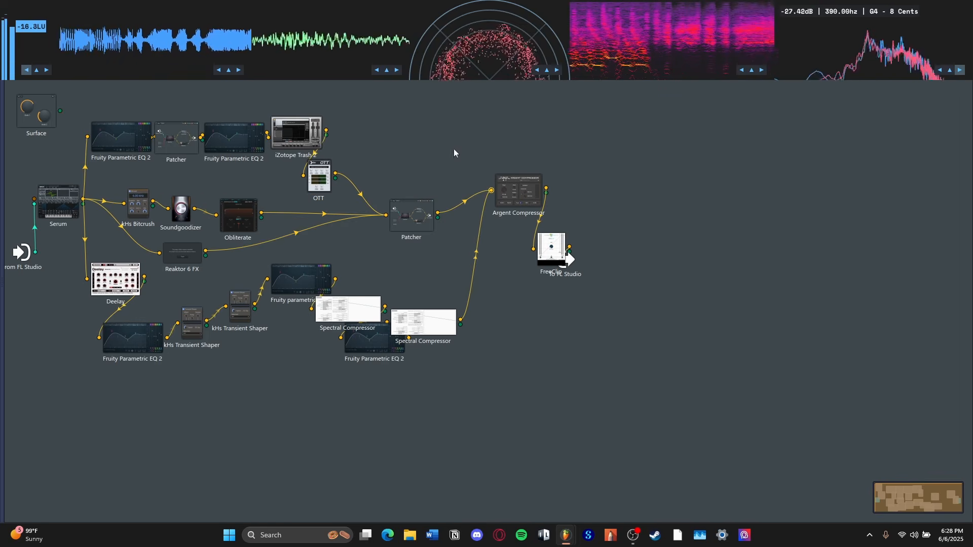
drag(569, 260, 651, 264)
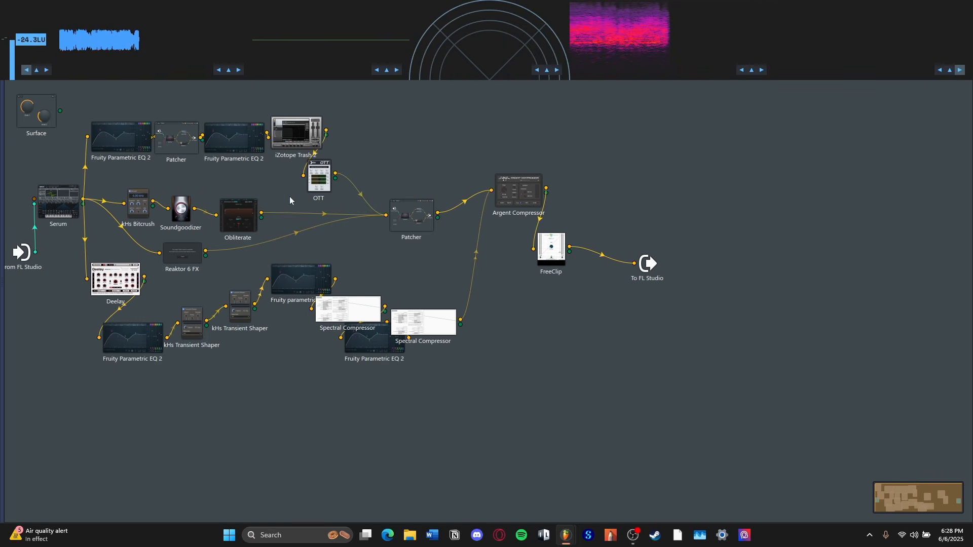
drag(77, 205, 634, 264)
Step: Review Serum's oscillators, effects, global settings and modulation matrix while auditioning the unprocessed sound
double_click(44, 218)
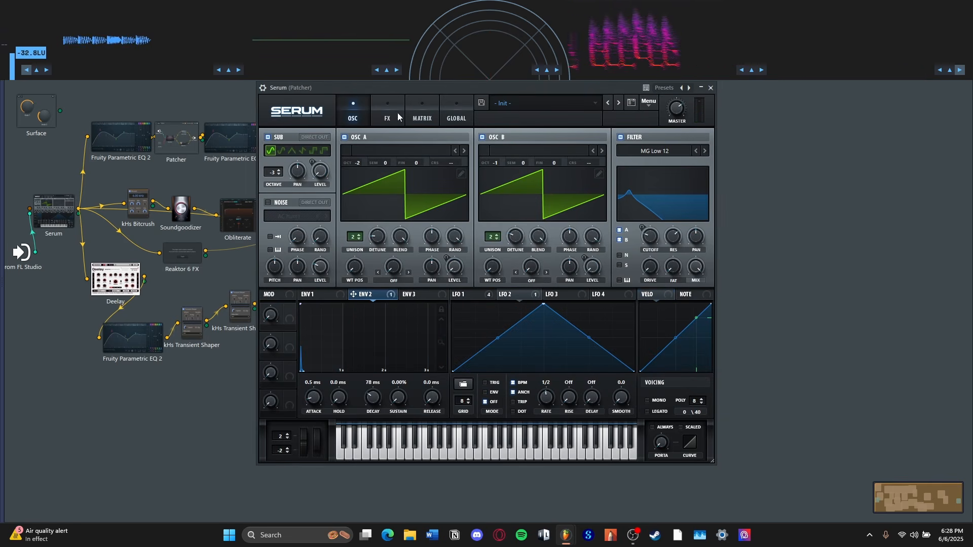
click(398, 118)
click(358, 116)
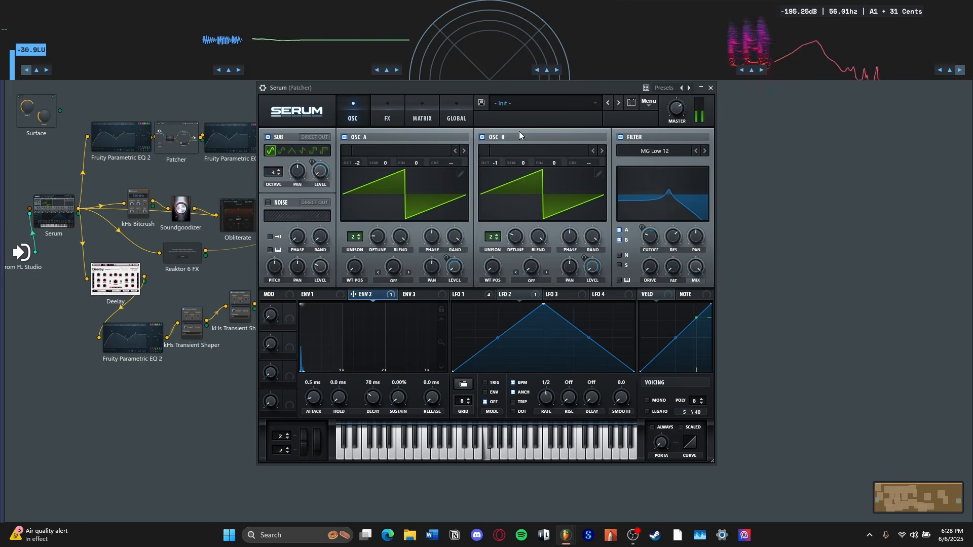
click(387, 113)
click(357, 109)
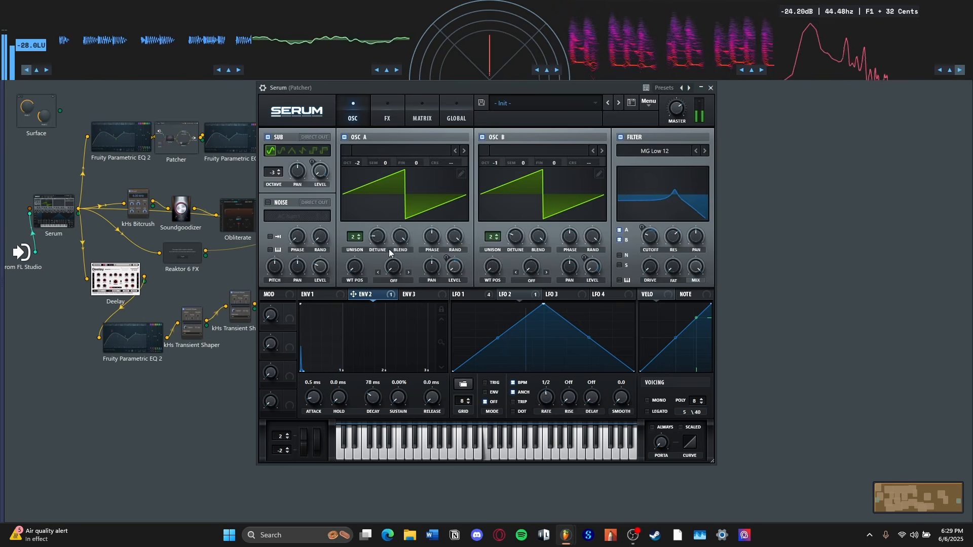
click(456, 113)
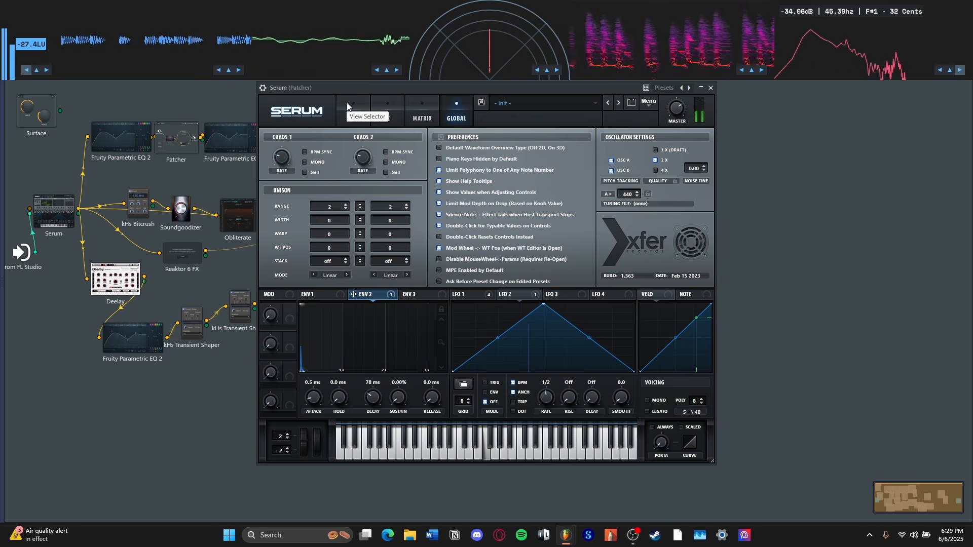
click(353, 115)
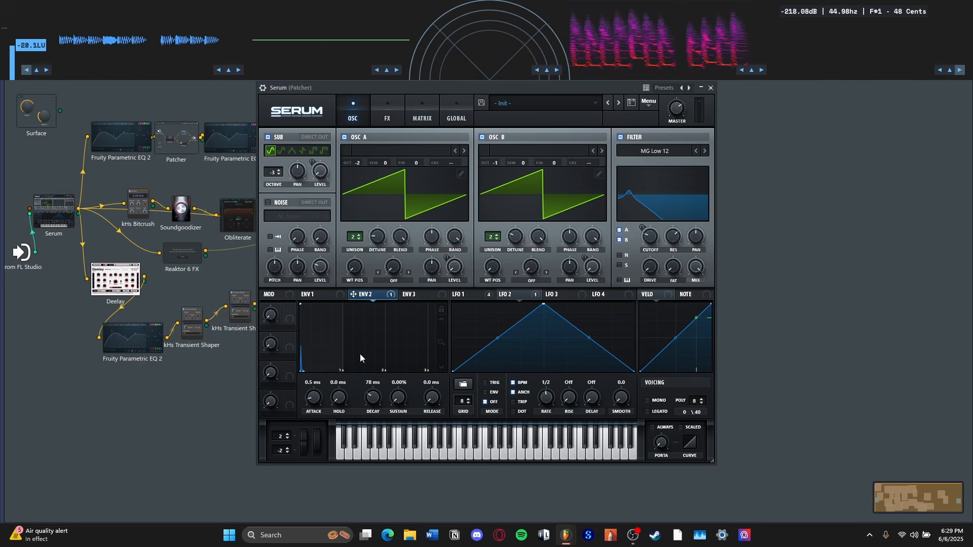
click(414, 101)
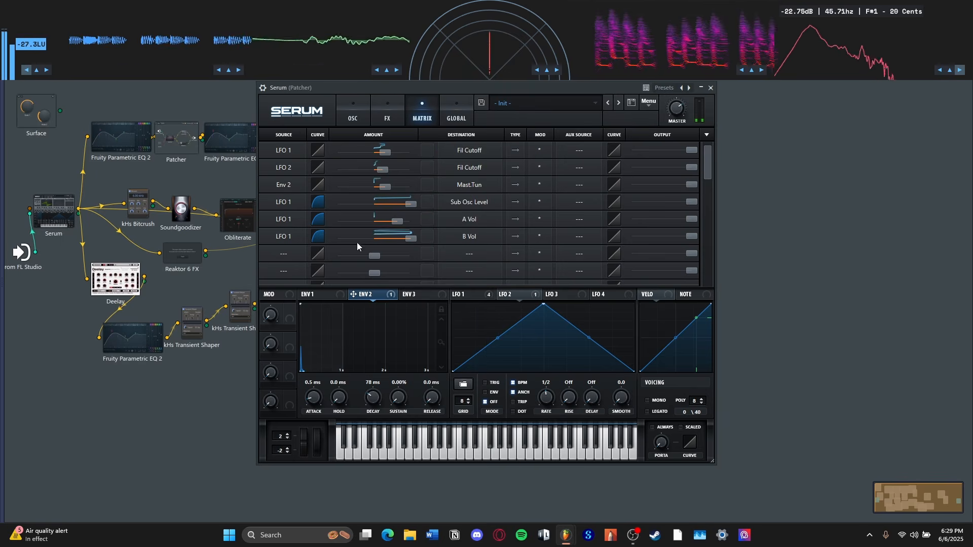
Step: Close Serum, remove its direct link to the output, and shift the upper chain's first Fruity Parametric EQ 2 left
click(711, 88)
mouse_move(638, 277)
mouse_down()
mouse_move(622, 296)
mouse_move(639, 283)
mouse_up()
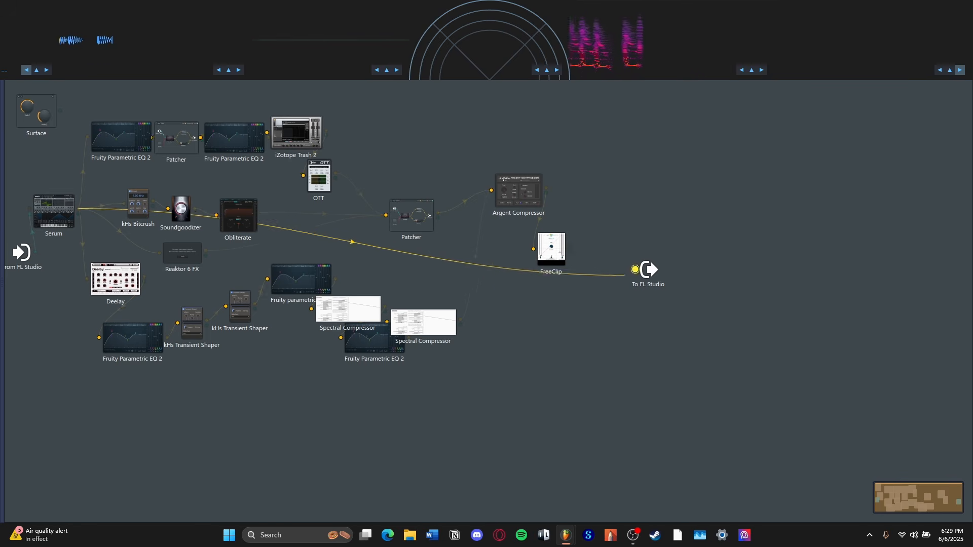
drag(152, 141, 126, 136)
drag(584, 259, 635, 270)
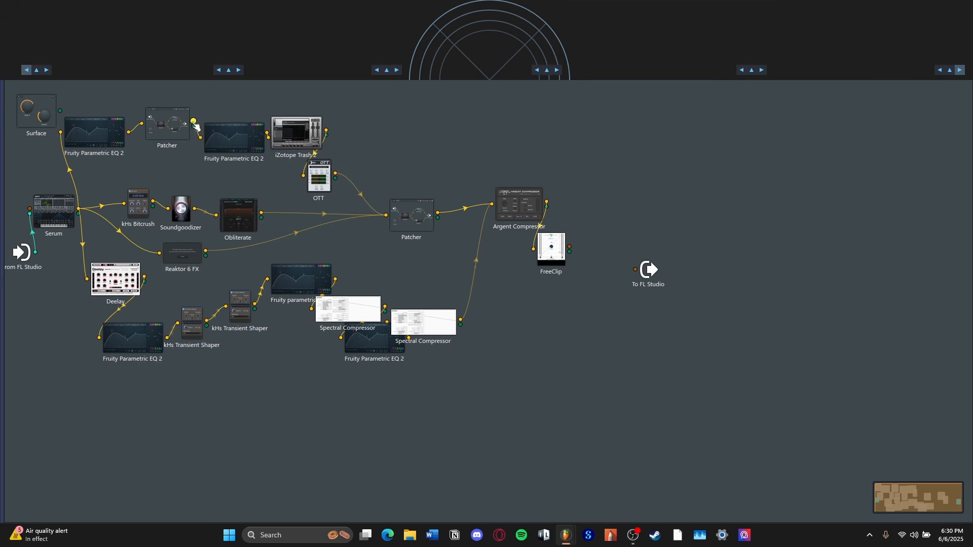
Step: Route the upper chain's nested Patcher to the output and inspect its distortion chain
drag(193, 122, 635, 270)
click(167, 127)
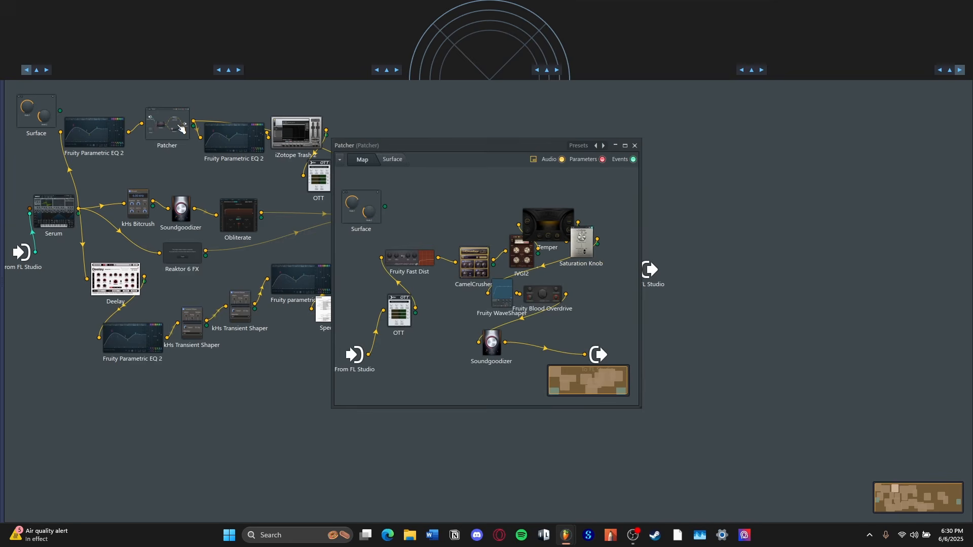
click(635, 146)
Step: Move the upper chain's second Fruity Parametric EQ 2 upward, route it to the output, and audition its low-end curve
drag(244, 159, 231, 127)
click(226, 122)
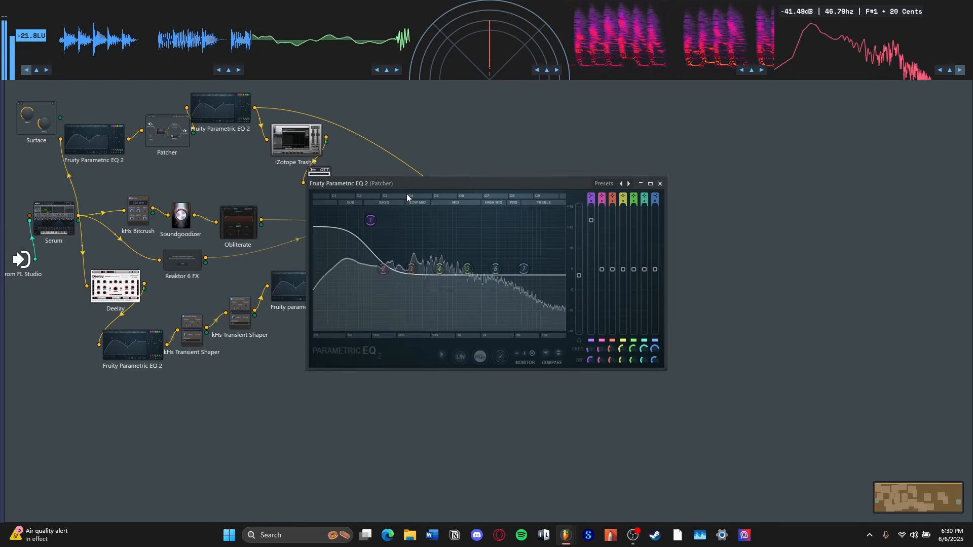
key(Escape)
Step: Open the upper chain's first Fruity Parametric EQ 2 and slightly raise band 1's level while auditioning the sound
click(115, 134)
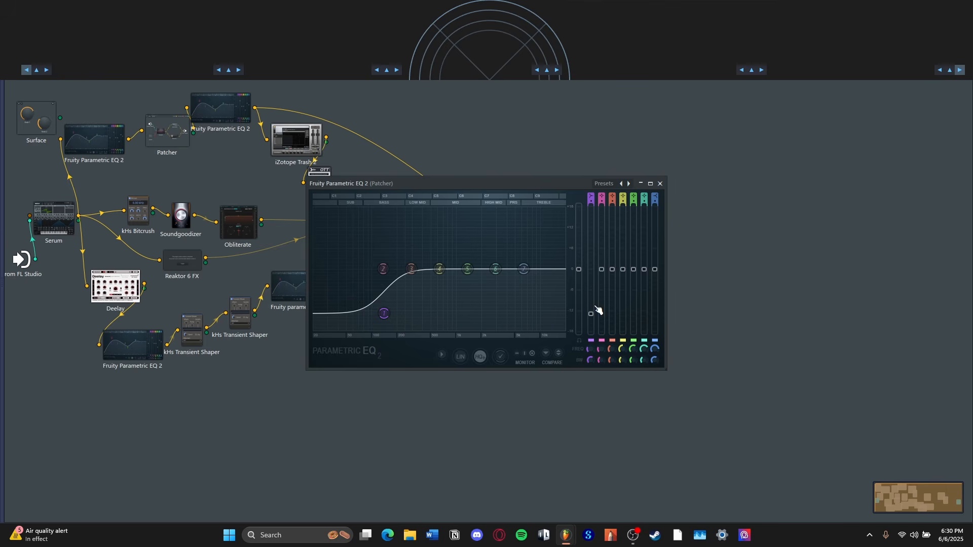
click(591, 314)
key(space)
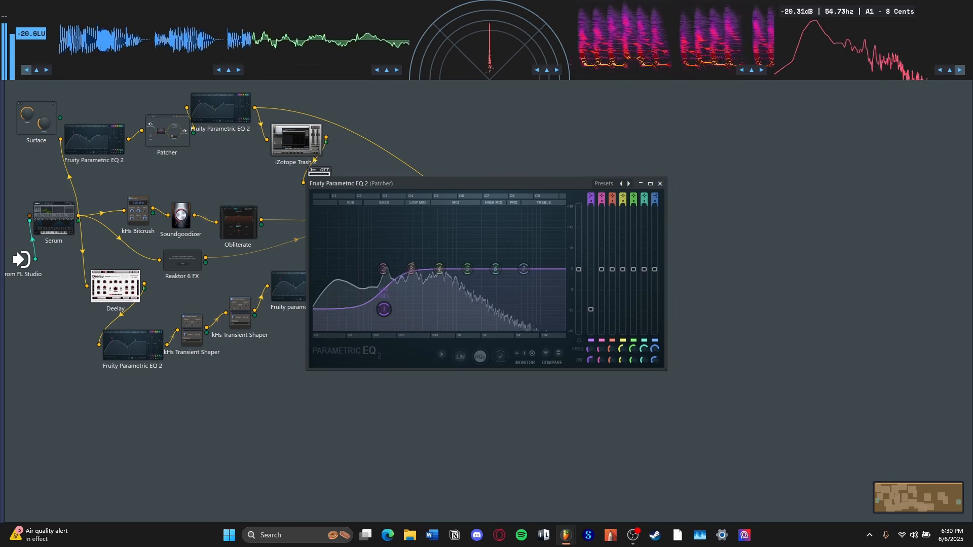
Step: Inspect the upper chain's second Fruity Parametric EQ 2 and disconnect it from the output
click(180, 172)
click(213, 115)
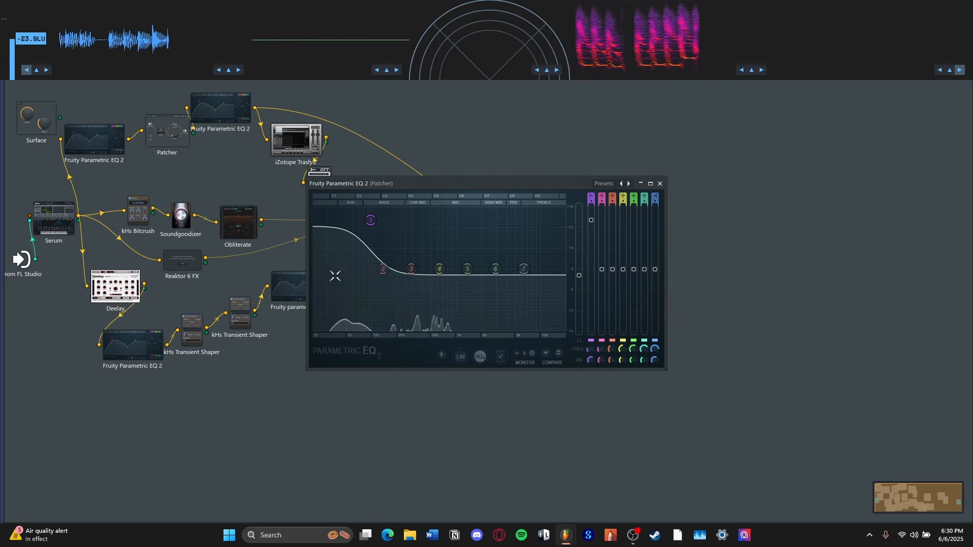
click(660, 183)
drag(637, 277, 591, 333)
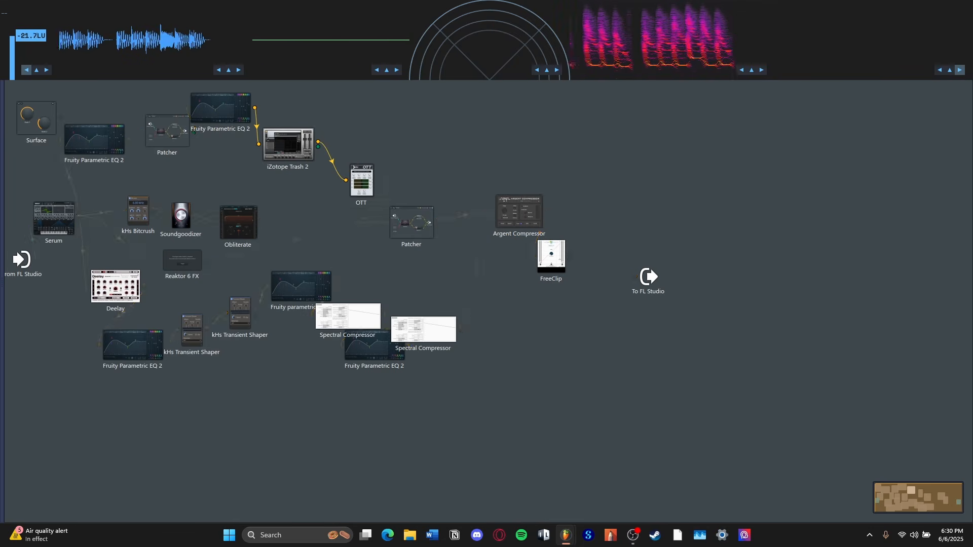
Step: Route iZotope Trash 2 to the output, dismiss its preset manager, and audition it with the Mix slider nudged slightly toward dry
click(287, 145)
key(Escape)
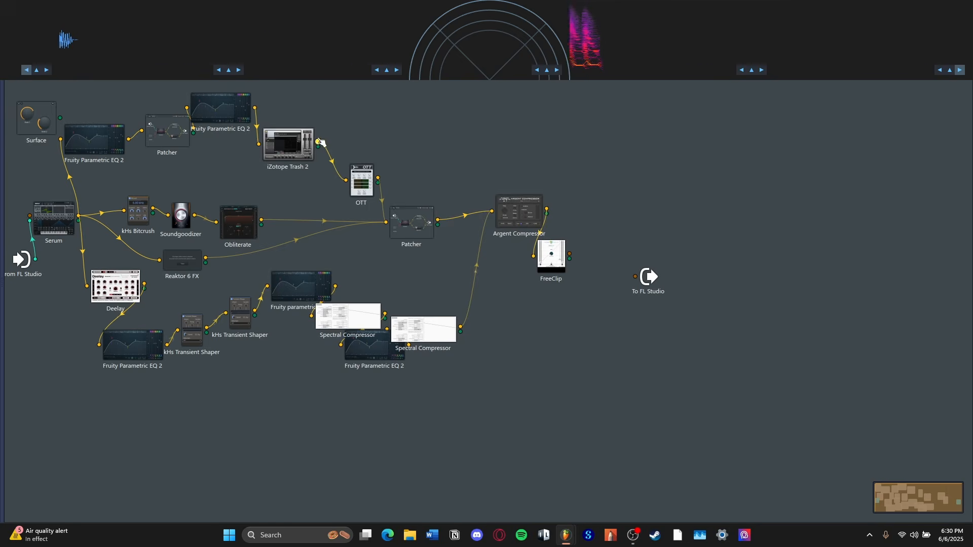
click(287, 142)
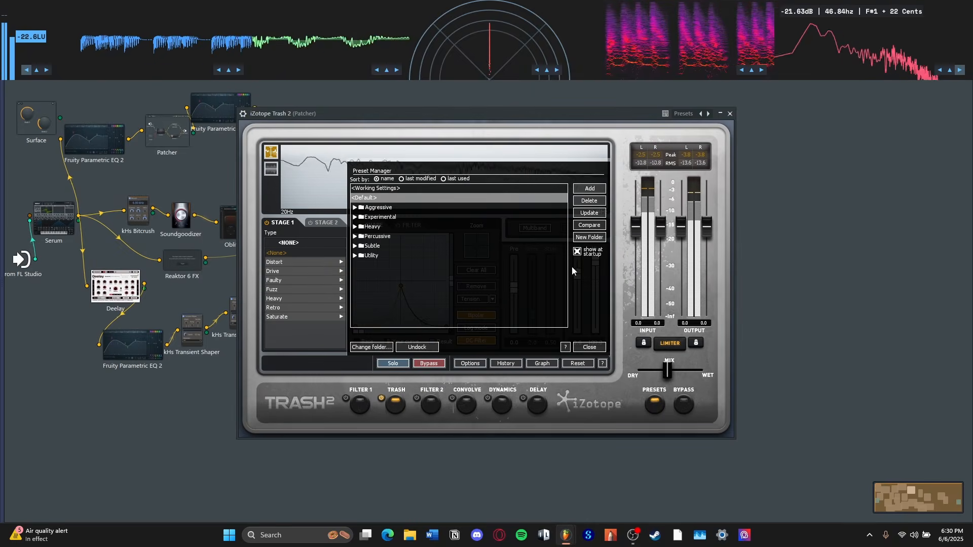
click(593, 348)
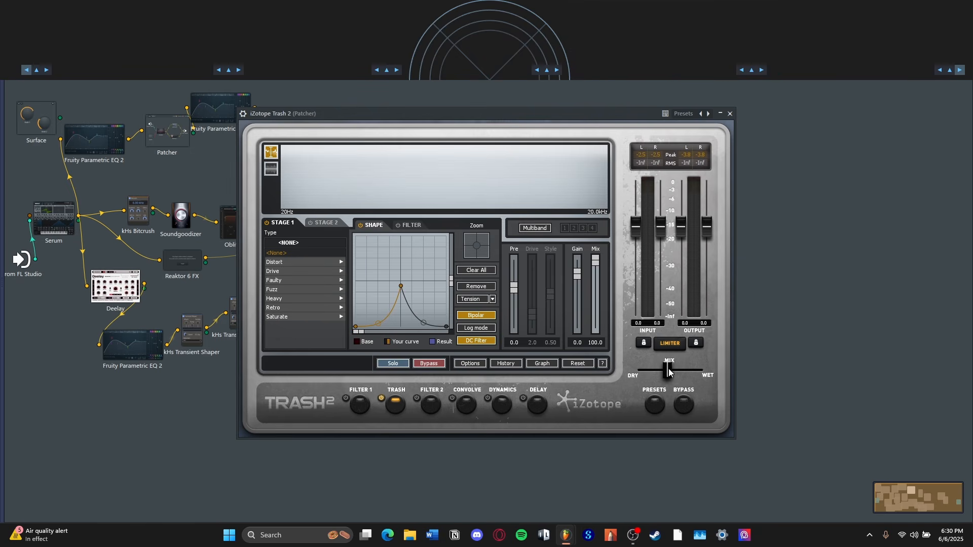
mouse_move(668, 369)
mouse_down()
mouse_move(582, 369)
mouse_move(702, 374)
mouse_move(667, 373)
mouse_up()
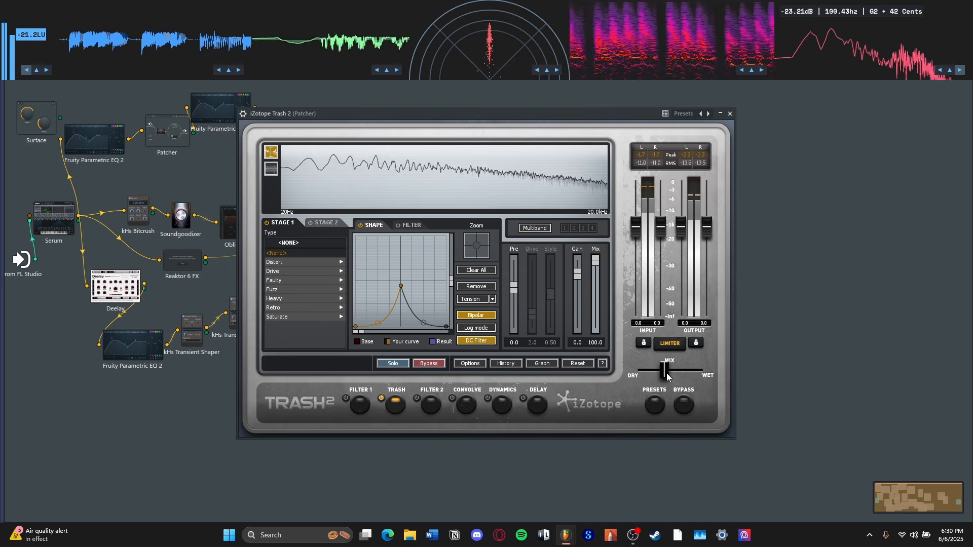
key(Escape)
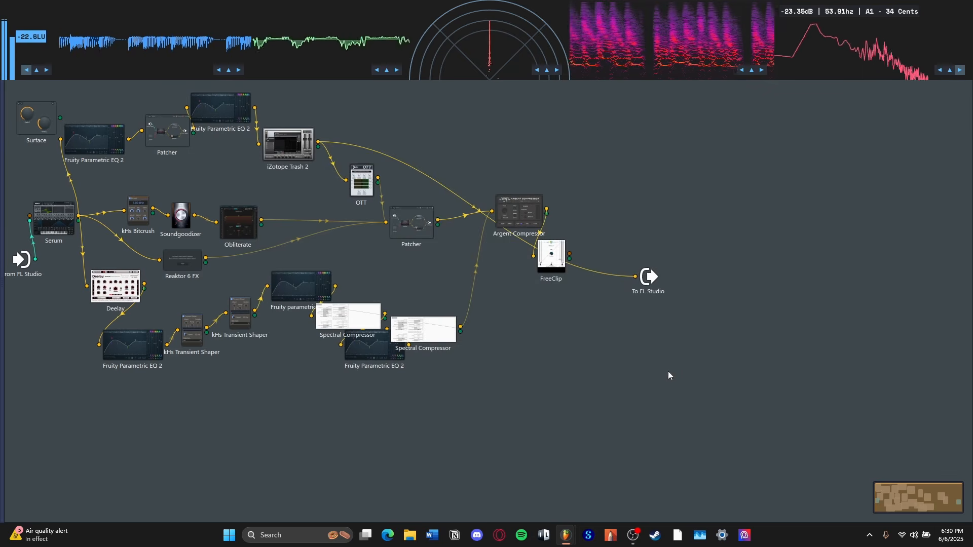
Step: Route OTT to the output and audition its multiband compression settings
key(space)
key(space)
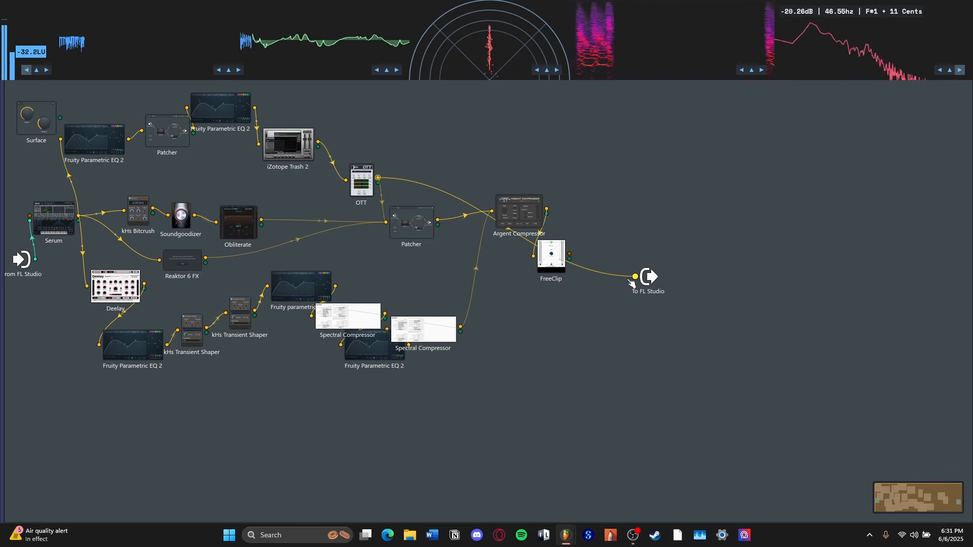
click(369, 189)
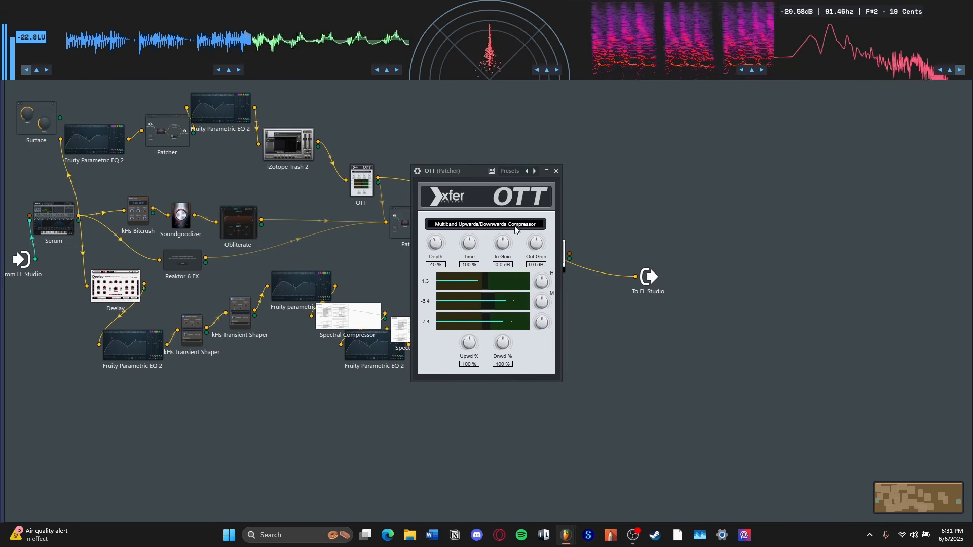
key(Escape)
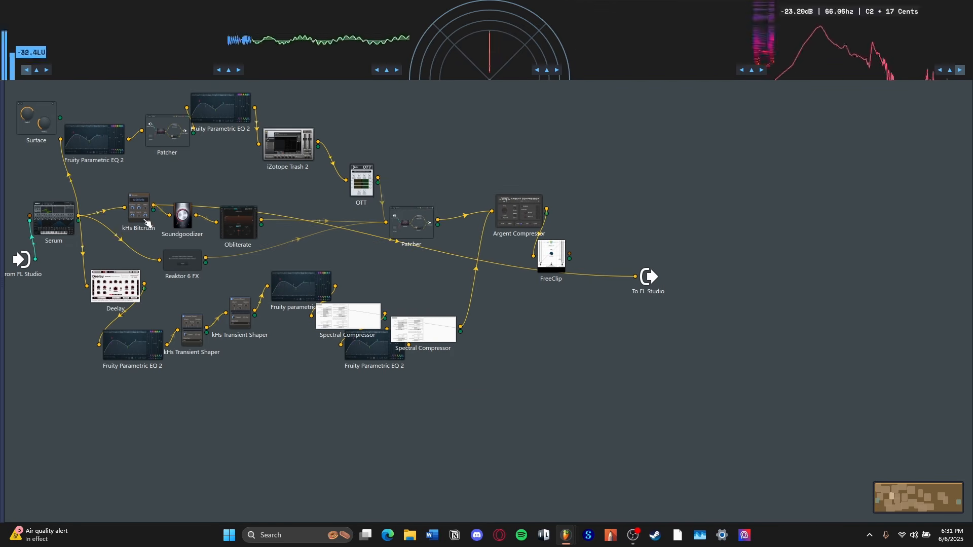
Step: Audition kHs Bitcrush and Soundgoodizer in turn, routing each directly to the output and inspecting its settings
click(147, 223)
click(556, 167)
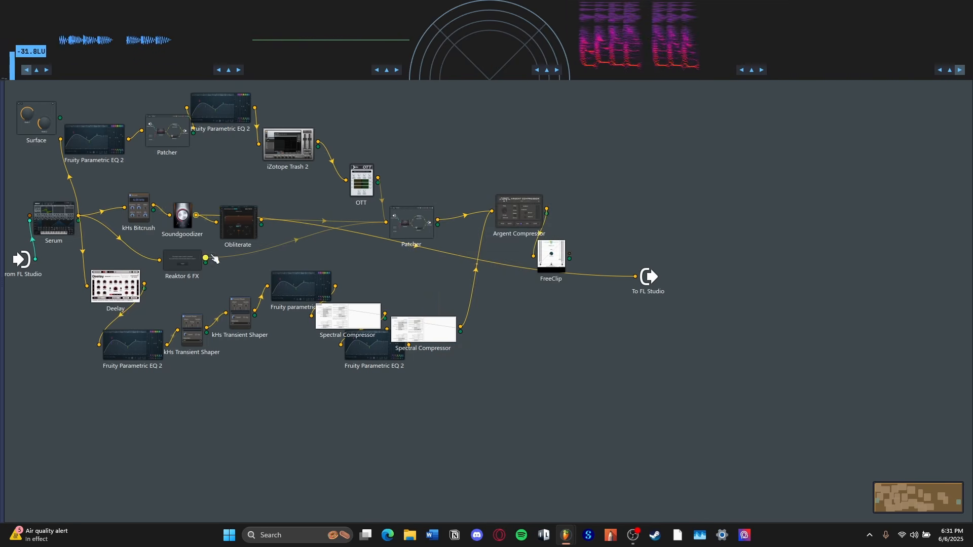
click(182, 216)
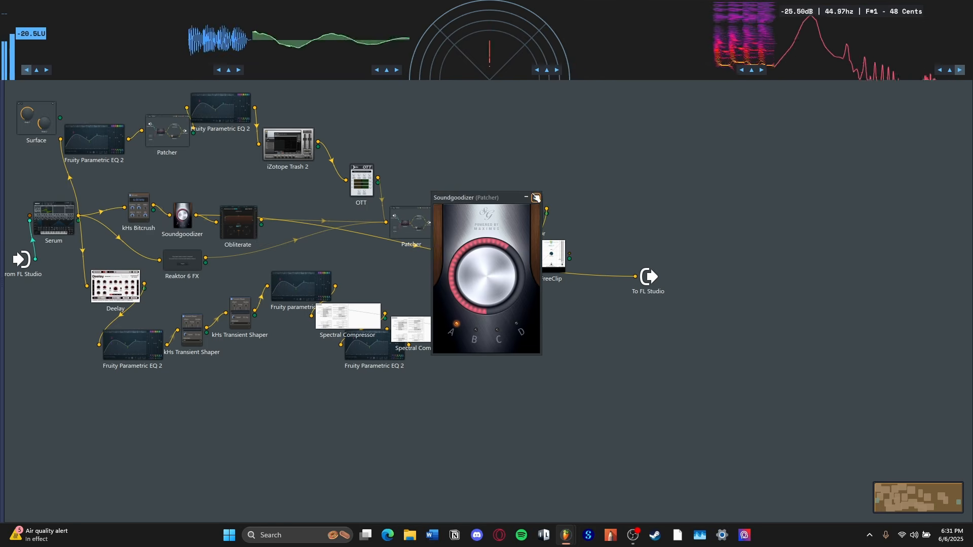
click(536, 198)
Step: Audition Obliterate and the parallel Reaktor 6 FX in turn, routing each directly to the output and inspecting its settings
click(252, 223)
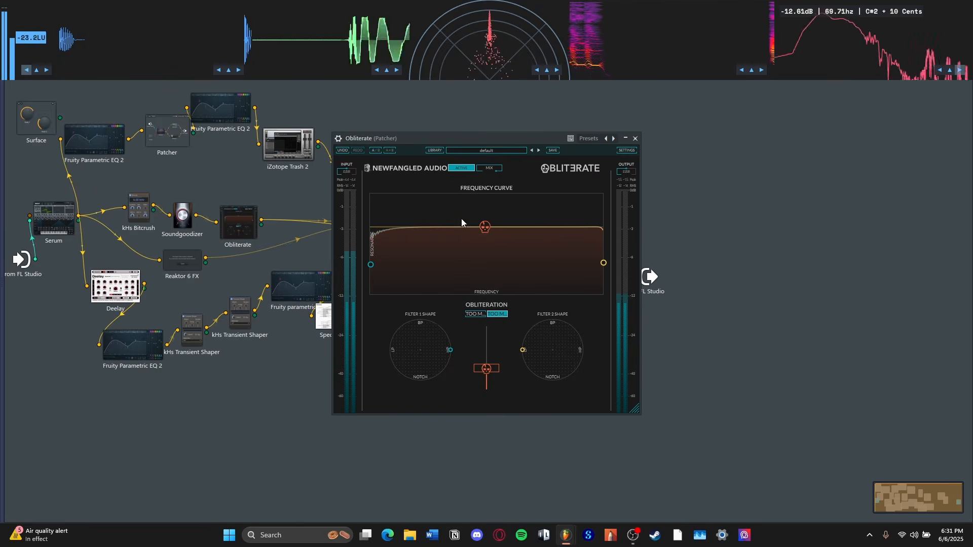
click(636, 139)
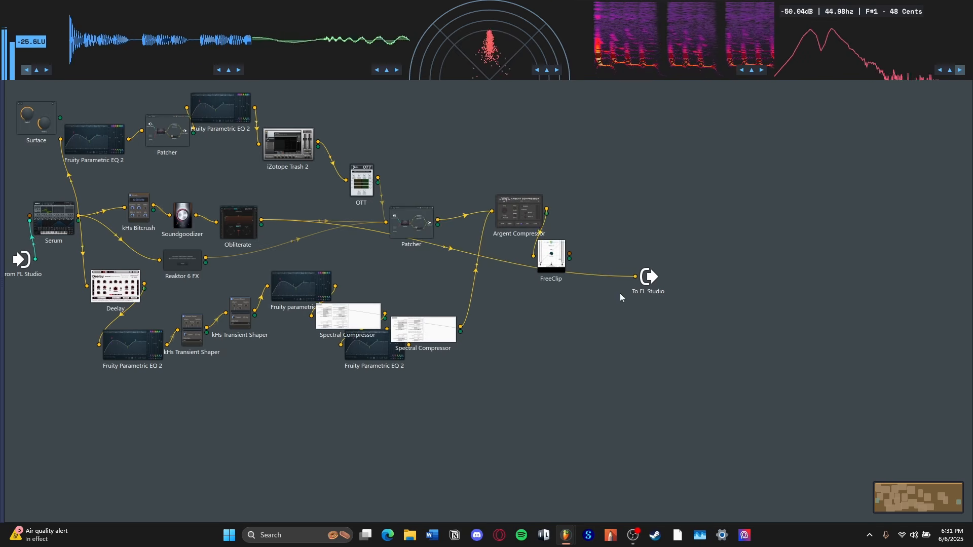
drag(635, 279, 601, 343)
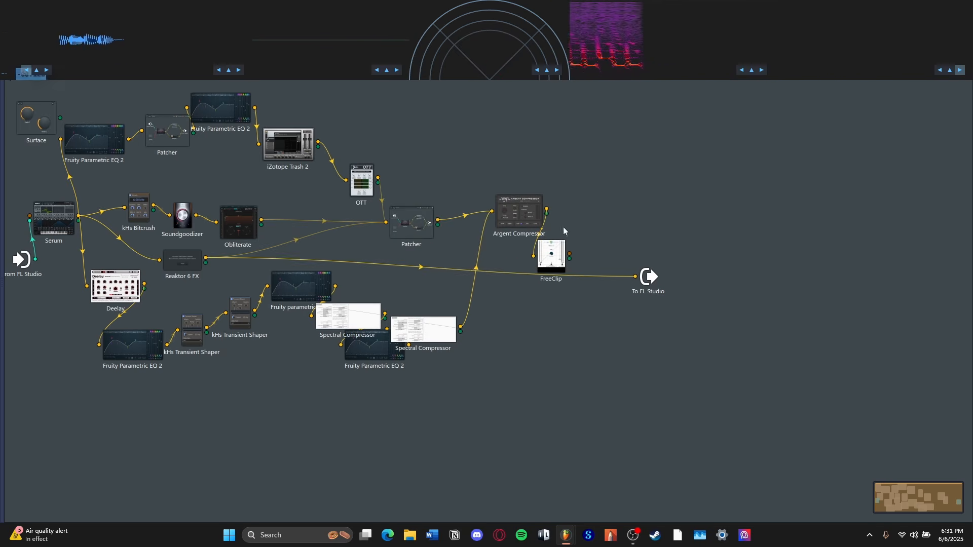
click(177, 265)
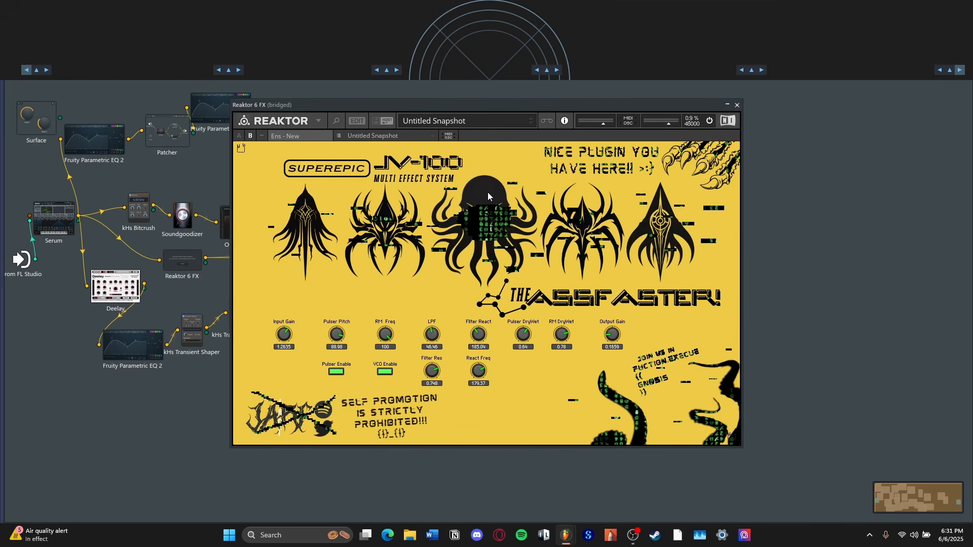
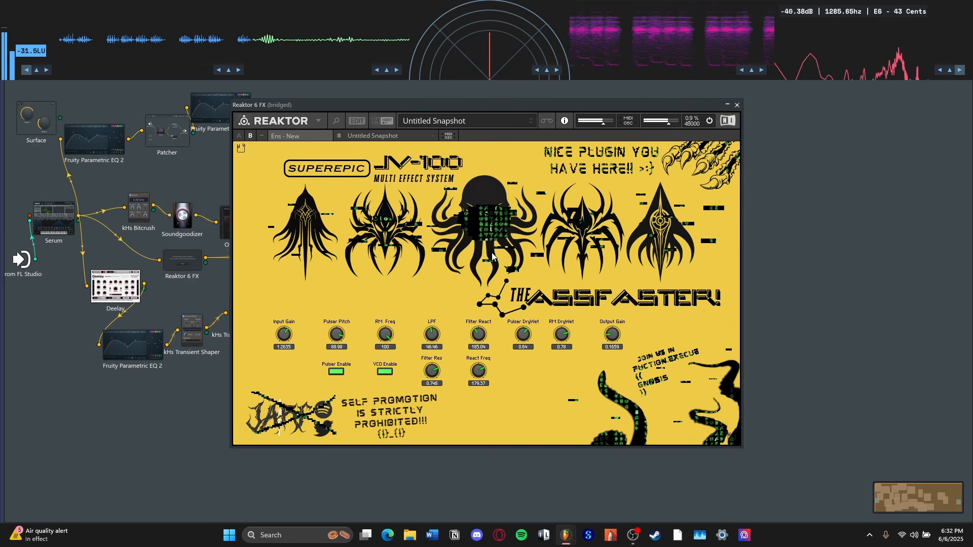
click(737, 106)
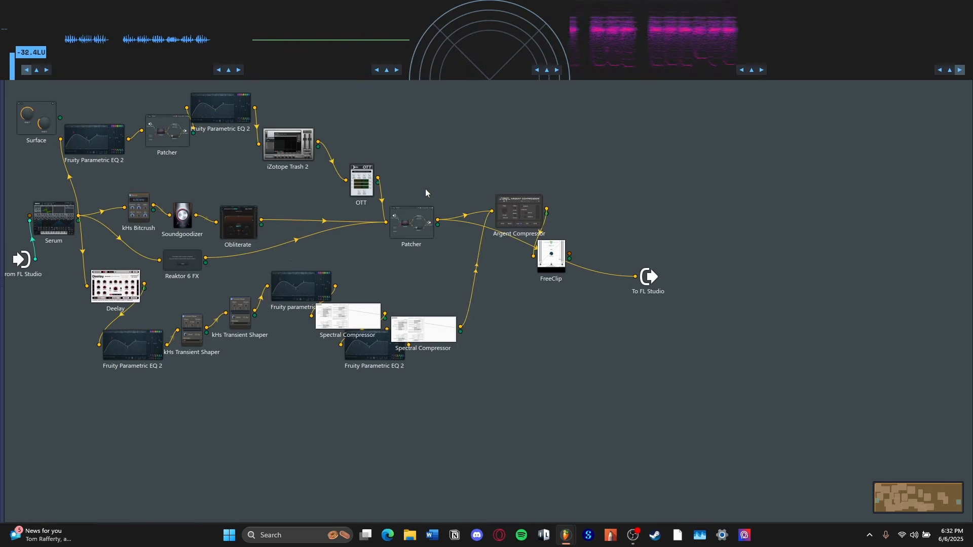
Step: Inspect the frequency-splitting chain inside the Patcher that merges the upper branches, audition it, and disconnect it from the output
double_click(408, 218)
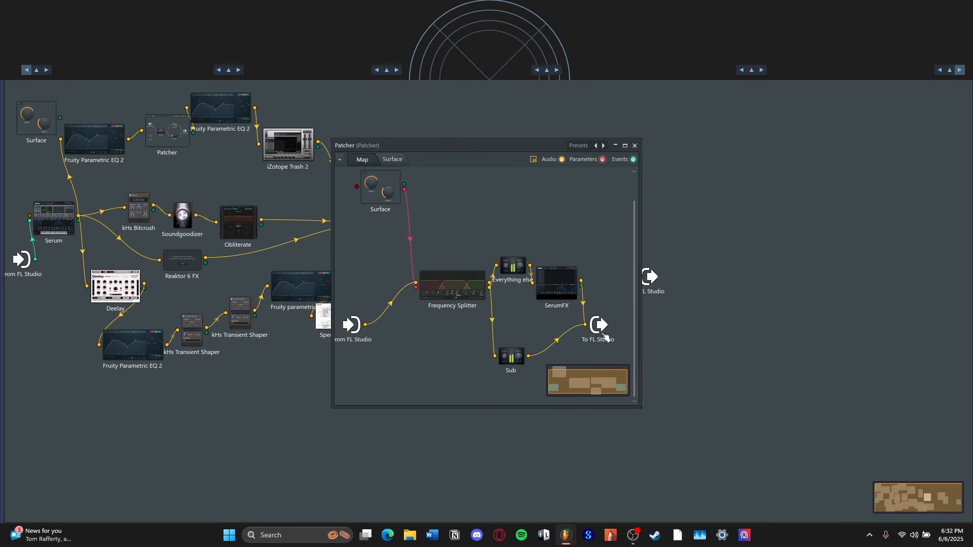
click(634, 147)
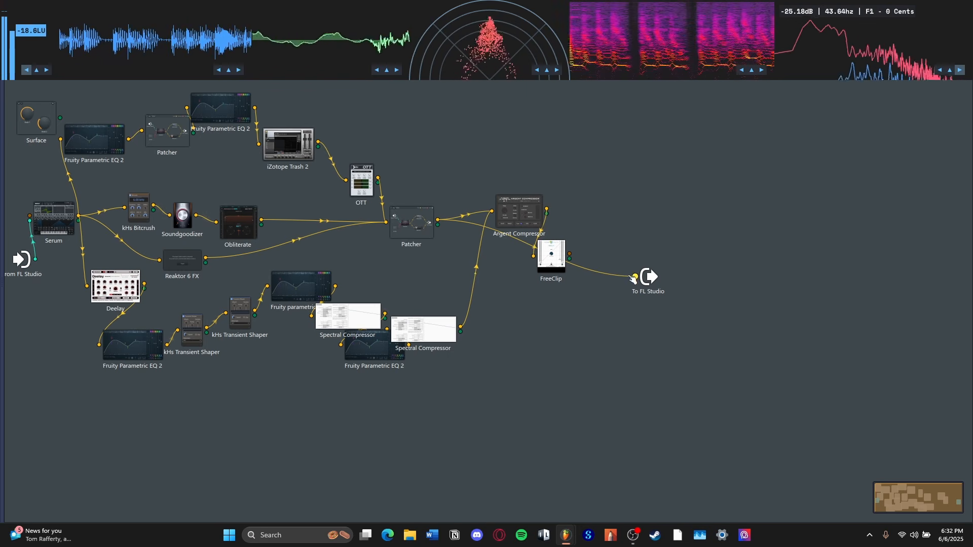
mouse_move(633, 276)
mouse_down()
mouse_move(552, 213)
mouse_move(635, 276)
mouse_up()
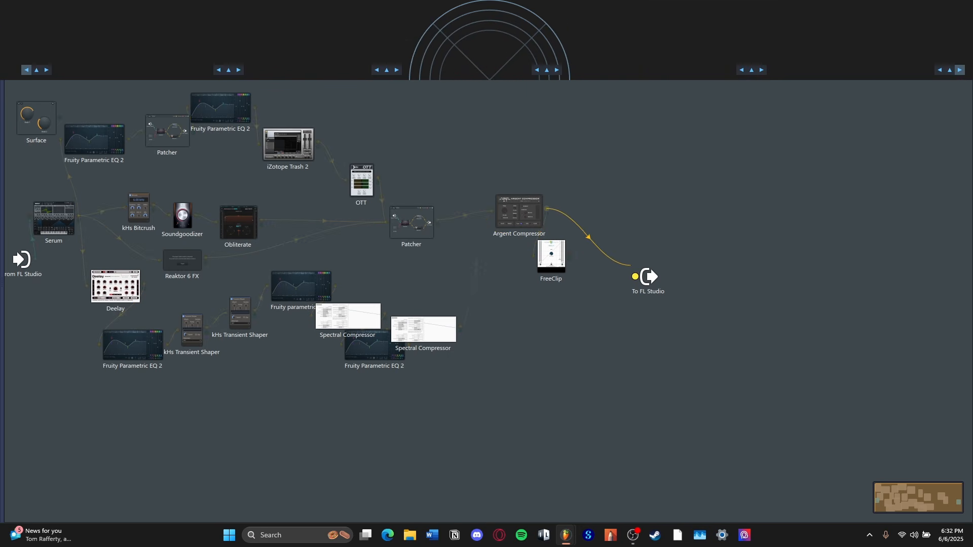
Step: Audition Argent Compressor routed to the output, inspect its settings, and remove its direct output link
click(534, 211)
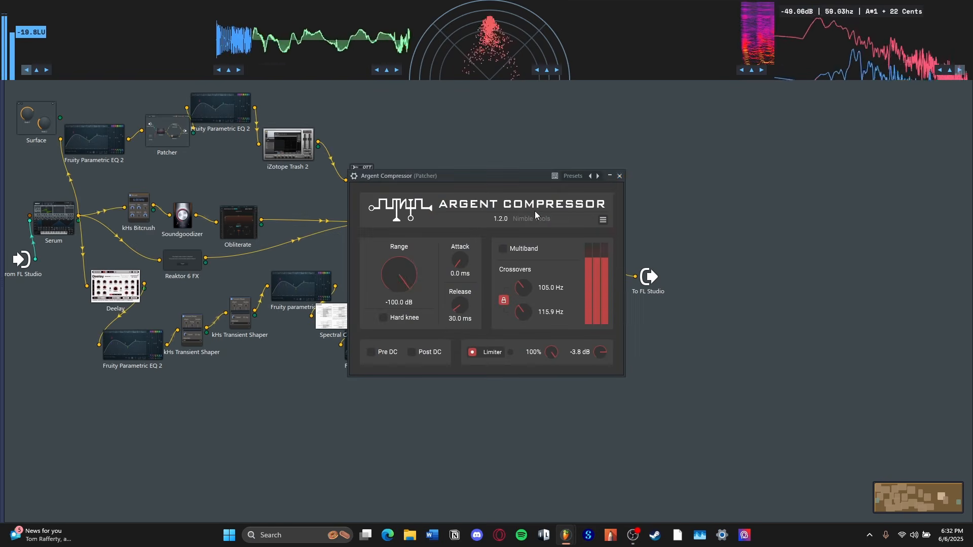
click(620, 176)
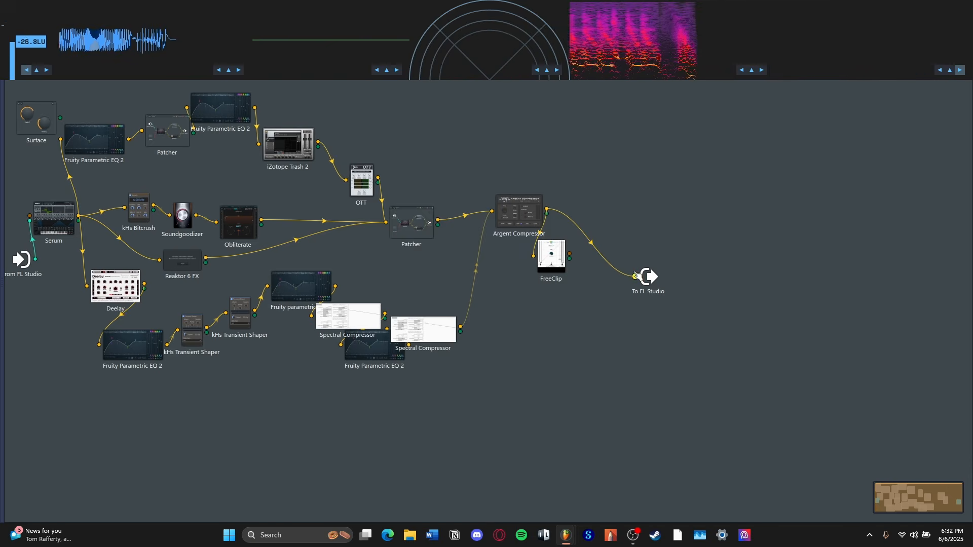
drag(635, 277, 583, 205)
Step: Route FreeClip to the output, audition its hard clipping settings, and disconnect it again
drag(569, 253, 635, 277)
click(551, 255)
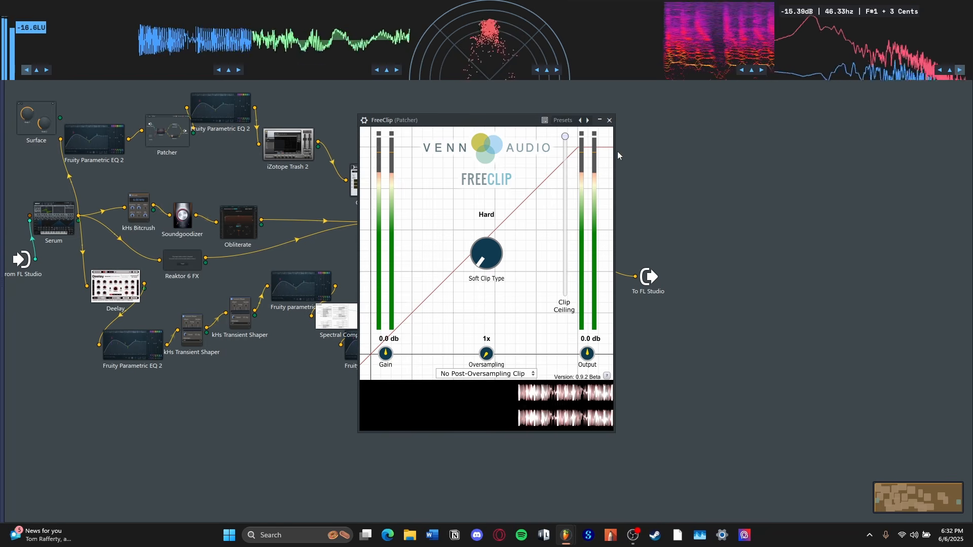
click(610, 120)
drag(635, 276, 583, 273)
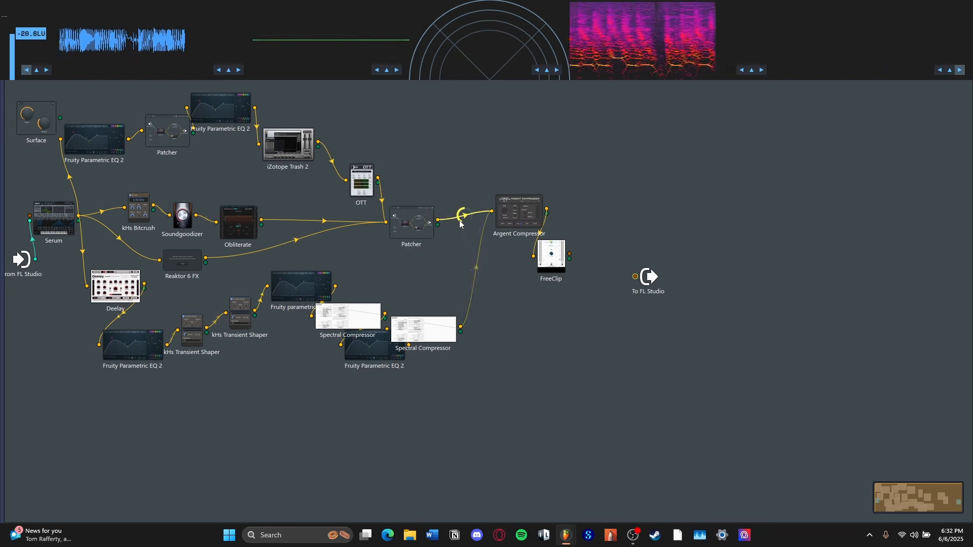
Step: Route Deelay directly to the output, audition its delay settings, and disconnect it from the output
drag(144, 284, 635, 277)
click(116, 287)
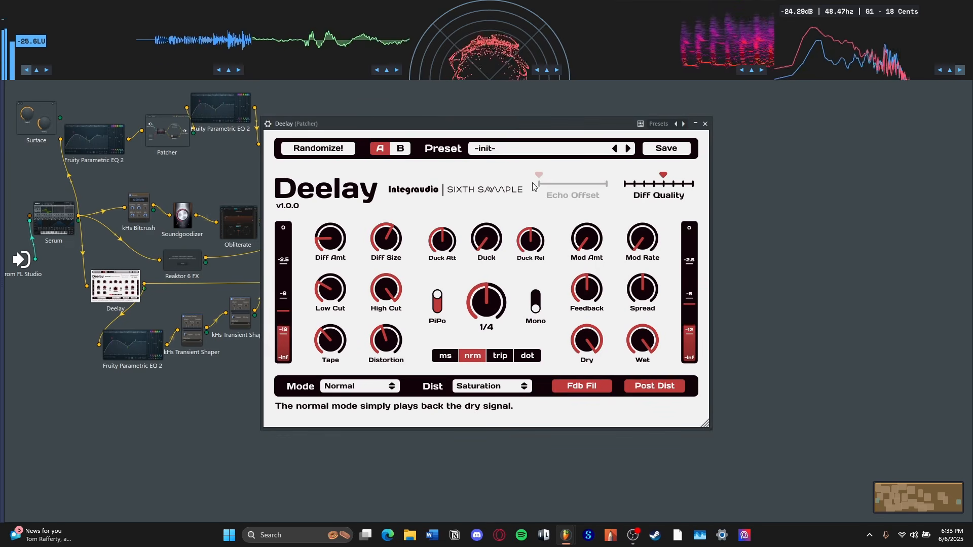
click(705, 124)
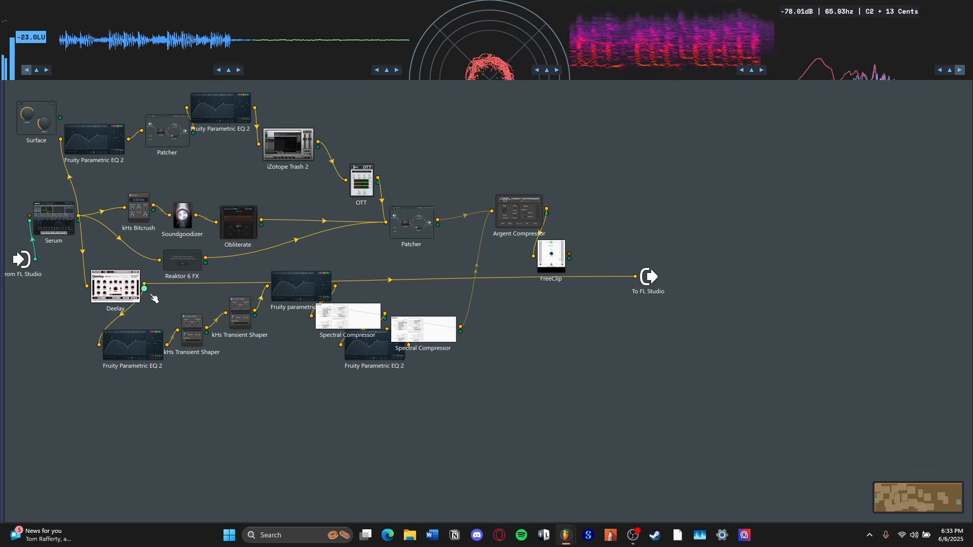
click(119, 288)
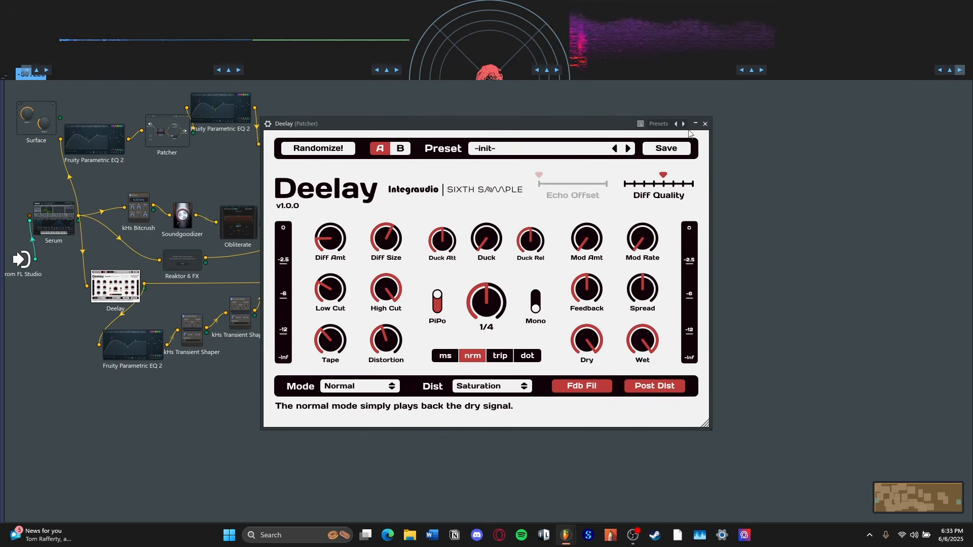
click(706, 124)
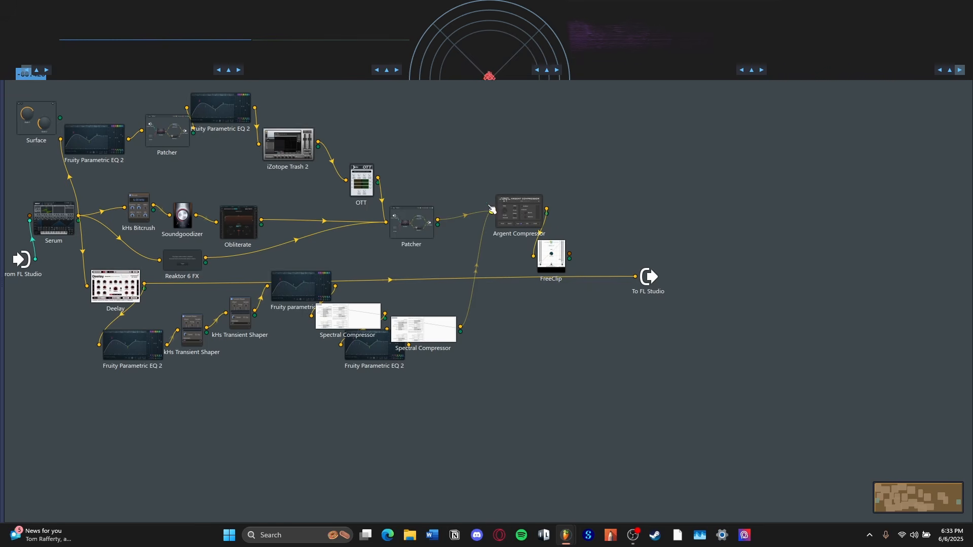
drag(637, 279, 272, 299)
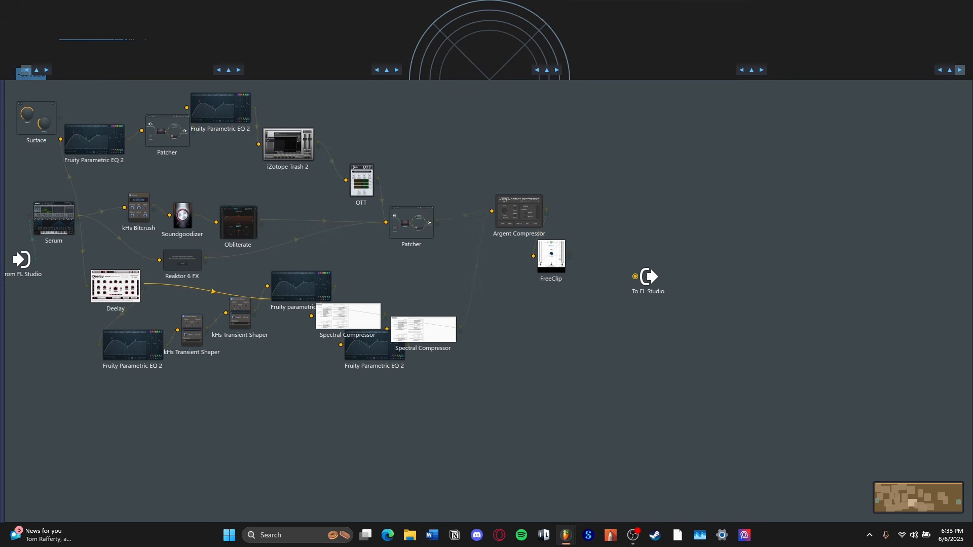
Step: Route the lower chain's first Fruity Parametric EQ 2 to the output, audition its narrow band 3 boost, and disconnect it
drag(197, 298, 174, 316)
click(142, 356)
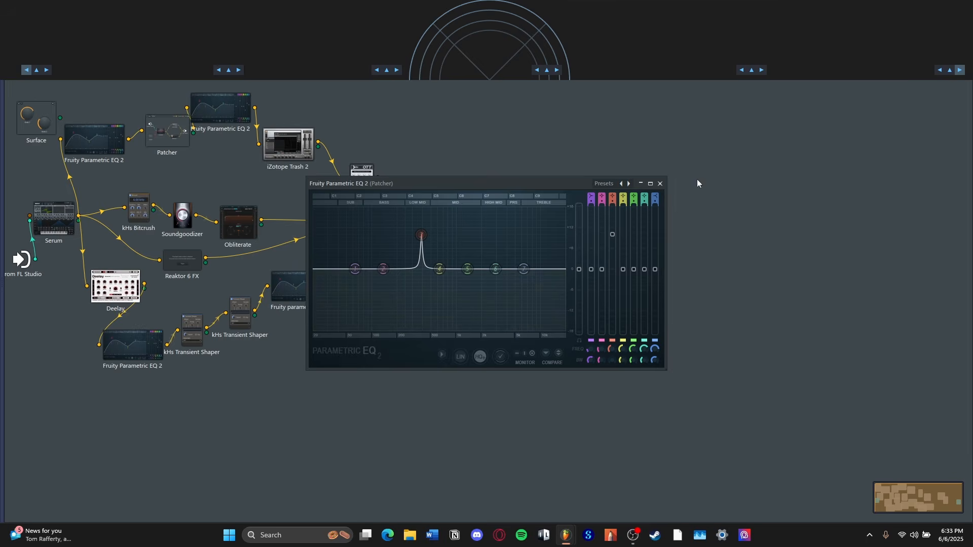
click(660, 184)
click(146, 350)
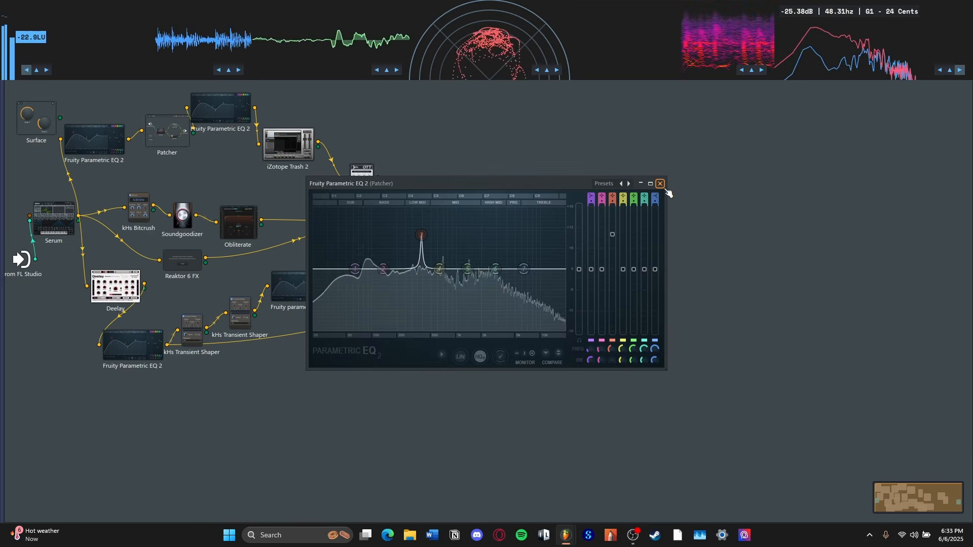
click(661, 184)
drag(635, 277, 597, 290)
Step: Audition the kHs Transient Shapers and inspect the following Fruity parametric EQ 2, routing it through FreeClip to the output
drag(208, 329, 540, 279)
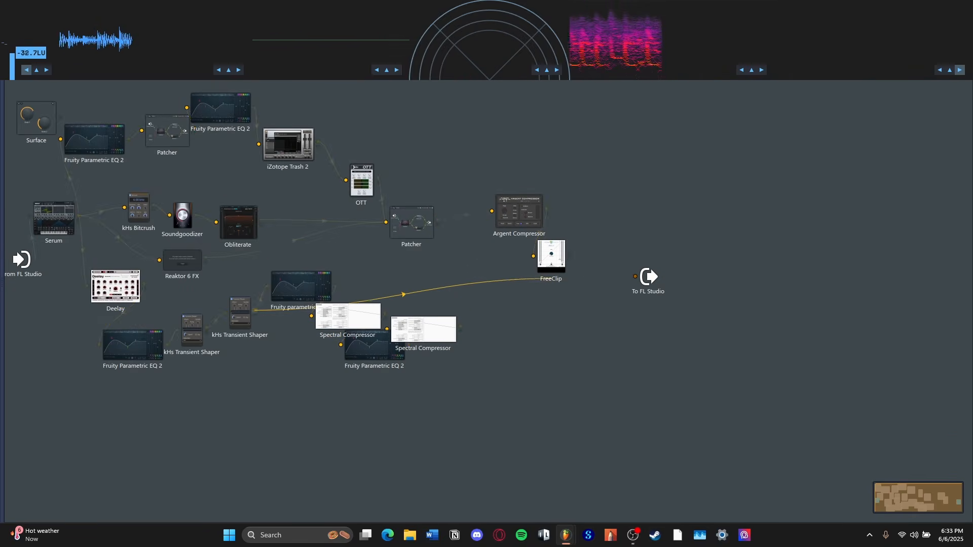
drag(635, 277, 429, 401)
double_click(308, 282)
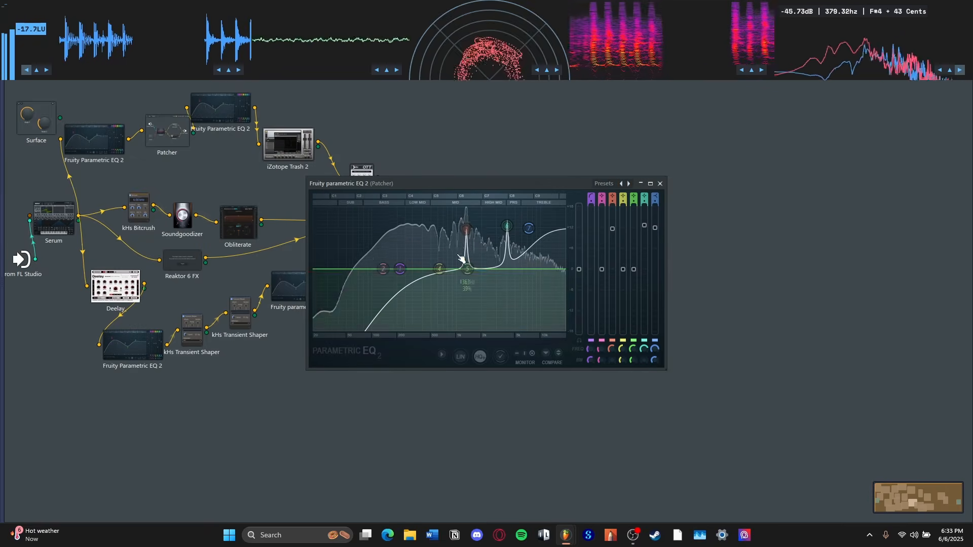
mouse_move(636, 277)
mouse_down()
mouse_move(602, 270)
mouse_move(636, 278)
mouse_up()
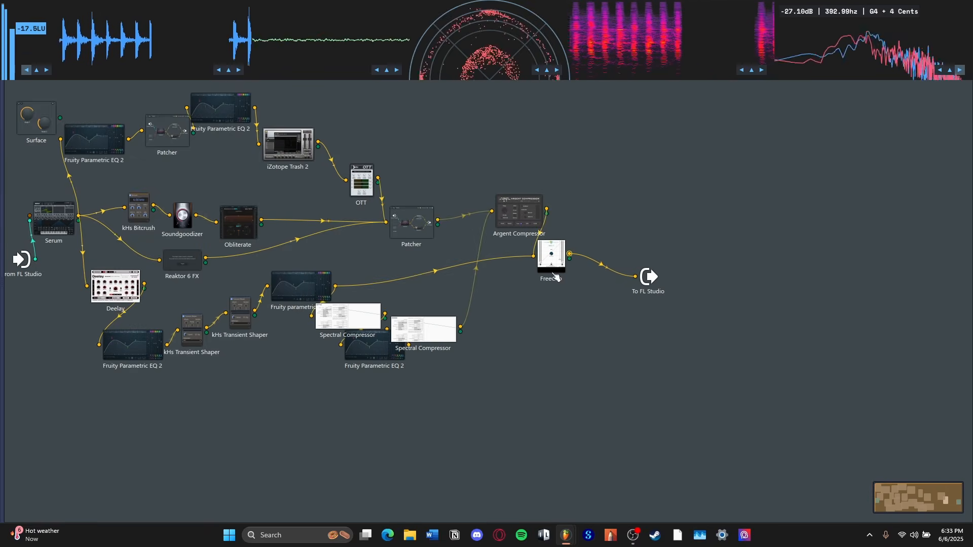
Step: Audition the lower chain's first Spectral Compressor routed directly to the output and inspect its threshold and ratio settings
double_click(554, 270)
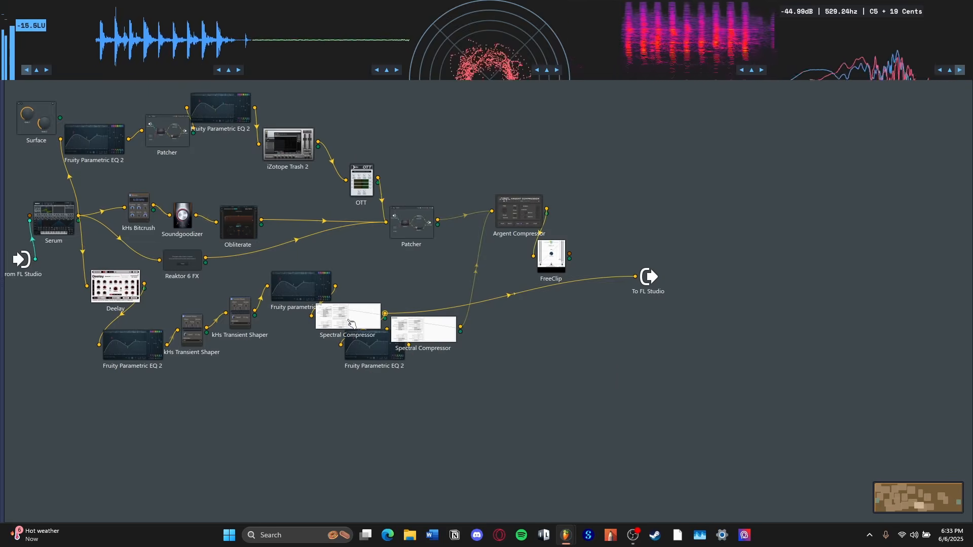
double_click(350, 324)
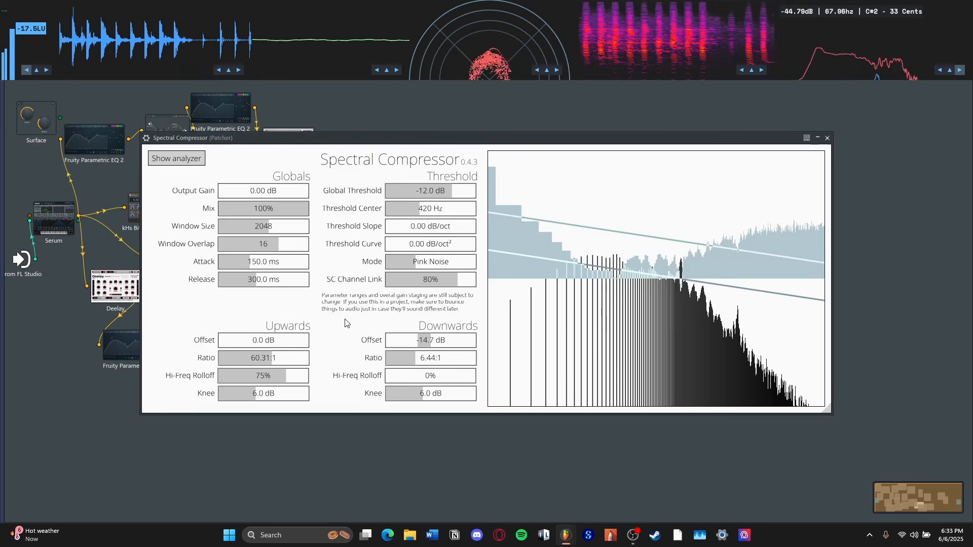
click(827, 138)
Step: Inspect the low-cut Fruity Parametric EQ 2 between the compressors, and audition the second Spectral Compressor
double_click(379, 350)
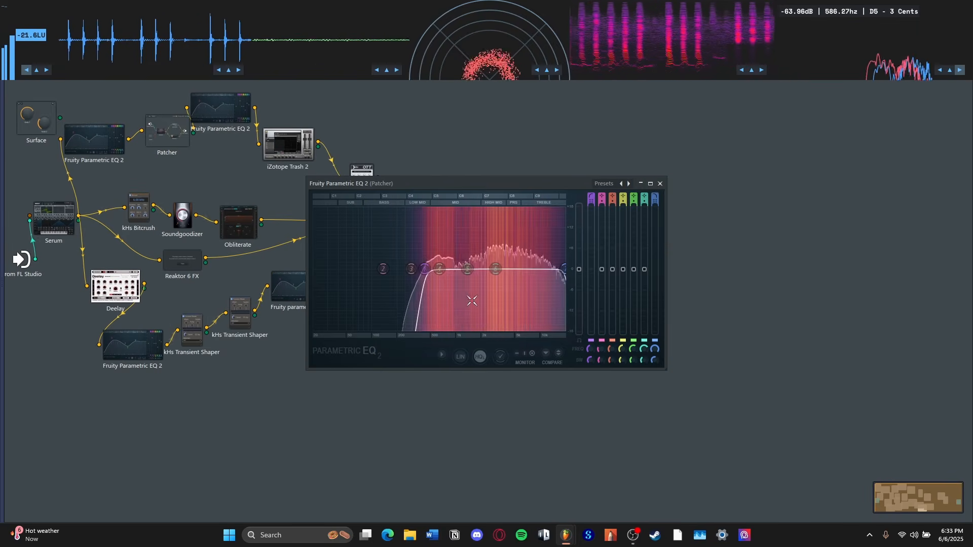
click(658, 184)
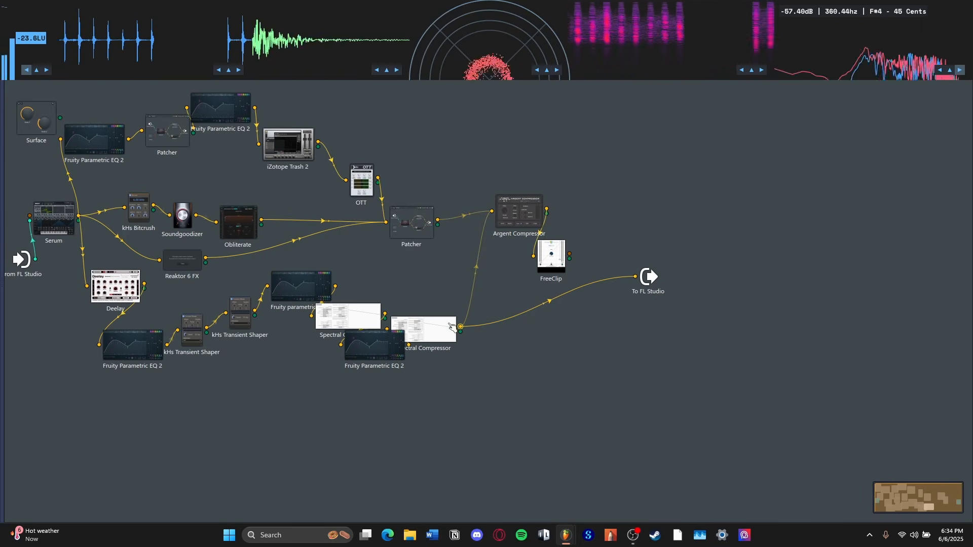
double_click(398, 335)
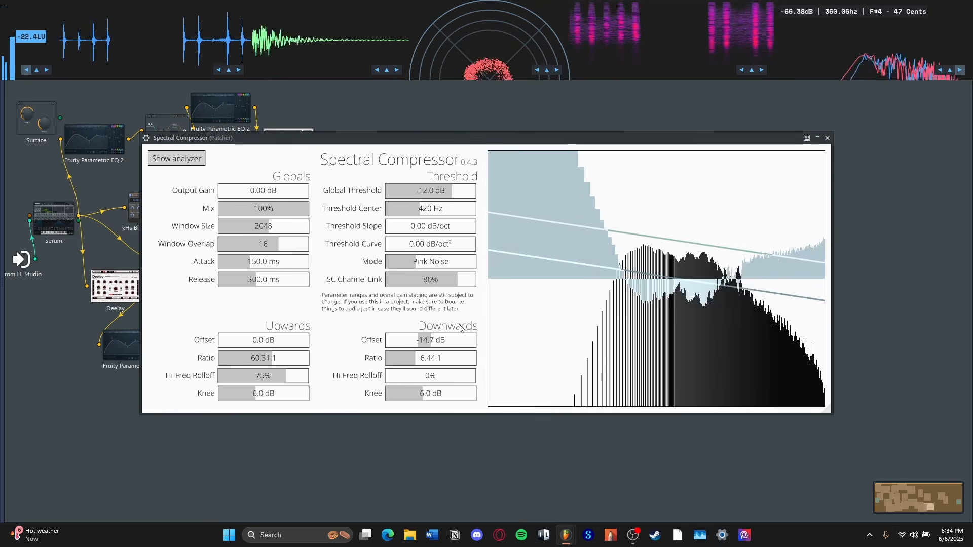
click(828, 137)
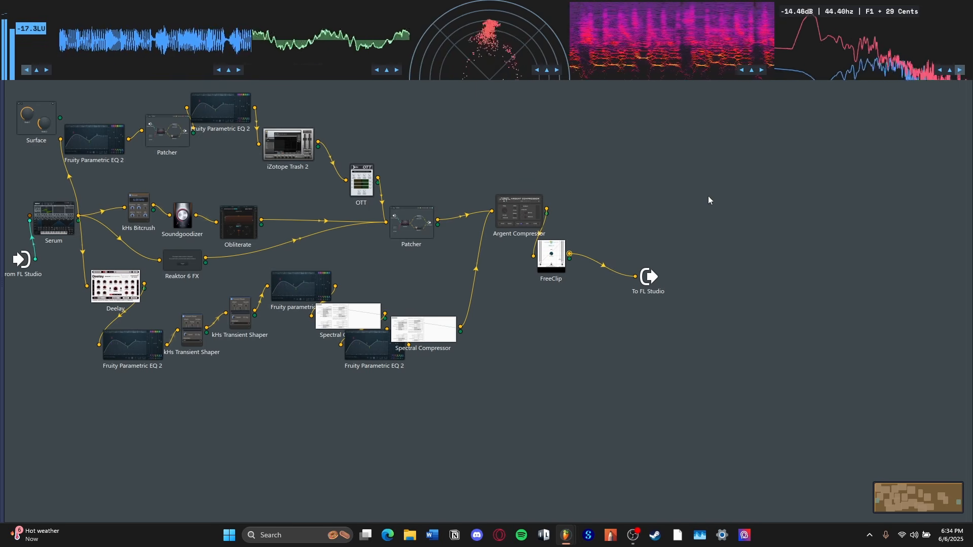
Step: Inspect the Argent Compressor at the end of the full Serum chain and check the mixer's master track
double_click(519, 212)
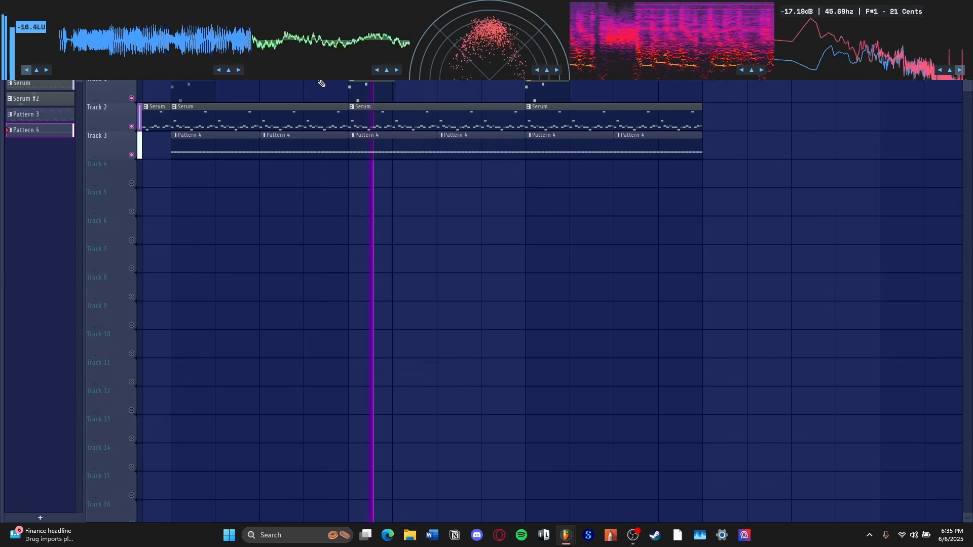
key(F9)
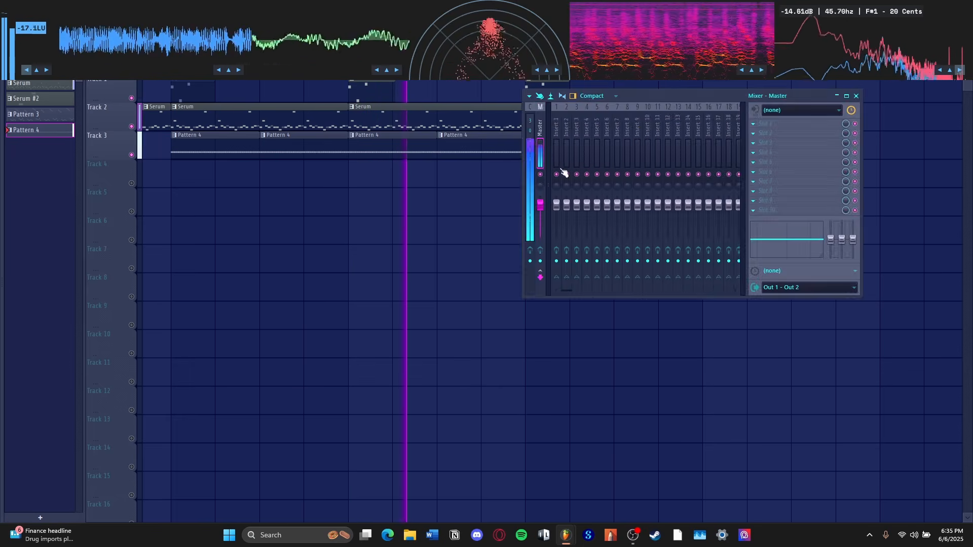
key(F9)
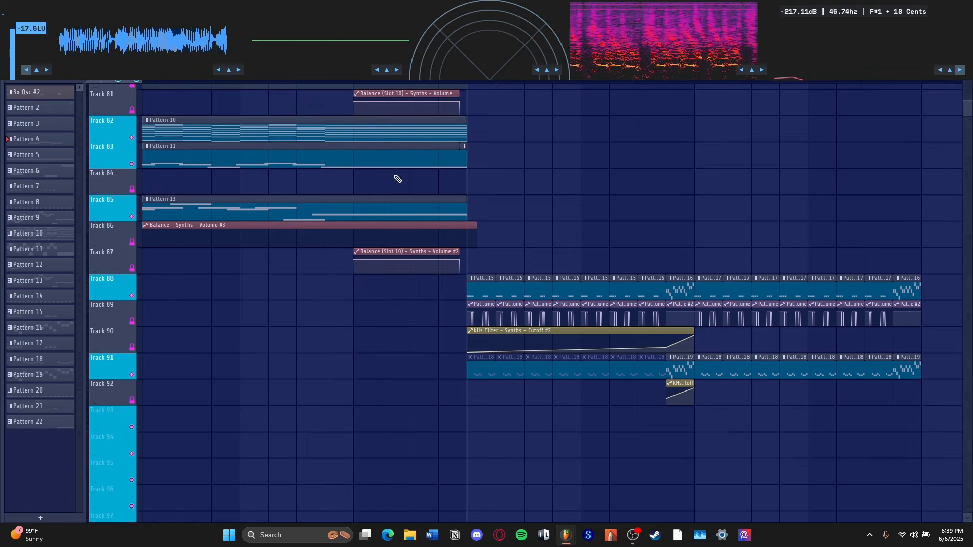
Step: Solo playlist track 88 in the new project and play its patterns, checking the corresponding Synths mixer track
scroll(626, 163, down, 3)
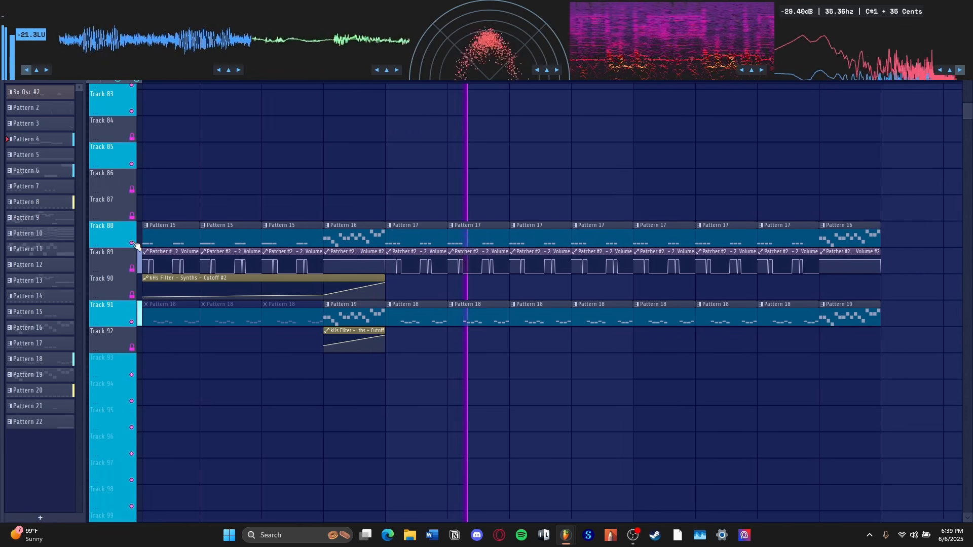
right_click(133, 244)
key(space)
scroll(198, 263, up, 3)
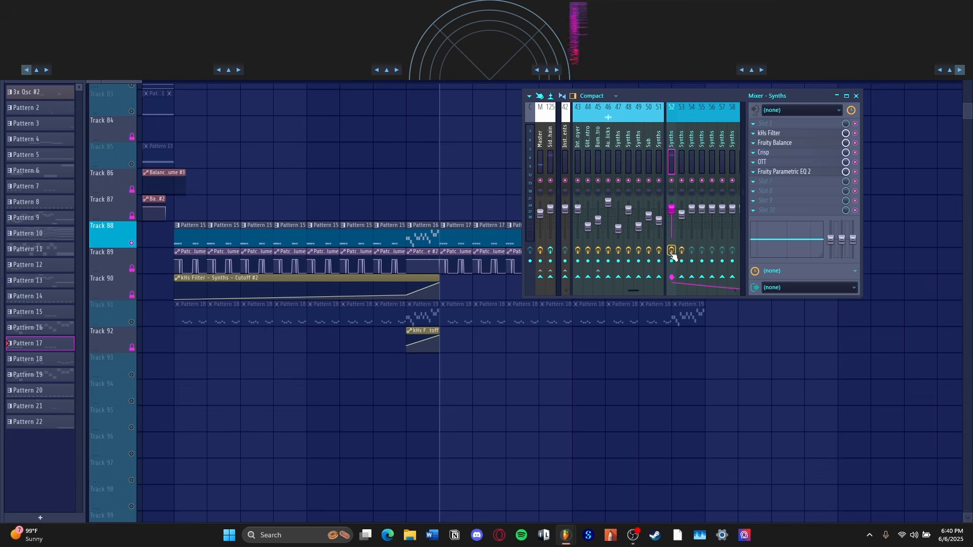
key(space)
key(F9)
Step: Maximize the Patcher #2 map and spread out its Fruity Peak Controller, To FL Studio and Argent Compressor nodes
scroll(479, 86, up, 3)
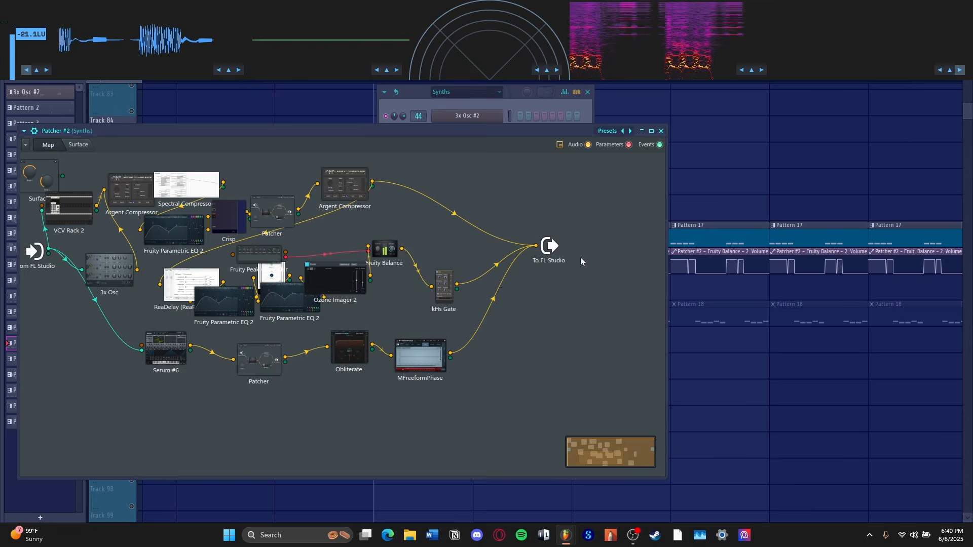
scroll(581, 262, up, 1)
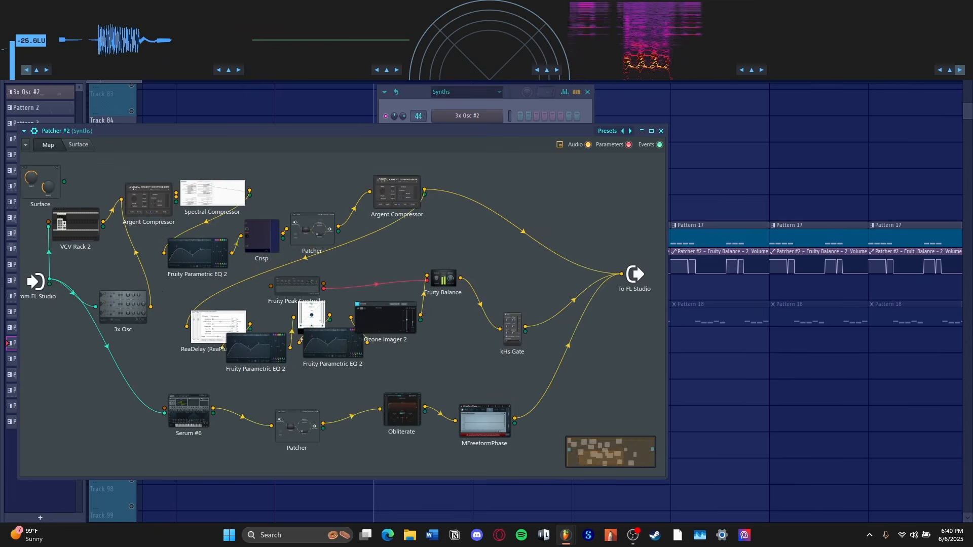
click(652, 131)
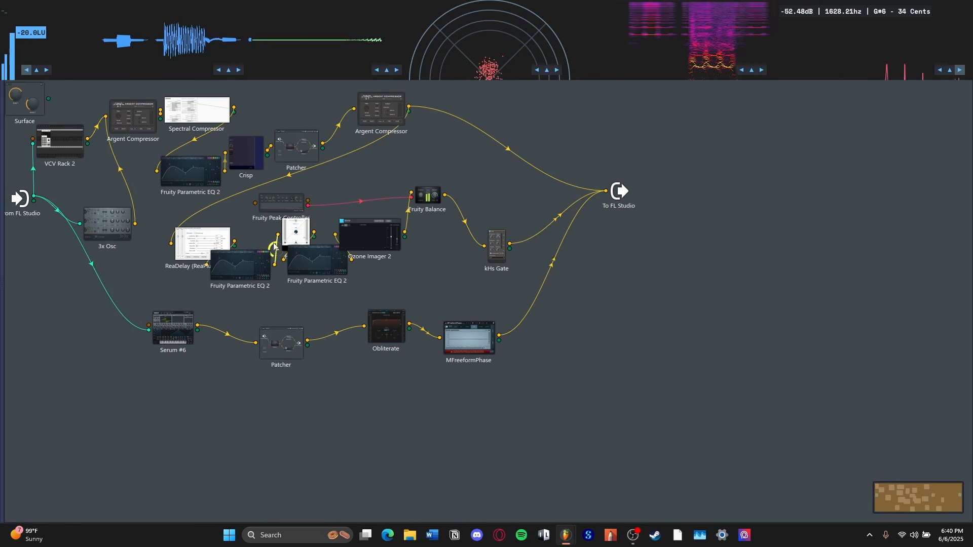
drag(297, 204, 346, 197)
drag(620, 191, 643, 202)
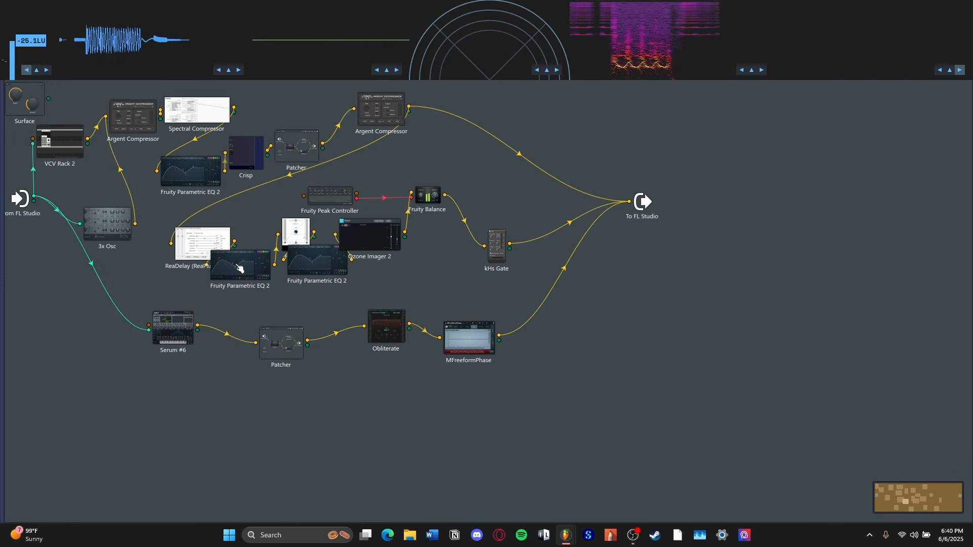
drag(374, 113, 381, 113)
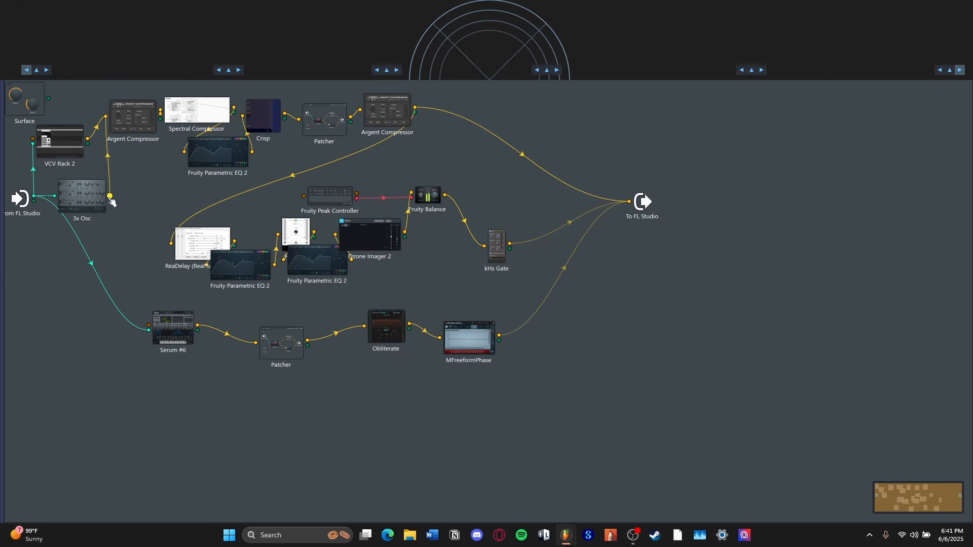
Step: Connect 3x Osc's audio output directly to the To FL Studio node
drag(110, 196, 586, 199)
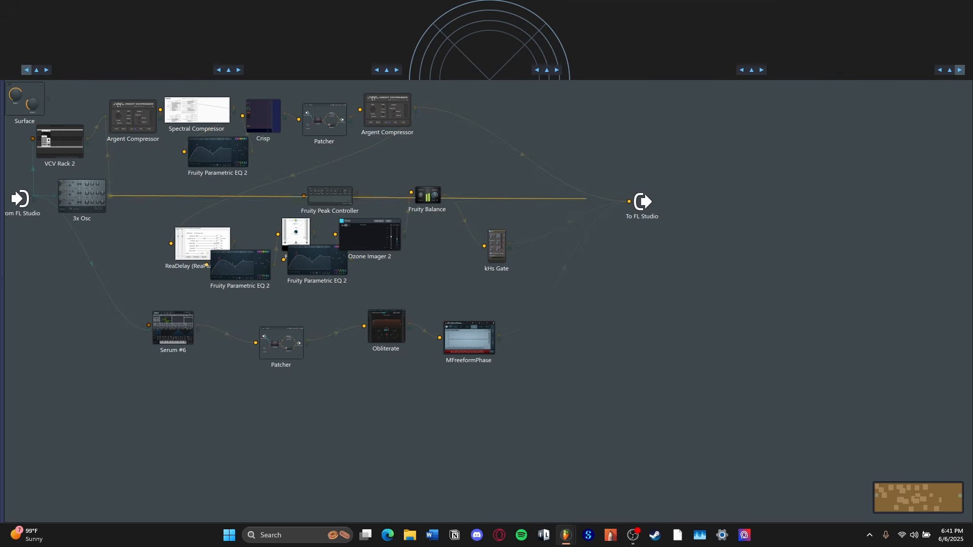
drag(154, 183, 106, 117)
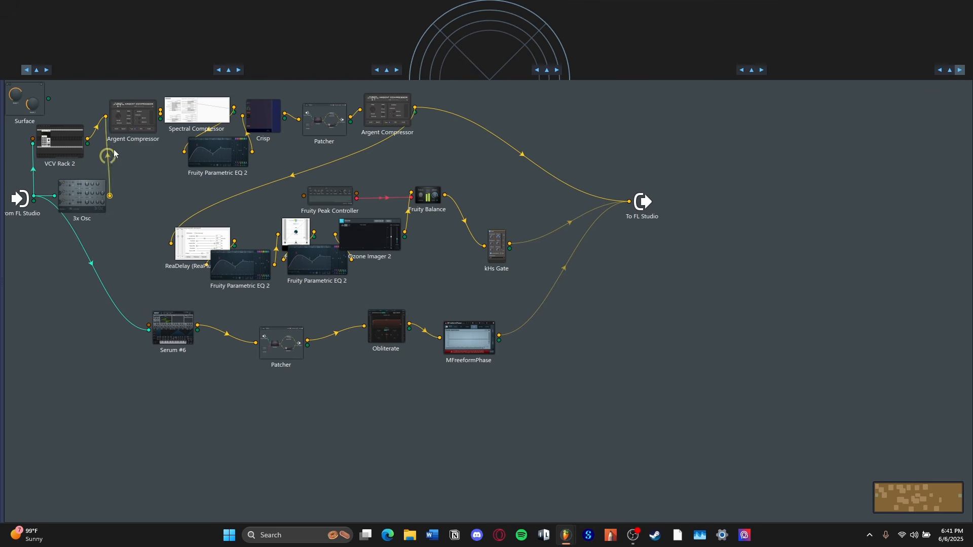
drag(110, 196, 162, 194)
drag(600, 200, 627, 202)
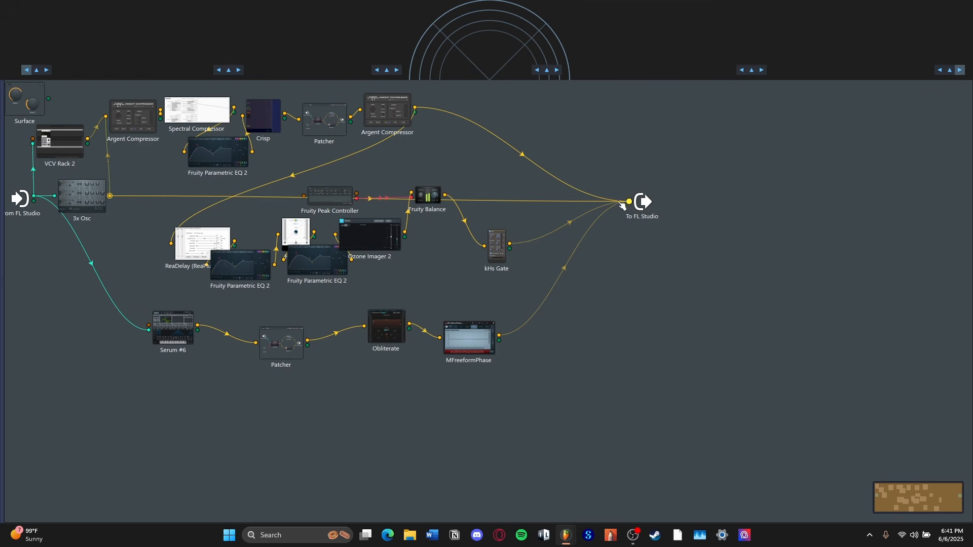
Step: Inspect 3x Osc's oscillators and pitch envelope while auditioning it, and undo its direct connection to the output
double_click(77, 201)
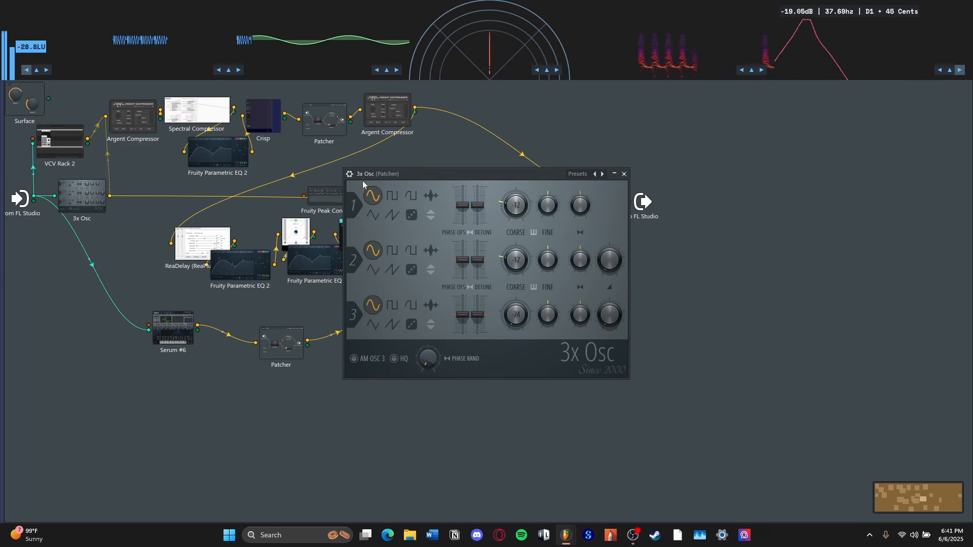
click(349, 174)
click(379, 193)
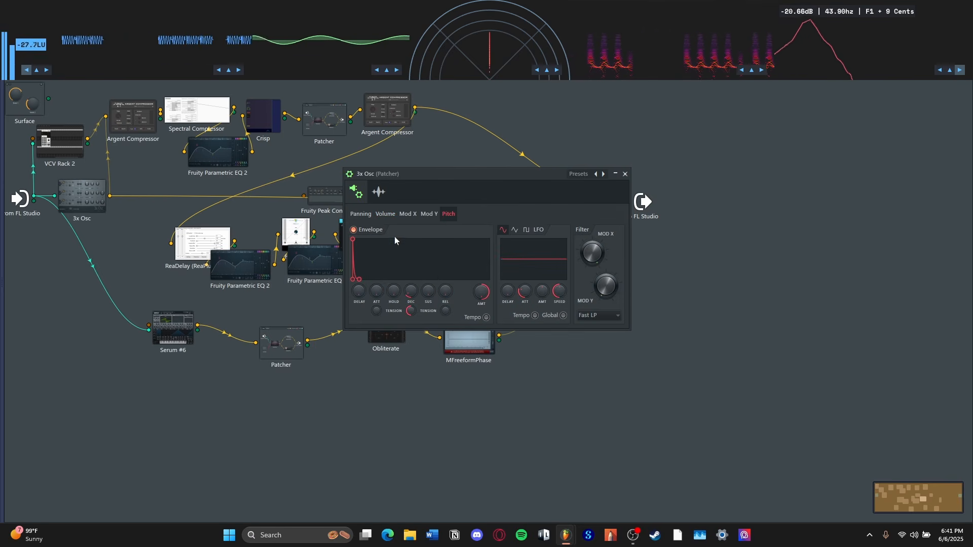
click(625, 174)
key(ctrl+z)
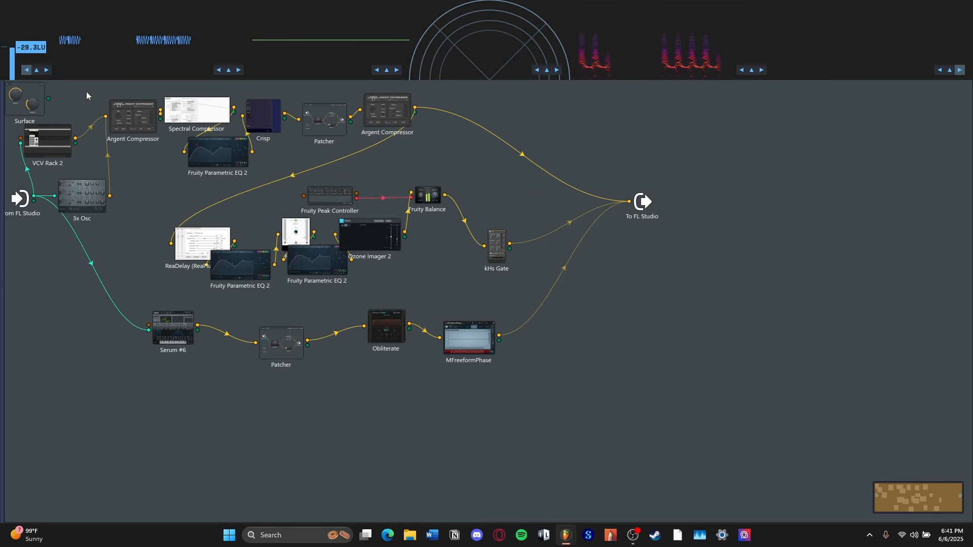
Step: Examine the full module layout and cabling inside VCV Rack 2, and close its window
click(61, 150)
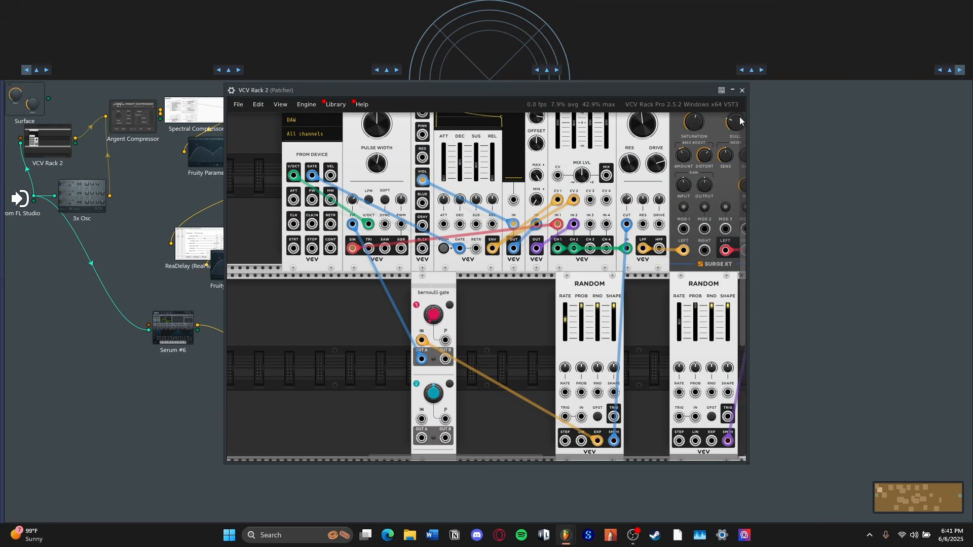
drag(500, 328, 467, 358)
scroll(466, 358, down, 4)
drag(668, 345, 650, 313)
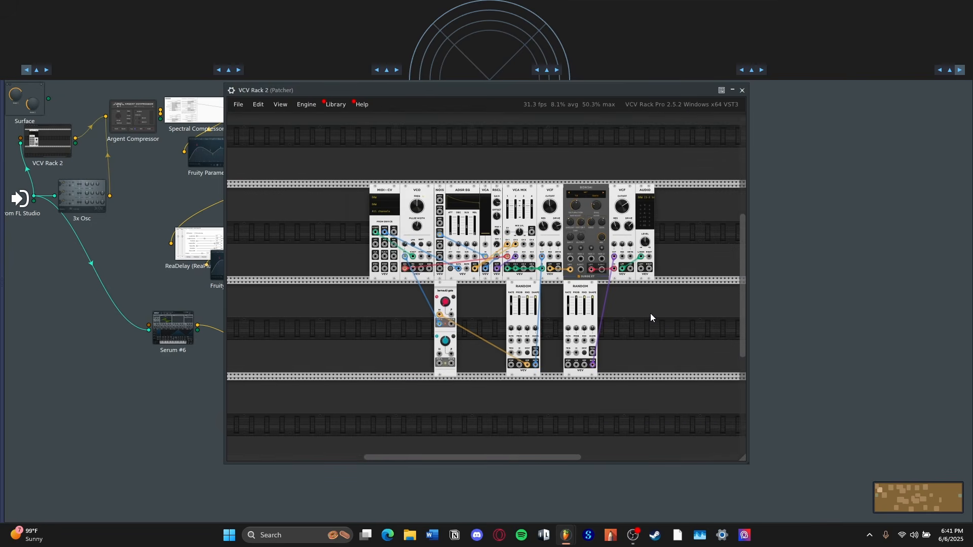
scroll(649, 314, up, 2)
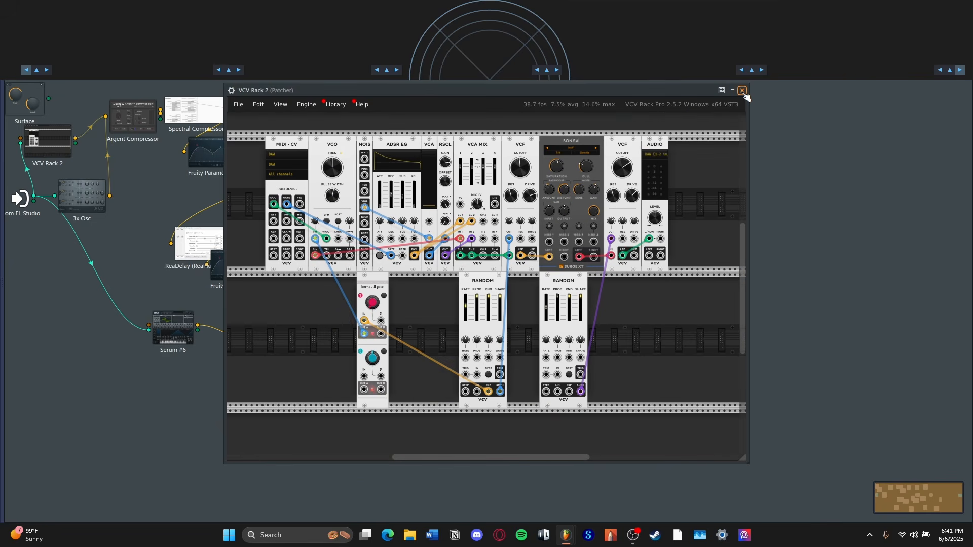
click(743, 91)
Step: Audition VCV Rack 2 routed directly to the output while examining its modules up close
double_click(62, 142)
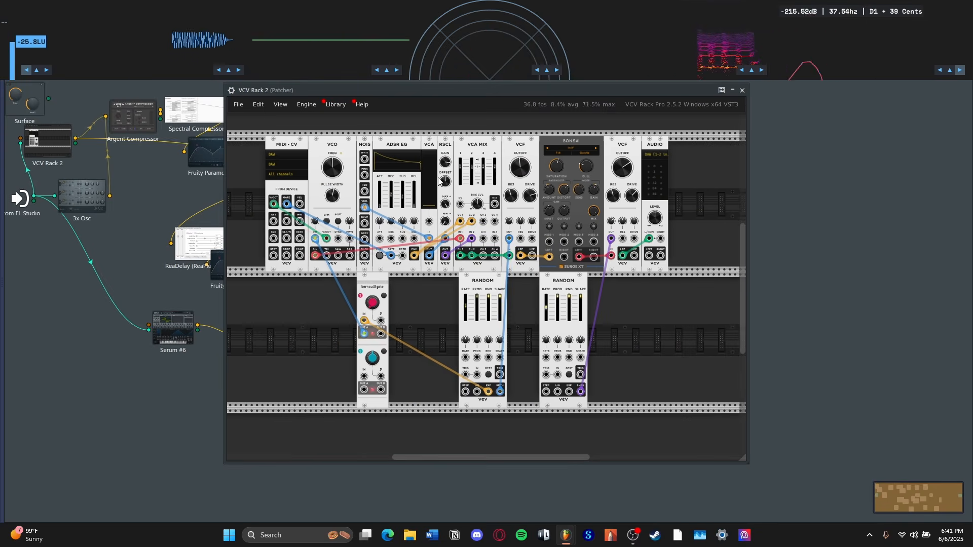
drag(682, 335, 700, 349)
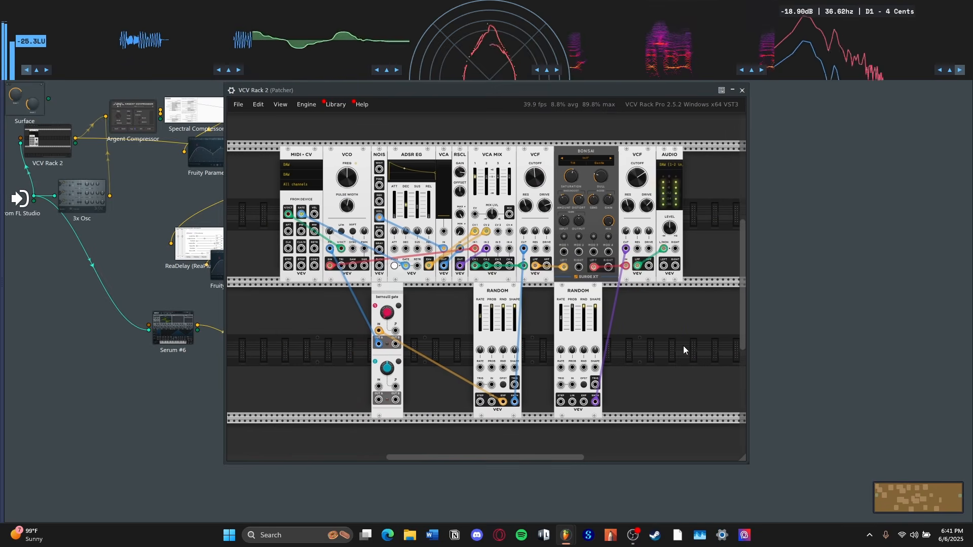
scroll(441, 318, up, 2)
drag(440, 318, 492, 373)
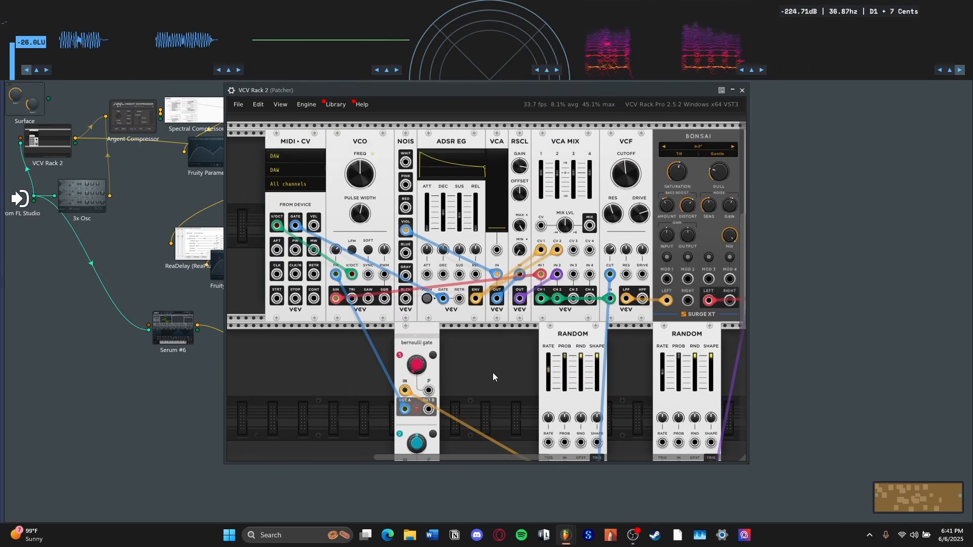
scroll(659, 251, down, 1)
drag(683, 307, 692, 300)
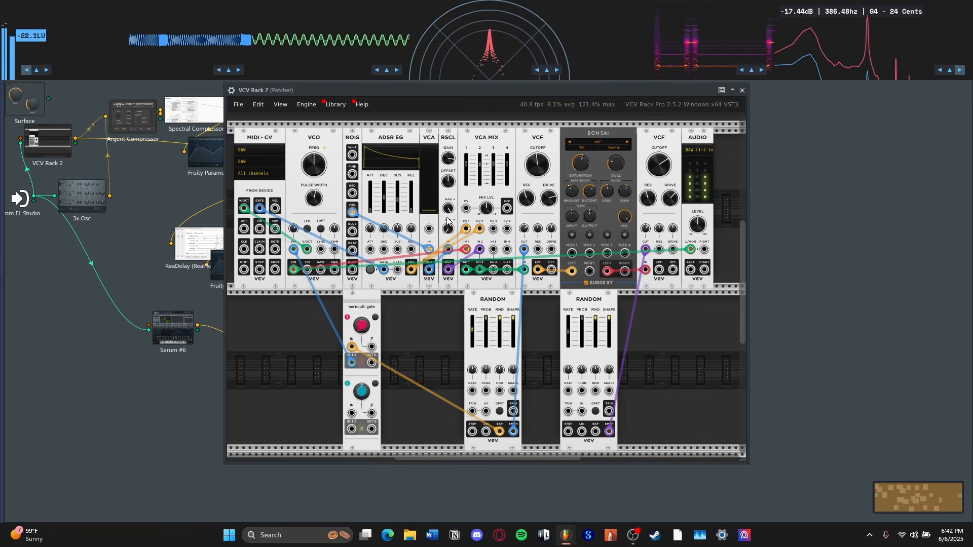
Step: Trace the Random and Bernoulli gate modulation into the VCO's frequency input and the sine output's cable to the Audio module
mouse_move(480, 320)
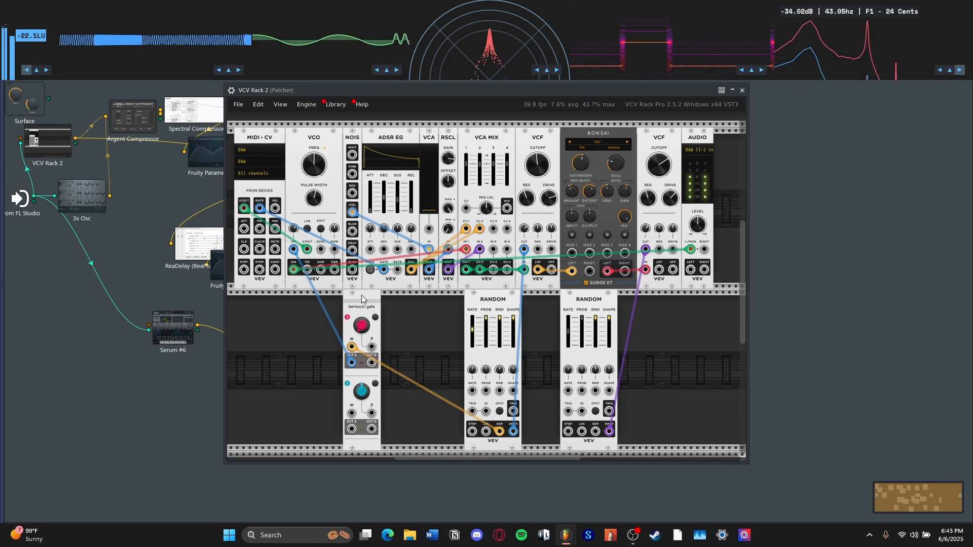
mouse_move(351, 370)
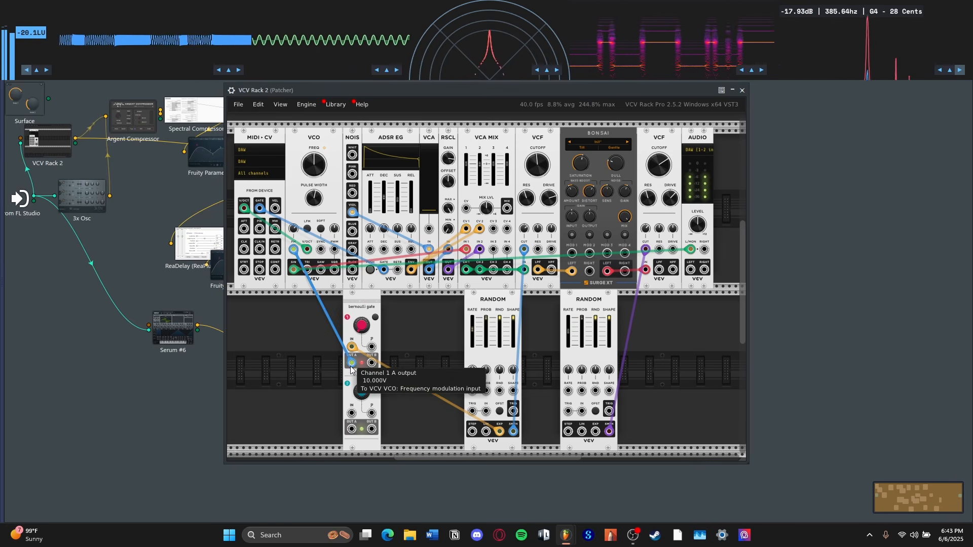
mouse_move(293, 251)
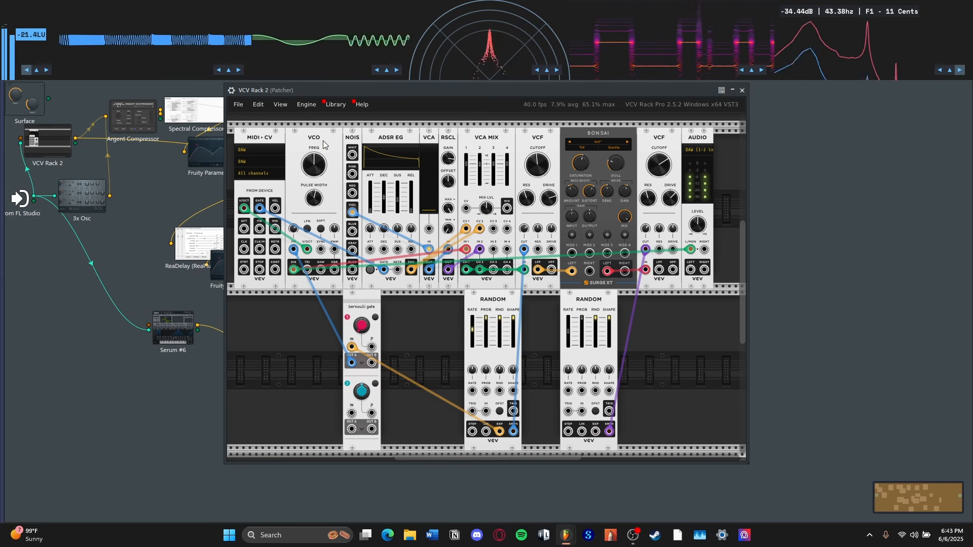
mouse_move(692, 248)
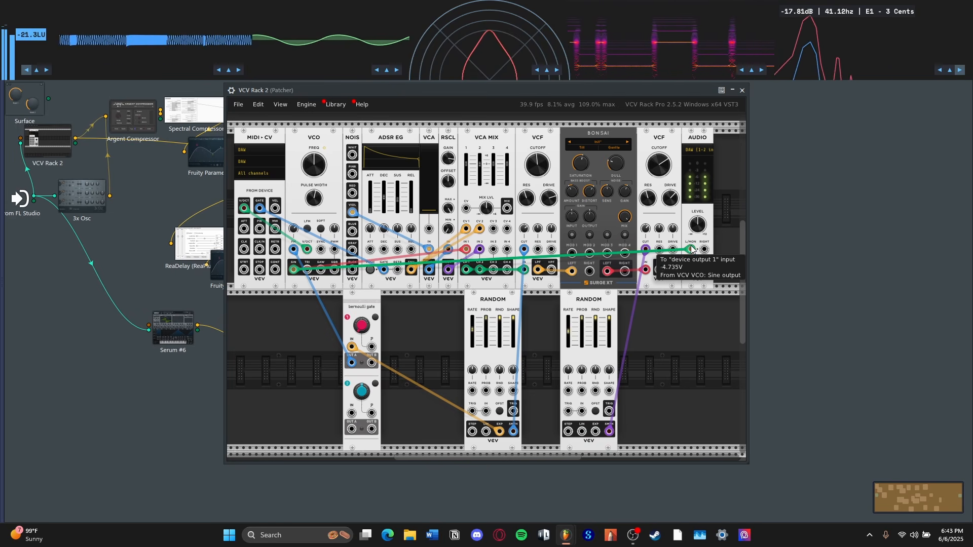
Step: Replace the VCO sine on the Audio module's first input with the Violet noise output, audition it, and disconnect it
drag(692, 248, 644, 234)
drag(353, 213, 692, 249)
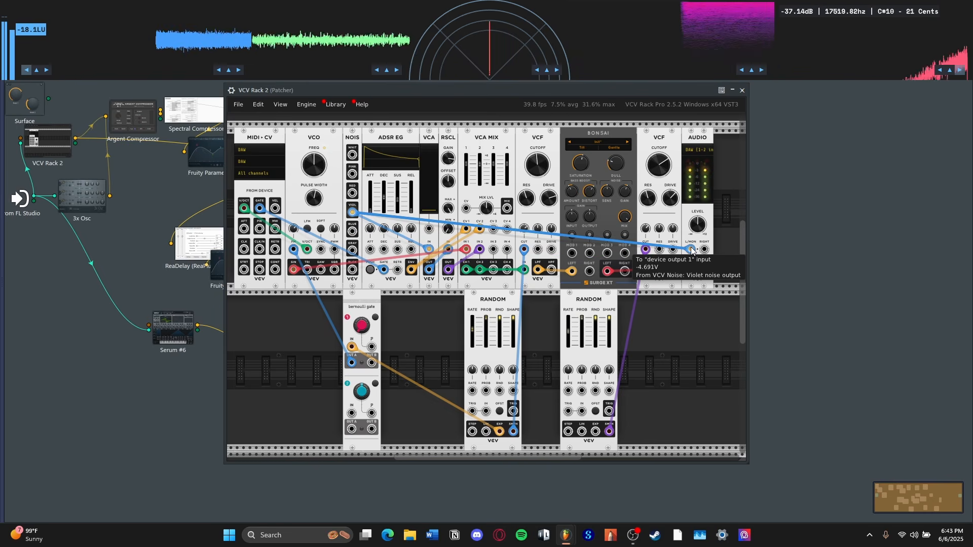
drag(692, 249, 426, 123)
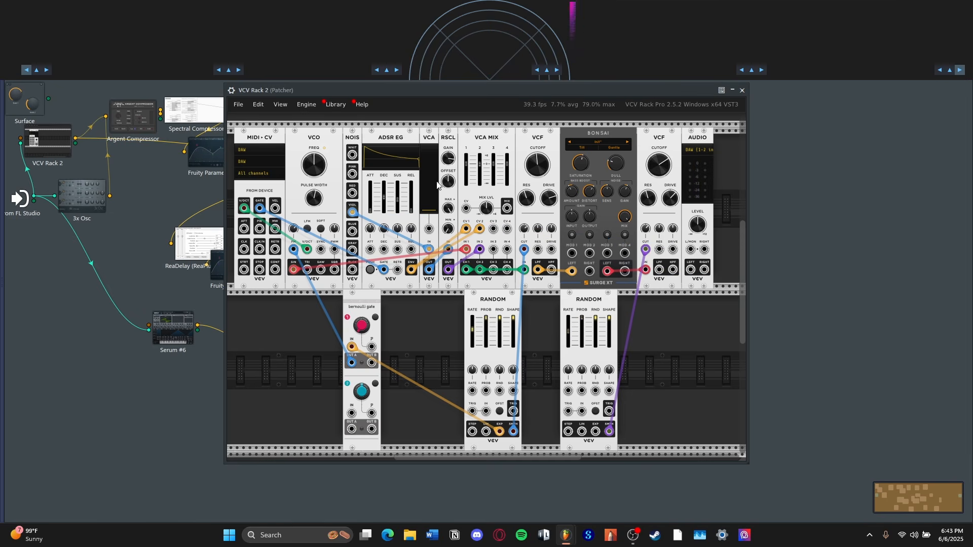
Step: Audition the VCA Mix channel 2 output and the first VCF's low-pass output in turn on the Audio module's first input
mouse_move(434, 179)
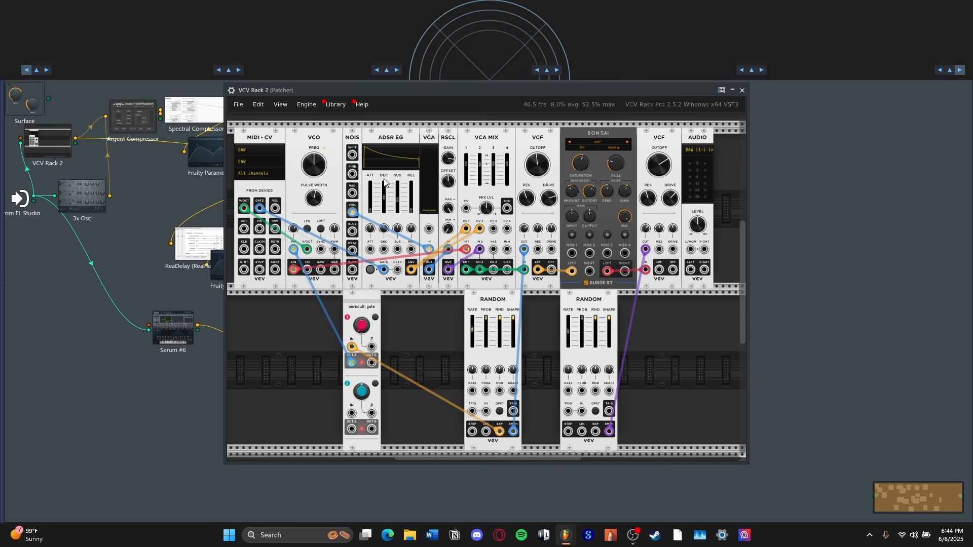
drag(709, 262, 691, 249)
drag(480, 269, 691, 249)
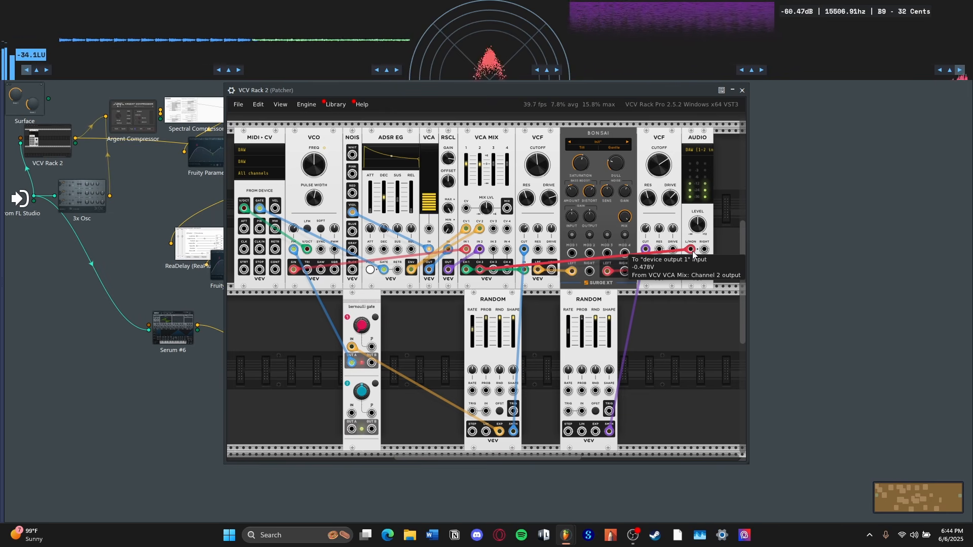
drag(691, 250, 634, 228)
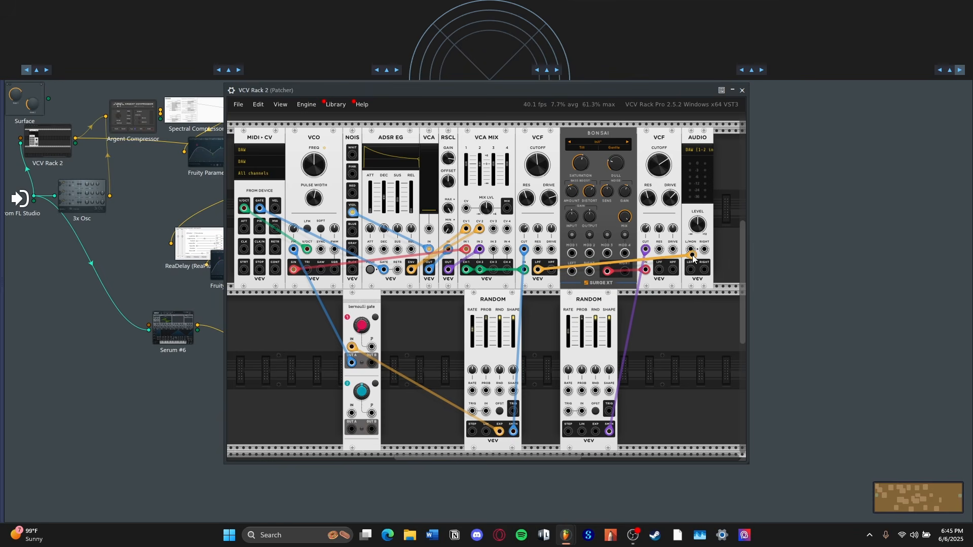
drag(692, 255, 571, 271)
Step: Set the playlist loop range over the four Pattern 17 clips after Pattern 16, and reopen Patcher #2 from the channel rack
key(F5)
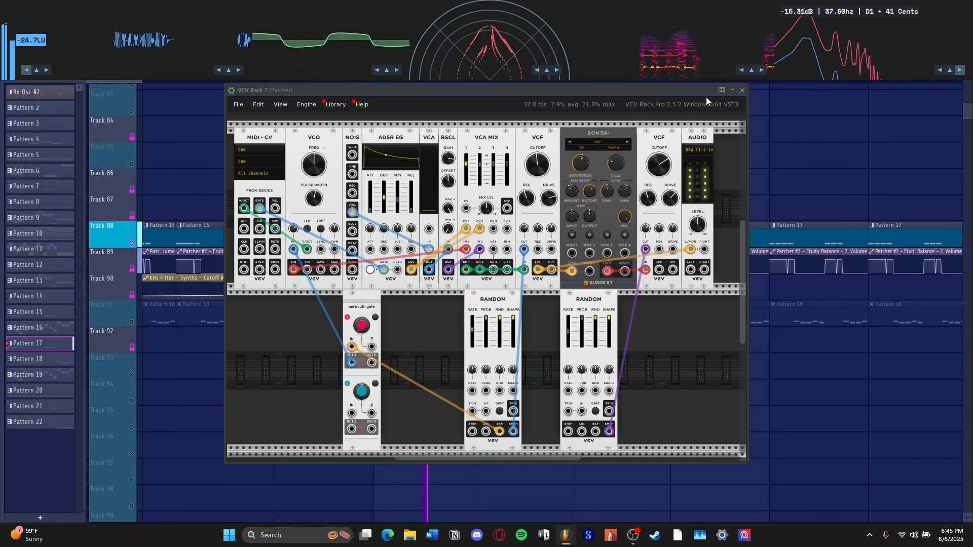
click(742, 90)
drag(380, 83, 746, 100)
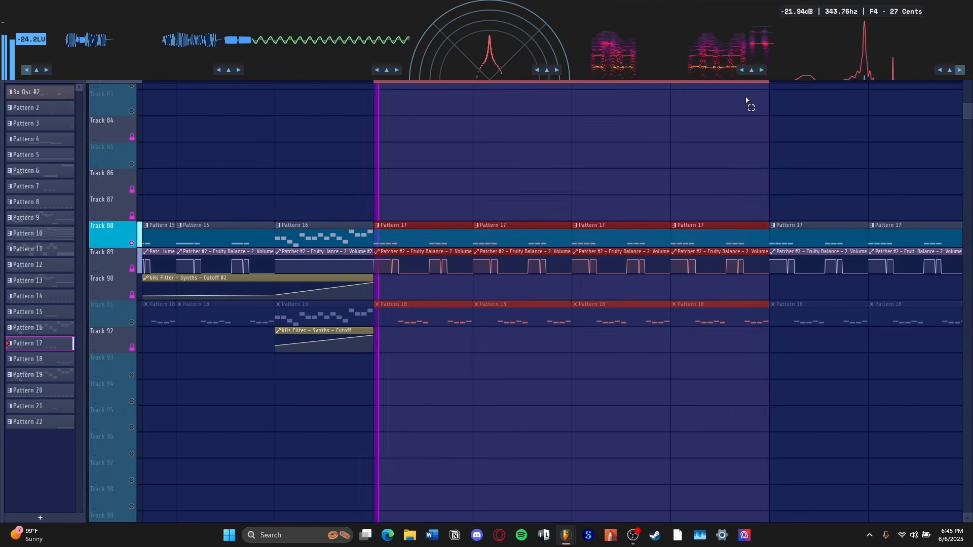
key(F6)
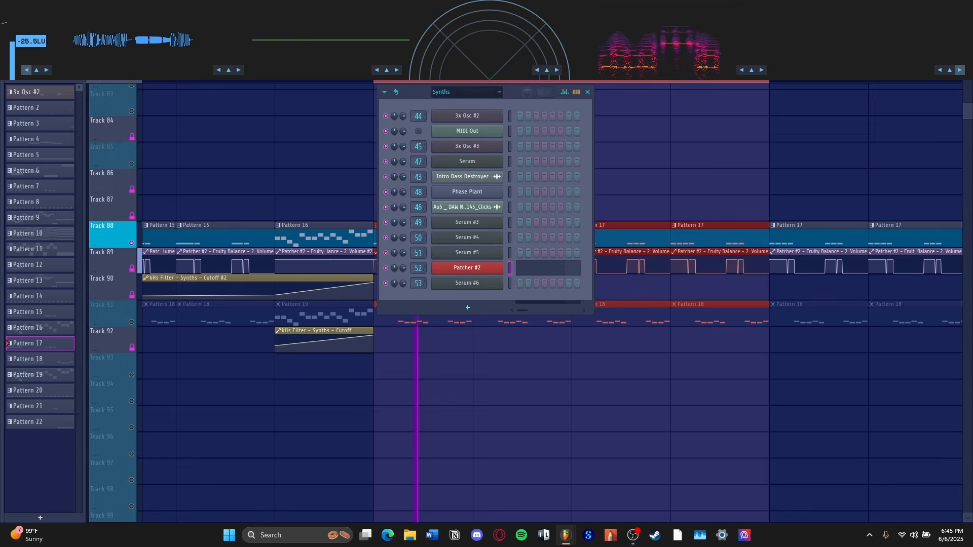
click(478, 268)
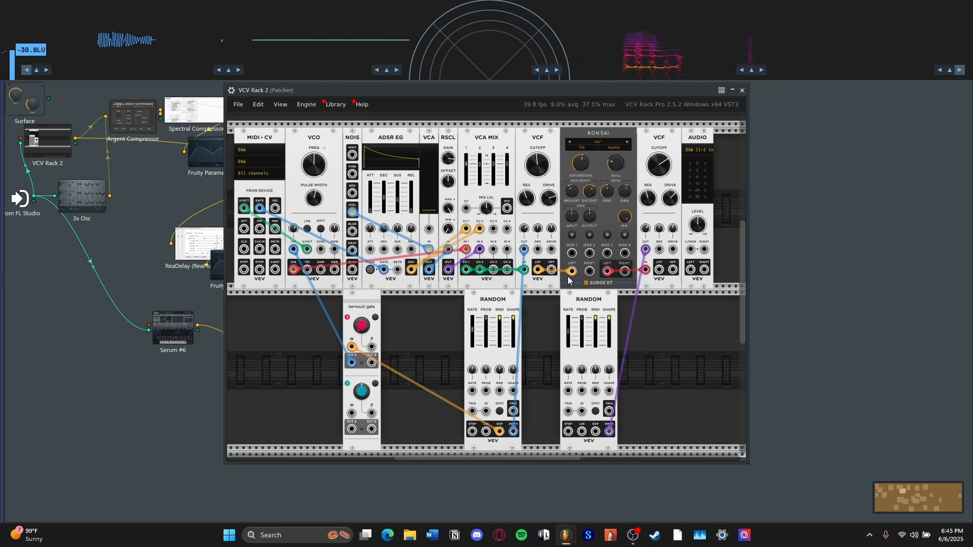
Step: Audition Bonsai's left output on the Audio module's first input, replace it with the second VCF's low-pass output, and close VCV Rack 2
drag(607, 270, 690, 250)
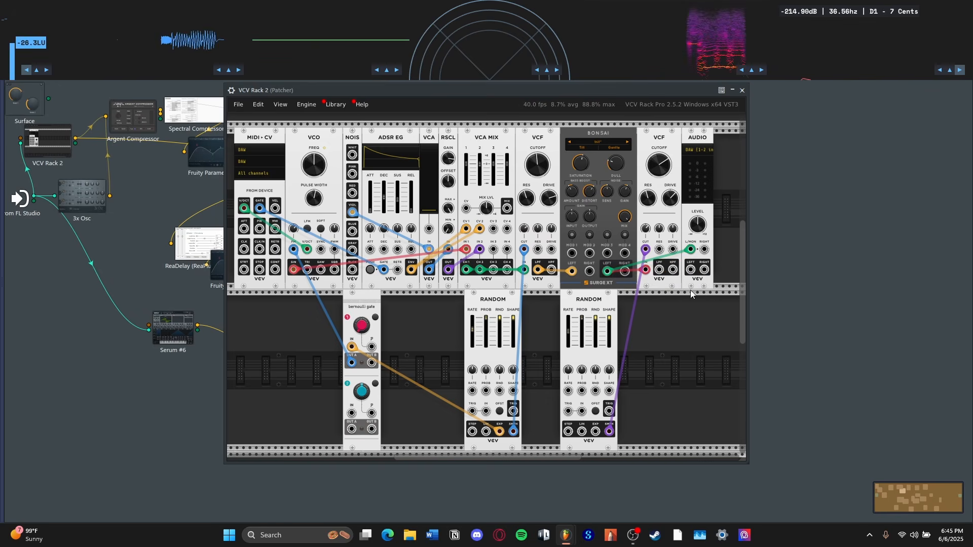
drag(691, 250, 687, 295)
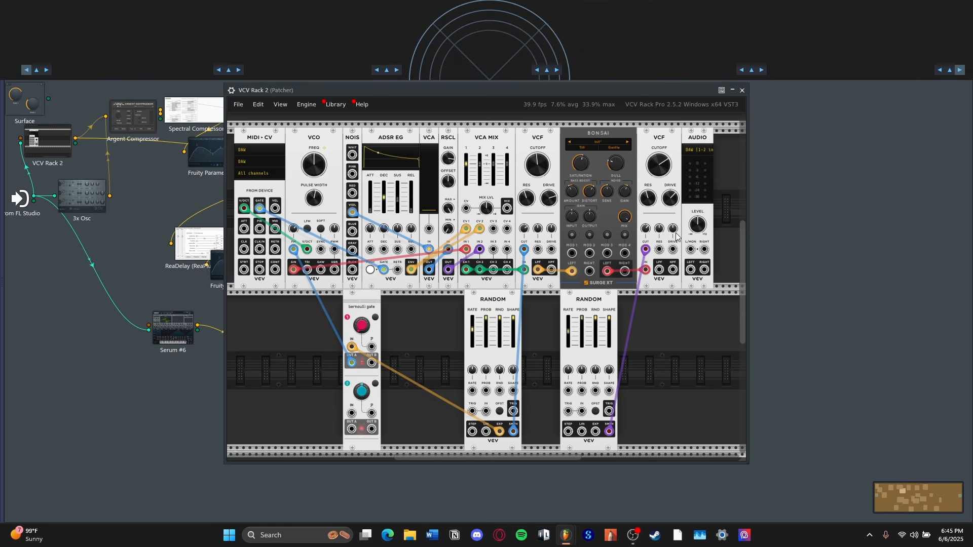
drag(659, 269, 691, 250)
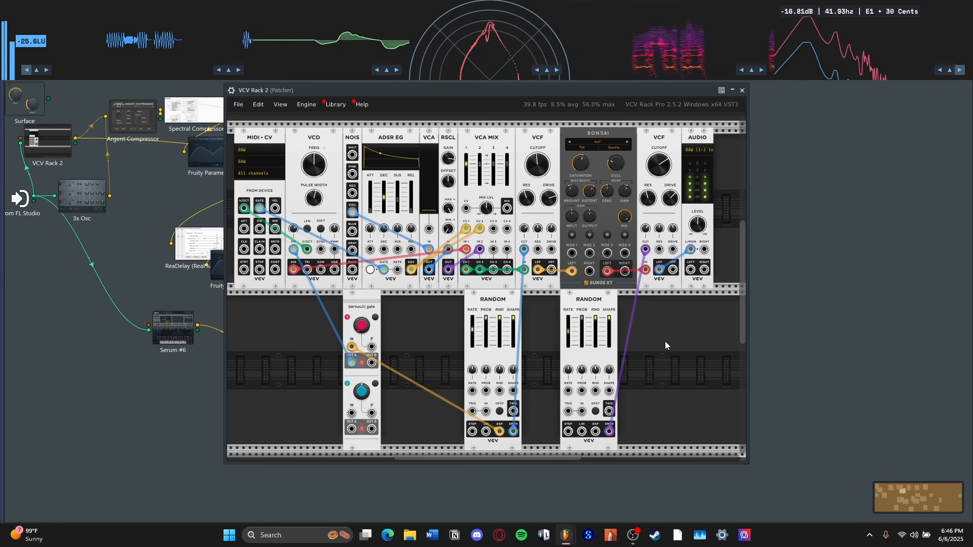
scroll(665, 342, down, 1)
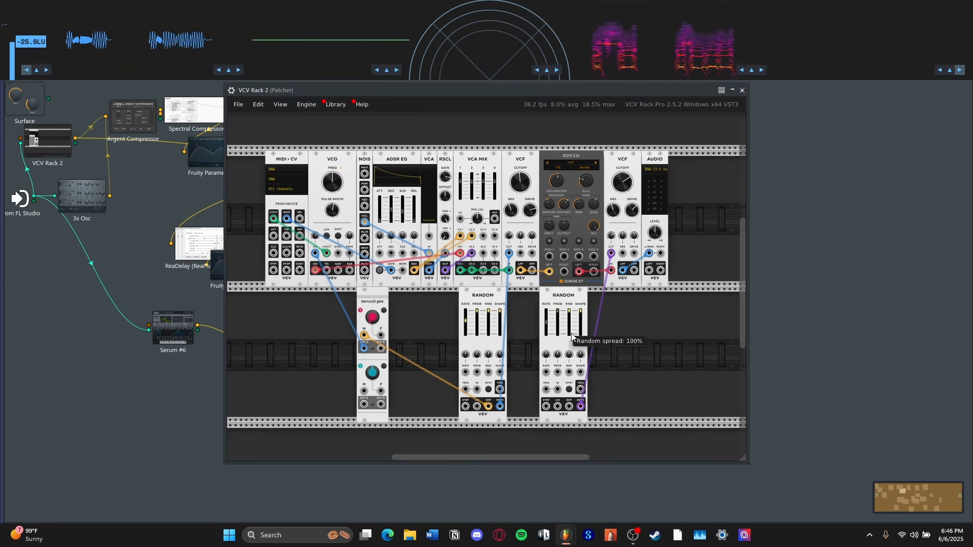
scroll(636, 329, left, 1)
scroll(636, 329, right, 1)
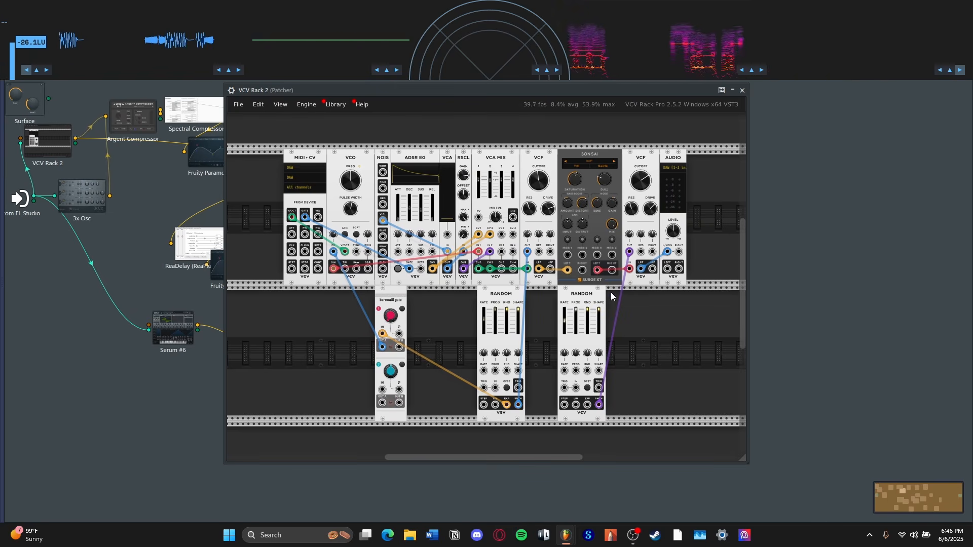
click(742, 90)
Step: Audition the first Argent Compressor routed directly to the output, and inspect the 3x Osc that feeds it
drag(128, 121, 627, 201)
click(619, 176)
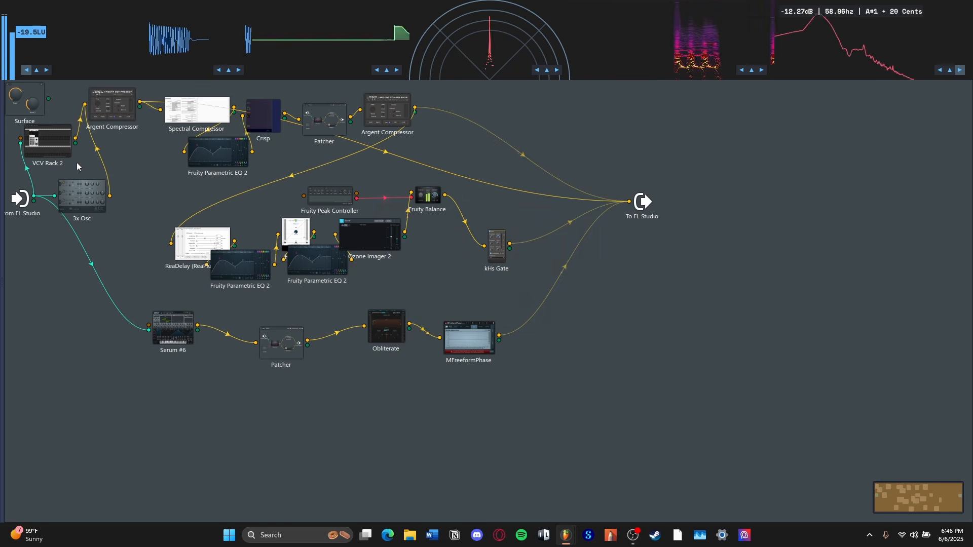
click(77, 196)
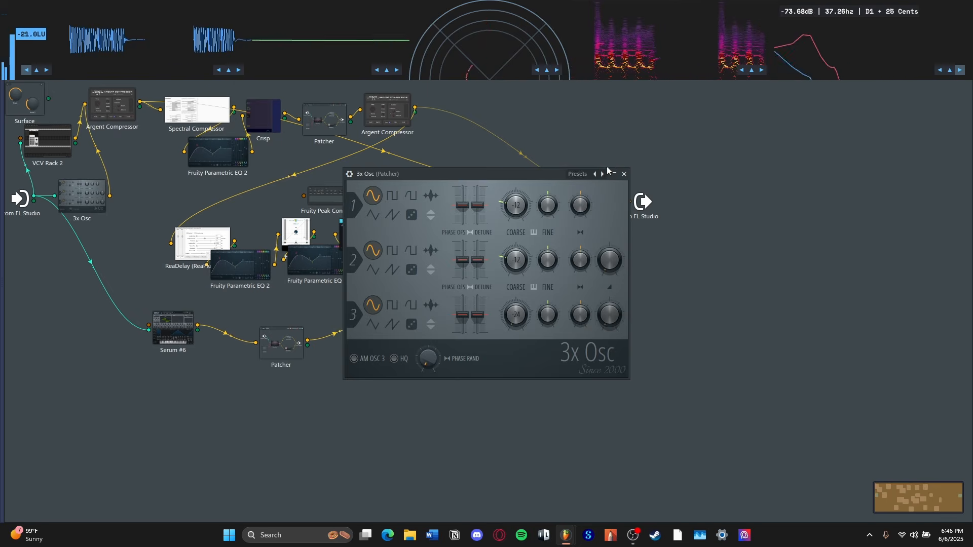
click(626, 173)
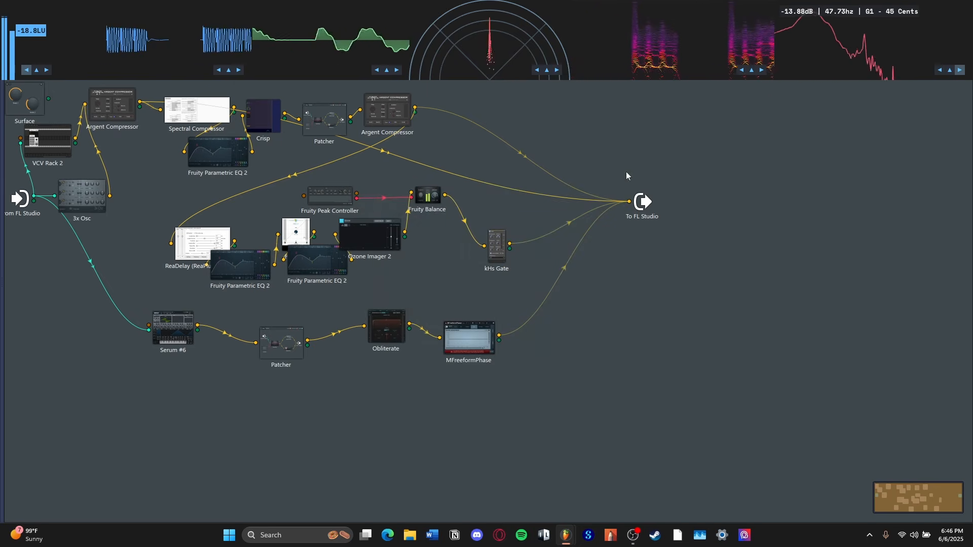
Step: Review the VCV Rack 2 patch and the first Argent Compressor's settings, closing both windows
click(47, 143)
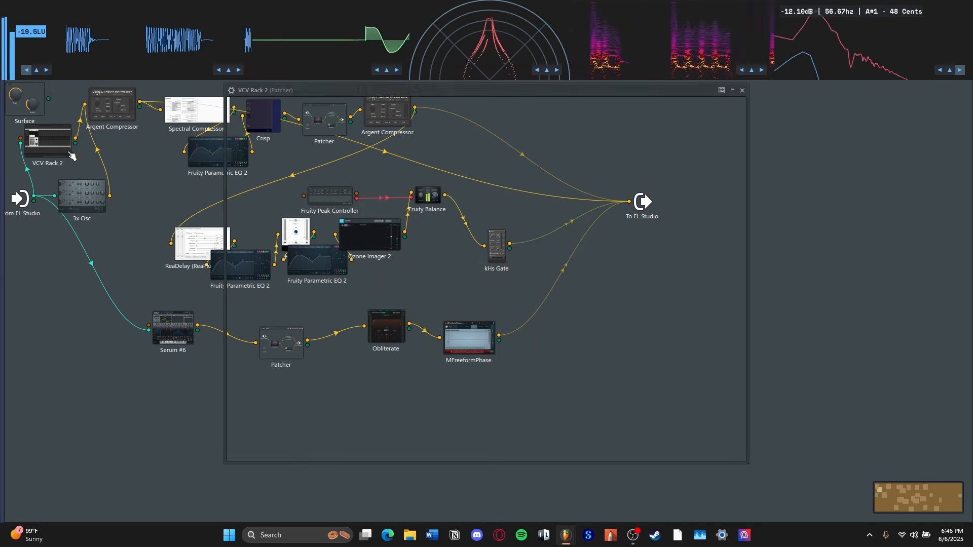
click(743, 90)
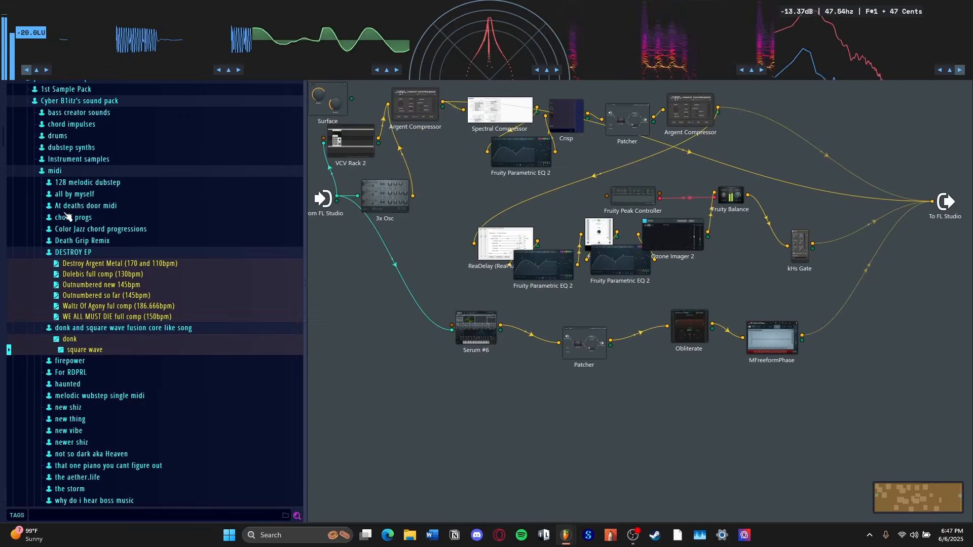
click(65, 138)
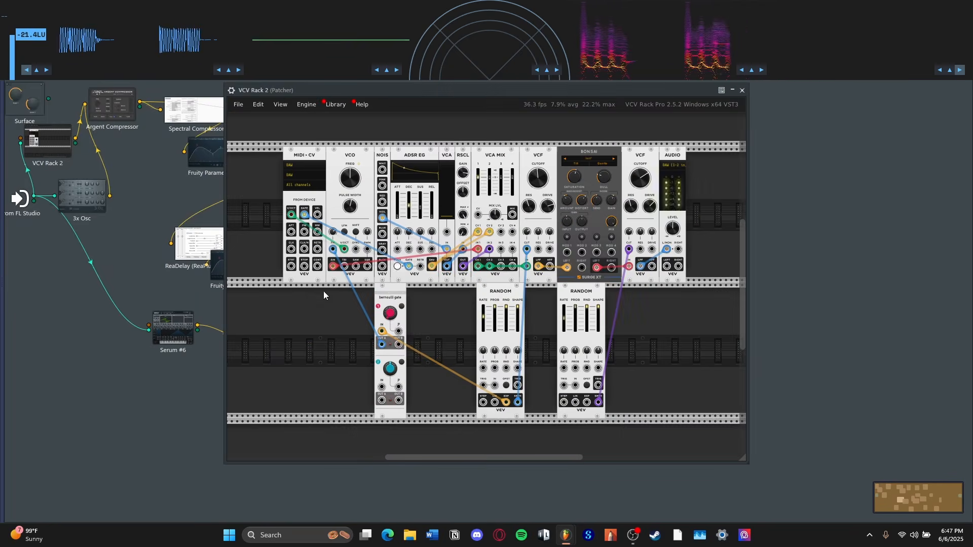
click(743, 90)
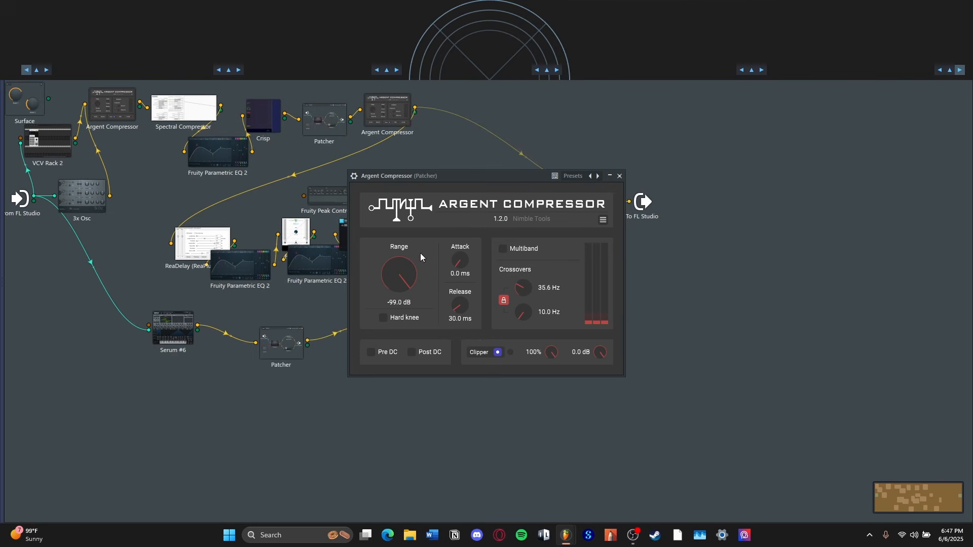
click(619, 176)
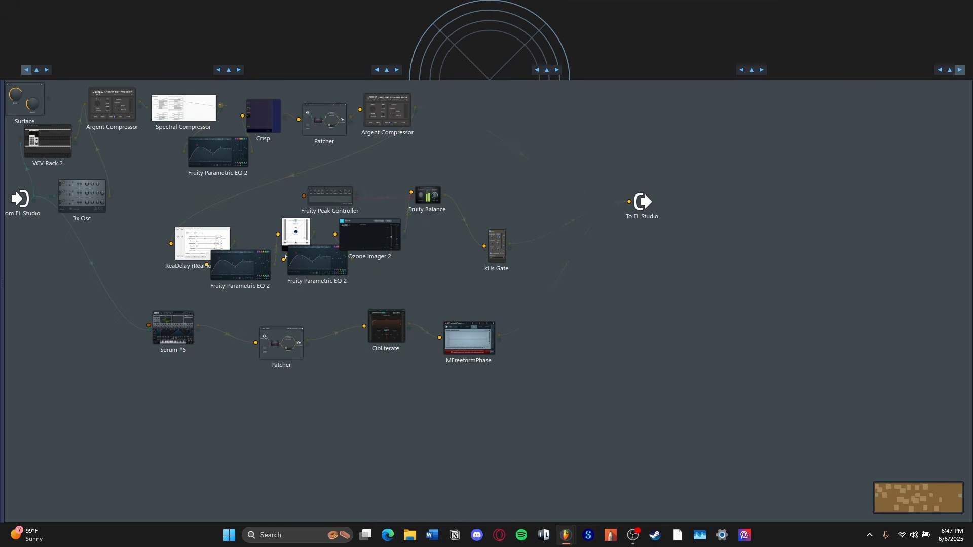
Step: Audition Spectral Compressor routed directly to the output, trying an output gain of 41.93 dB and resetting it to 0.00 dB
click(209, 112)
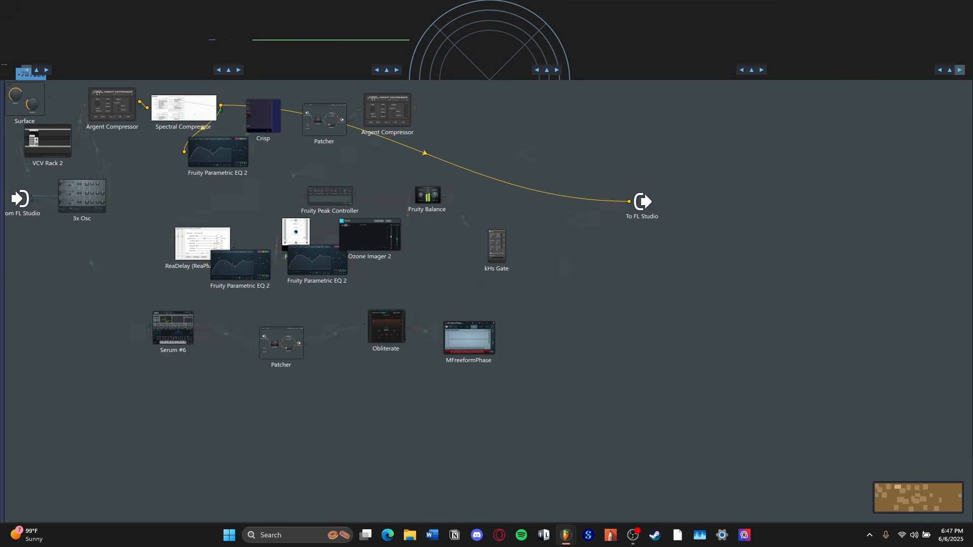
click(301, 190)
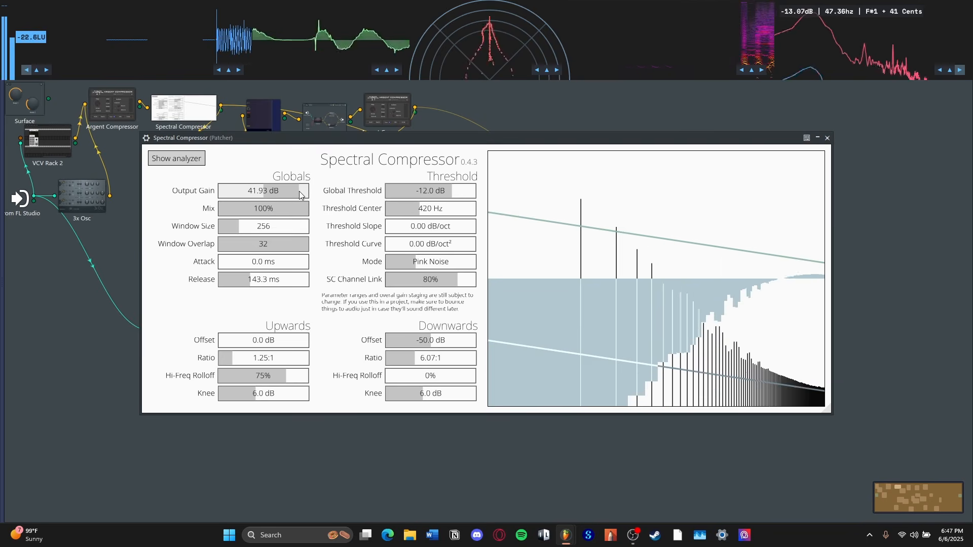
double_click(266, 193)
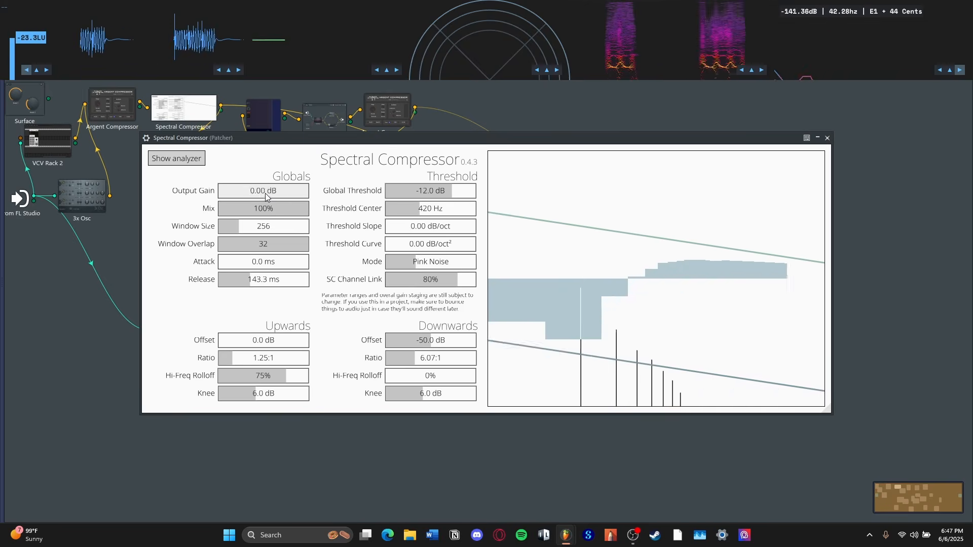
click(827, 138)
Step: Audition the Fruity Parametric EQ 2 after Spectral Compressor and the Crisp plugin, each routed directly to the output, viewing their settings
drag(252, 151, 629, 201)
click(229, 148)
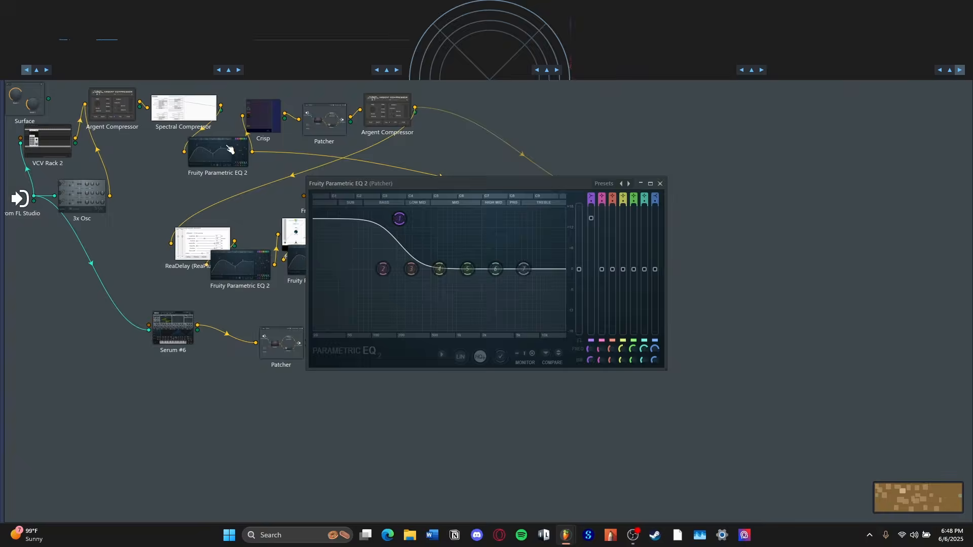
click(660, 184)
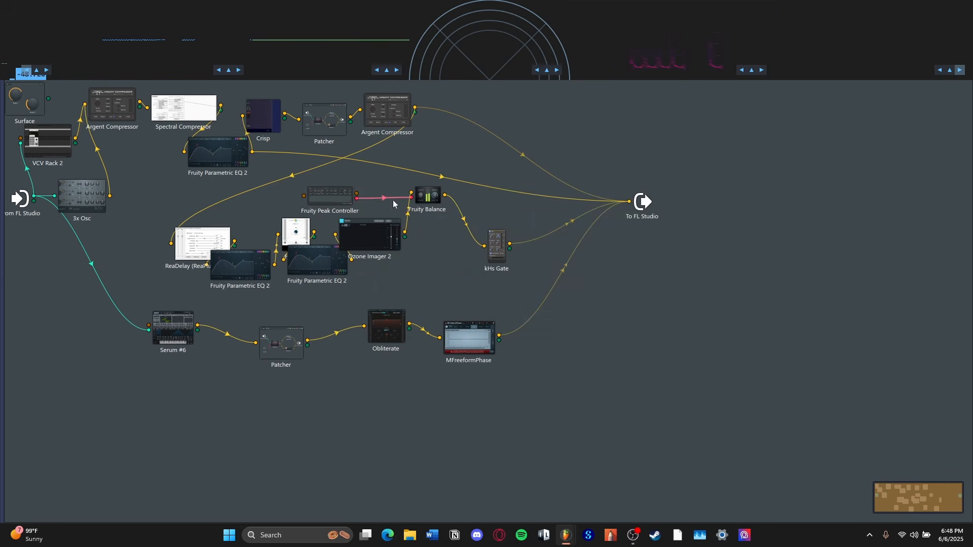
double_click(278, 127)
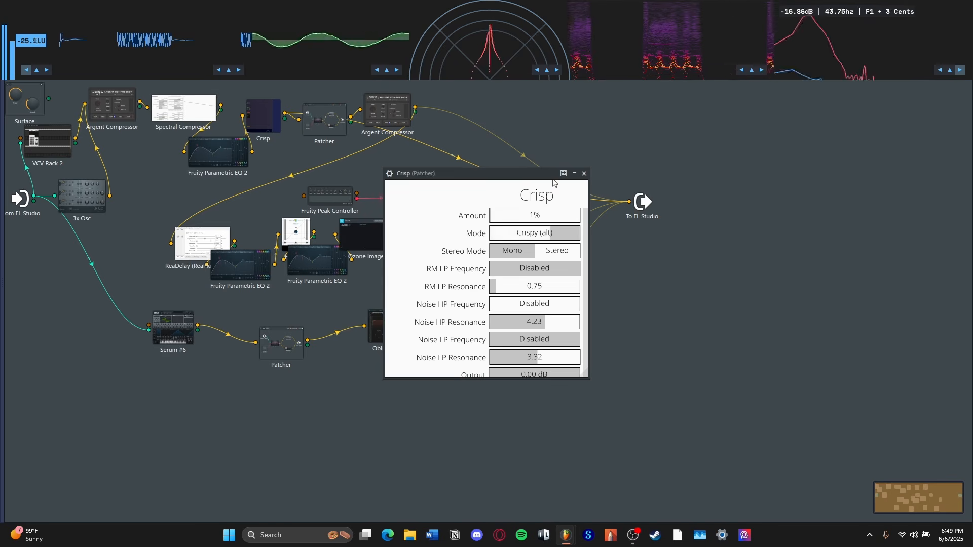
click(585, 174)
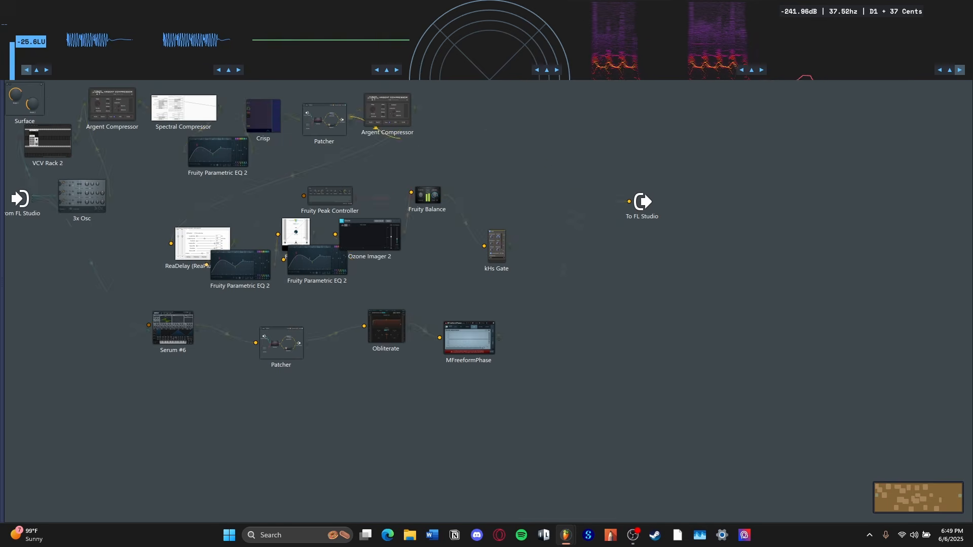
Step: Audition the nested Patcher after Crisp routed directly to the output, and inspect the LFO-EQ inside it
drag(621, 201, 629, 201)
double_click(338, 123)
click(373, 177)
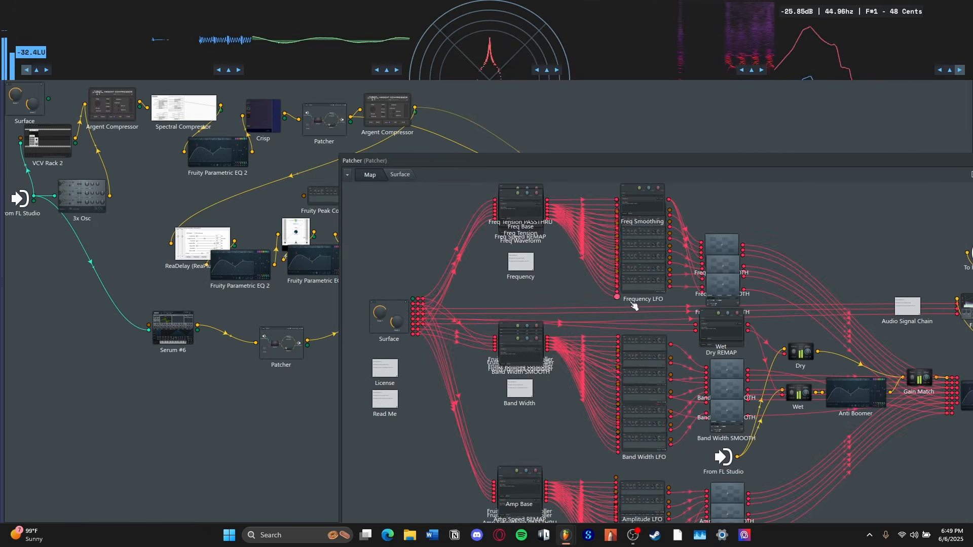
drag(715, 166, 512, 117)
double_click(788, 347)
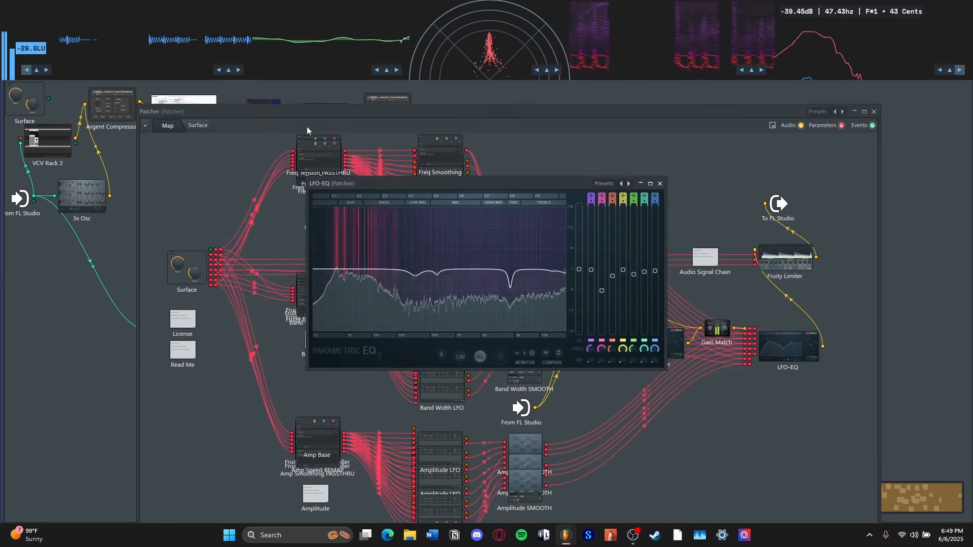
click(874, 112)
click(660, 183)
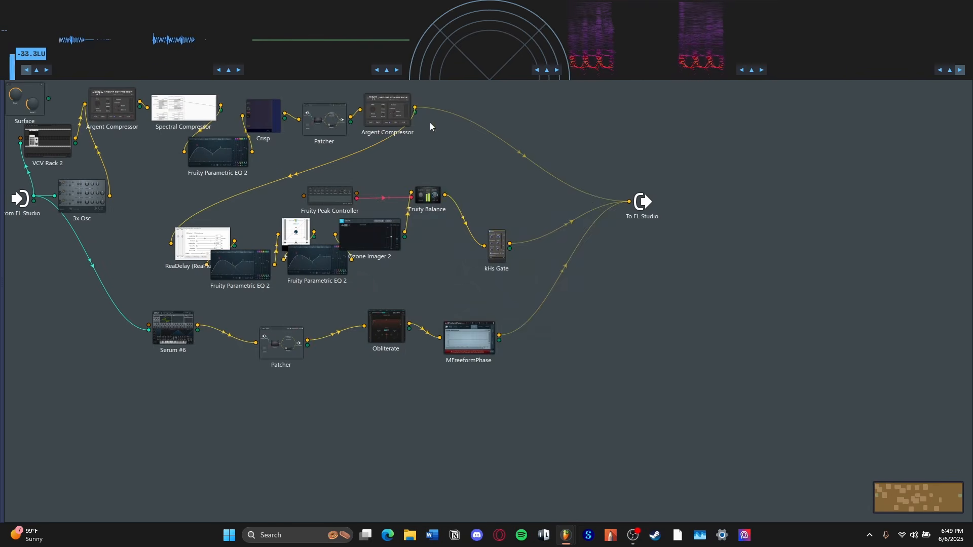
Step: Raise the level of the second Argent Compressor's link to the output, and review that compressor's settings
drag(415, 108, 420, 107)
drag(564, 167, 629, 201)
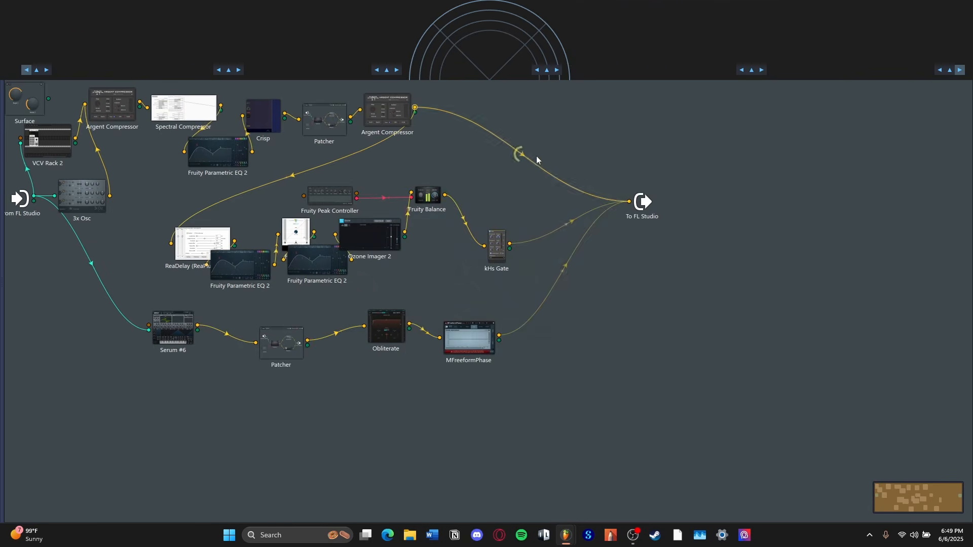
double_click(387, 109)
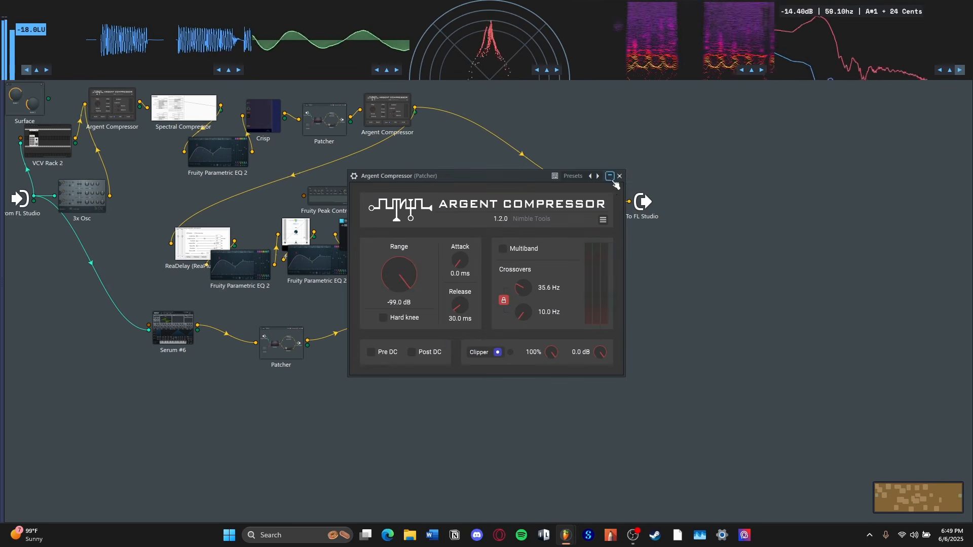
click(619, 175)
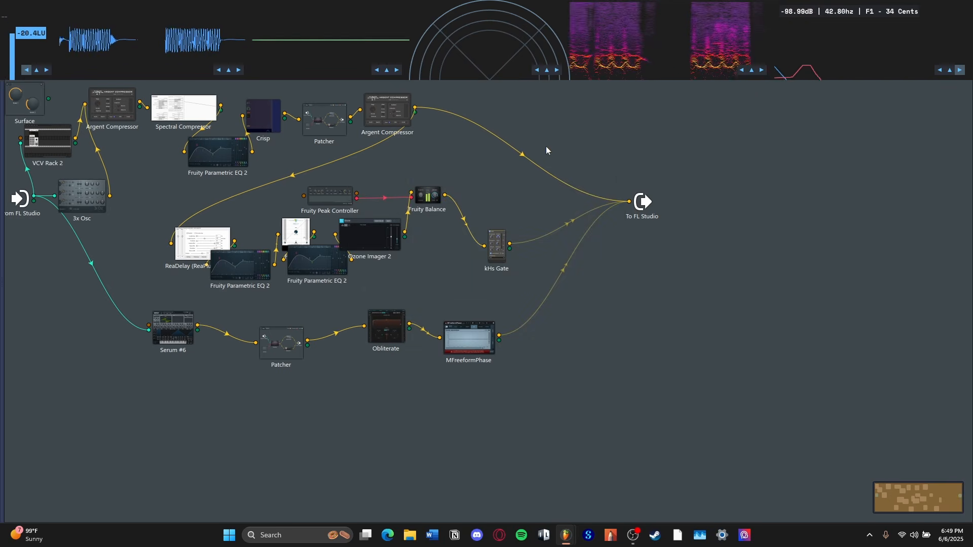
Step: Route Serum #6 directly to the output and open its synth window
drag(180, 343, 698, 192)
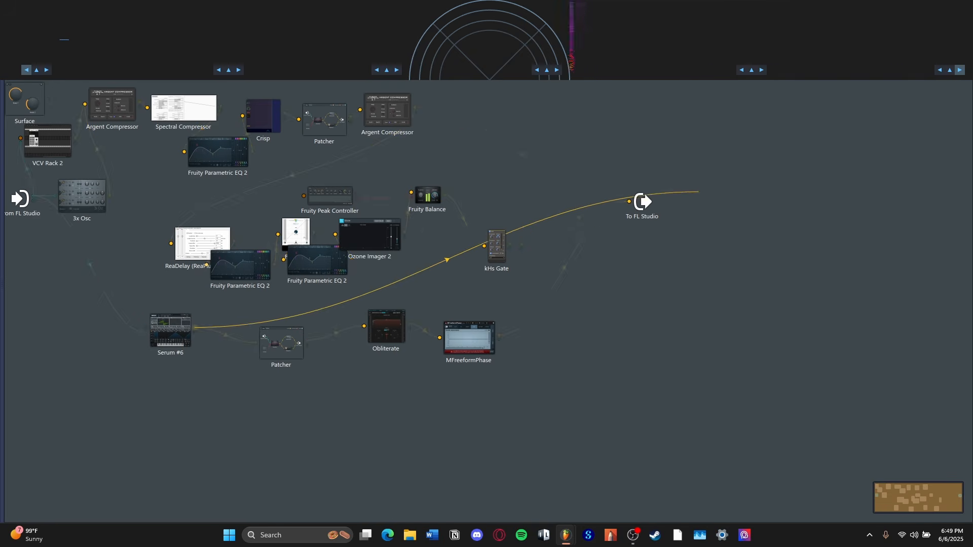
drag(629, 202, 629, 202)
double_click(170, 332)
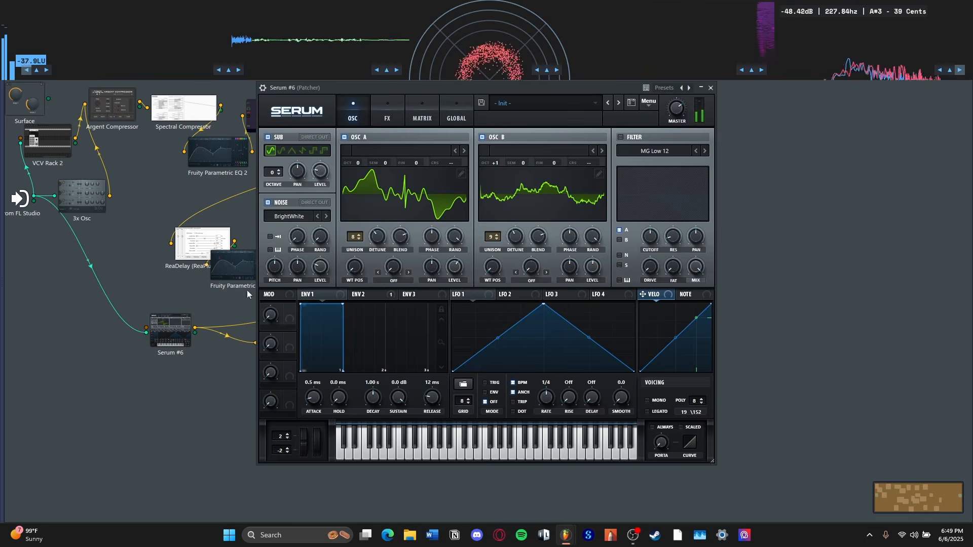
Step: Inspect Serum #6's oscillator A and oscillator B waveforms in the wavetable editor
click(399, 117)
click(353, 118)
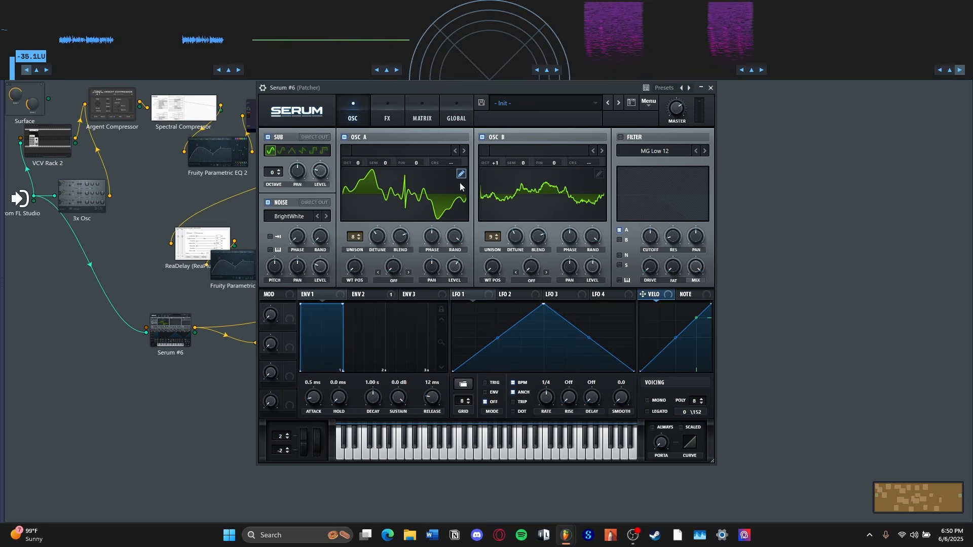
click(462, 175)
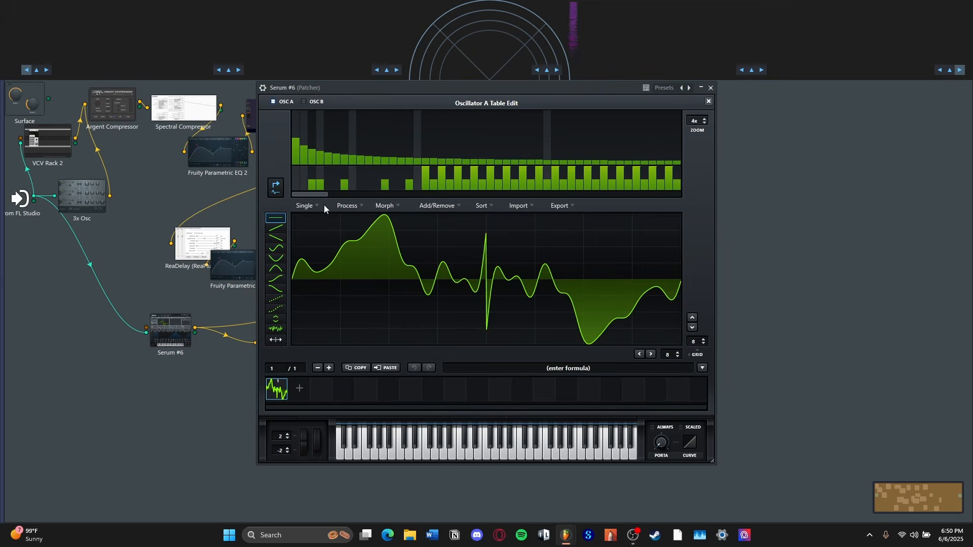
click(709, 102)
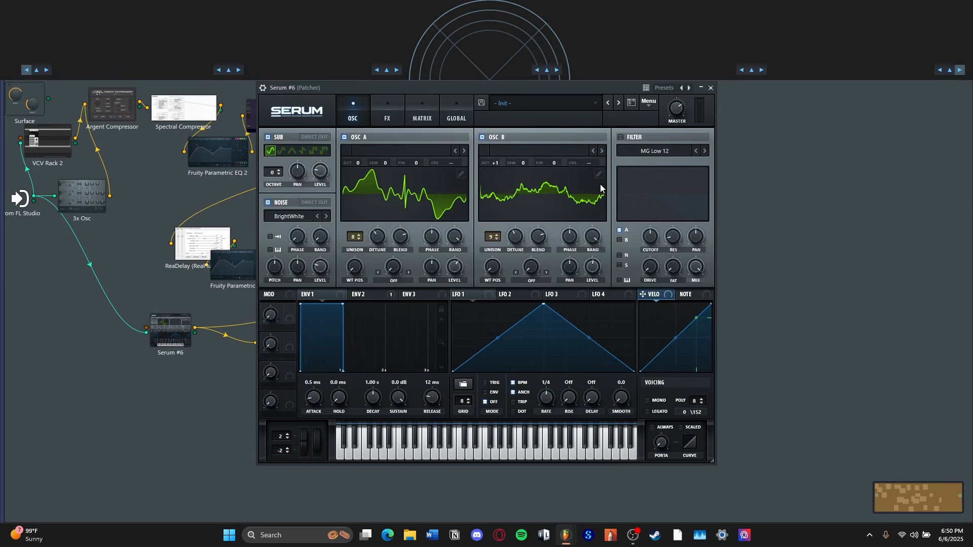
click(593, 173)
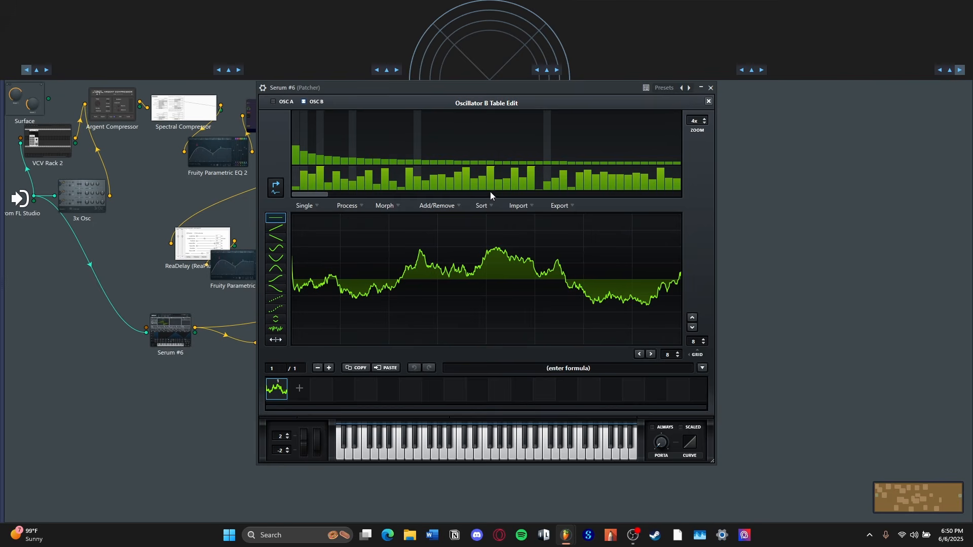
click(708, 103)
click(461, 175)
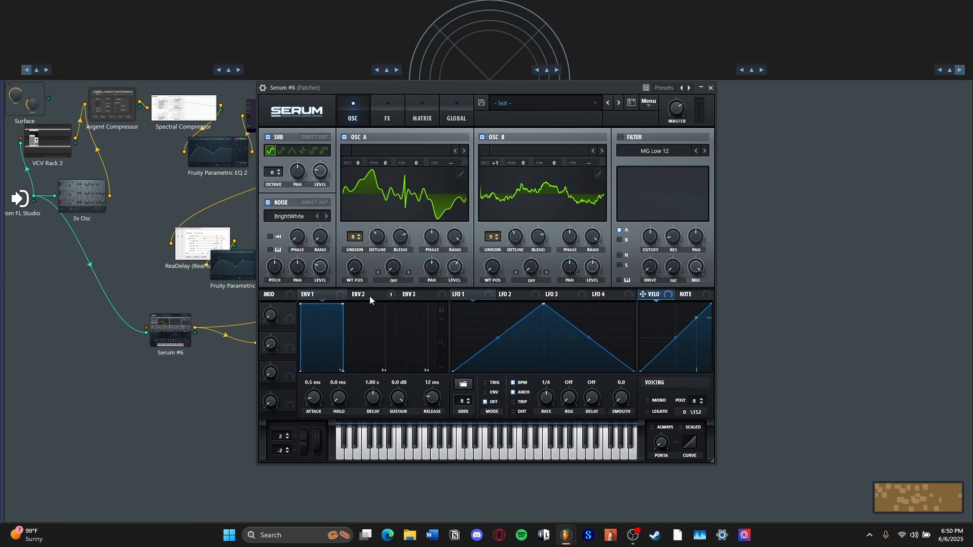
Step: Review Serum #6's envelope 2, its modulation matrix routing and the effects chain
click(370, 298)
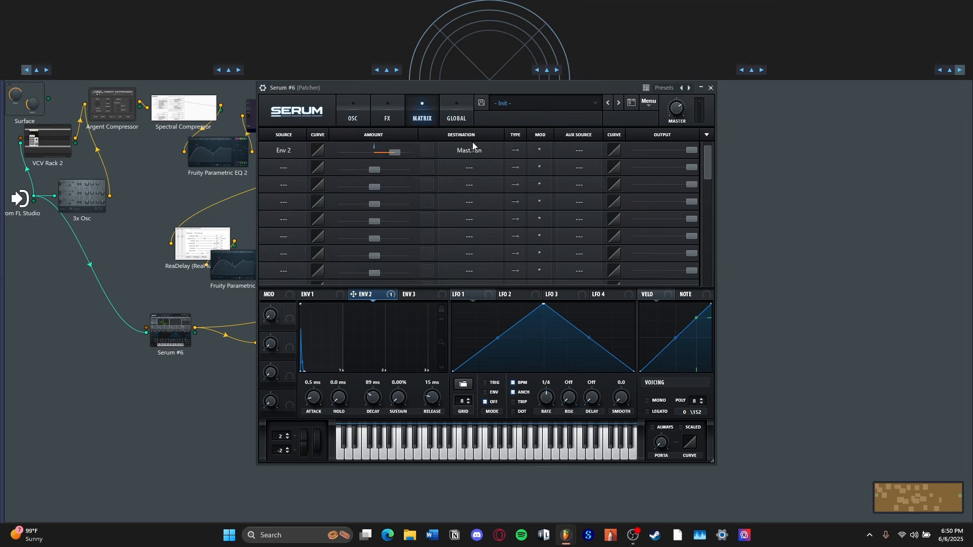
click(356, 118)
click(384, 120)
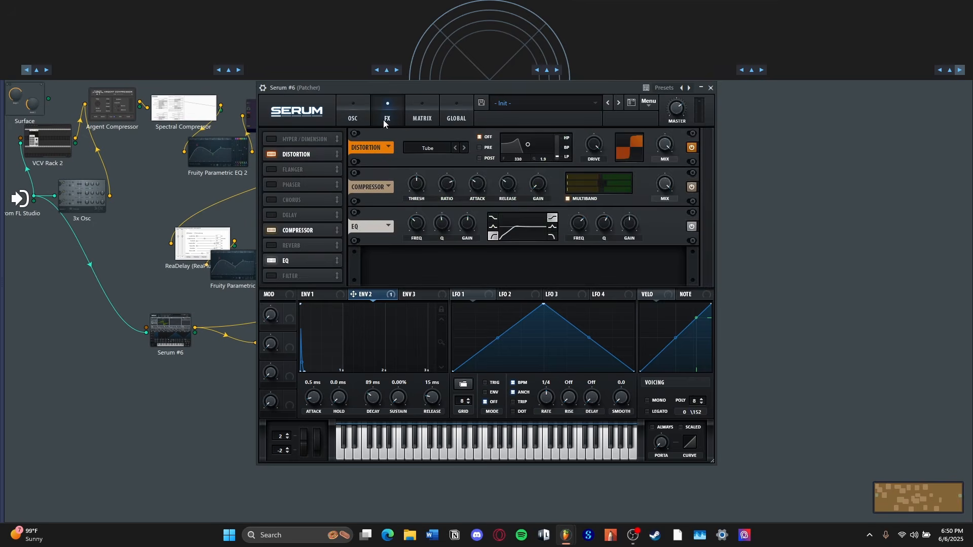
click(365, 119)
click(387, 118)
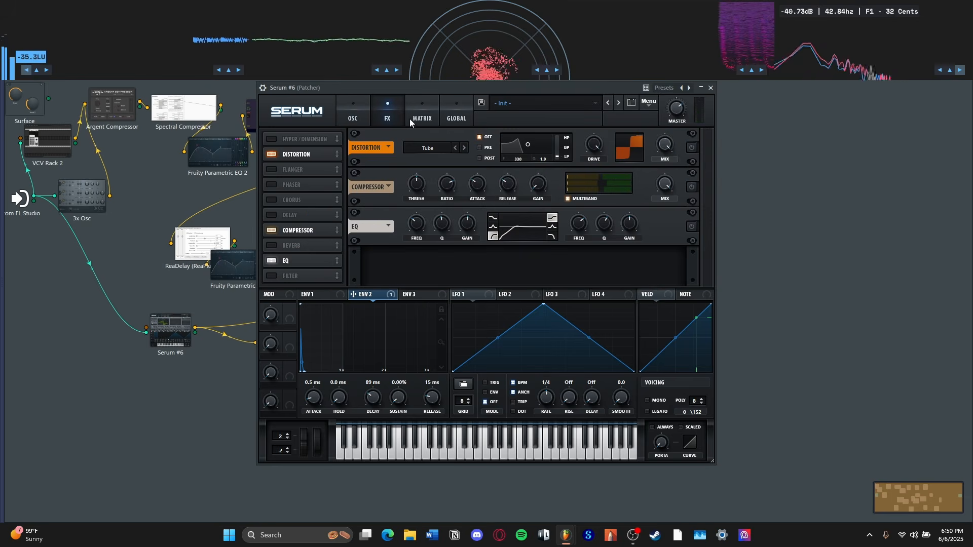
Step: Switch Serum #6's compressor and EQ effects back on one at a time while auditioning, and close the synth
click(692, 187)
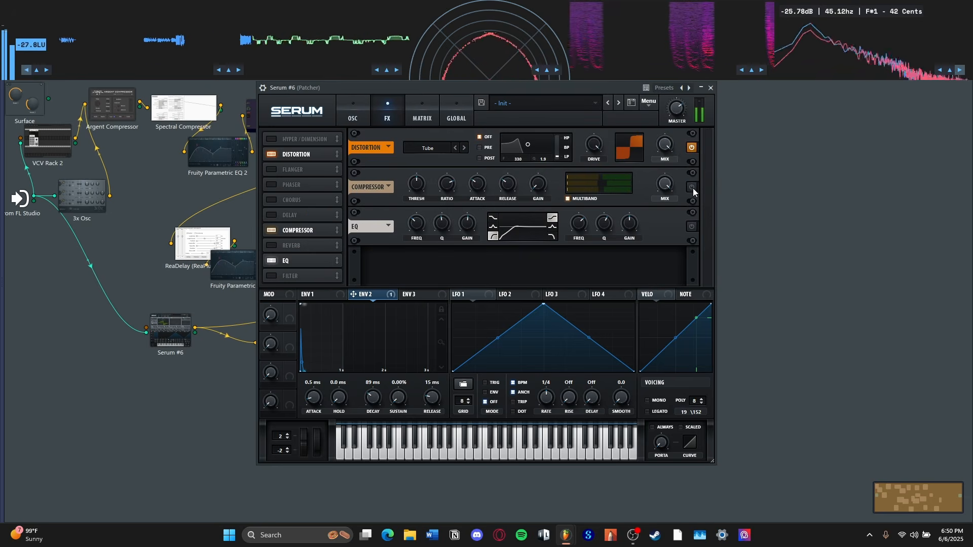
click(691, 227)
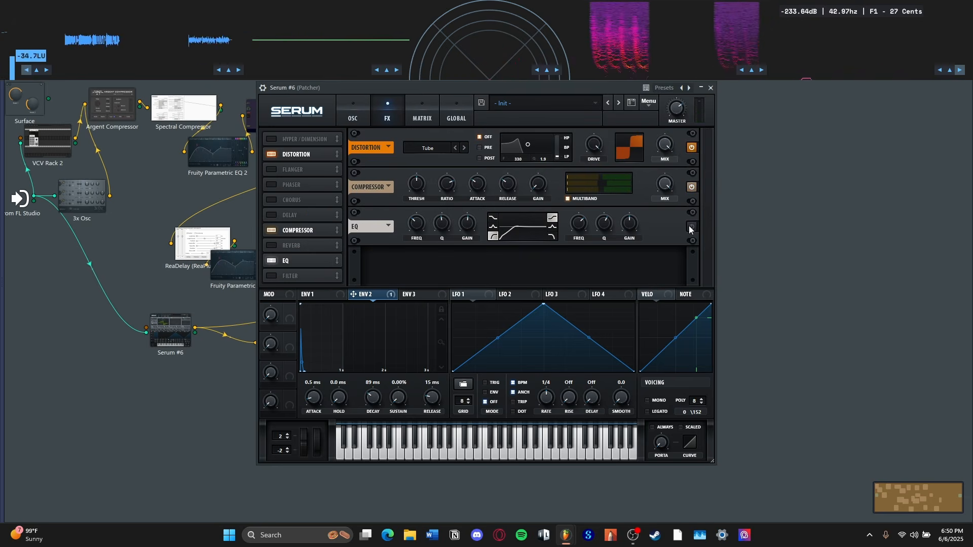
click(711, 88)
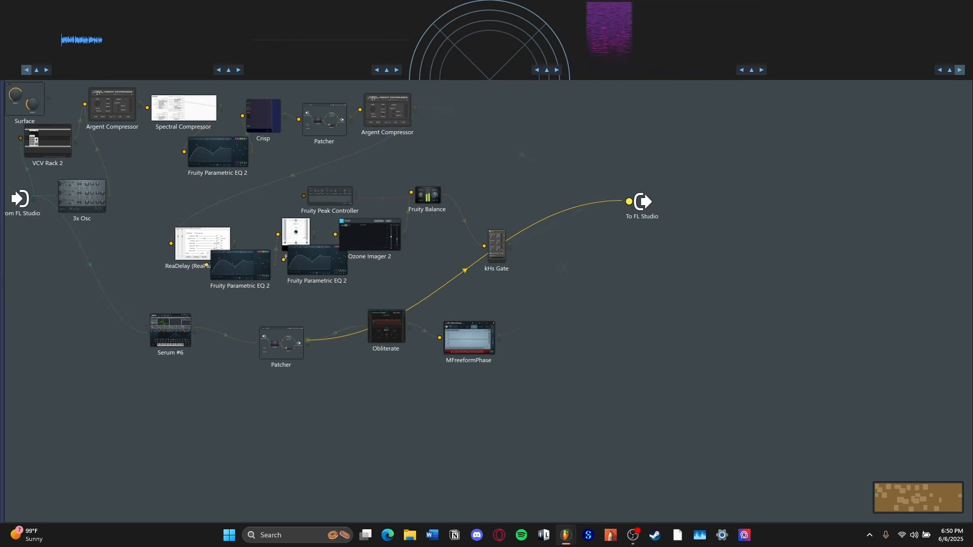
Step: Audition the nested Patcher, Obliterate and MFreeformPhase stages following Serum #6, viewing their settings
double_click(277, 349)
click(380, 178)
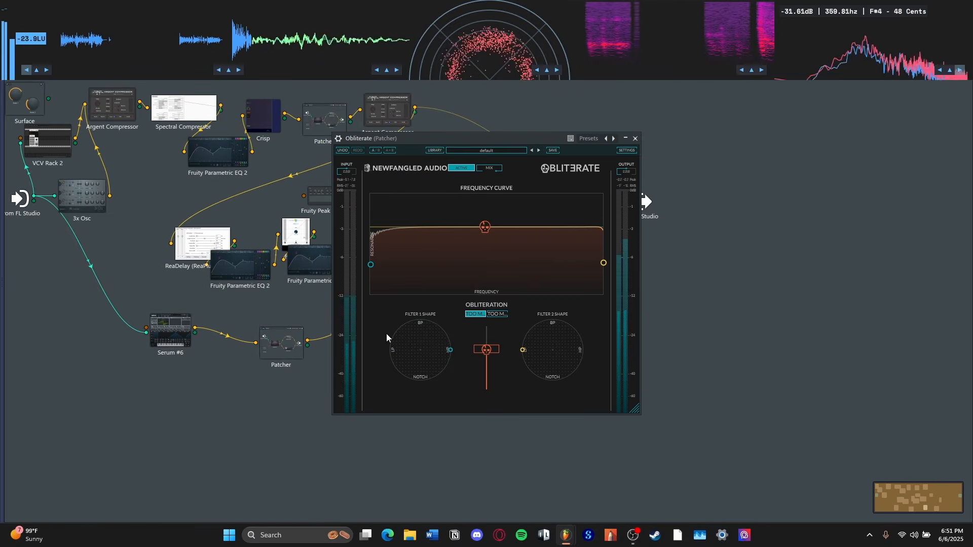
click(635, 138)
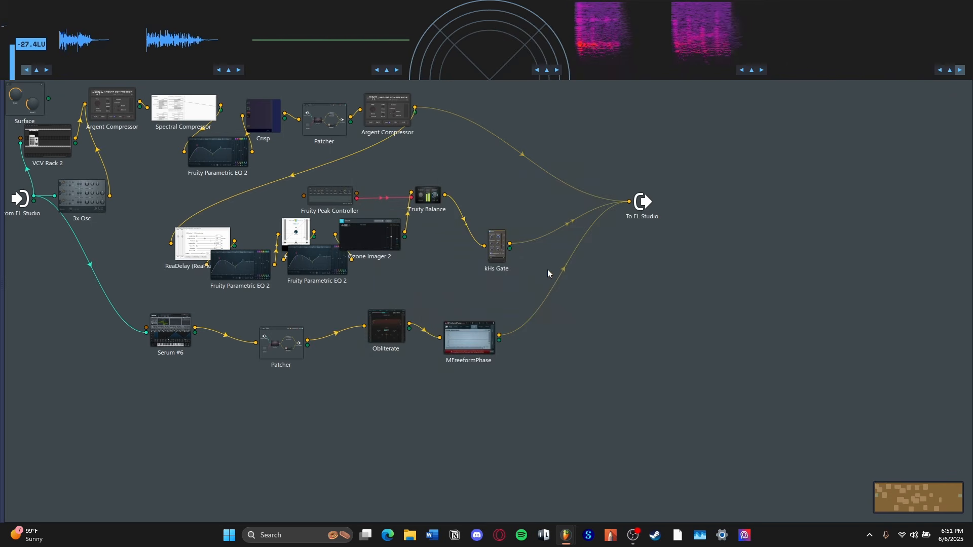
double_click(489, 328)
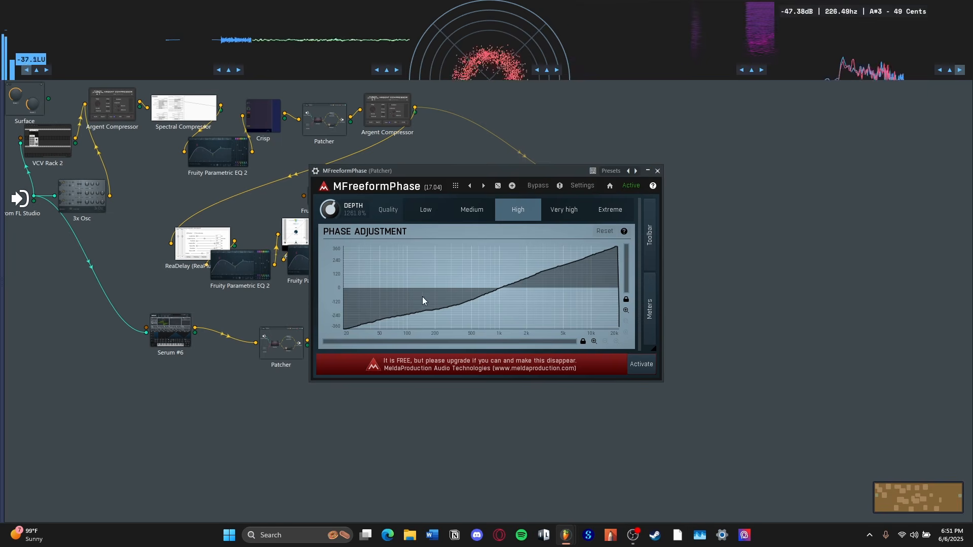
click(658, 172)
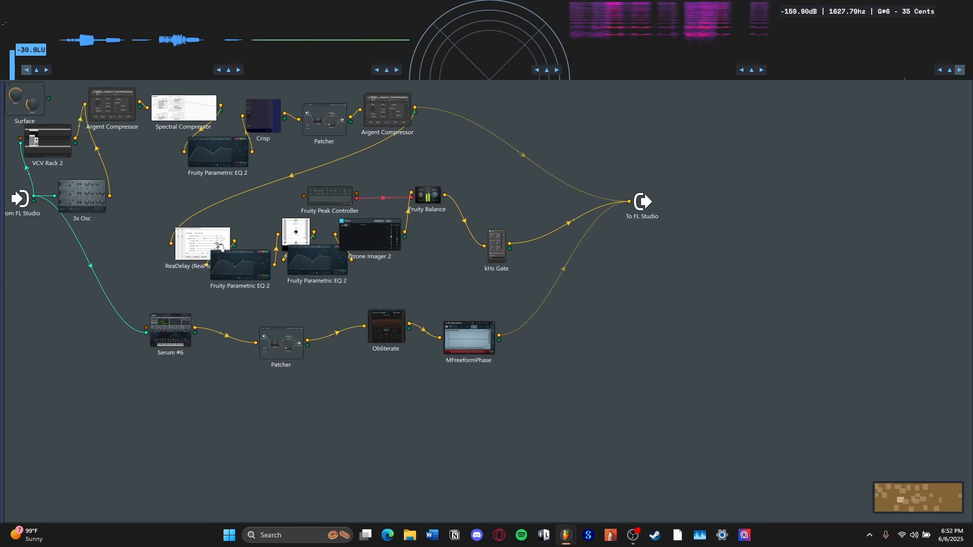
Step: Spread out the overlapping ReaDelay, Fruity Parametric EQ 2 and Ozone Imager 2 modules in the middle chain
drag(218, 246, 206, 223)
drag(320, 261, 331, 271)
drag(367, 237, 394, 241)
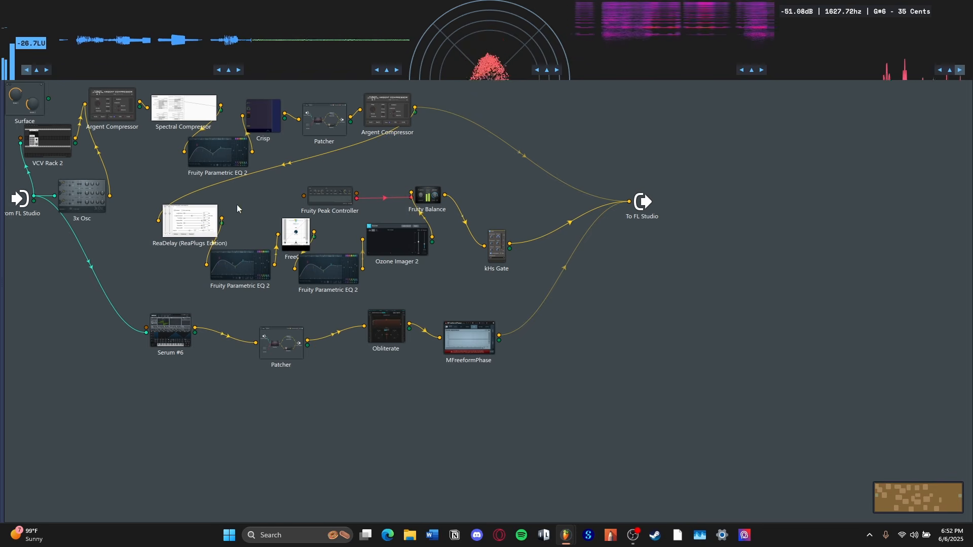
drag(203, 214, 206, 219)
Step: Review the settings of ReaDelay, a Fruity Parametric EQ 2 and FreeClip in the middle chain
double_click(211, 218)
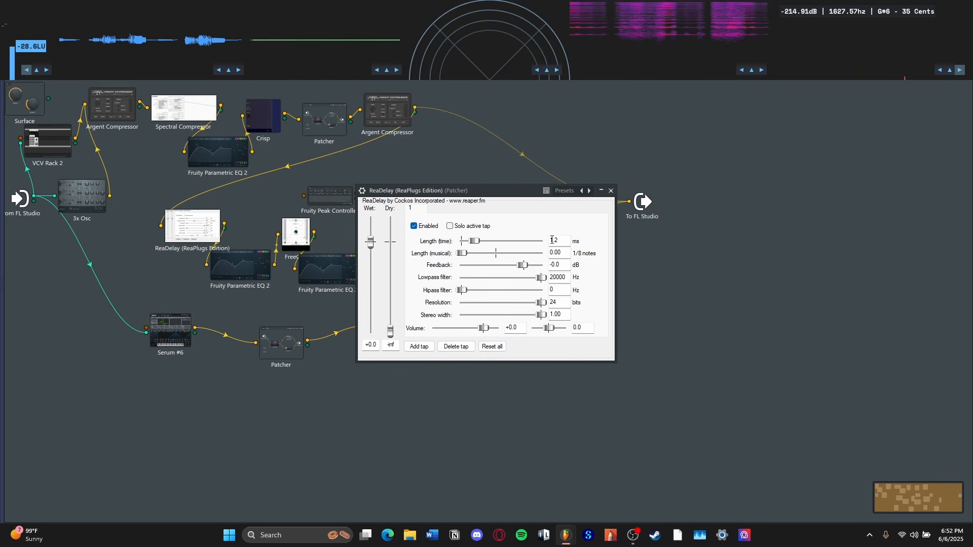
click(610, 191)
double_click(327, 272)
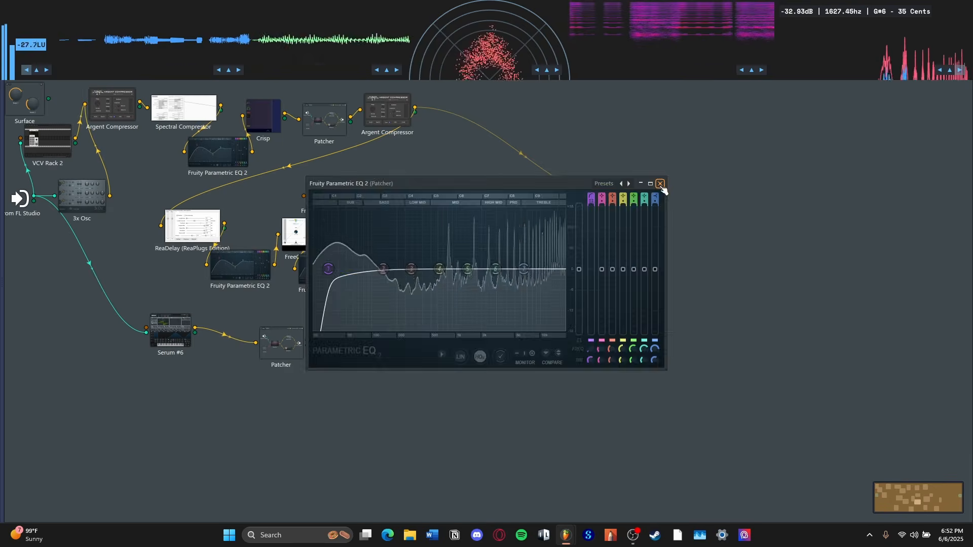
click(659, 183)
double_click(295, 233)
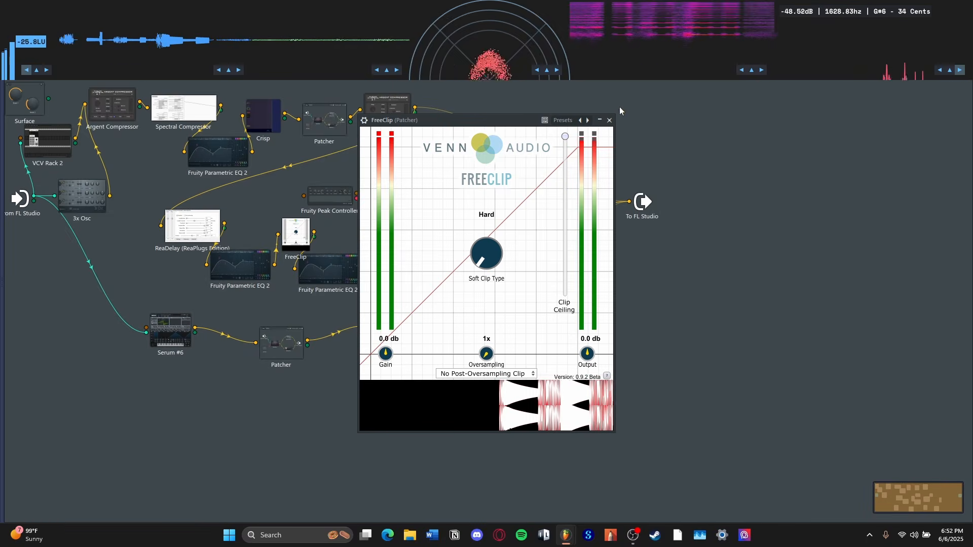
click(609, 120)
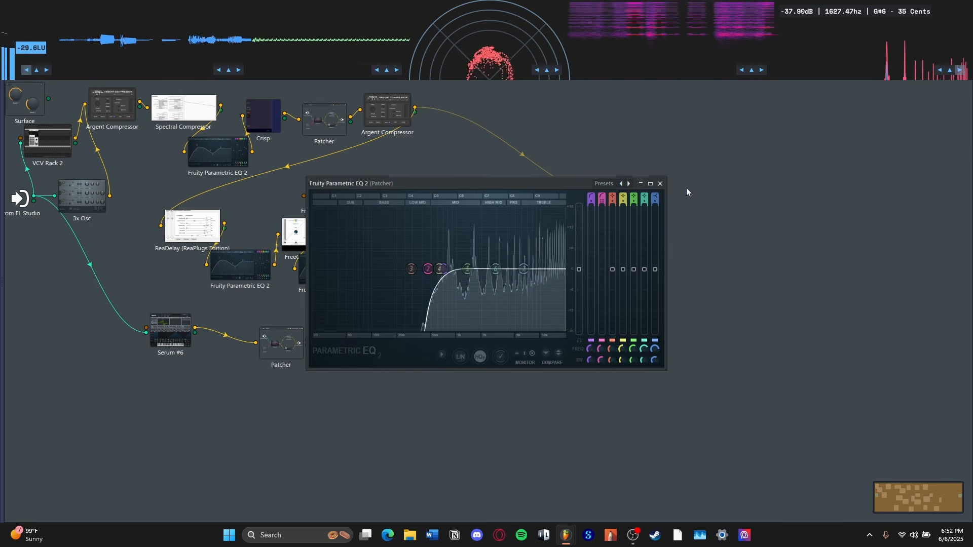
Step: Sweep the low-cut bands of the Fruity Parametric EQ 2 feeding Ozone Imager 2 to audition the filtering
drag(458, 275, 314, 269)
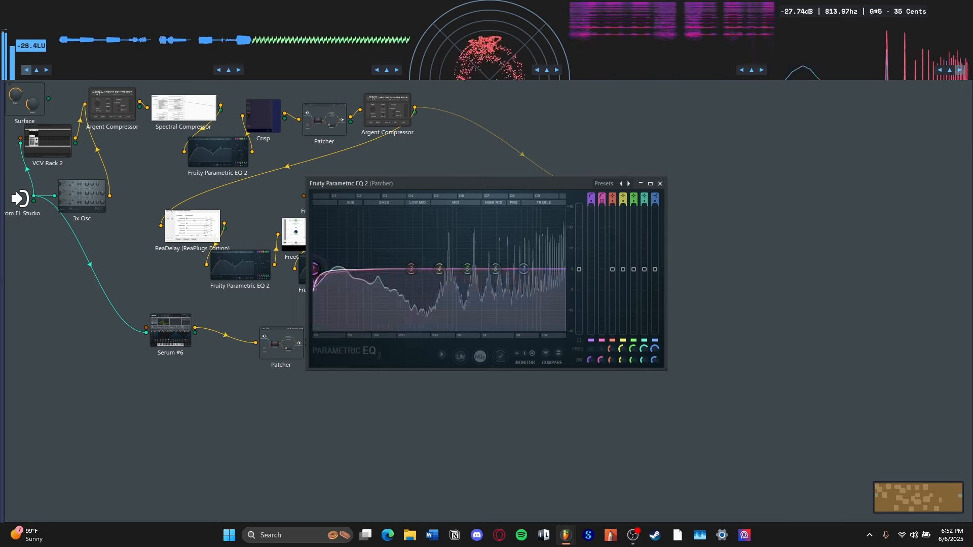
drag(409, 268, 447, 268)
click(660, 183)
Step: Review the settings of Ozone Imager 2, Fruity Peak Controller, Fruity Balance and kHs Gate in the middle chain
click(405, 304)
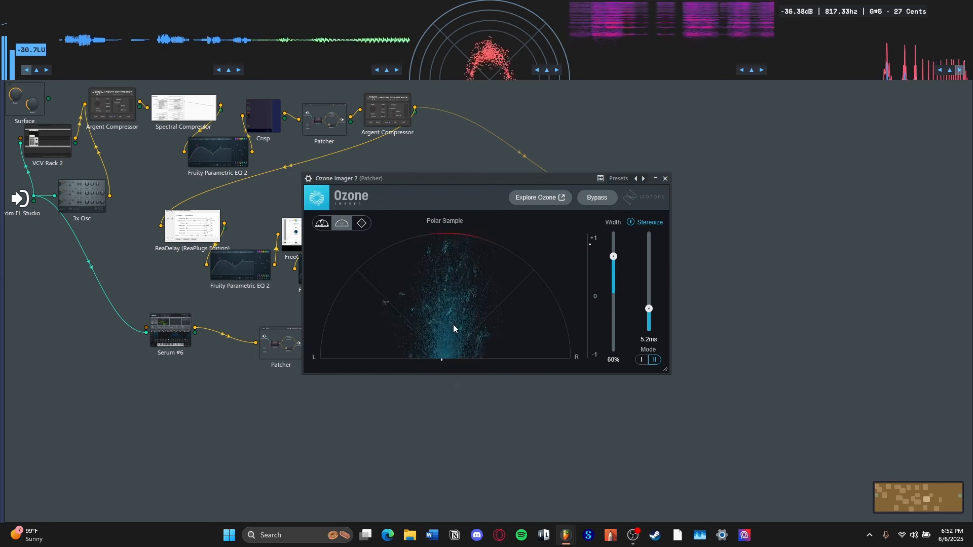
click(665, 178)
double_click(352, 199)
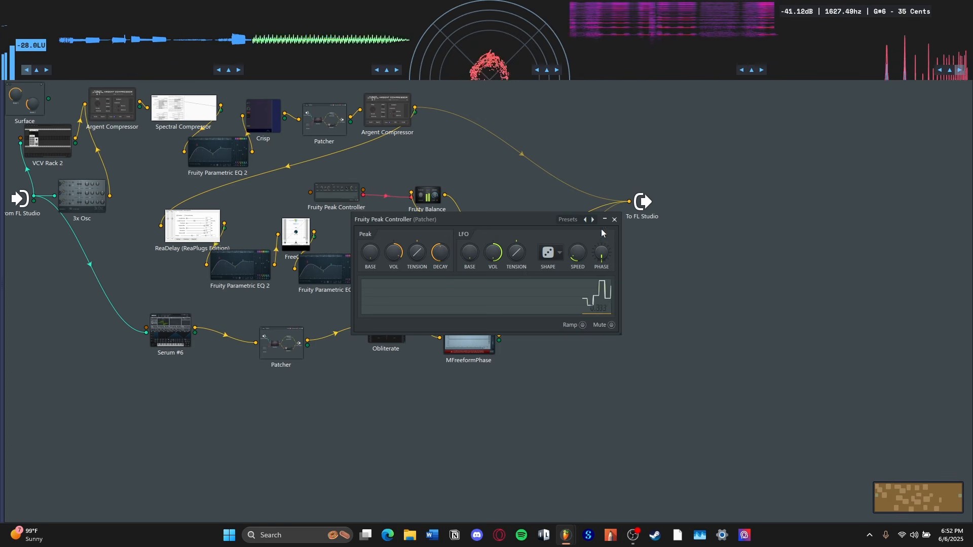
click(615, 220)
double_click(427, 195)
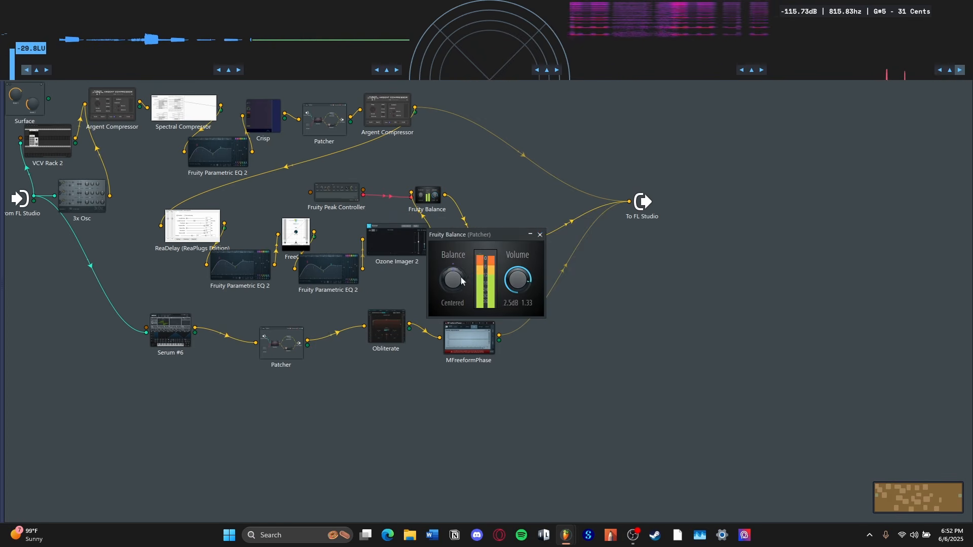
click(540, 234)
double_click(495, 250)
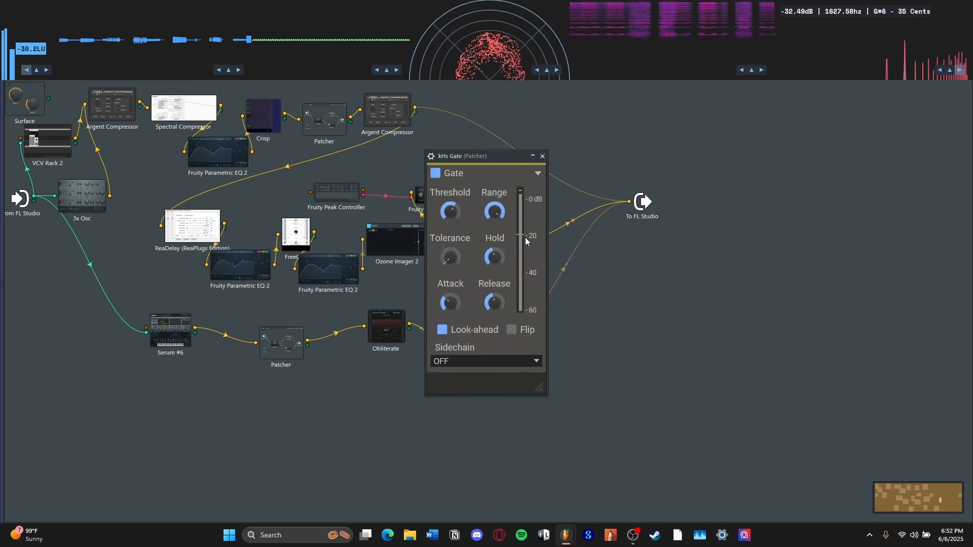
click(542, 157)
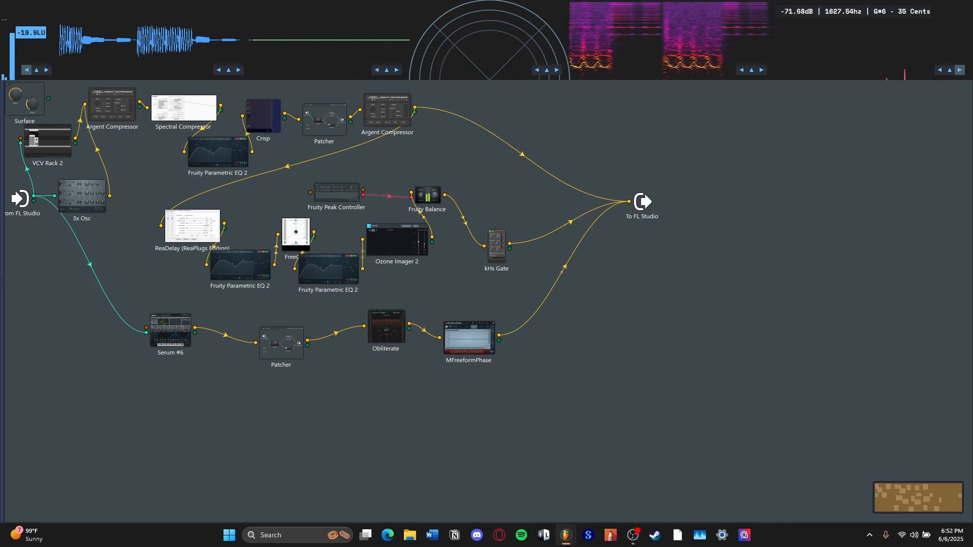
Step: Leave the Patcher and audition the Fruity Balance and Crisp effects on the Synths mixer track
key(Escape)
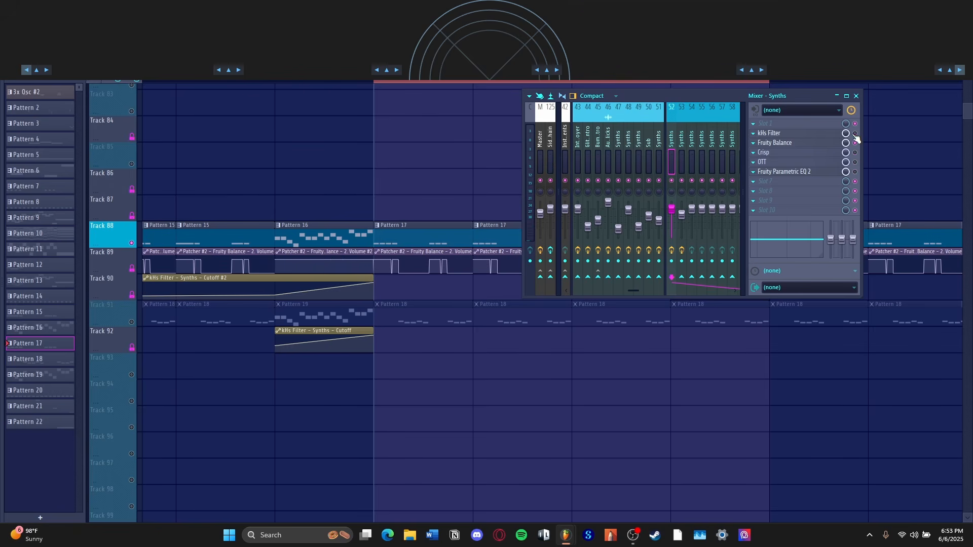
click(827, 143)
key(space)
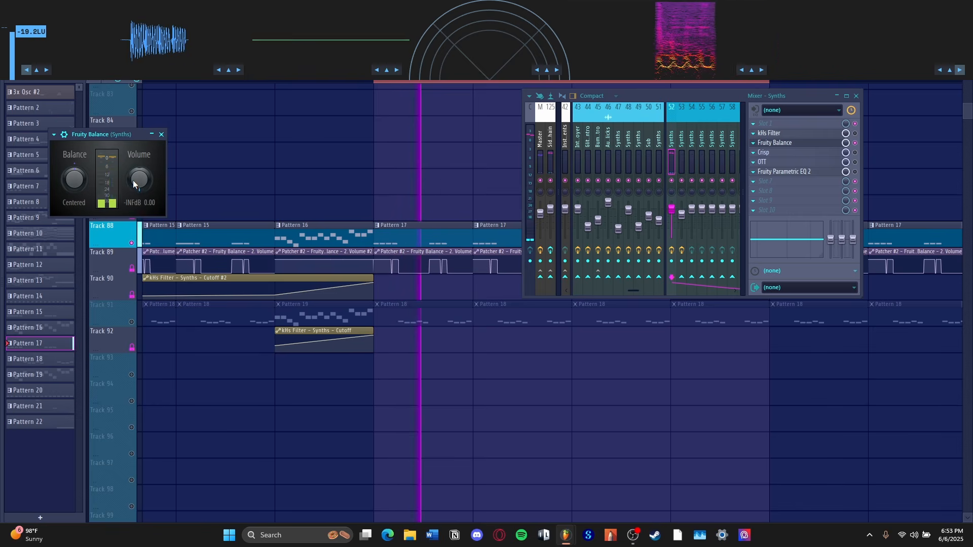
key(space)
key(Escape)
click(802, 152)
key(space)
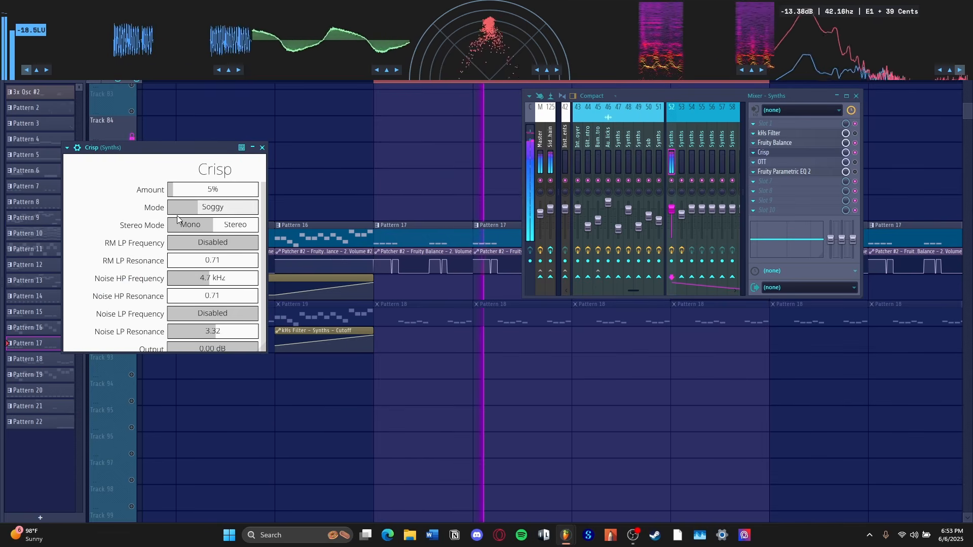
Step: Audition OTT and Fruity Parametric EQ 2 on the Synths mixer track, and close the mixer
key(Escape)
click(776, 162)
key(Escape)
click(785, 171)
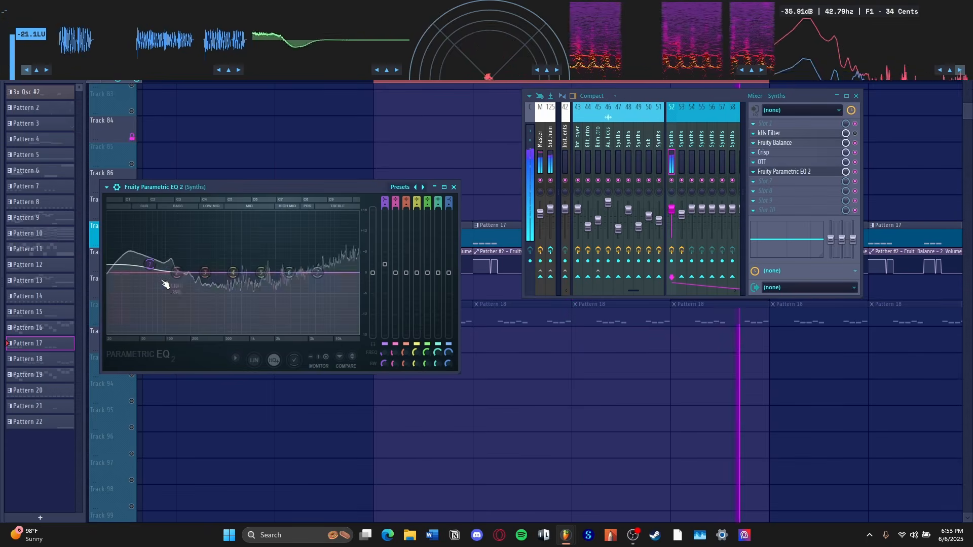
key(Escape)
key(F9)
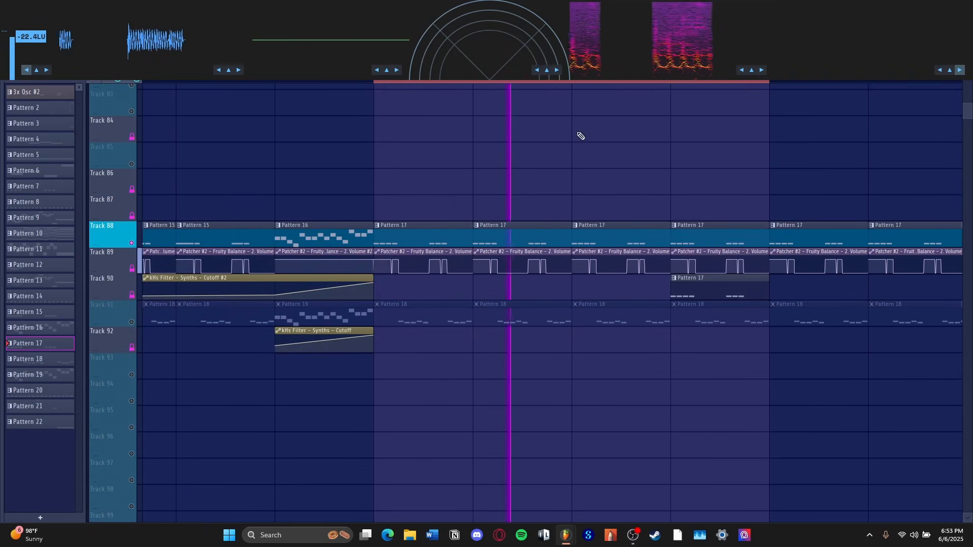
Step: Play the earlier Pattern 15 section and recheck the Synths mixer track's Crisp settings
scroll(478, 83, down, 5)
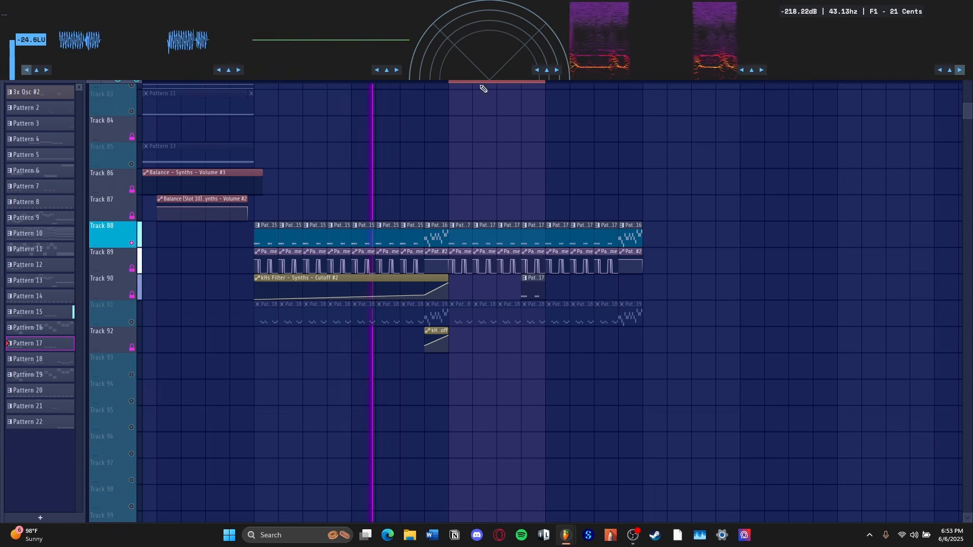
key(F9)
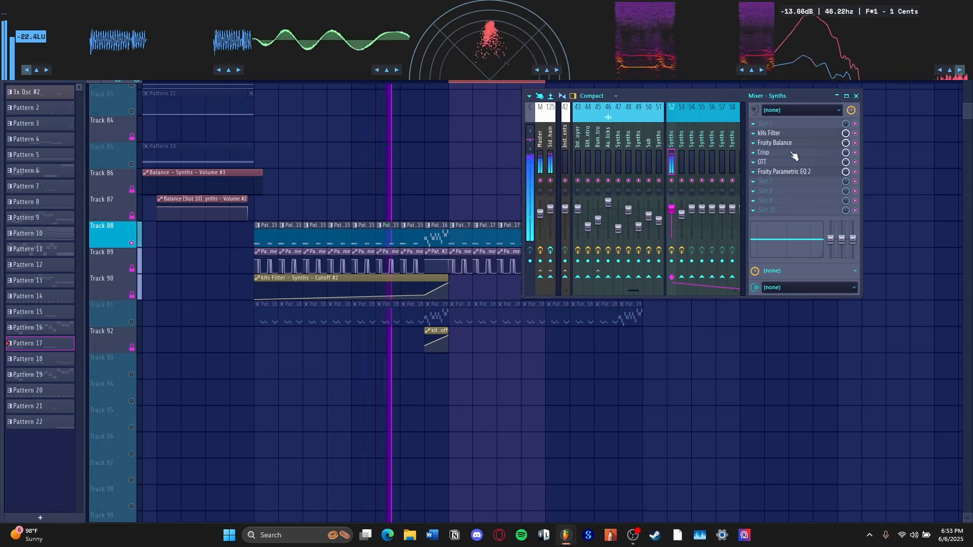
click(763, 152)
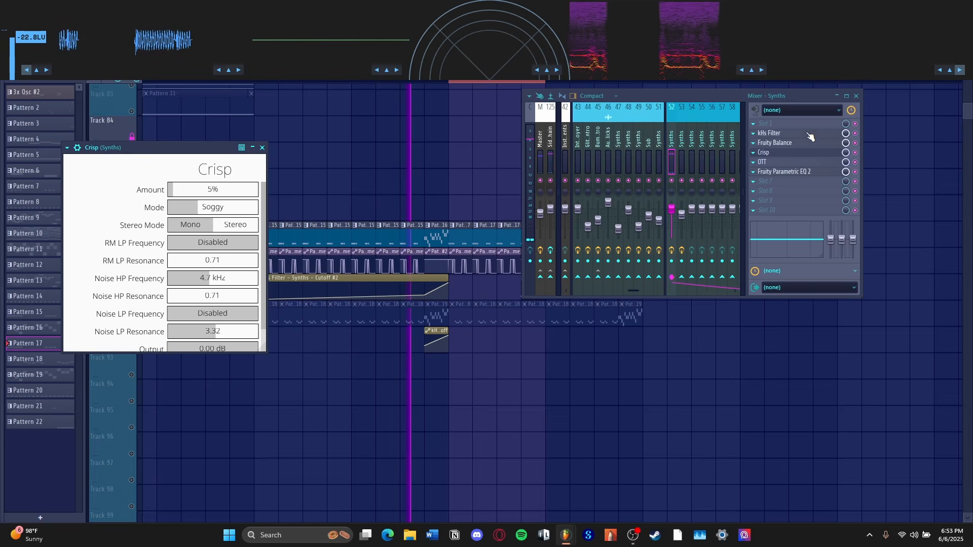
key(F12)
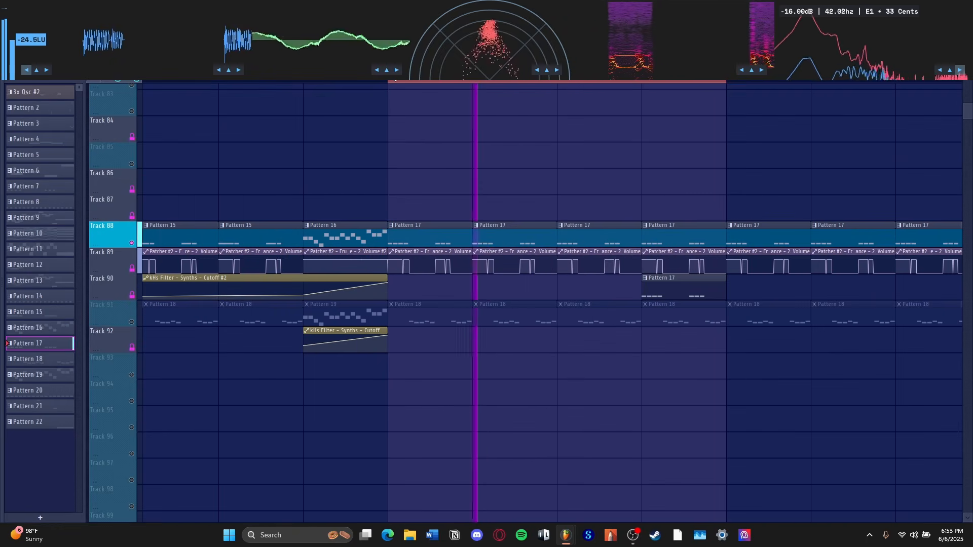
Step: Delete the extra Pattern 17 clip from Track 90, stop playback and unsolo Track 88
right_click(661, 290)
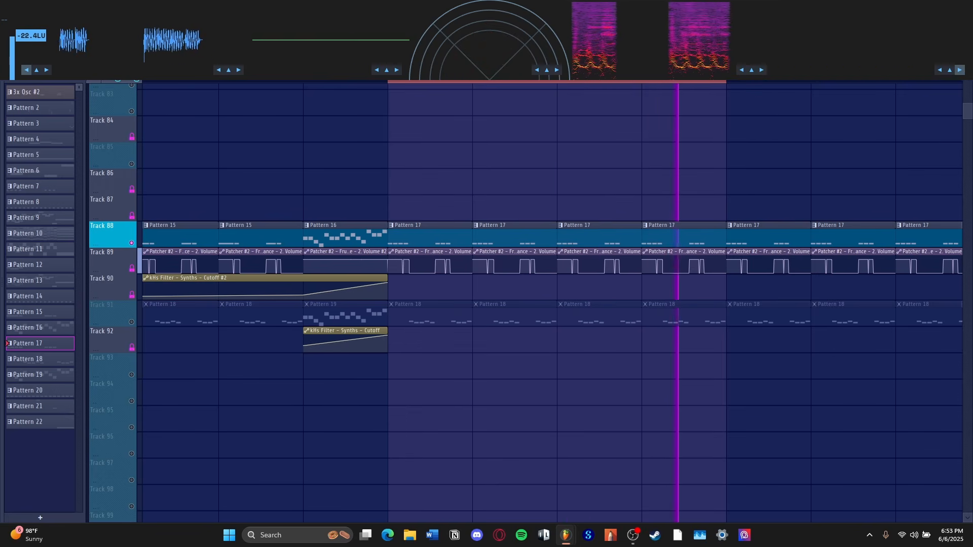
key(space)
right_click(132, 243)
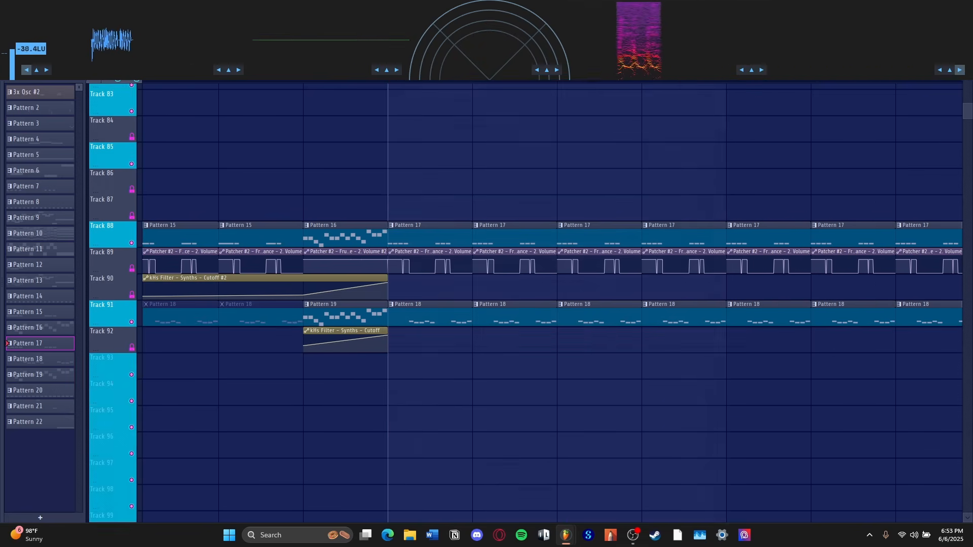
Step: Play the arrangement from bar 45 with all the layers together, and stop playback
key(F9)
key(F9)
scroll(496, 230, up, 5)
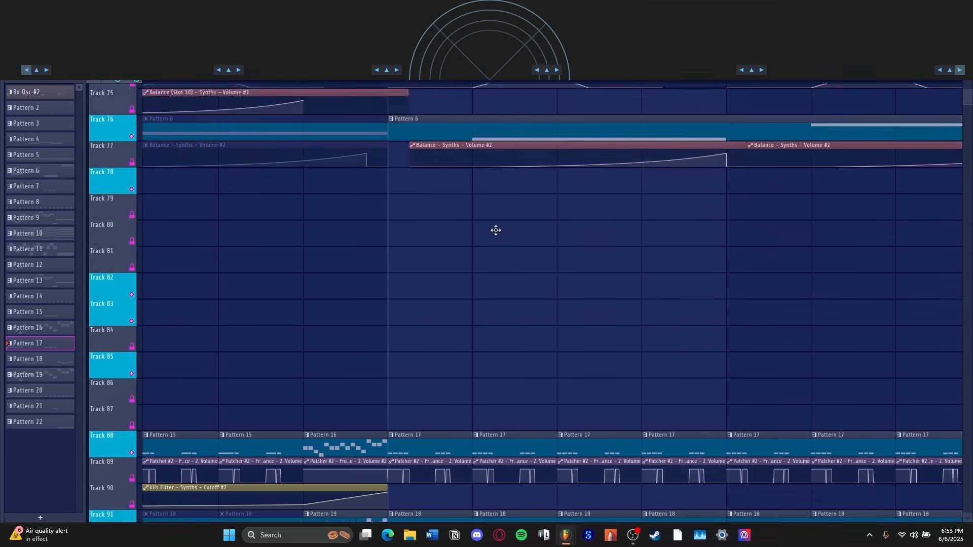
scroll(496, 229, down, 4)
click(219, 81)
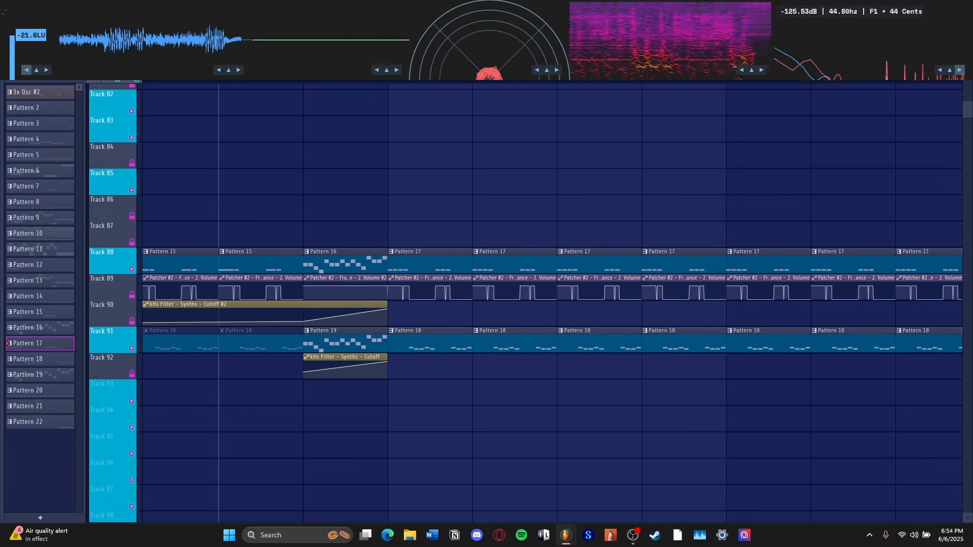
key(space)
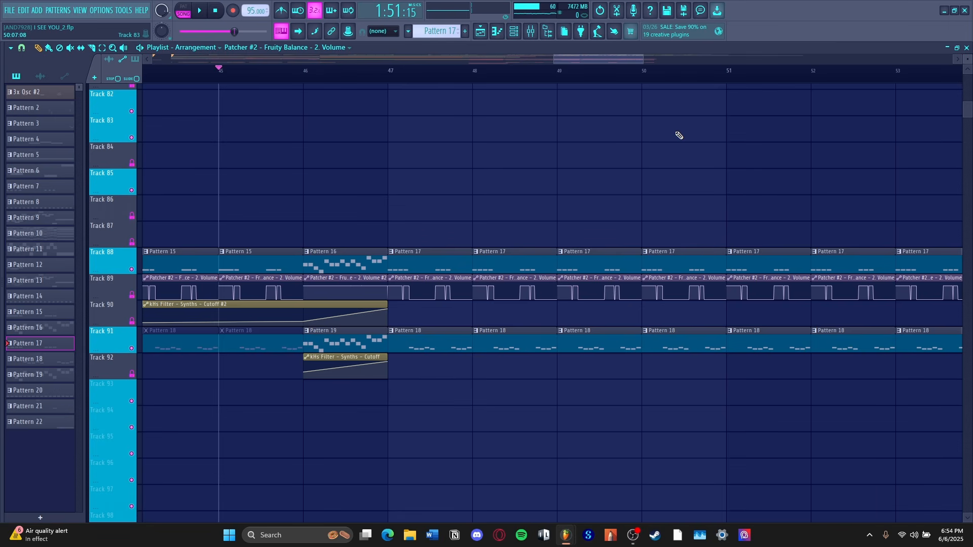